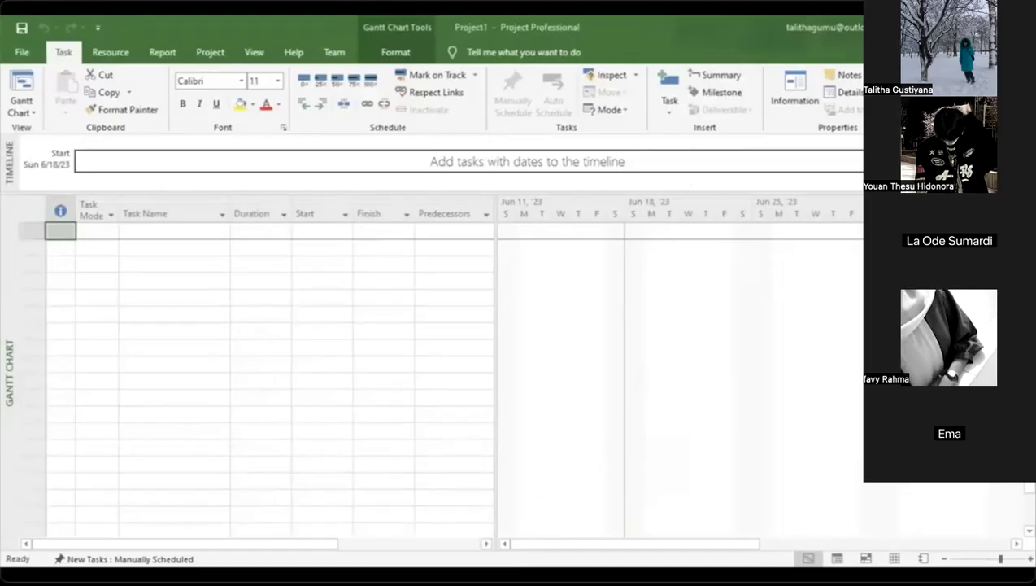
# - Paste the copied task list, from Analisa dan desain system to Desain rekap report, into the Task Name column starting at the first row
pyautogui.click(182, 235)
pyautogui.hotkey('ctrl', 'v')
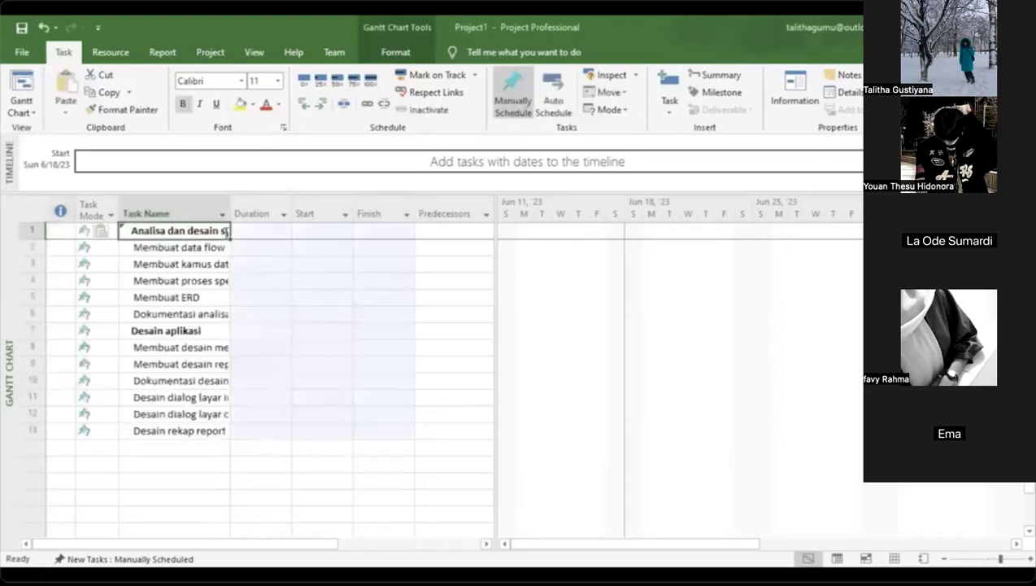
pyautogui.click(262, 266)
pyautogui.moveTo(185, 236); pyautogui.dragTo(216, 439)
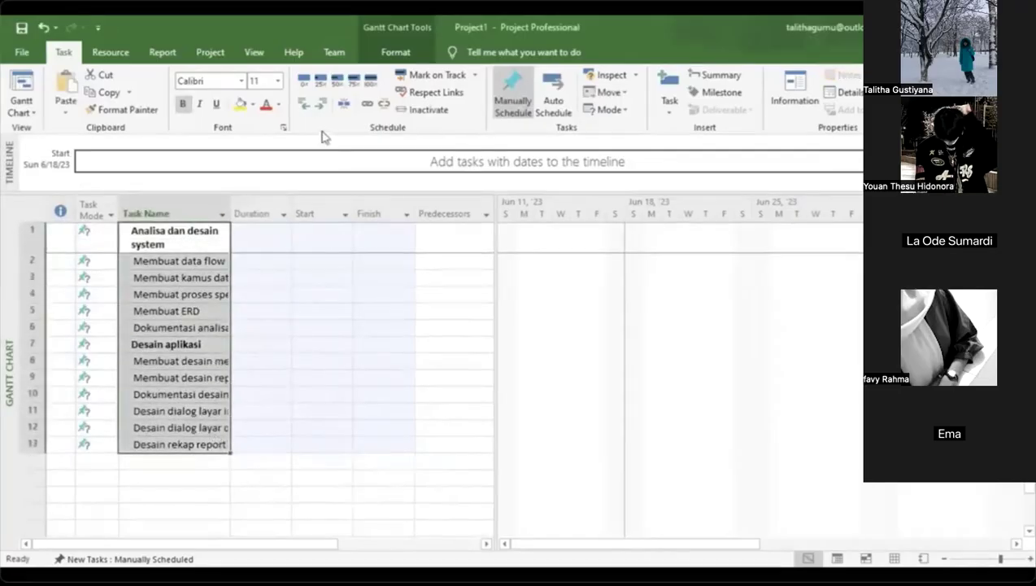
# - Indent the tasks from Membuat data flow through Dokumentasi analisa as subtasks of Analisa dan desain system
pyautogui.click(218, 267)
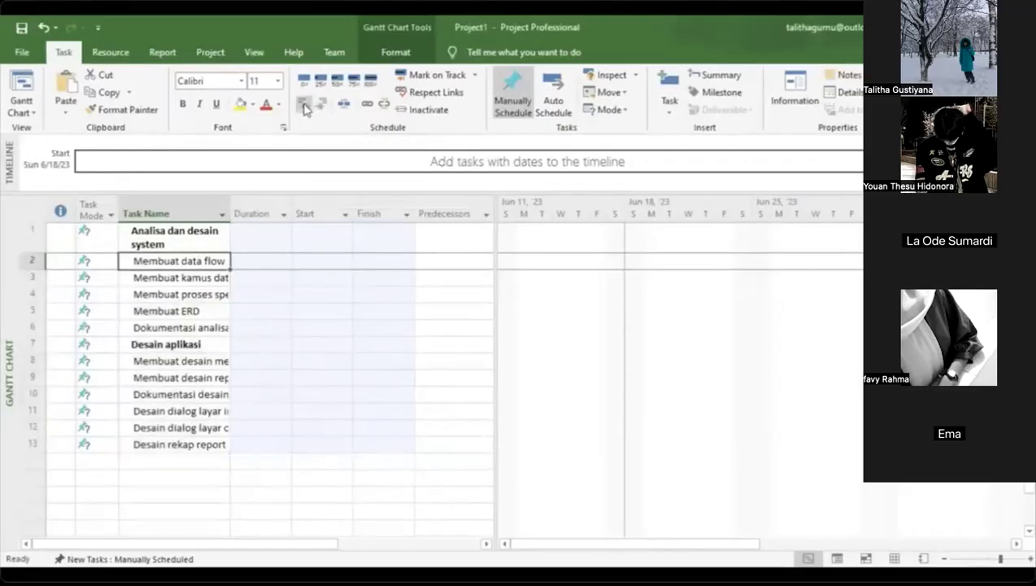
pyautogui.moveTo(203, 261); pyautogui.dragTo(203, 327)
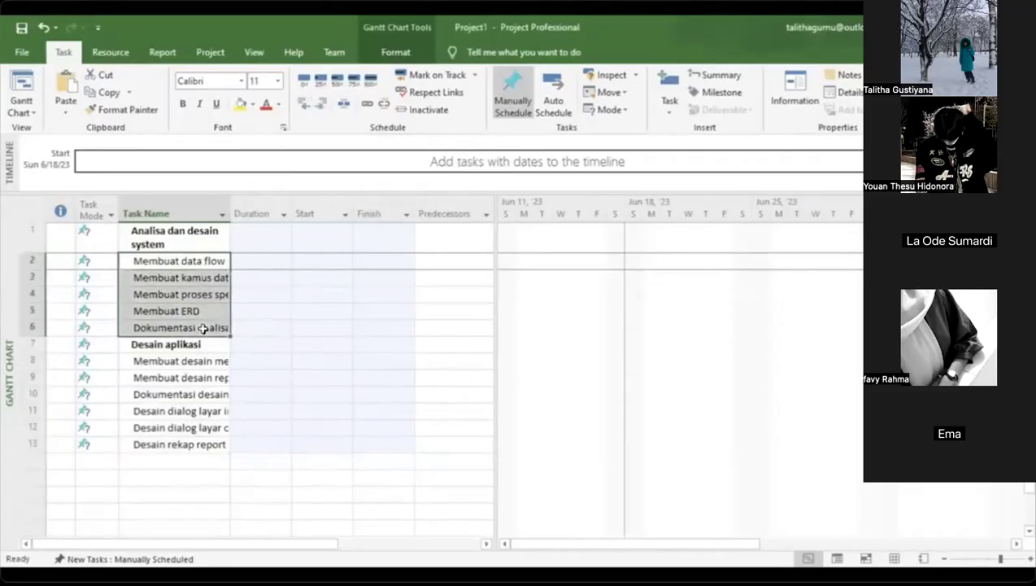
pyautogui.click(322, 109)
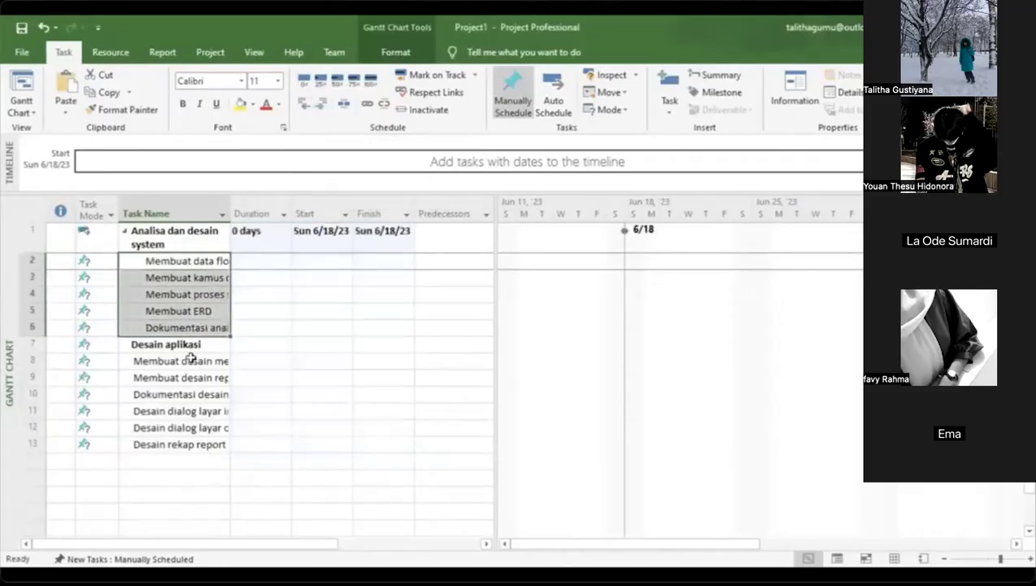
# - Indent the six tasks below Desain aplikasi as its subtasks and show outline numbers in the task names
pyautogui.moveTo(183, 365); pyautogui.dragTo(188, 446)
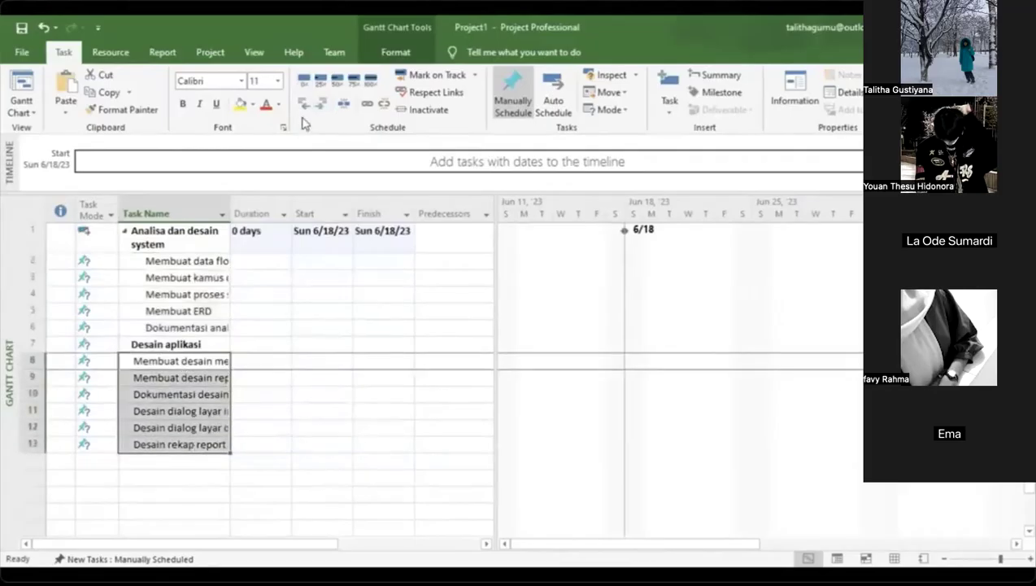
pyautogui.click(322, 109)
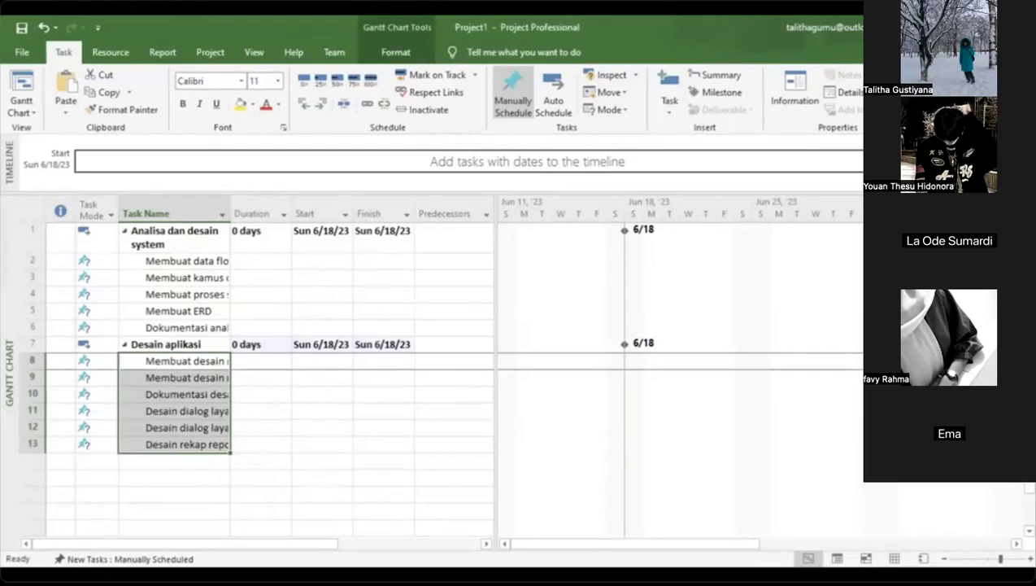
pyautogui.click(397, 52)
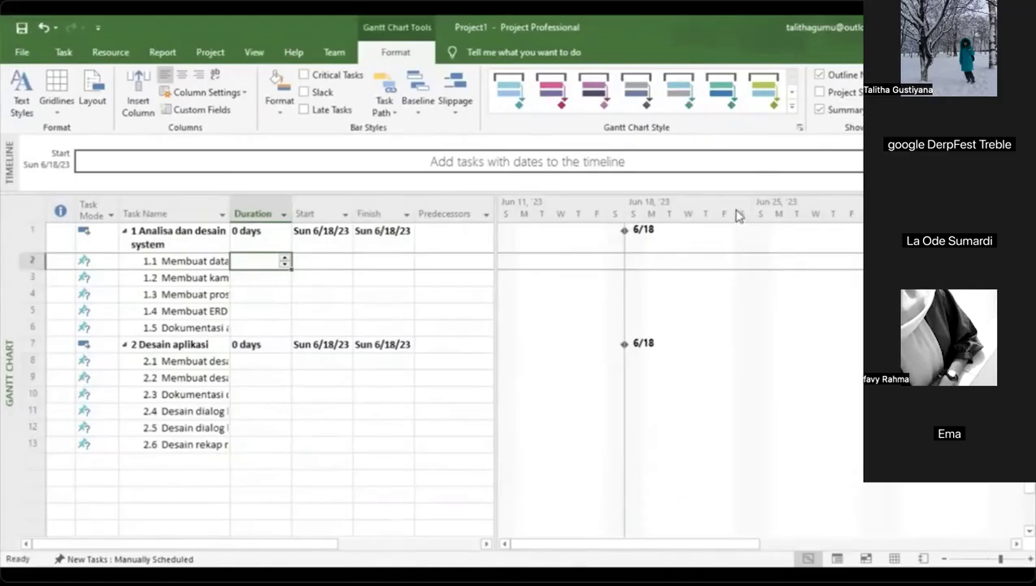
# - In the Gantt chart's timescale settings, set the bottom tier's day label format to "1, 2, ..."
pyautogui.rightClick(663, 223)
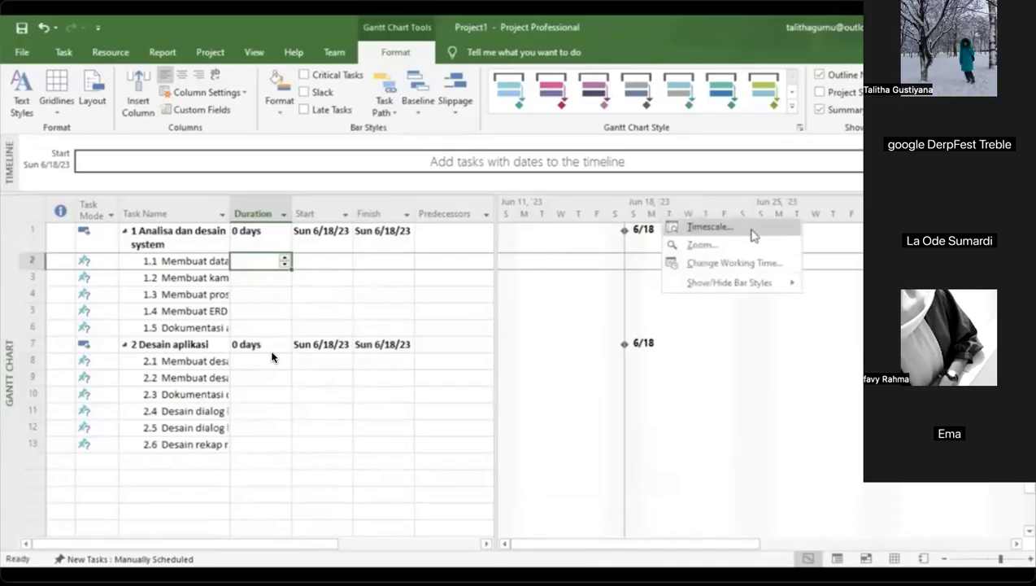
pyautogui.click(752, 229)
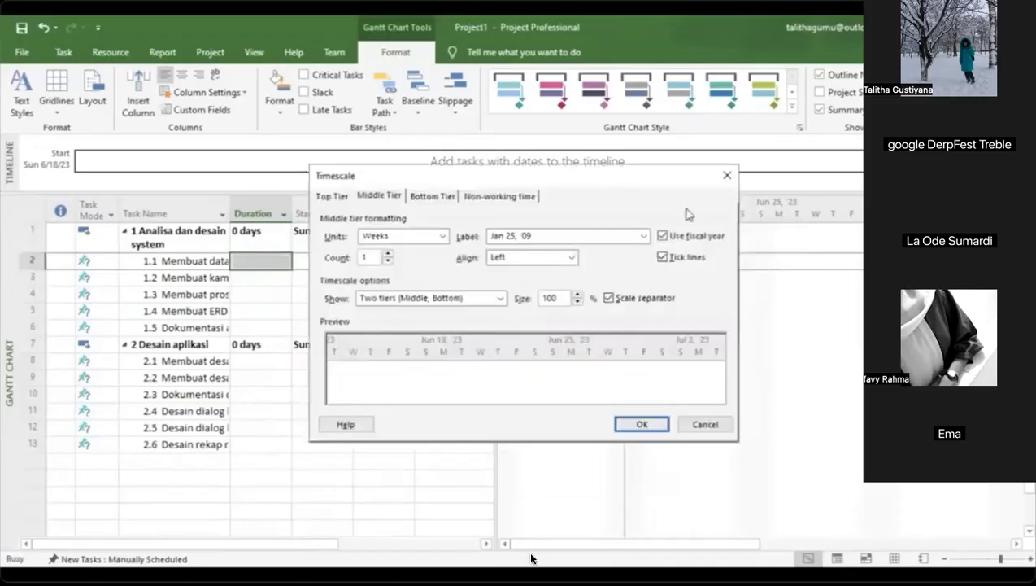
pyautogui.click(431, 242)
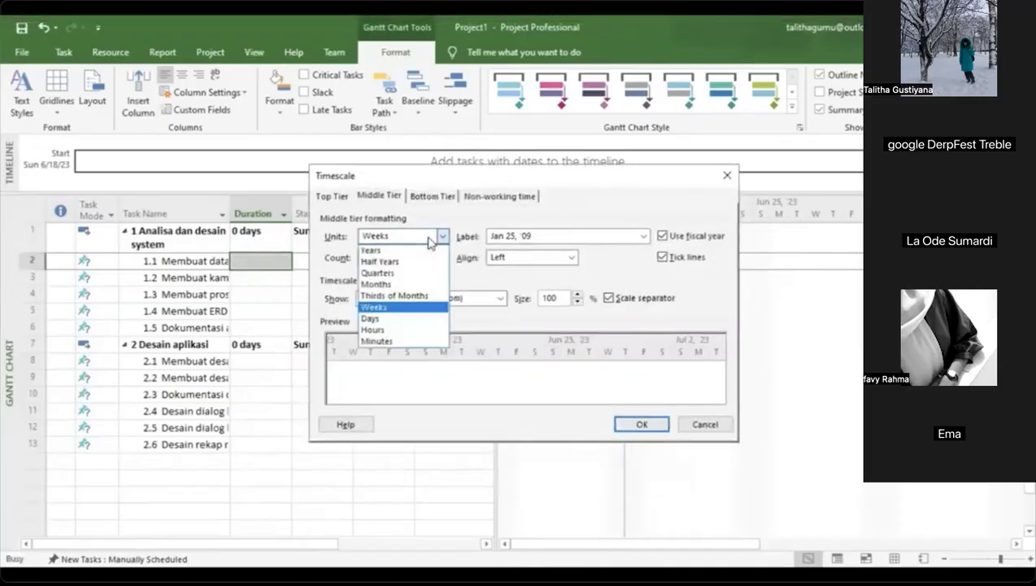
pyautogui.click(438, 198)
pyautogui.click(438, 198)
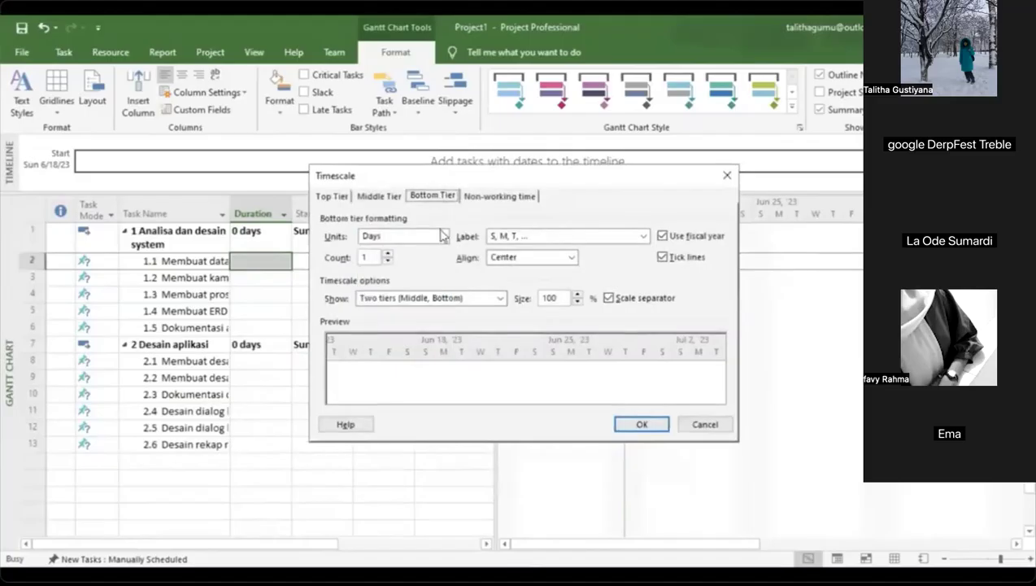
pyautogui.click(410, 243)
pyautogui.click(553, 242)
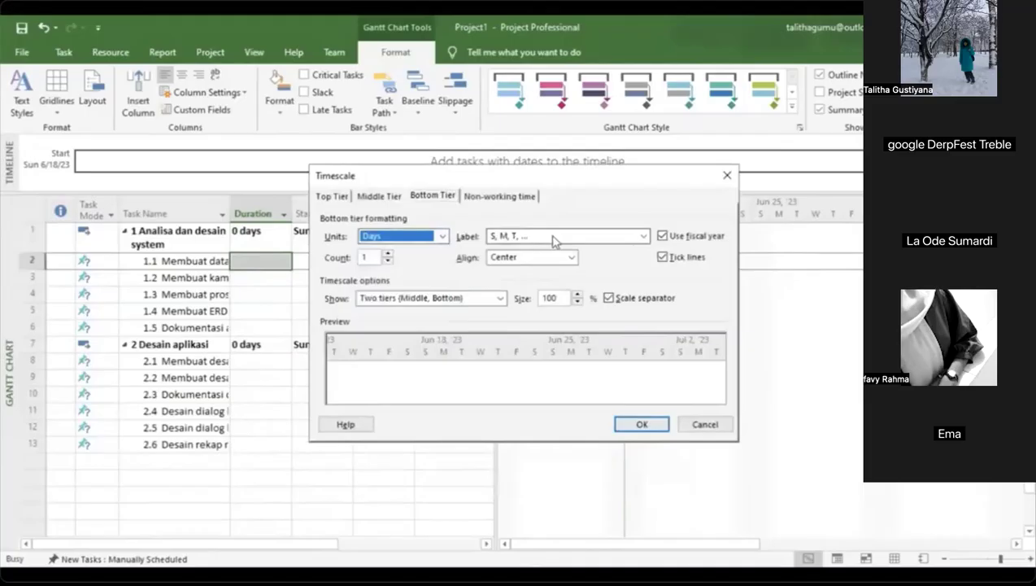
pyautogui.click(553, 238)
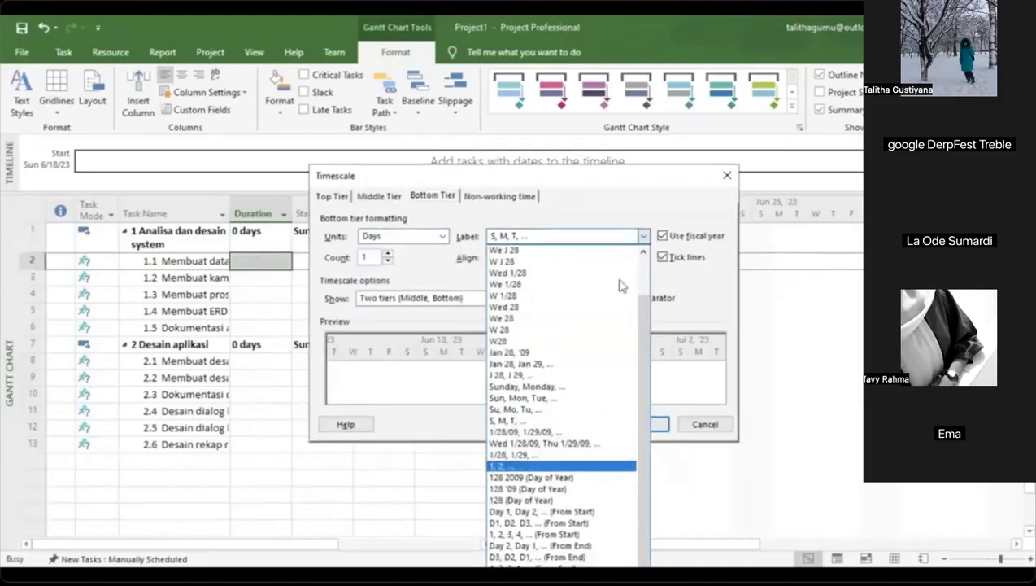
pyautogui.press('Return')
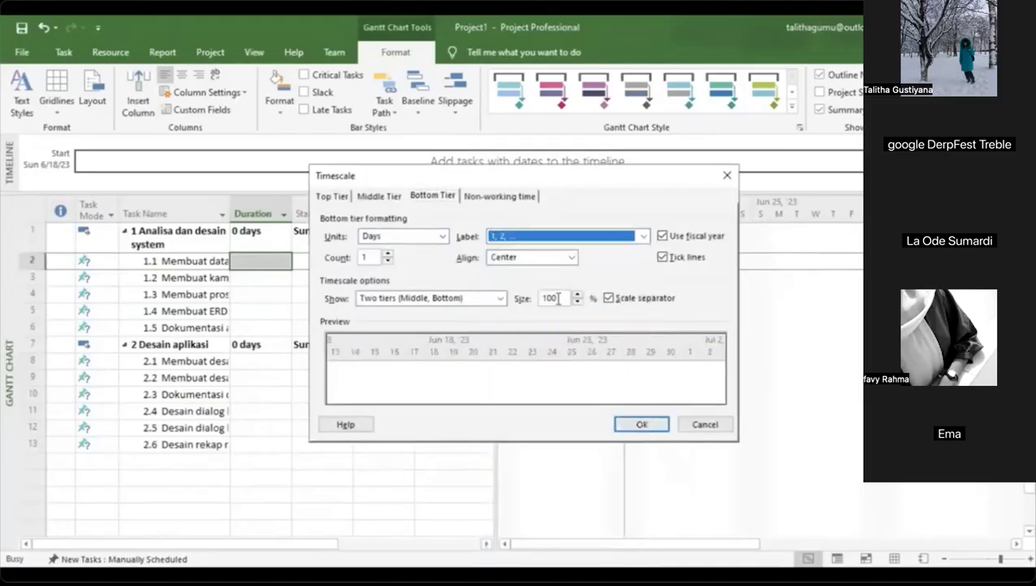
# - Try the one-tier and three-tier timescale displays in the preview, ending on Two tiers (Middle, Bottom)
pyautogui.click(481, 301)
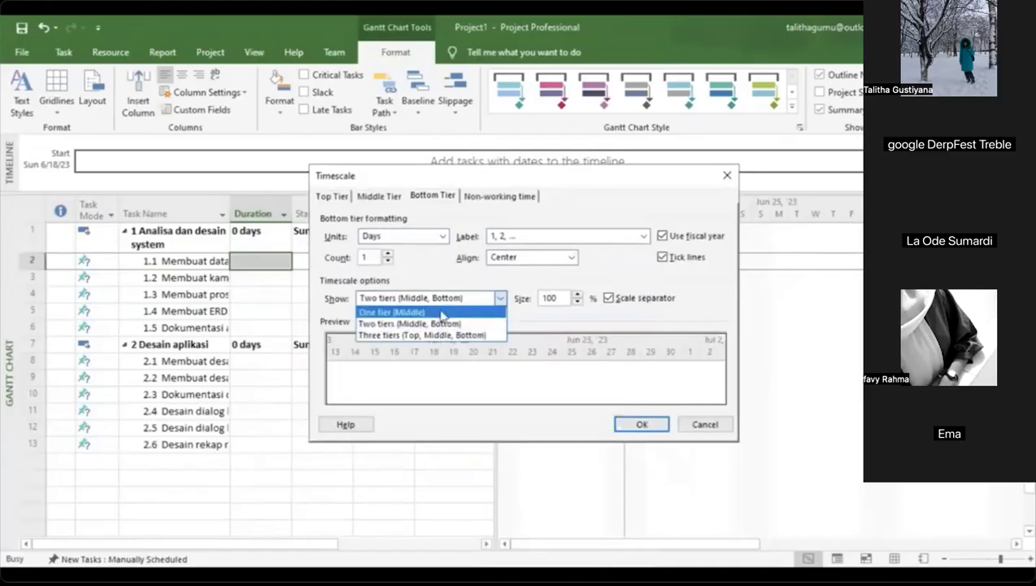
pyautogui.click(480, 312)
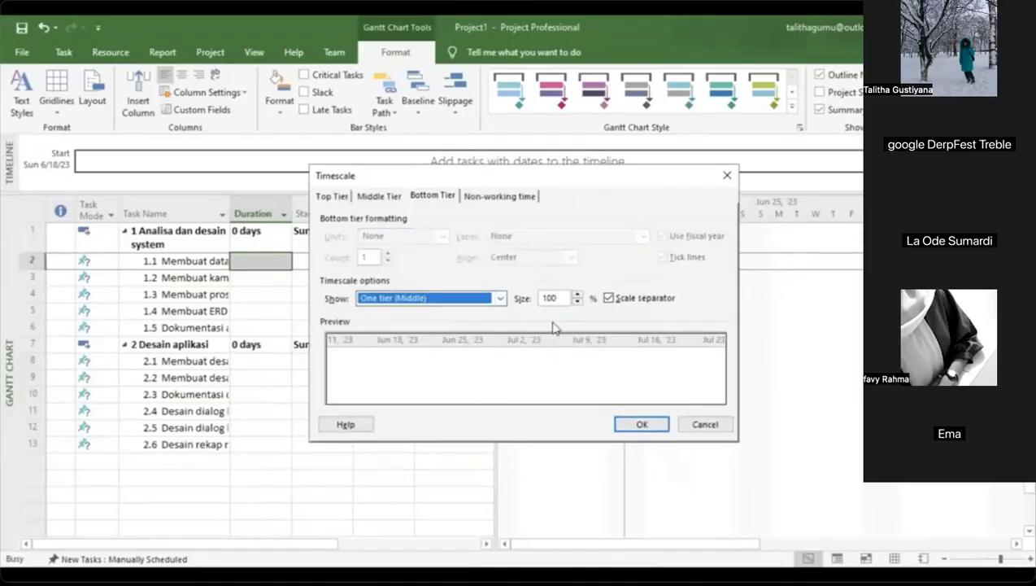
pyautogui.click(500, 297)
pyautogui.click(445, 325)
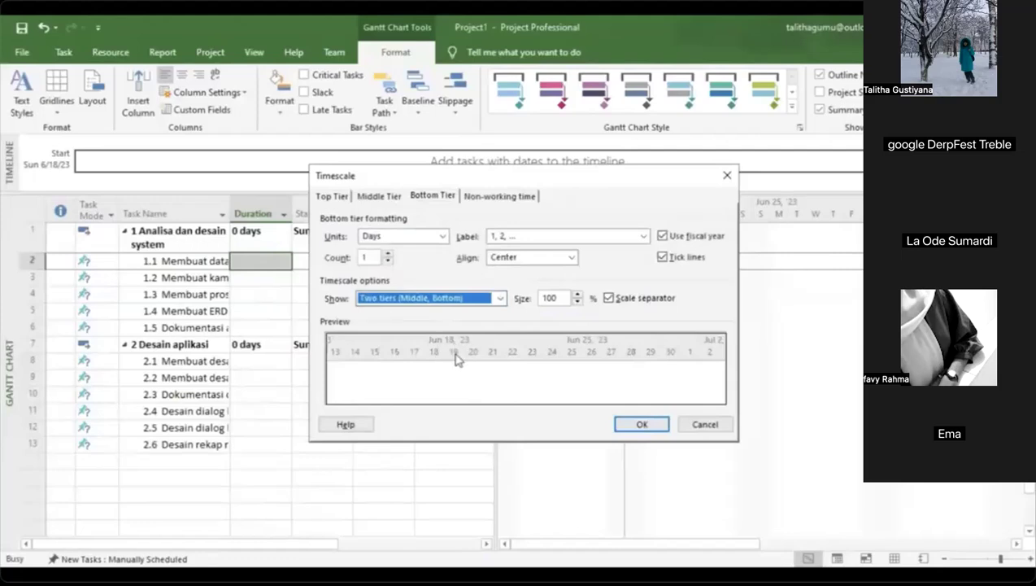
pyautogui.click(498, 297)
pyautogui.click(456, 309)
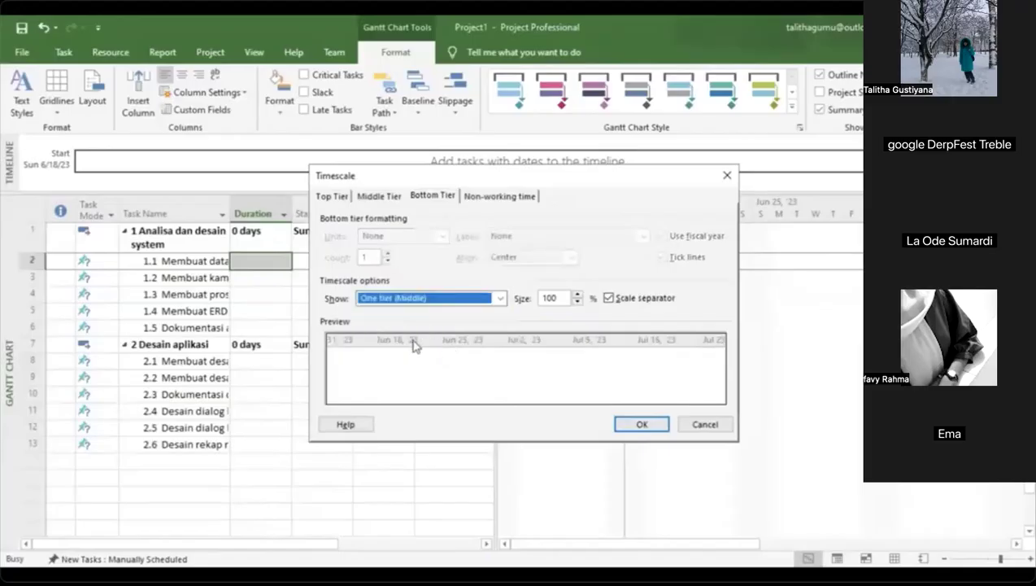
pyautogui.click(500, 298)
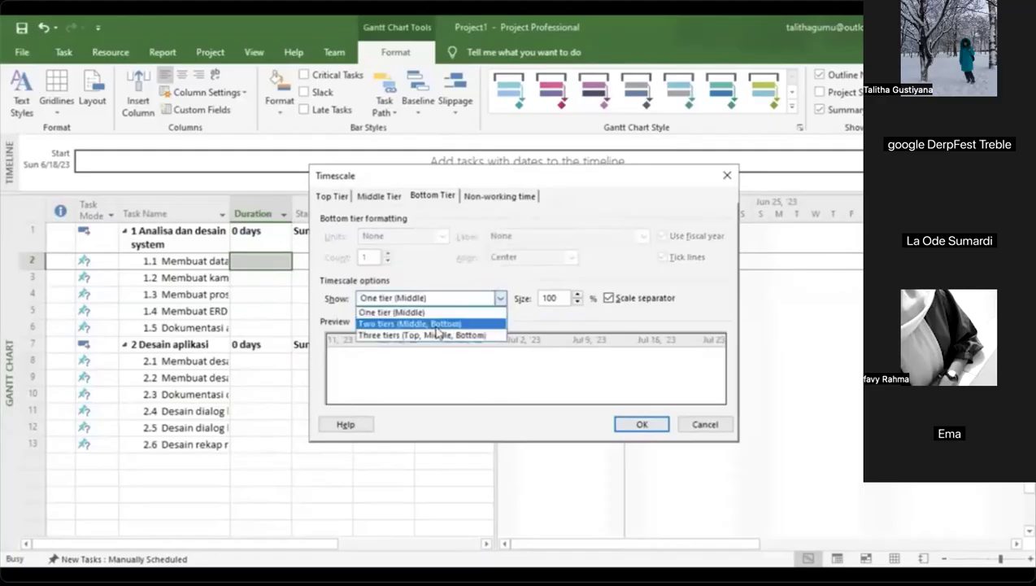
pyautogui.click(500, 299)
pyautogui.click(500, 299)
pyautogui.click(455, 340)
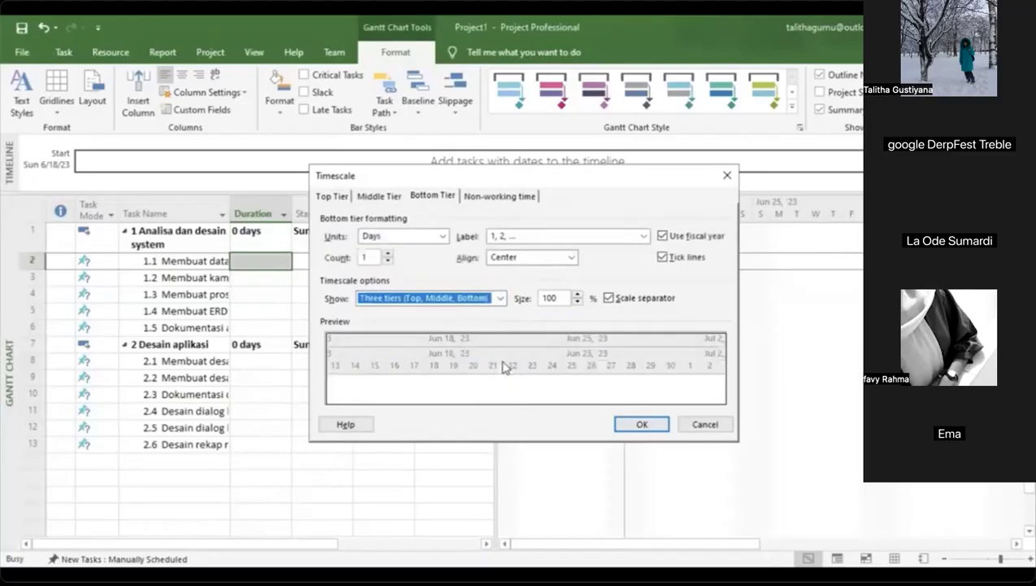
pyautogui.click(498, 298)
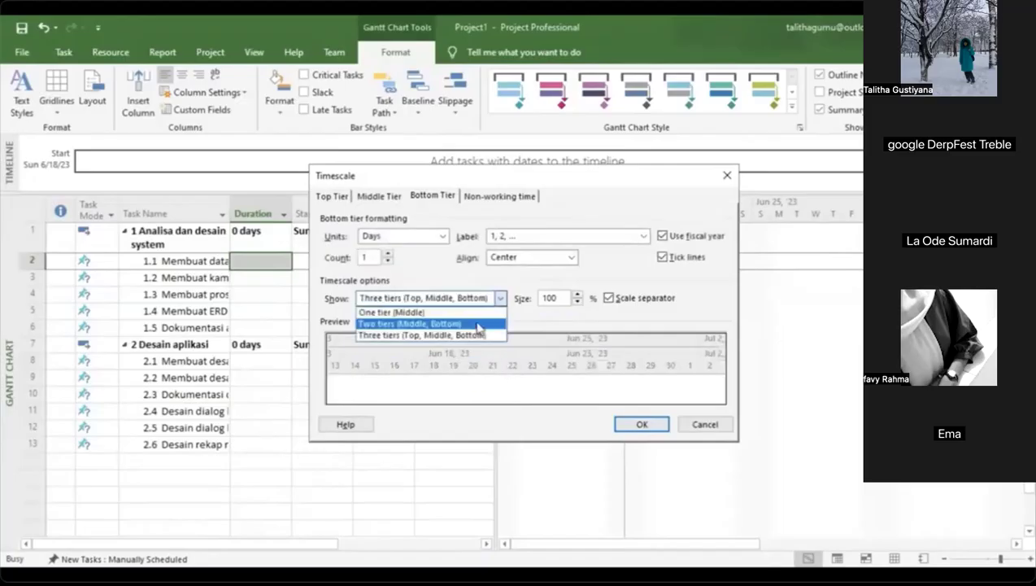
pyautogui.click(477, 326)
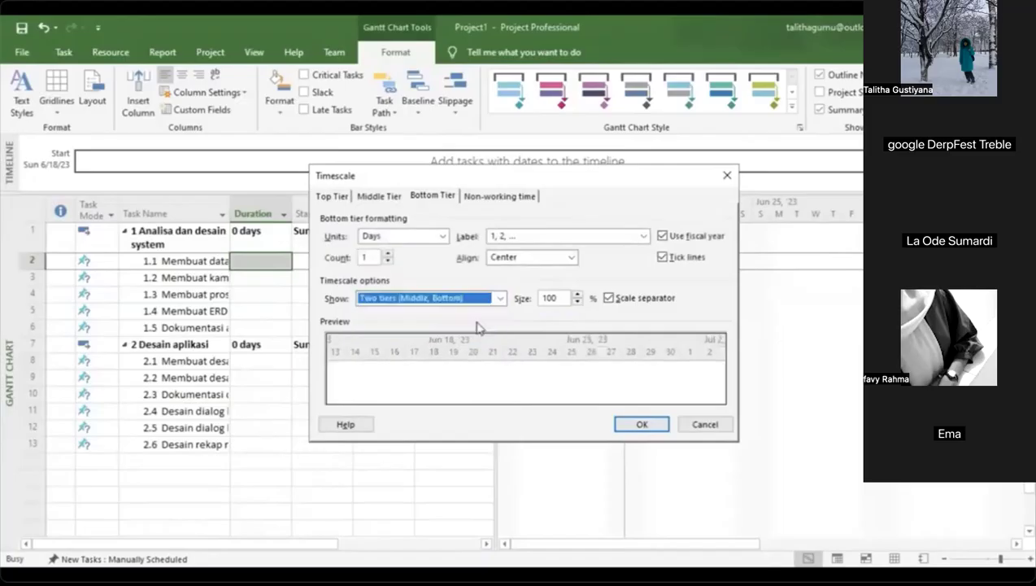
# - Try a bottom tier count of 3, return the count to 1, and apply the timescale settings
pyautogui.click(433, 236)
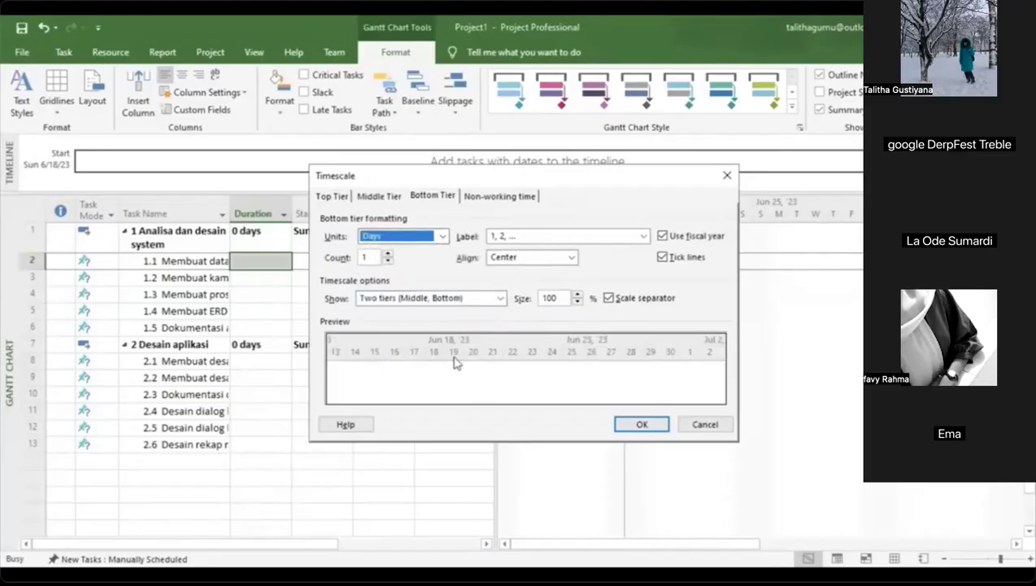
pyautogui.click(387, 254)
pyautogui.click(388, 254)
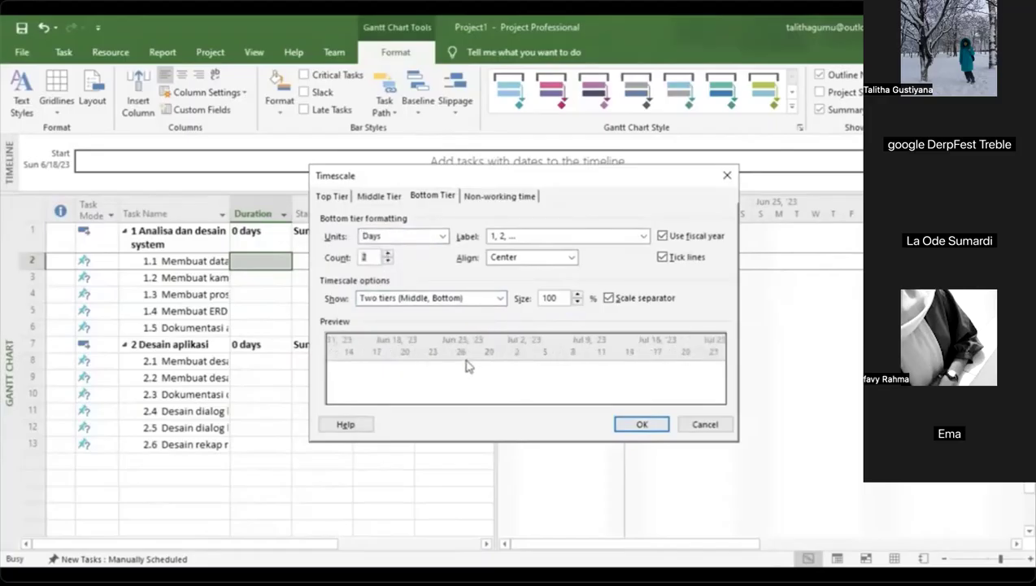
pyautogui.click(388, 261)
pyautogui.click(388, 260)
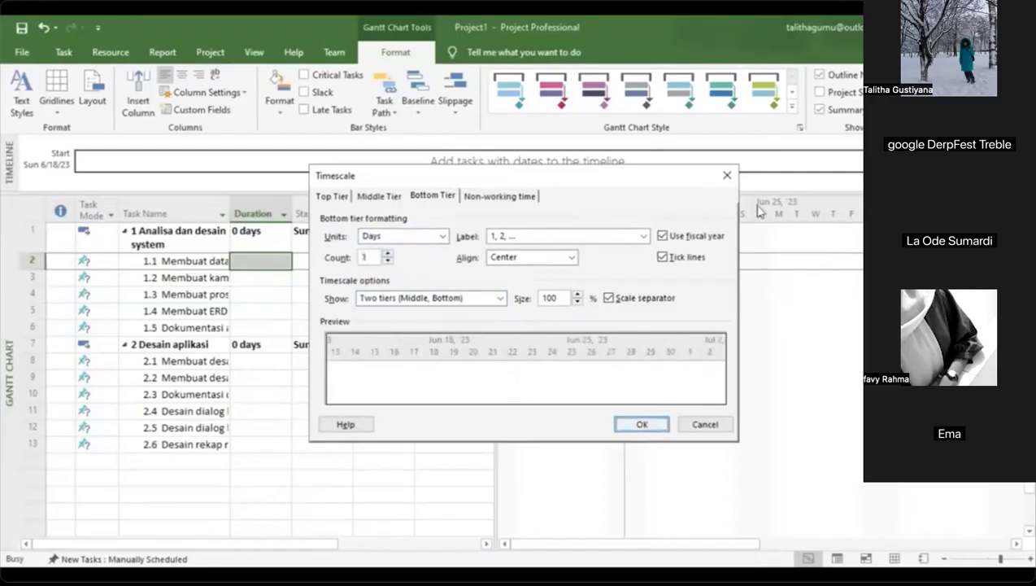
pyautogui.click(642, 422)
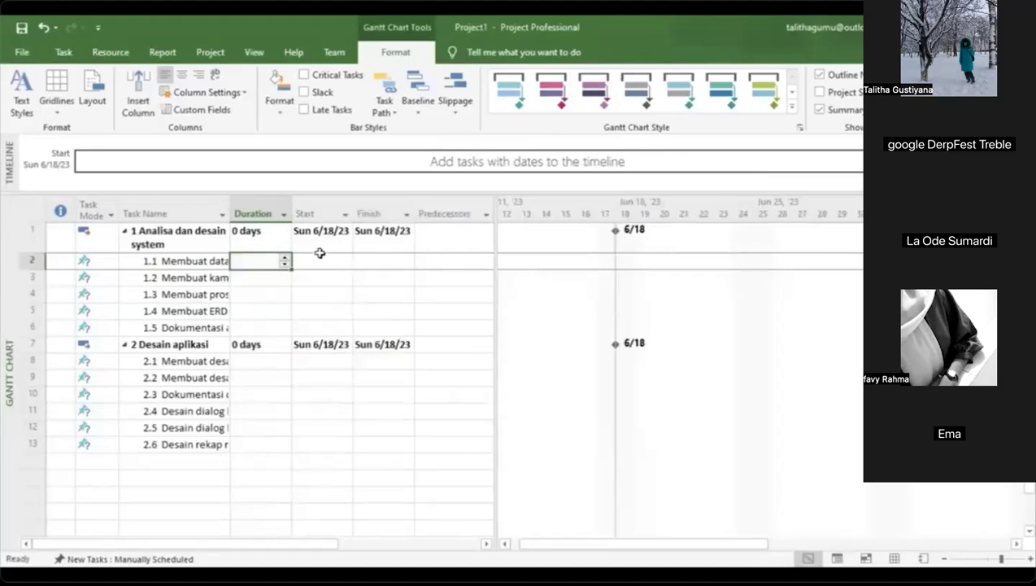
# - Switch the task mode of the summary tasks Analisa dan desain system and Desain aplikasi to Manually Scheduled
pyautogui.click(265, 234)
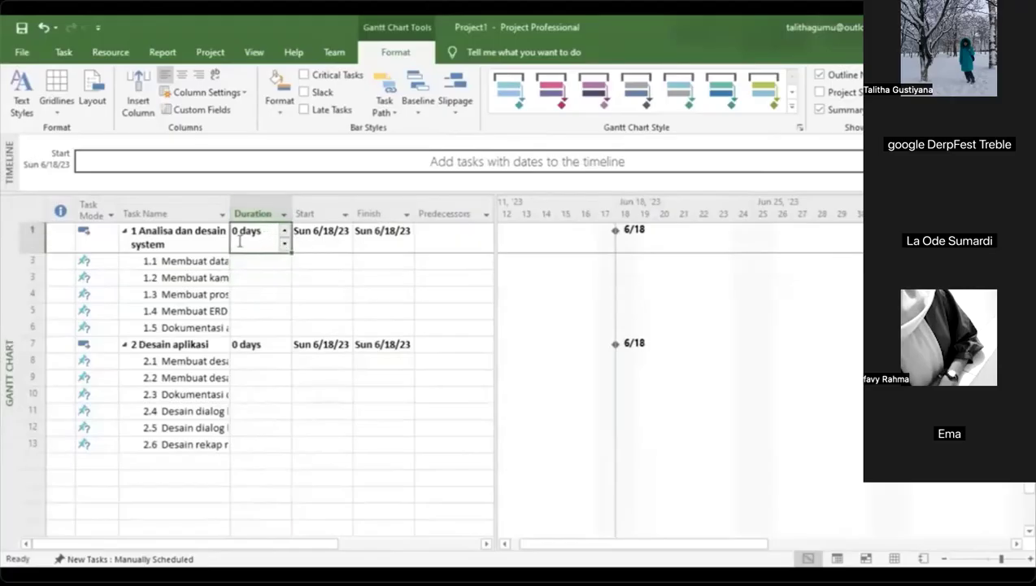
pyautogui.click(257, 261)
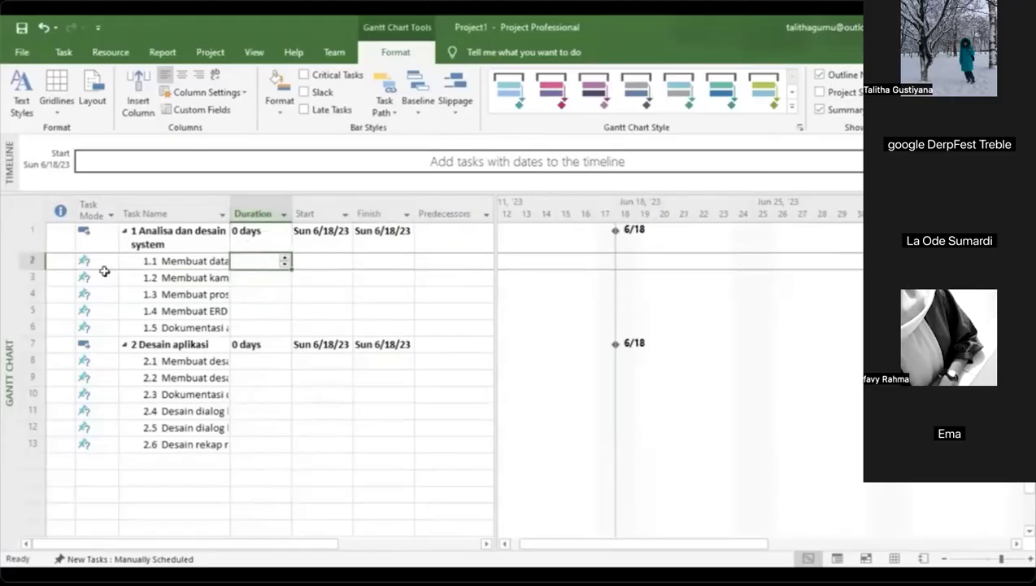
pyautogui.click(93, 235)
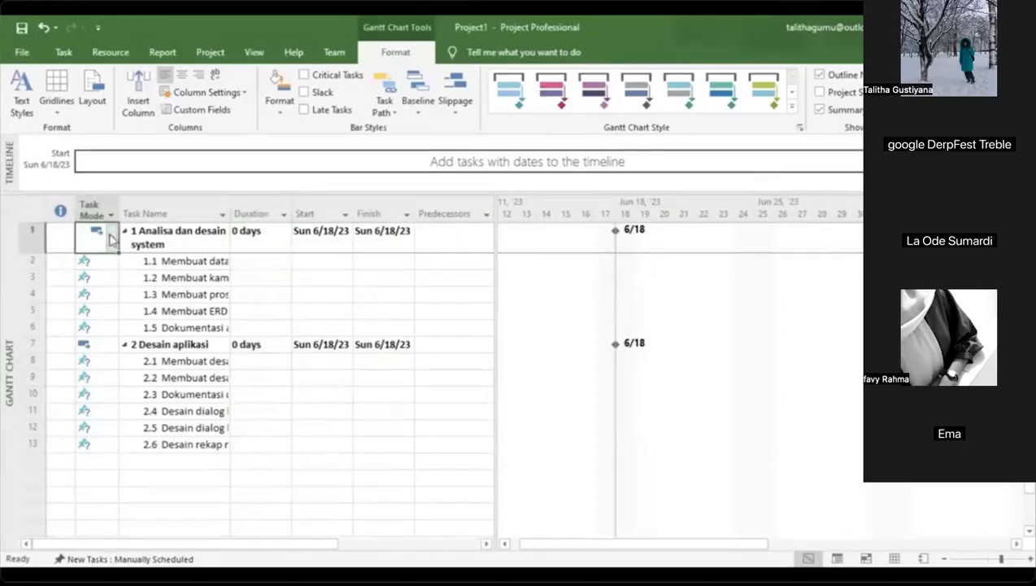
pyautogui.click(111, 237)
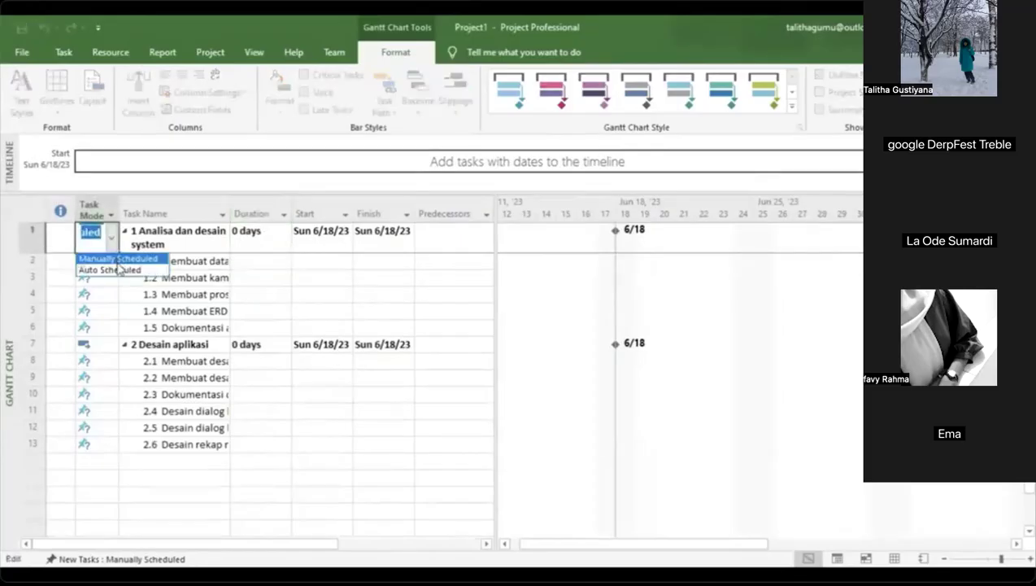
pyautogui.click(119, 270)
pyautogui.click(110, 342)
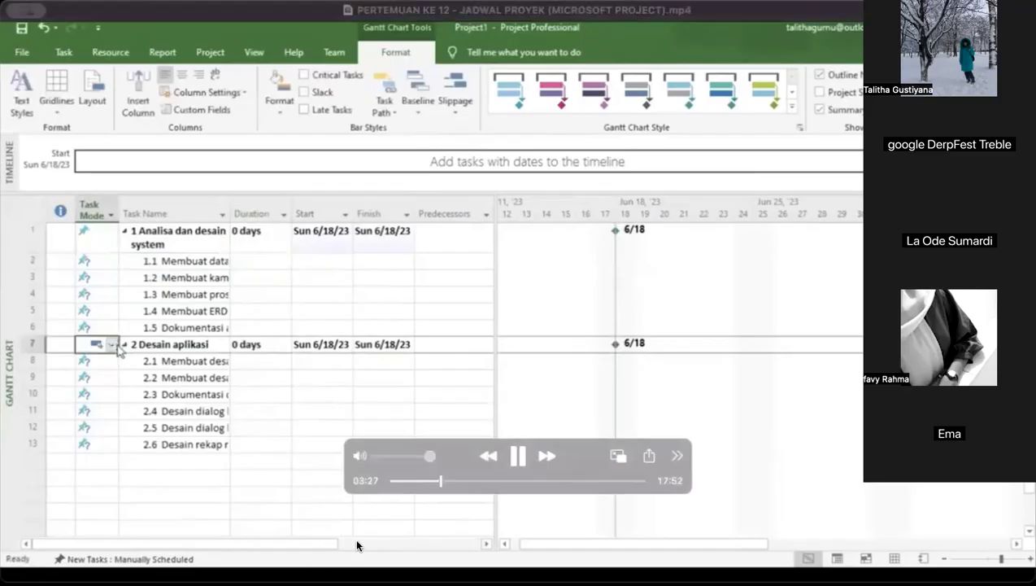
pyautogui.click(113, 345)
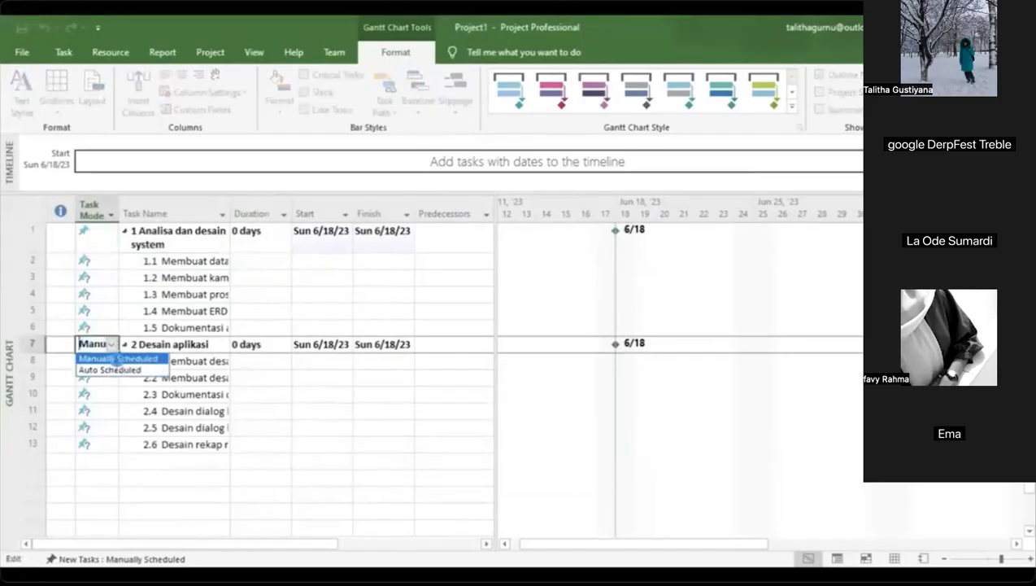
pyautogui.click(116, 375)
# - Return the task mode of both summary tasks, Analisa dan desain system and Desain aplikasi, to Auto Scheduled
pyautogui.click(115, 232)
pyautogui.click(117, 235)
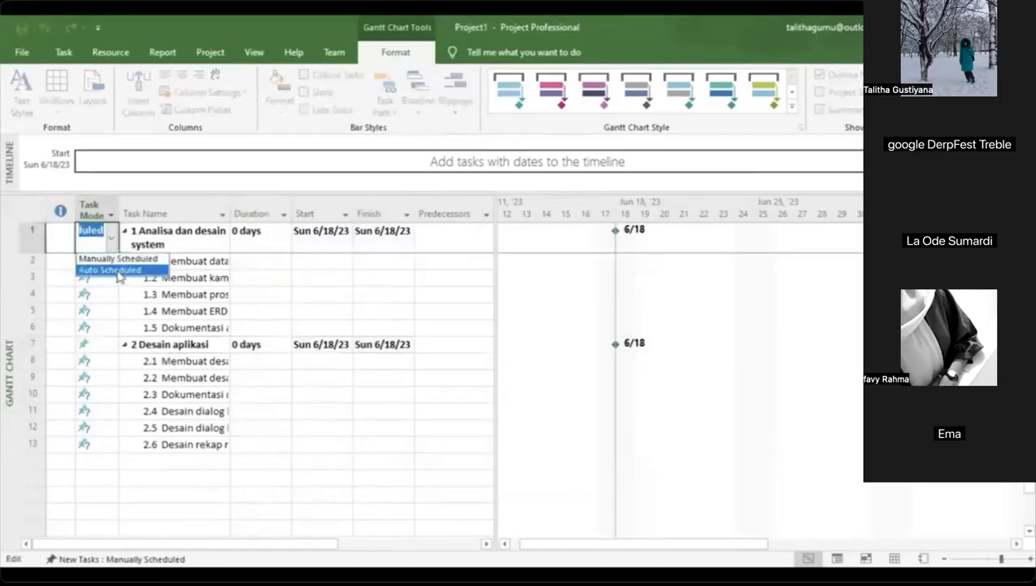
pyautogui.click(118, 271)
pyautogui.click(113, 345)
pyautogui.click(113, 346)
pyautogui.click(116, 372)
pyautogui.click(269, 261)
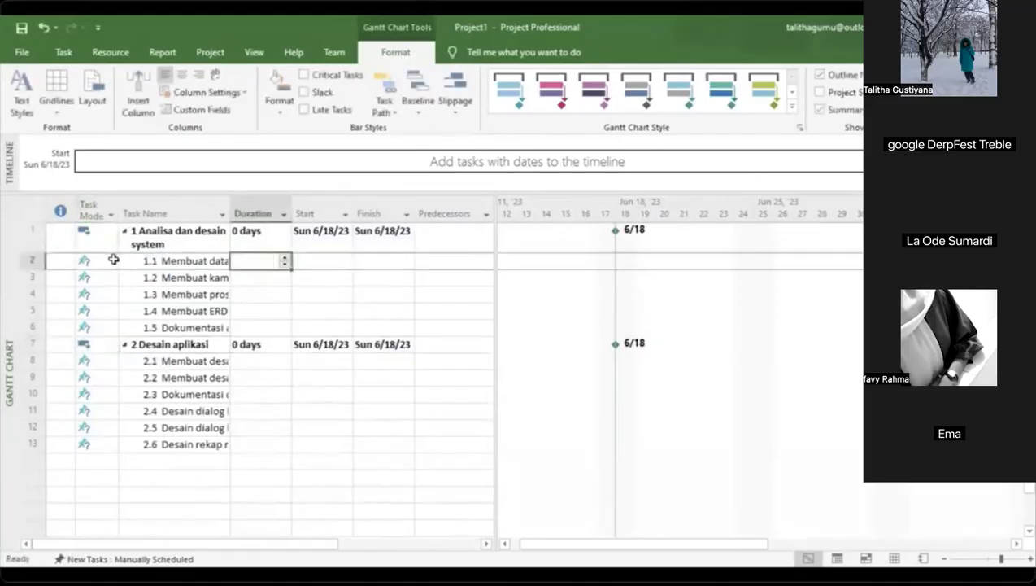
# - Set the duration of subtasks 1.1 to 1.5 under Analisa dan desain system to 1 day each
pyautogui.click(284, 258)
pyautogui.click(285, 279)
pyautogui.click(284, 276)
pyautogui.click(283, 296)
pyautogui.click(285, 293)
pyautogui.press('BackSpace')
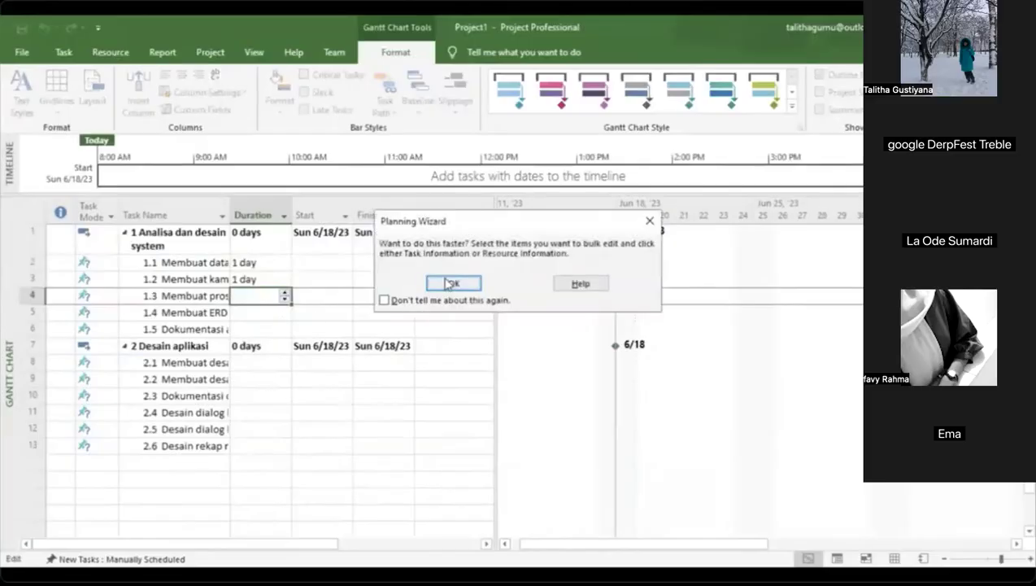
pyautogui.click(452, 283)
pyautogui.click(276, 312)
pyautogui.click(284, 308)
pyautogui.click(269, 329)
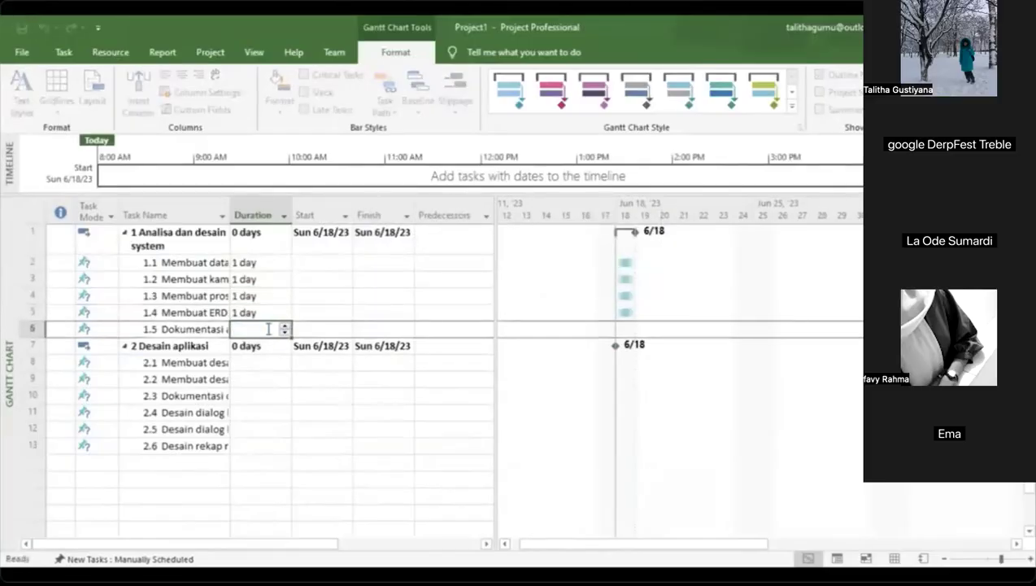
pyautogui.click(285, 325)
# - Set the duration of subtasks 2.1 to 2.3 under Desain aplikasi to 1 day each
pyautogui.click(284, 367)
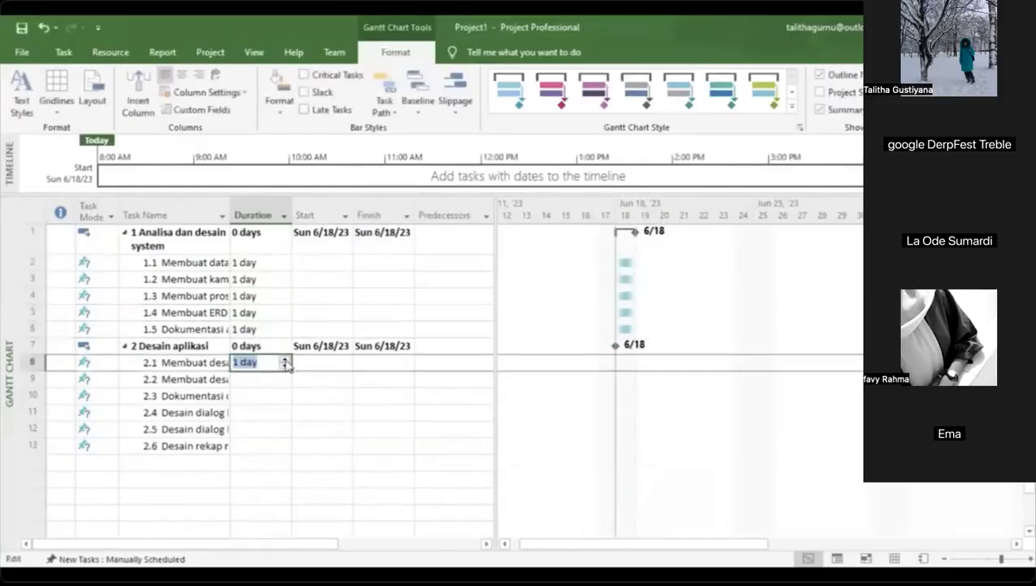
pyautogui.click(266, 386)
pyautogui.click(469, 285)
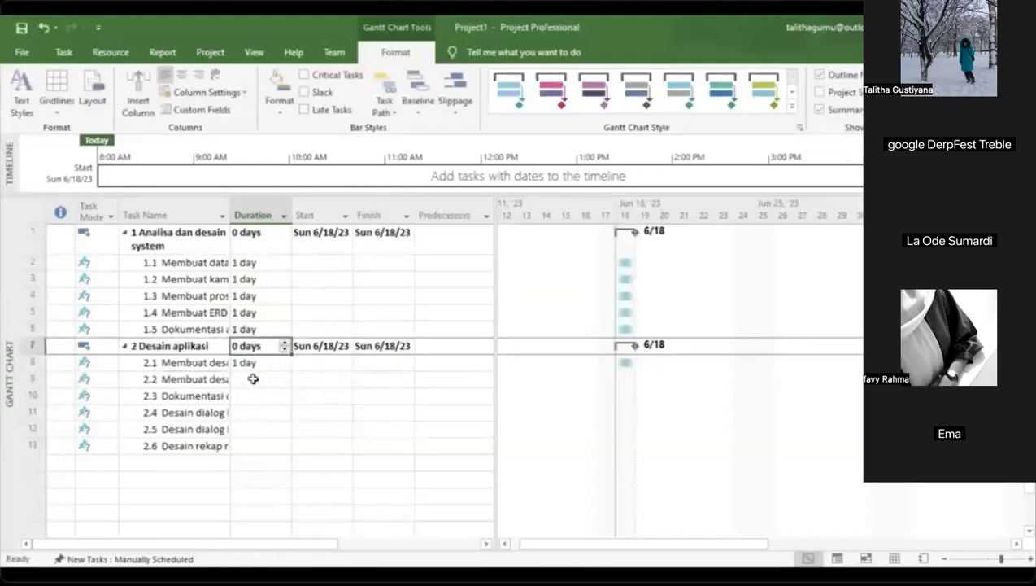
pyautogui.click(253, 379)
pyautogui.click(284, 377)
pyautogui.click(266, 407)
pyautogui.click(283, 395)
pyautogui.click(284, 392)
# - Set the duration of subtasks 2.4 to 2.6 under Desain aplikasi to 1 day each
pyautogui.click(281, 411)
pyautogui.click(285, 409)
pyautogui.press('BackSpace')
pyautogui.click(468, 283)
pyautogui.click(274, 432)
pyautogui.click(284, 427)
pyautogui.click(264, 444)
pyautogui.click(284, 444)
pyautogui.click(276, 390)
pyautogui.click(342, 345)
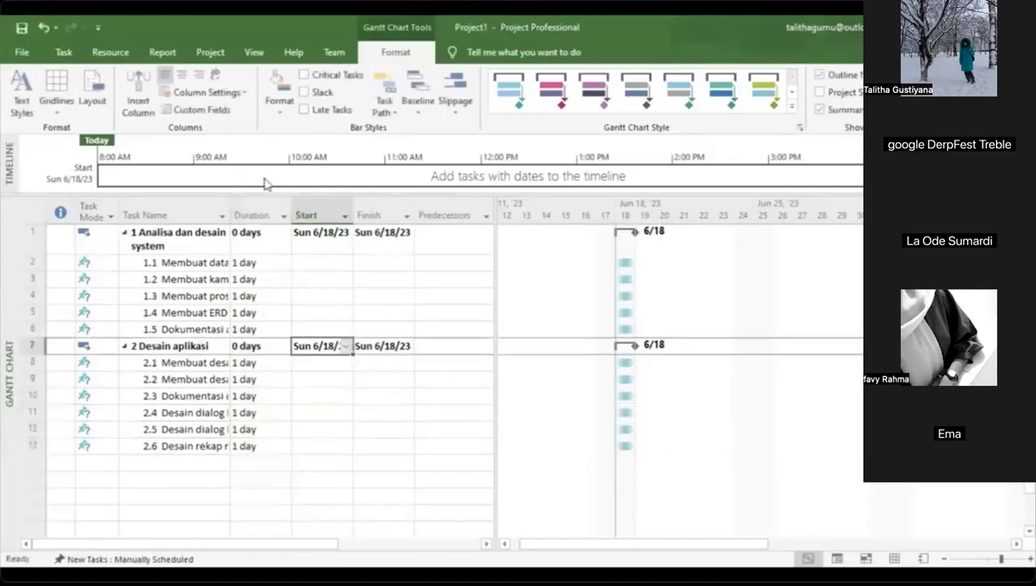
pyautogui.click(93, 236)
pyautogui.click(253, 244)
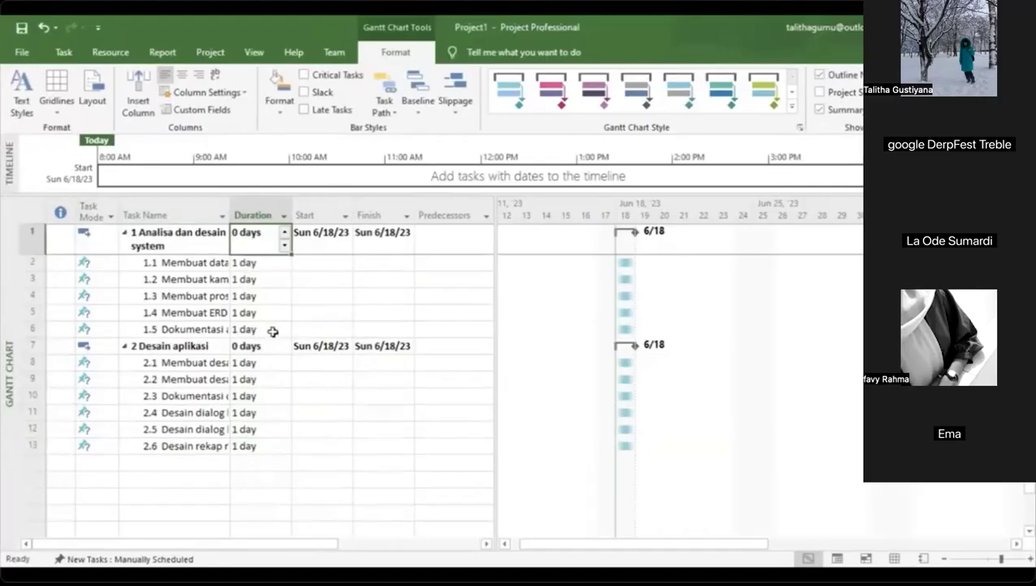
pyautogui.click(407, 314)
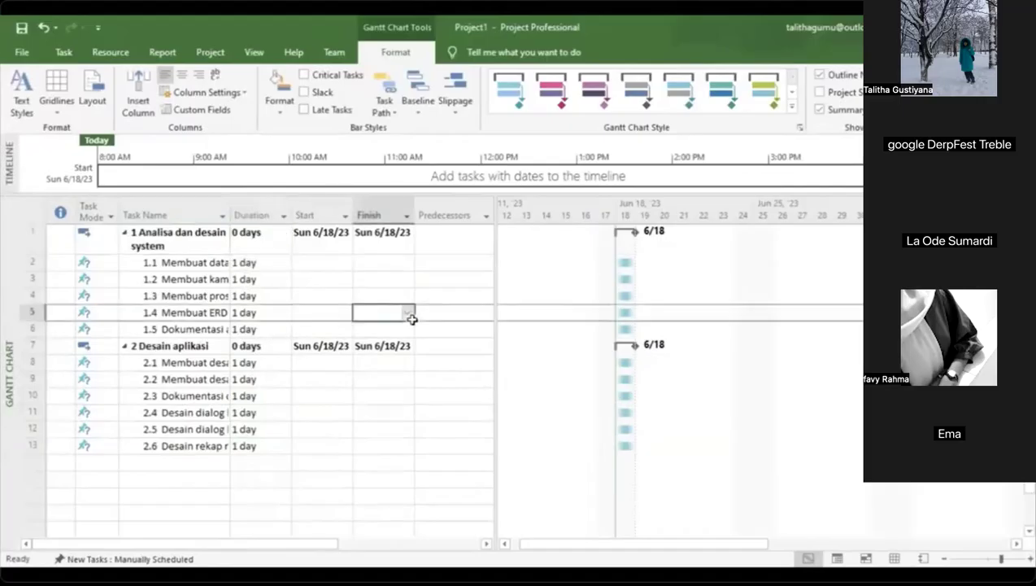
pyautogui.click(255, 264)
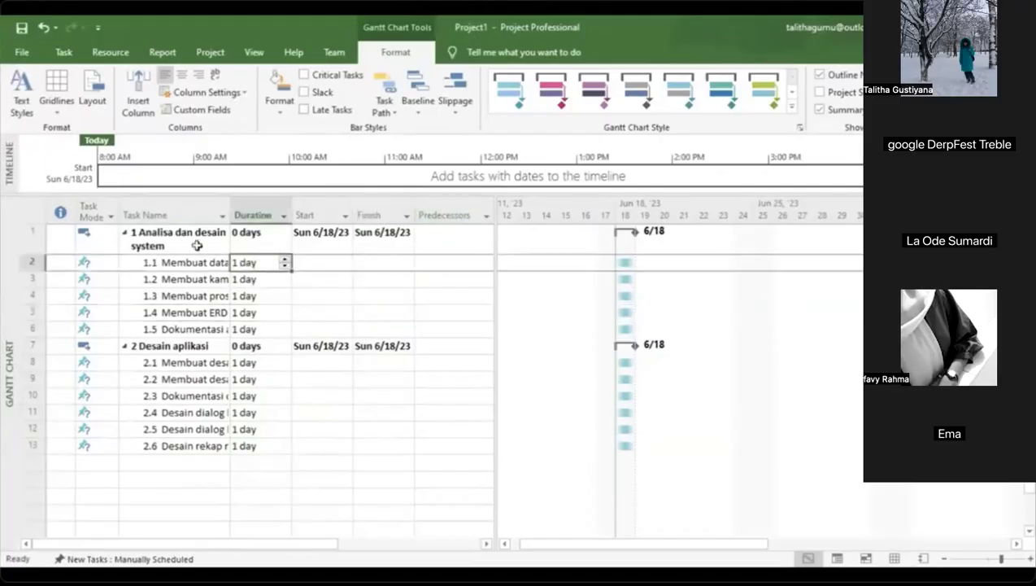
# - Apply Auto Schedule to the summary task Analisa dan desain system and to its subtasks 1.1 to 1.5
pyautogui.click(93, 234)
pyautogui.click(251, 240)
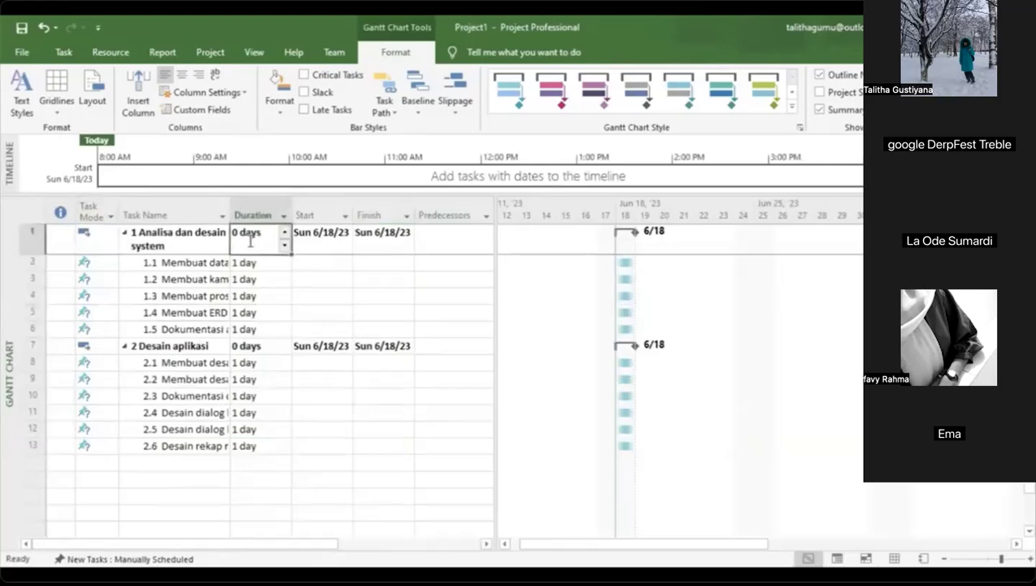
pyautogui.rightClick(251, 240)
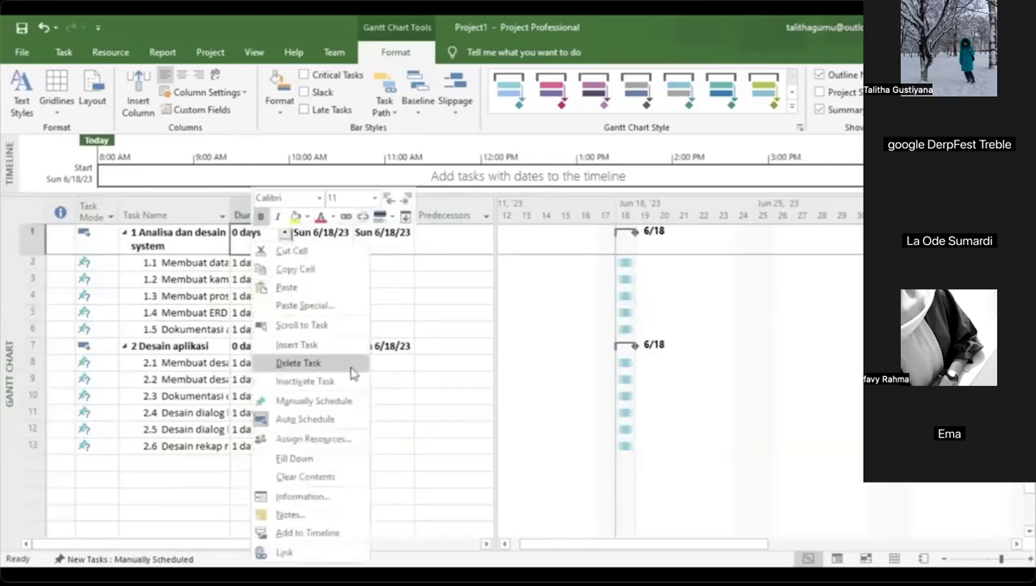
pyautogui.click(344, 423)
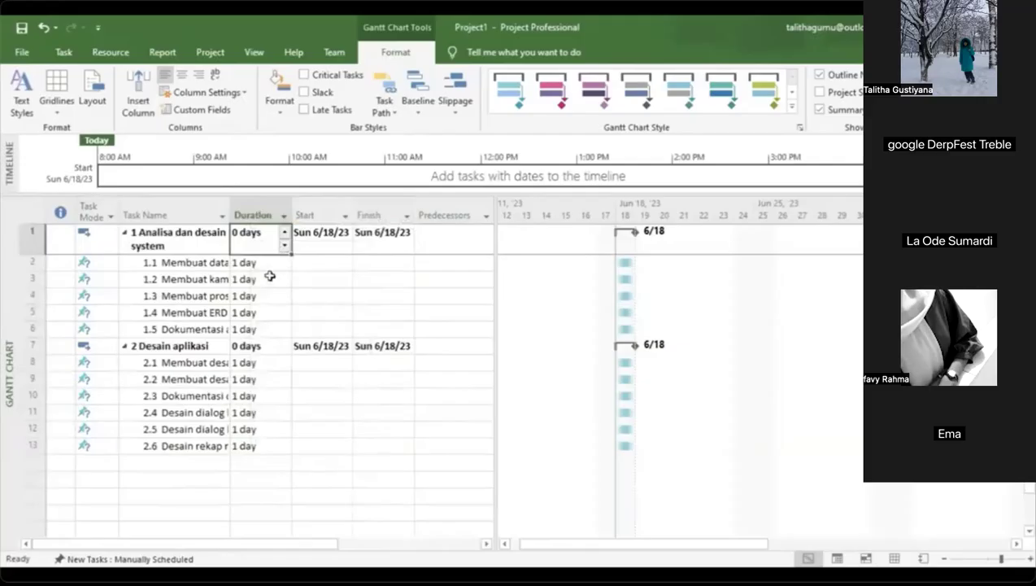
pyautogui.click(269, 266)
pyautogui.moveTo(262, 329); pyautogui.dragTo(256, 261)
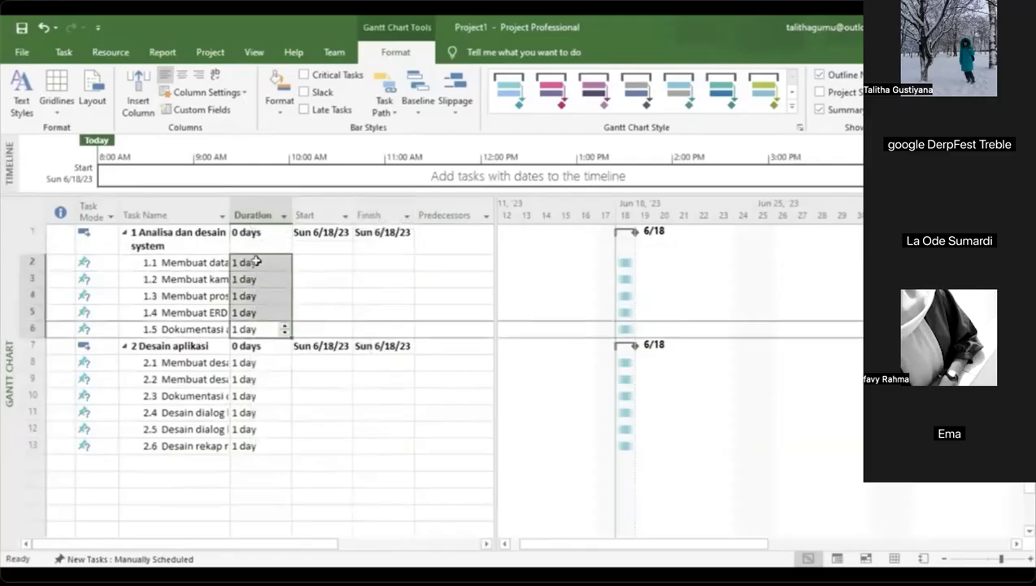
pyautogui.rightClick(257, 260)
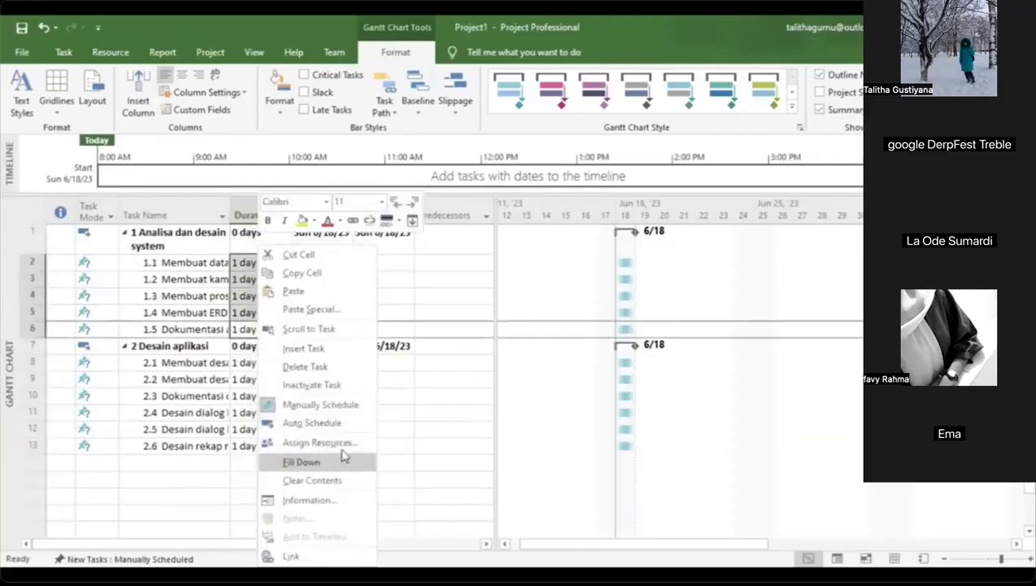
pyautogui.click(344, 423)
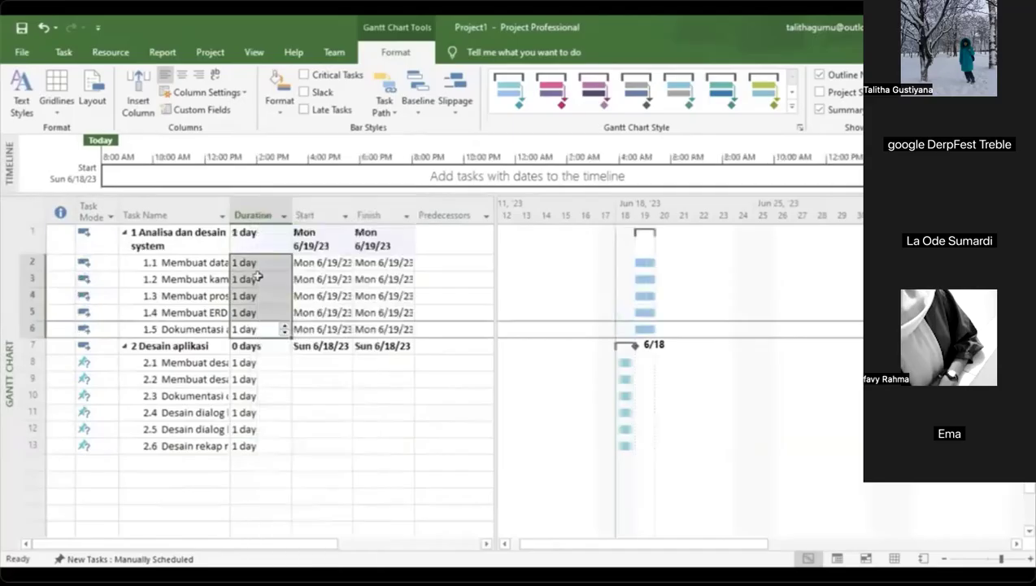
pyautogui.click(431, 260)
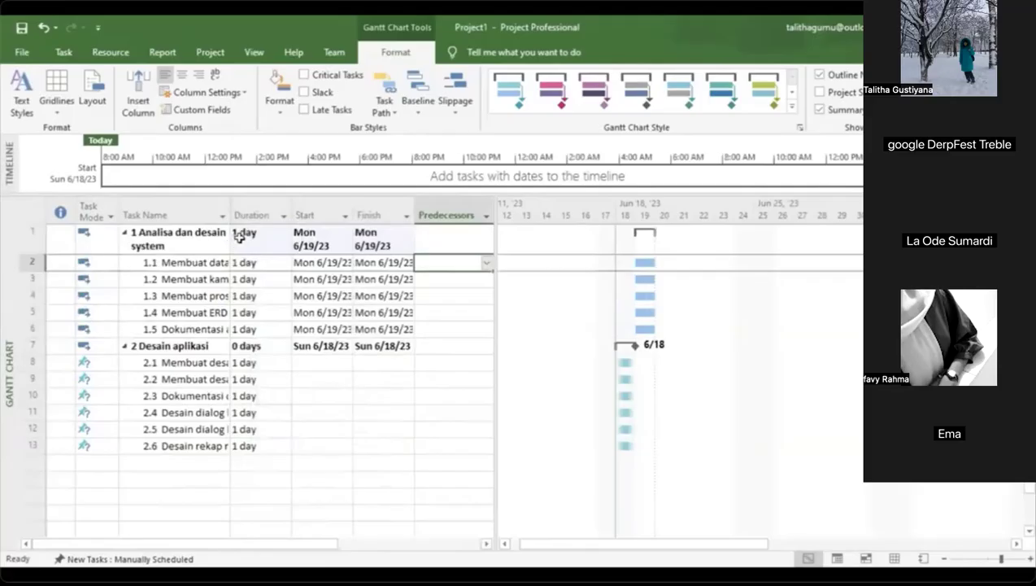
# - Switch subtasks 2.1 to 2.6 under Desain aplikasi to Auto Schedule together
pyautogui.moveTo(247, 368); pyautogui.dragTo(257, 448)
pyautogui.rightClick(257, 448)
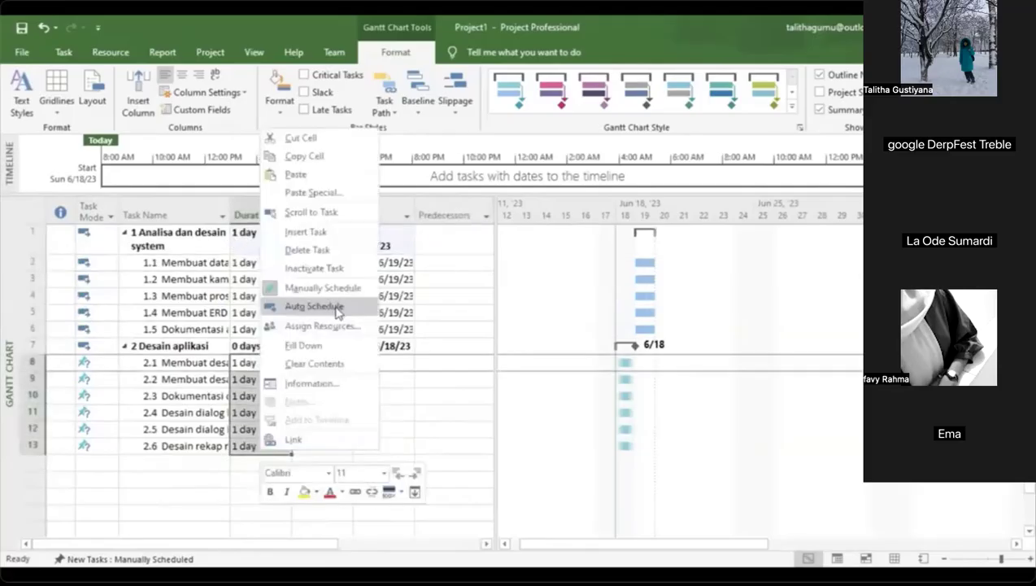
pyautogui.click(340, 303)
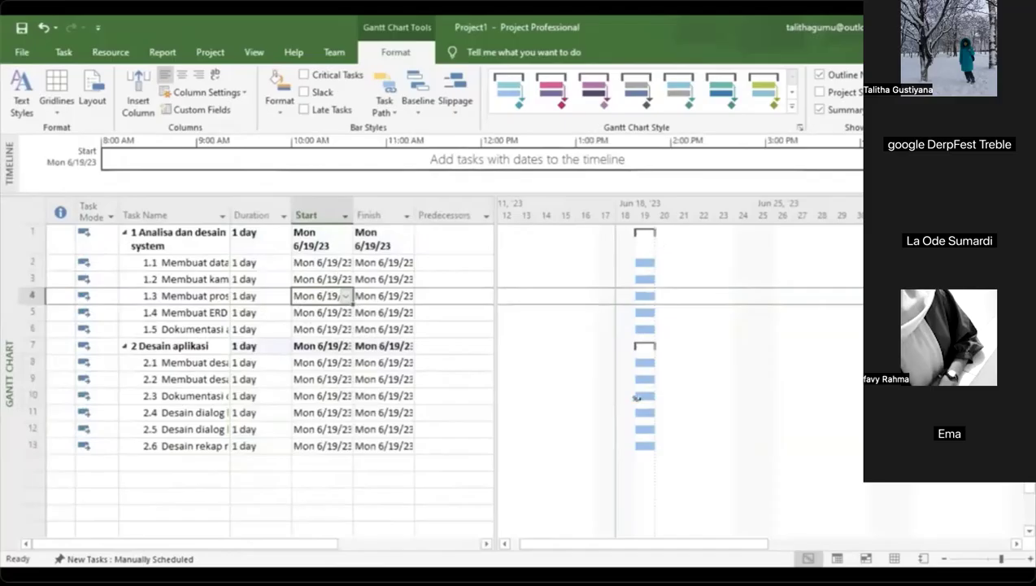
# - Choose June 19, 2023 as the start date of subtask 1.1
pyautogui.click(444, 245)
pyautogui.click(444, 262)
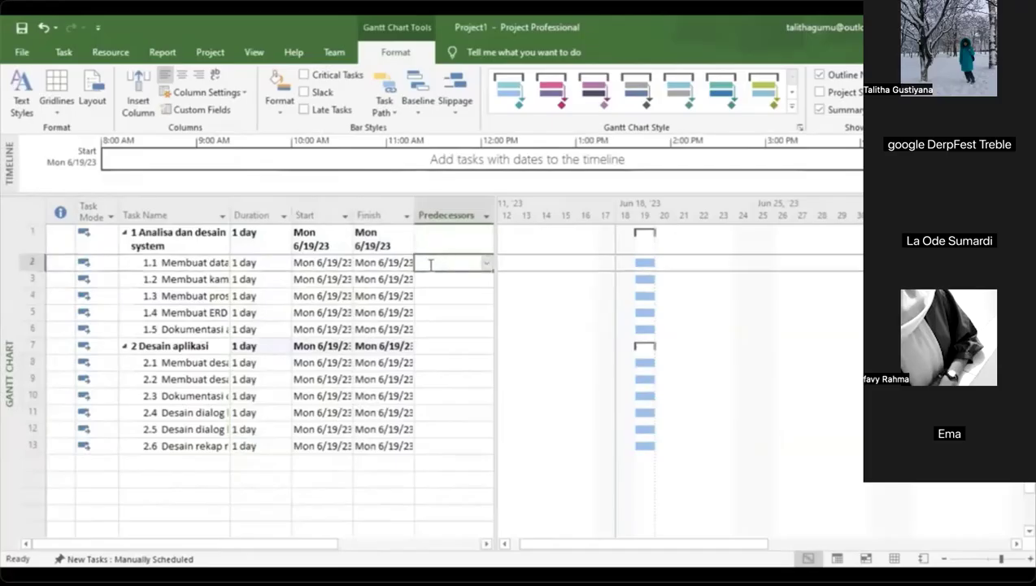
pyautogui.click(319, 262)
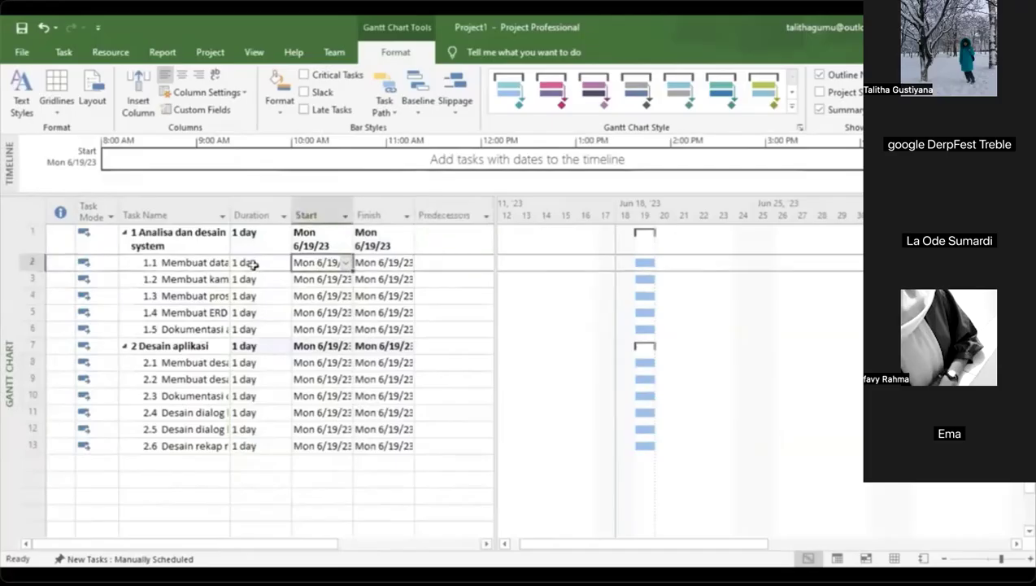
pyautogui.click(341, 264)
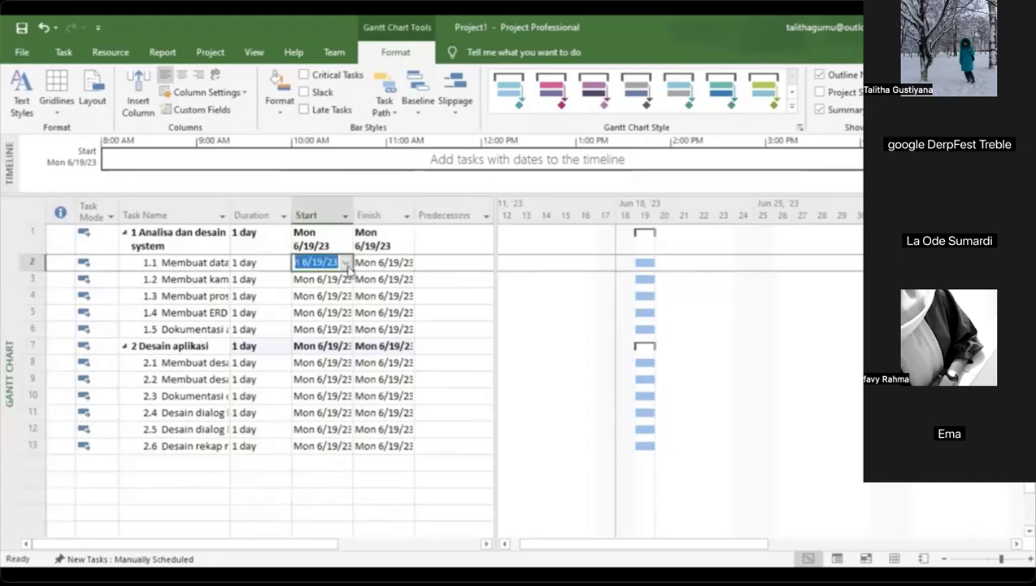
pyautogui.click(346, 263)
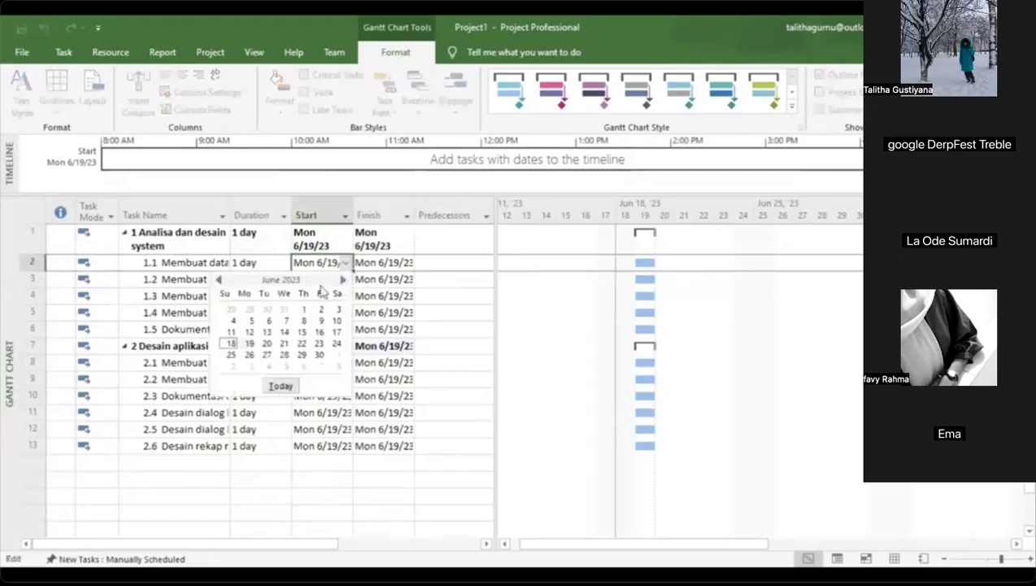
pyautogui.click(250, 344)
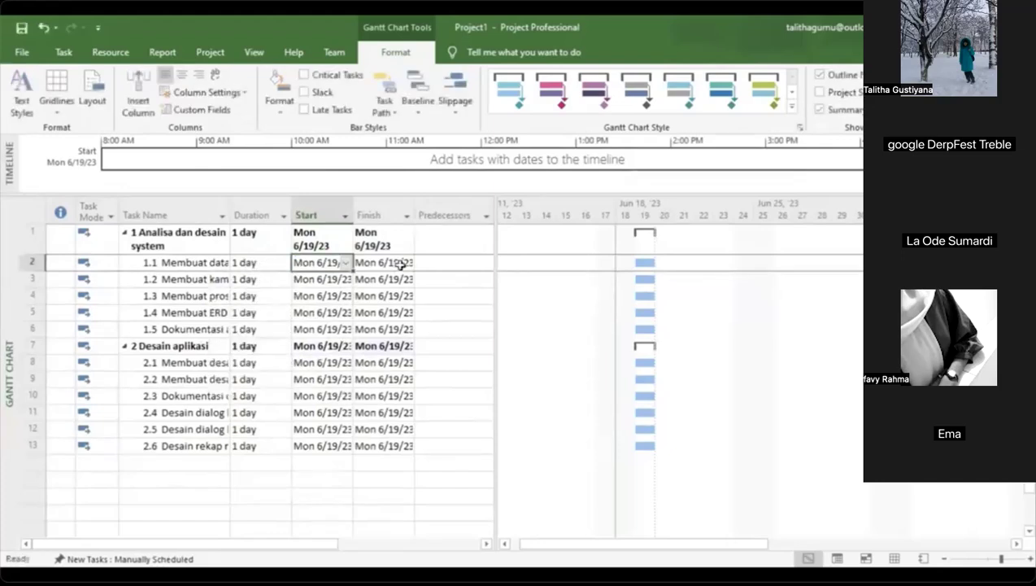
# - Set the start date of subtask 1.2 to Tue 6/20/23 and of subtask 1.3 to Wed 6/21/23
pyautogui.click(355, 279)
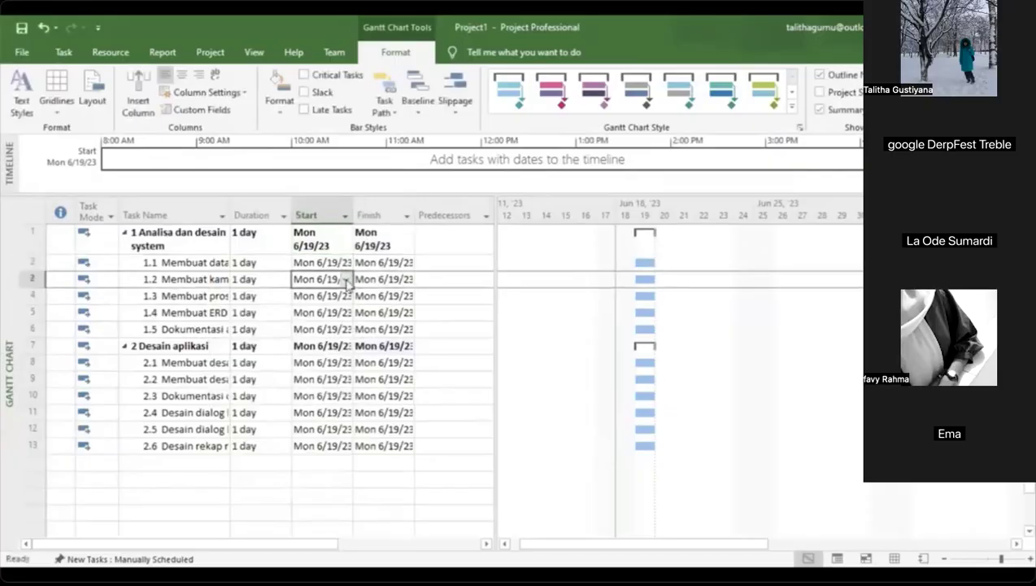
pyautogui.click(345, 279)
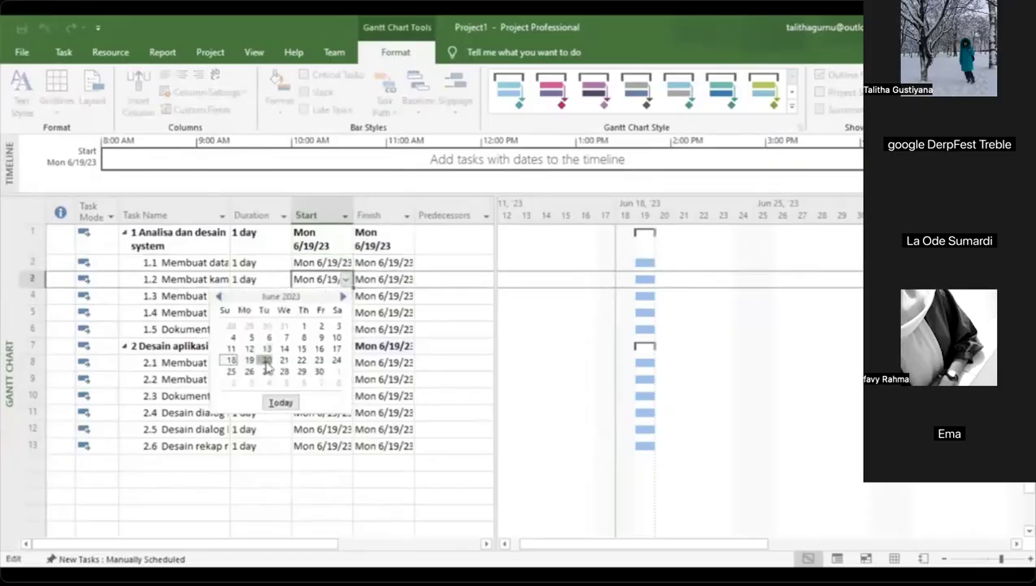
pyautogui.click(266, 360)
pyautogui.click(340, 293)
pyautogui.click(343, 296)
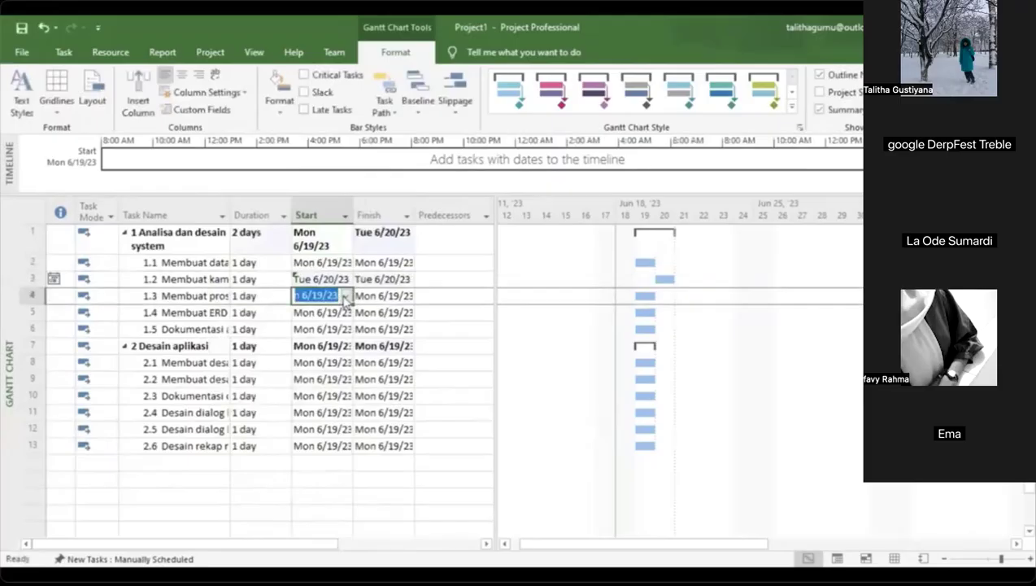
pyautogui.click(345, 296)
pyautogui.click(331, 322)
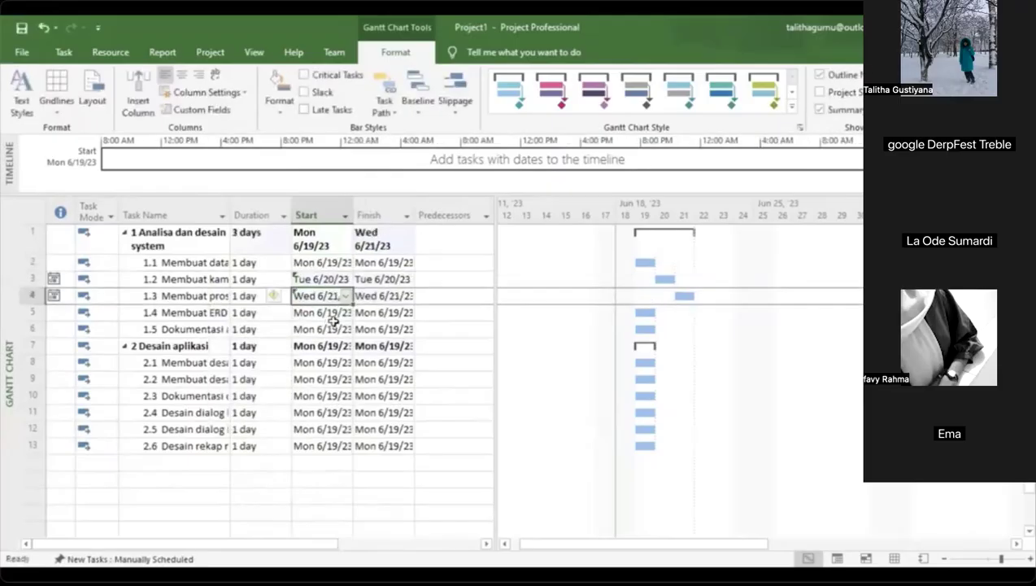
# - Set the start date of subtask 1.4 Membuat ERD to Thu 6/22/23
pyautogui.click(333, 316)
pyautogui.click(345, 313)
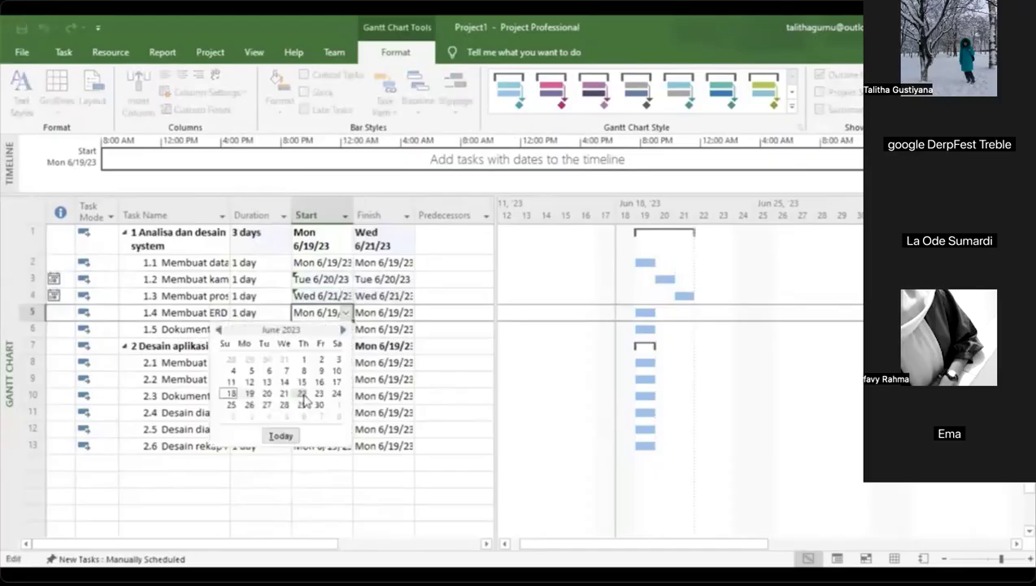
pyautogui.click(318, 401)
pyautogui.click(342, 329)
pyautogui.click(346, 317)
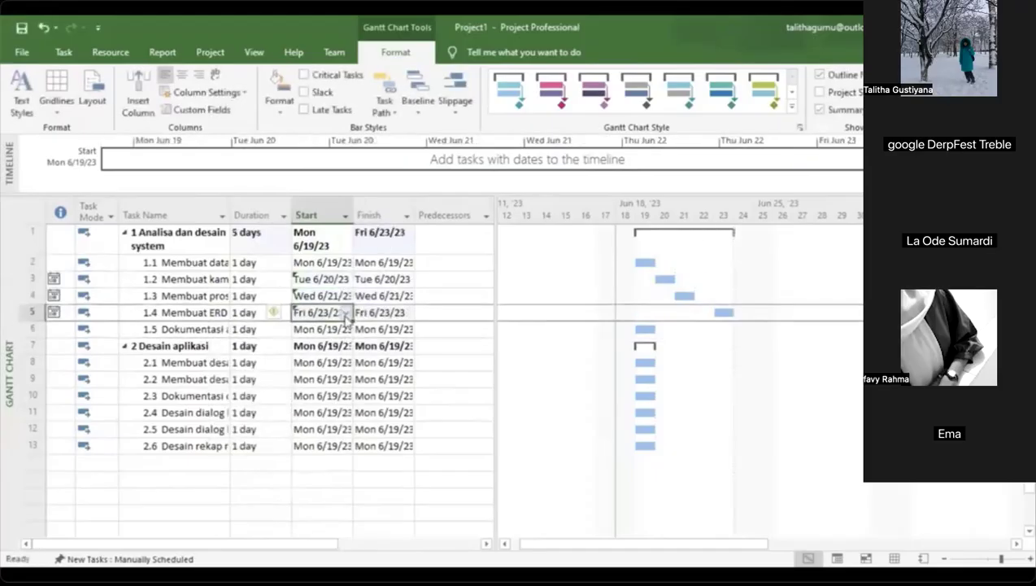
pyautogui.click(346, 315)
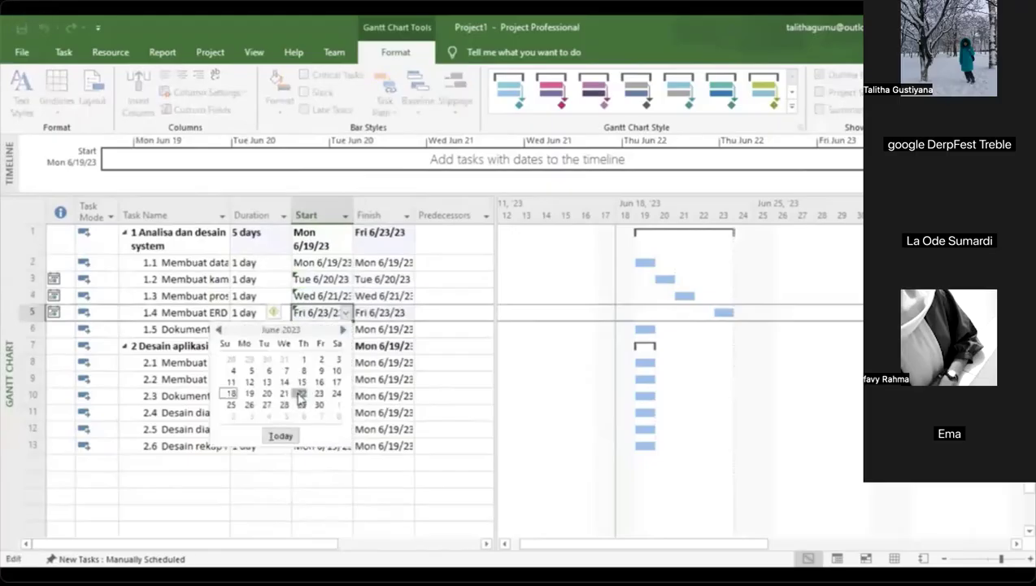
pyautogui.click(301, 393)
# - Set the start date of subtask 1.5 under Analisa dan desain system to Fri 6/23/23
pyautogui.click(343, 328)
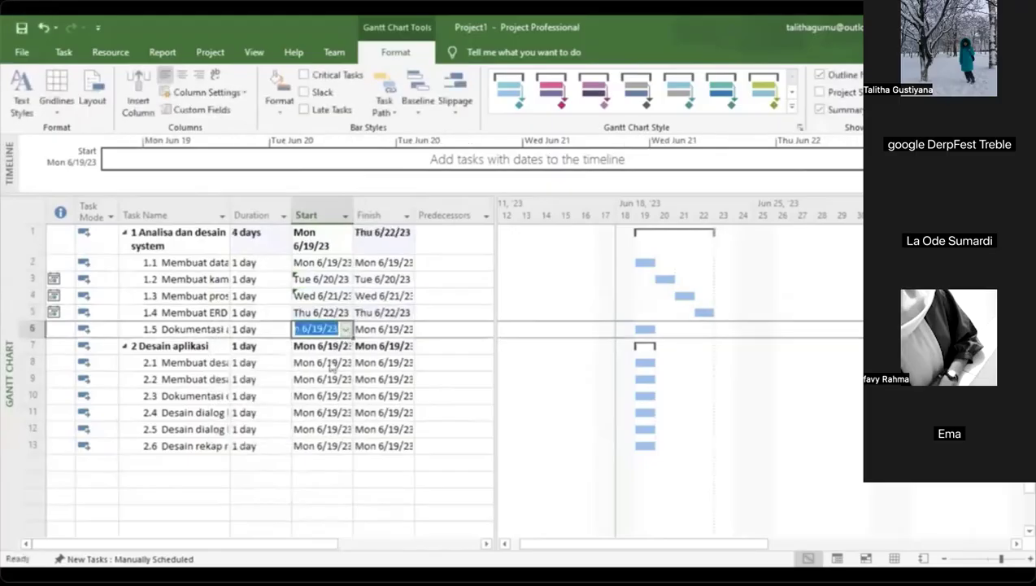
pyautogui.click(319, 411)
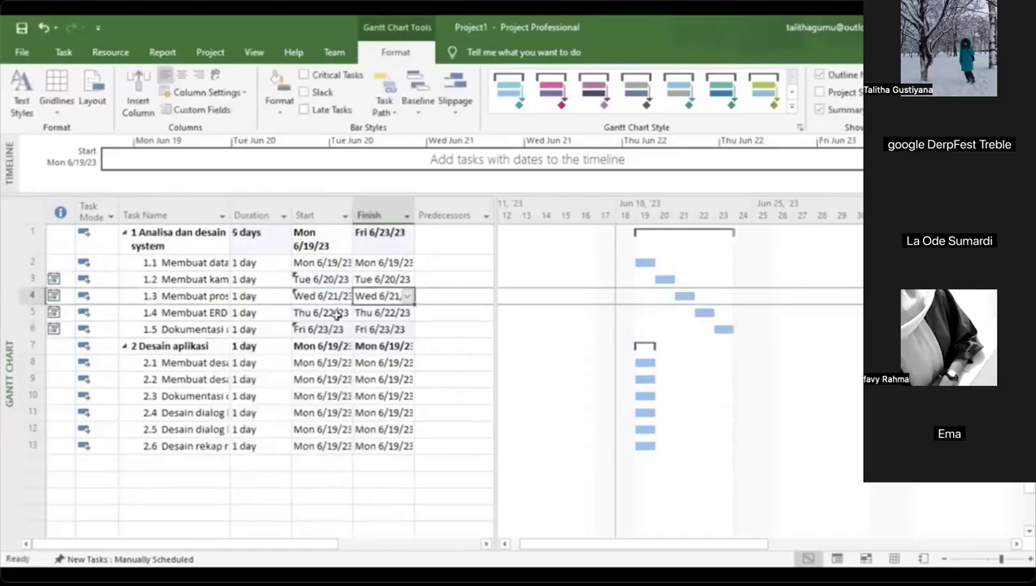
pyautogui.click(255, 247)
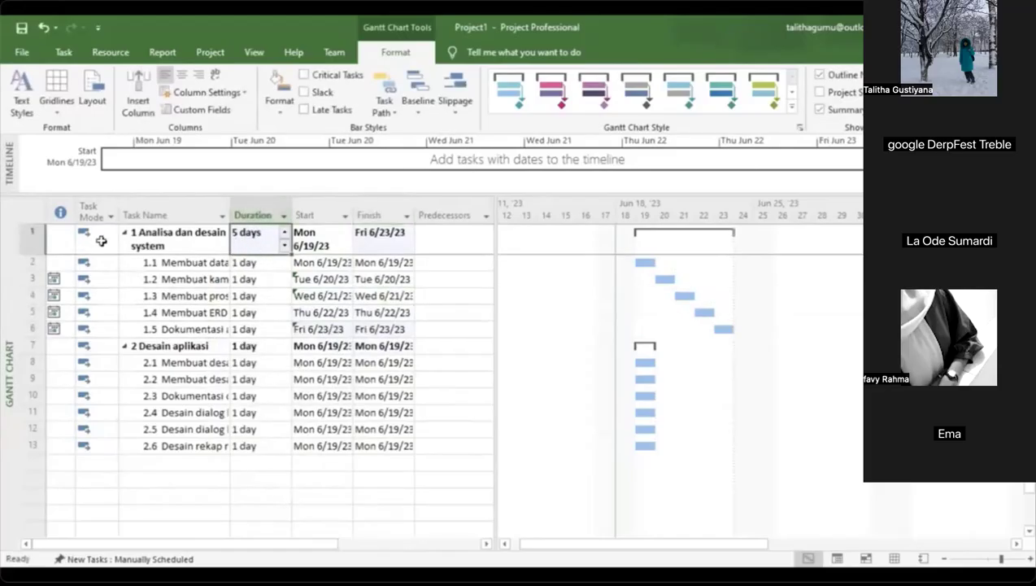
# - Set the duration of subtask 2.1 under Desain aplikasi to 2 days
pyautogui.click(266, 364)
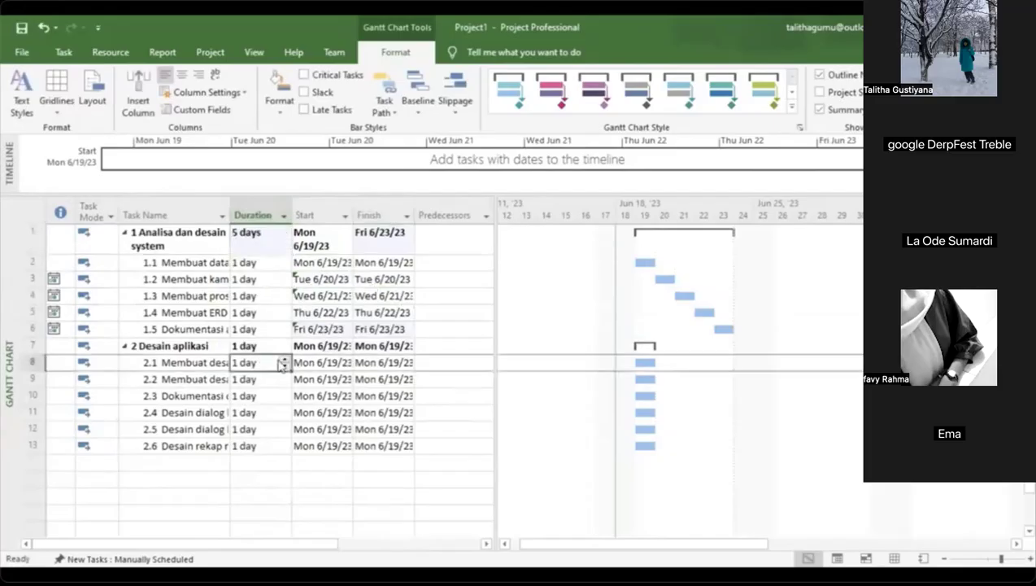
pyautogui.click(285, 362)
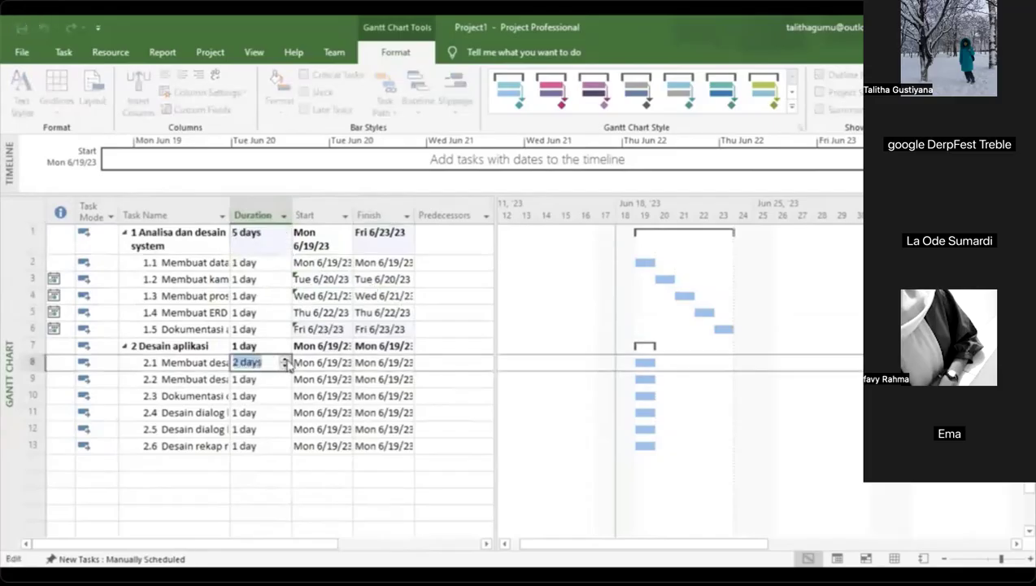
pyautogui.click(317, 376)
pyautogui.click(258, 389)
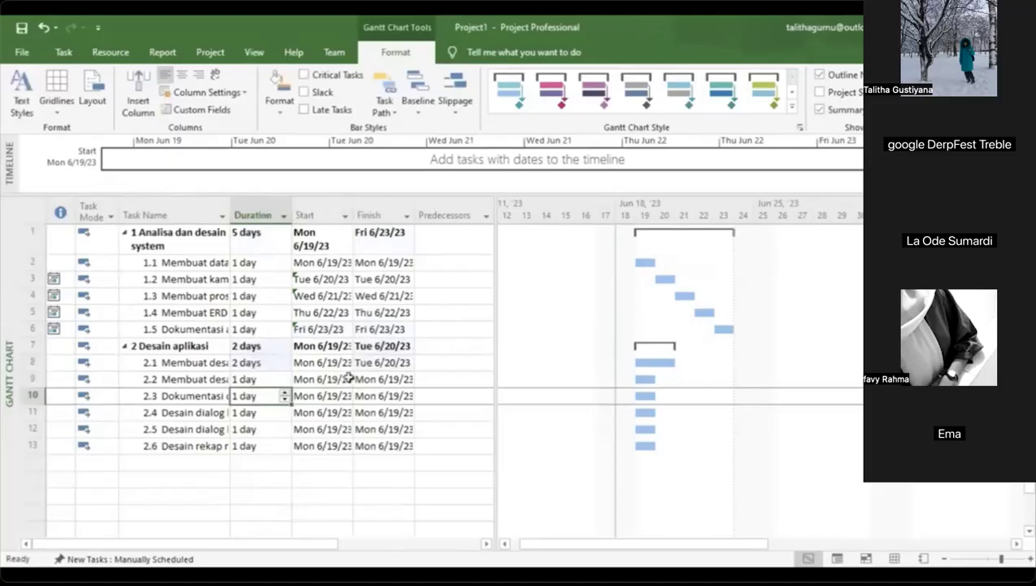
# - Set the start date of subtask 2.1 under Desain aplikasi to Tue 6/20/23
pyautogui.click(447, 240)
pyautogui.click(453, 281)
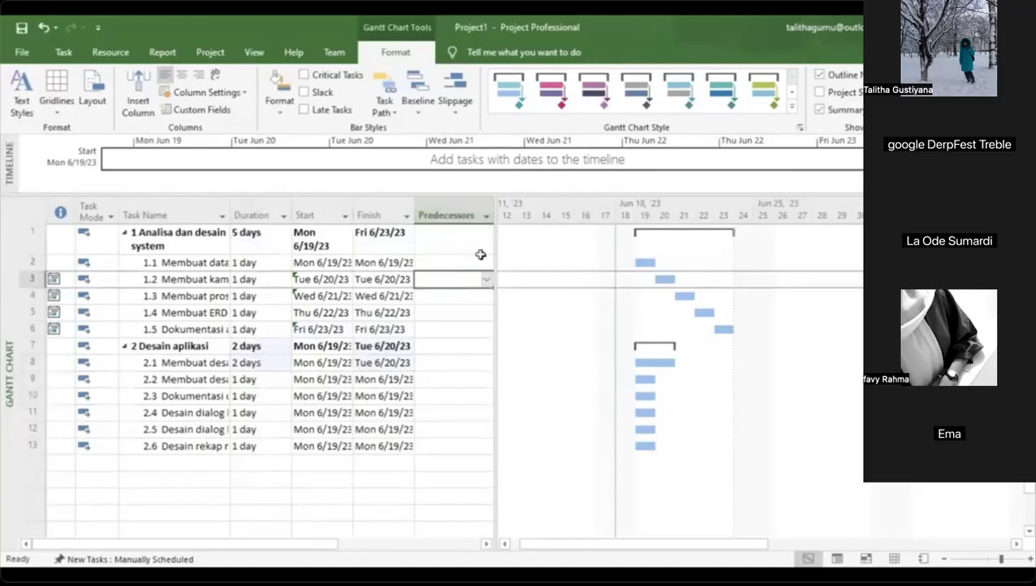
pyautogui.click(327, 361)
pyautogui.click(343, 364)
pyautogui.click(345, 363)
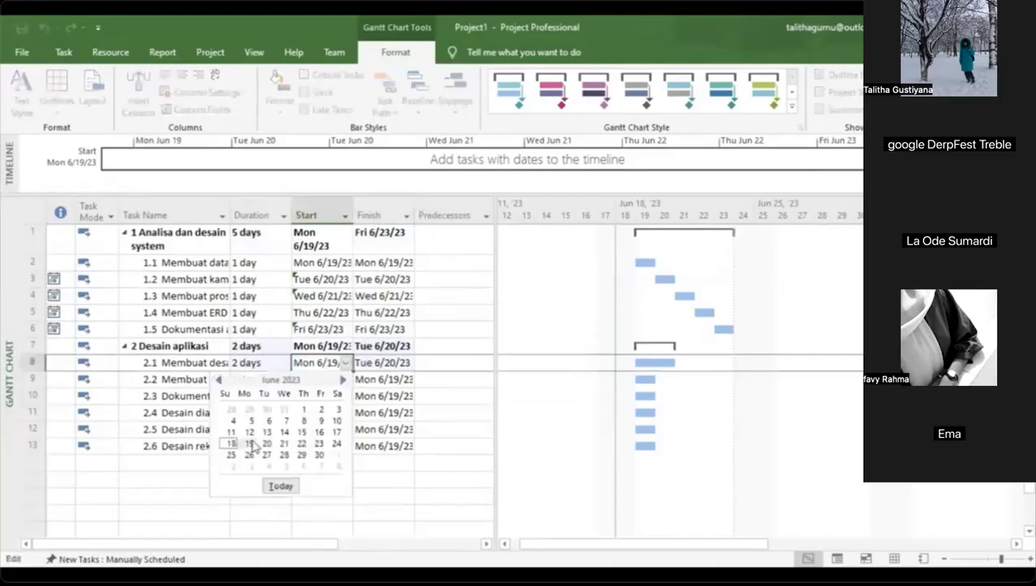
pyautogui.click(370, 365)
pyautogui.click(370, 365)
pyautogui.click(332, 365)
pyautogui.click(345, 364)
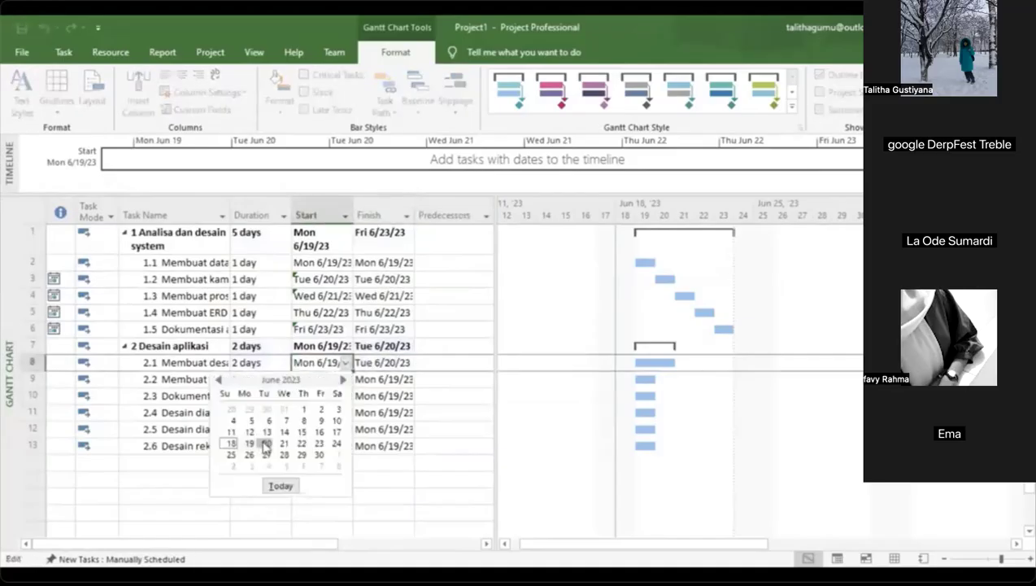
pyautogui.click(265, 444)
# - Set the start date of subtask 2.2 to Fri 6/23/23 and of subtask 2.3 to Mon 6/26/23
pyautogui.click(333, 379)
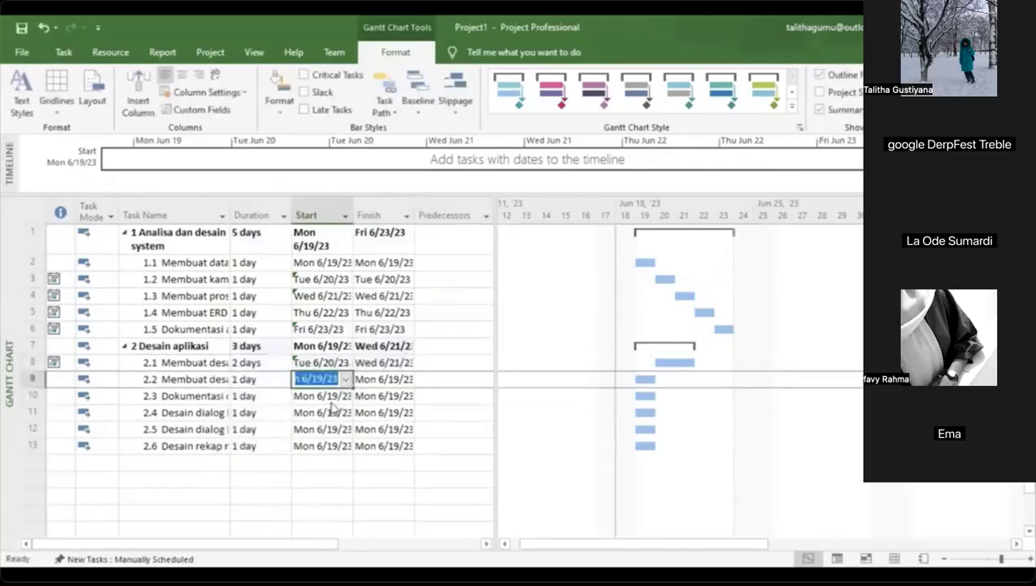
pyautogui.click(345, 380)
pyautogui.click(318, 460)
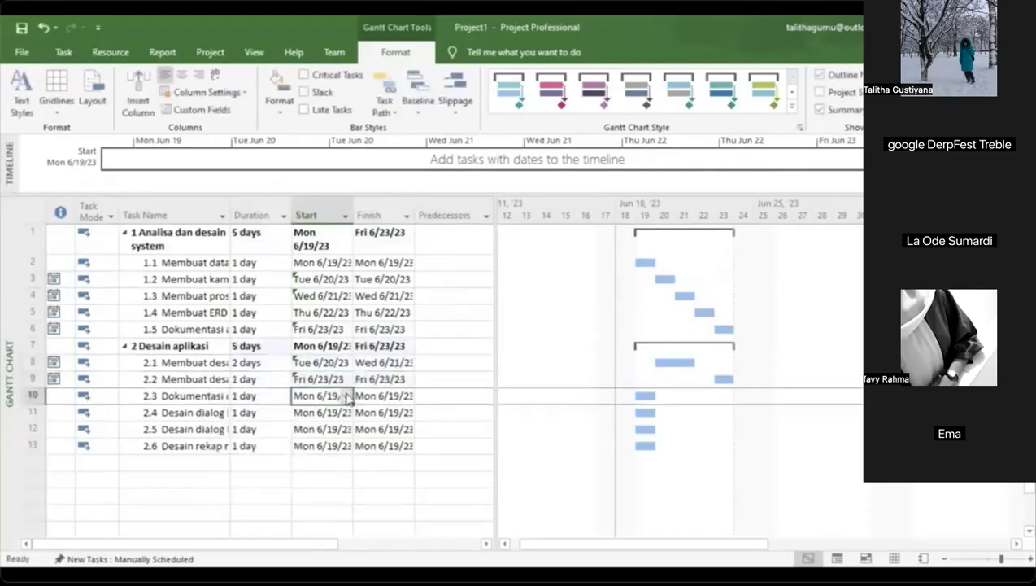
pyautogui.click(345, 395)
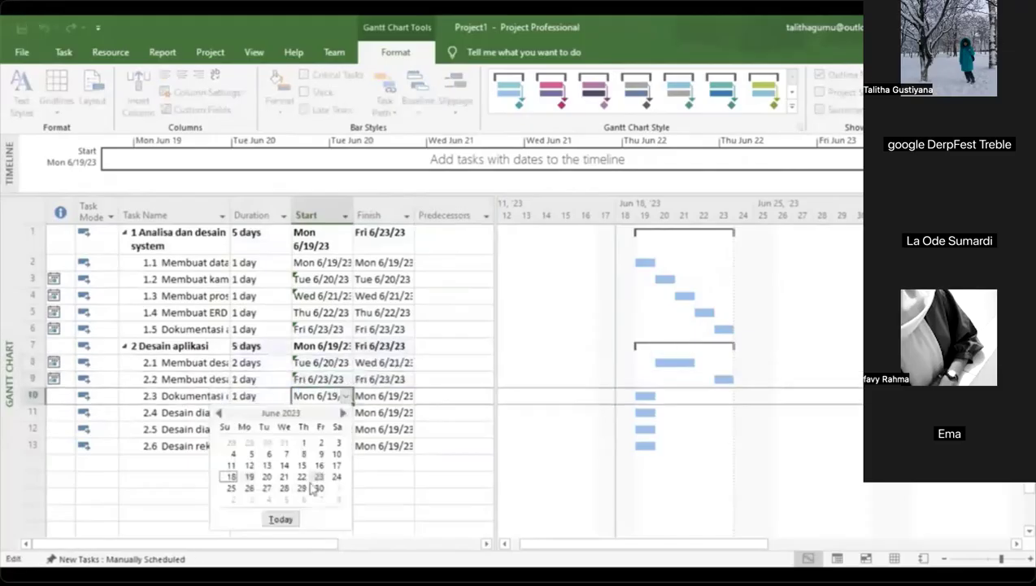
pyautogui.click(248, 488)
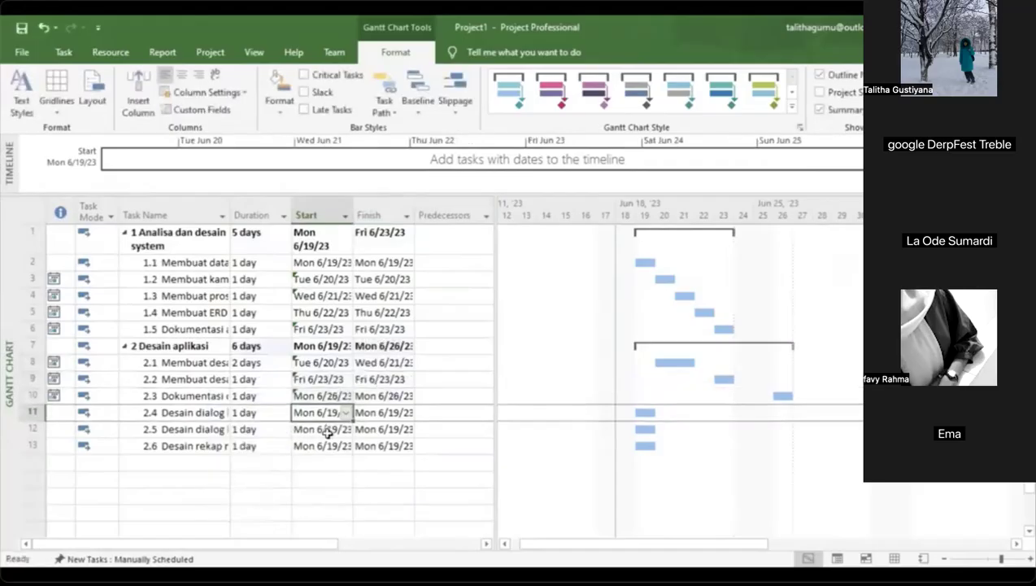
# - Set the start date of subtask 2.4 to Tue 6/27/23 and of subtask 2.5 to Wed 6/28/23
pyautogui.click(345, 412)
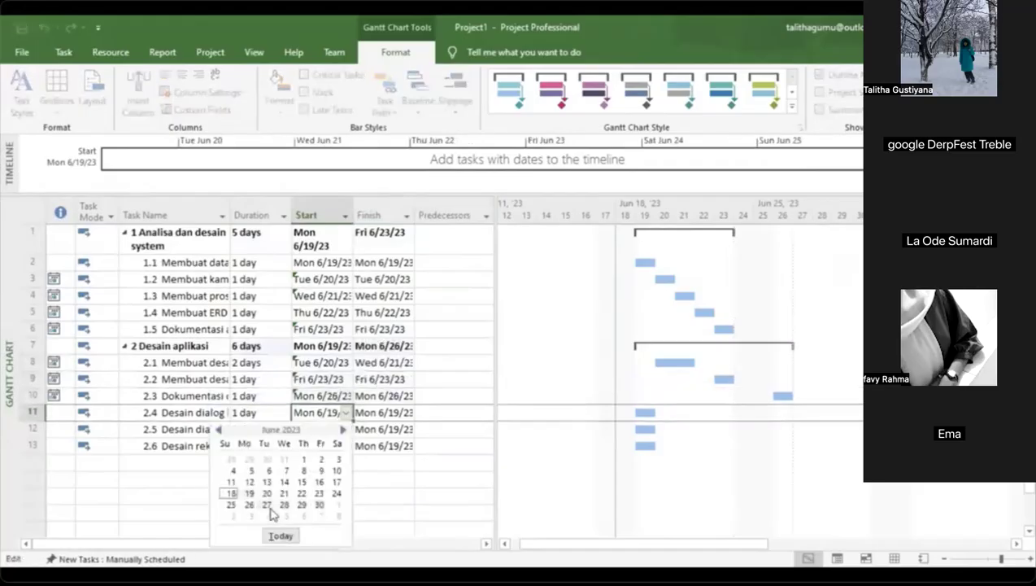
pyautogui.click(266, 504)
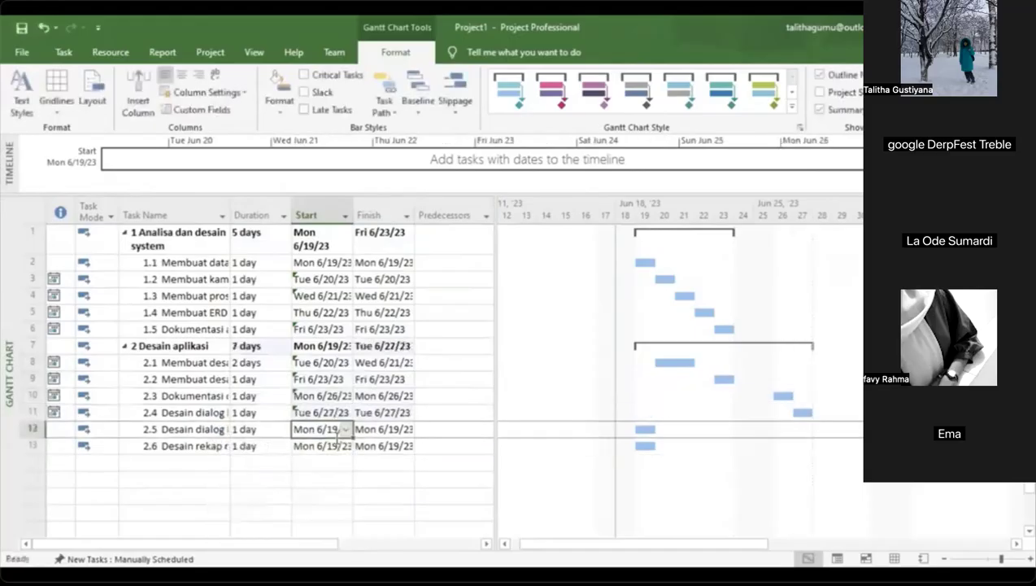
pyautogui.click(345, 428)
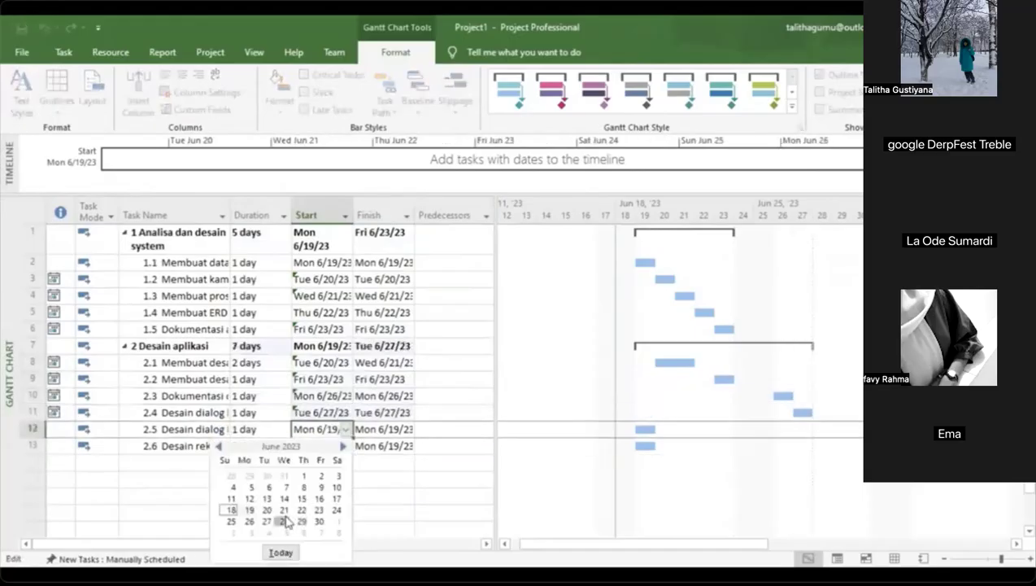
pyautogui.click(283, 521)
# - Set the start date of subtask 2.6 under Desain aplikasi to Thu 6/29/23
pyautogui.hotkey('alt', 'Down')
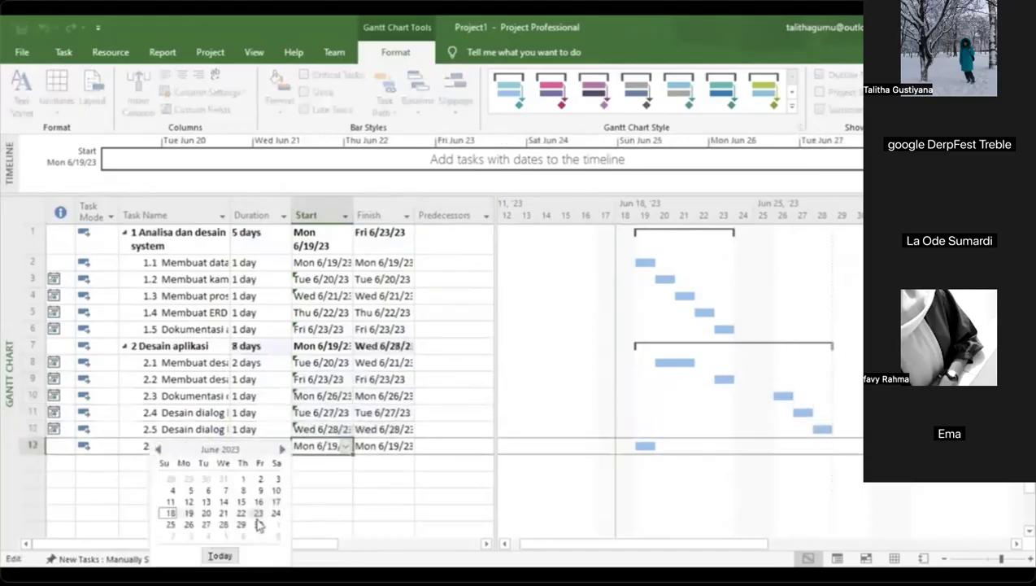
pyautogui.click(239, 527)
pyautogui.click(367, 391)
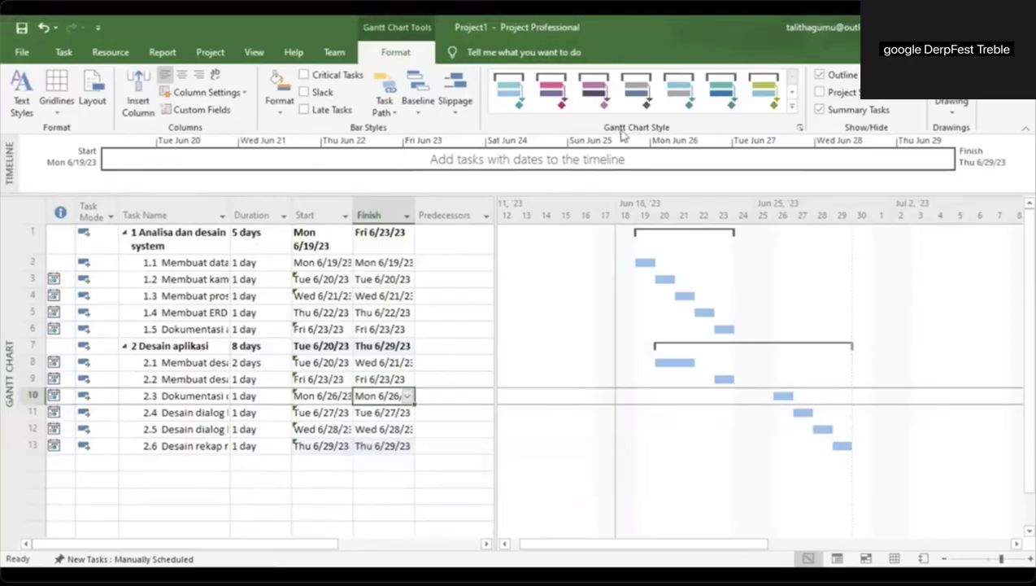
pyautogui.click(752, 467)
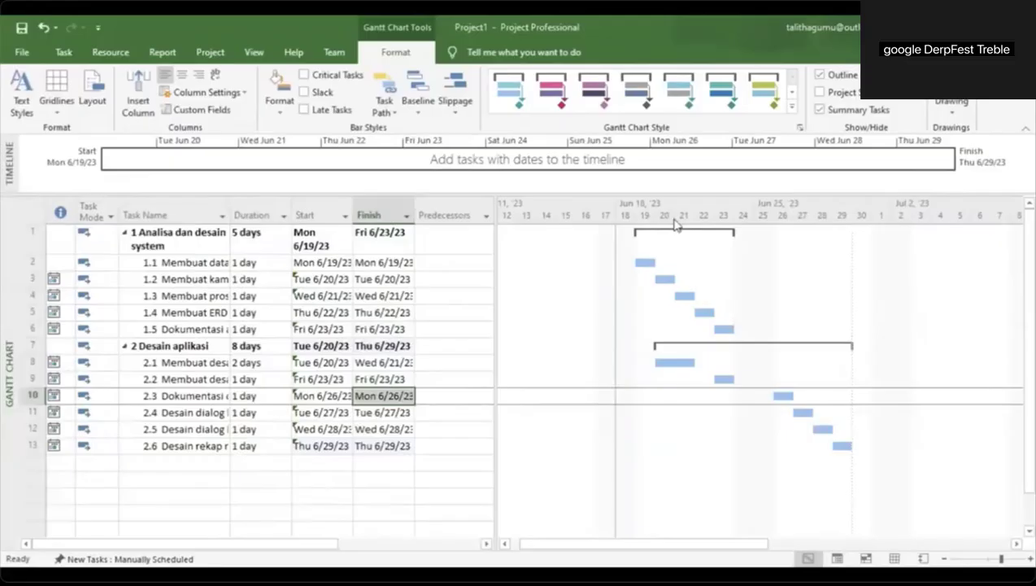
# - Examine the Standard calendar's work weeks and exceptions in Change Working Time, and check the working times for August 17, 2023
pyautogui.rightClick(672, 220)
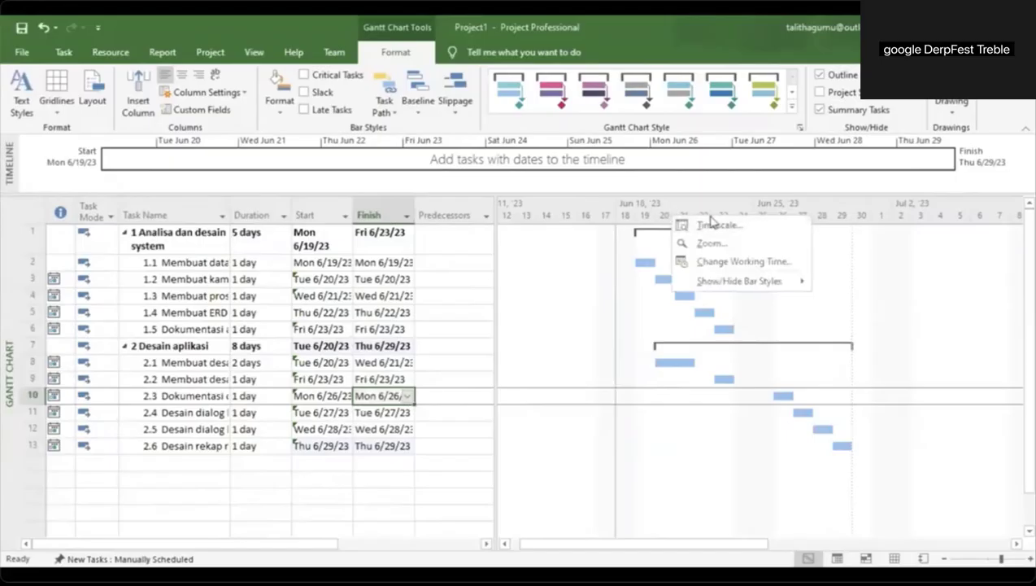
pyautogui.click(761, 272)
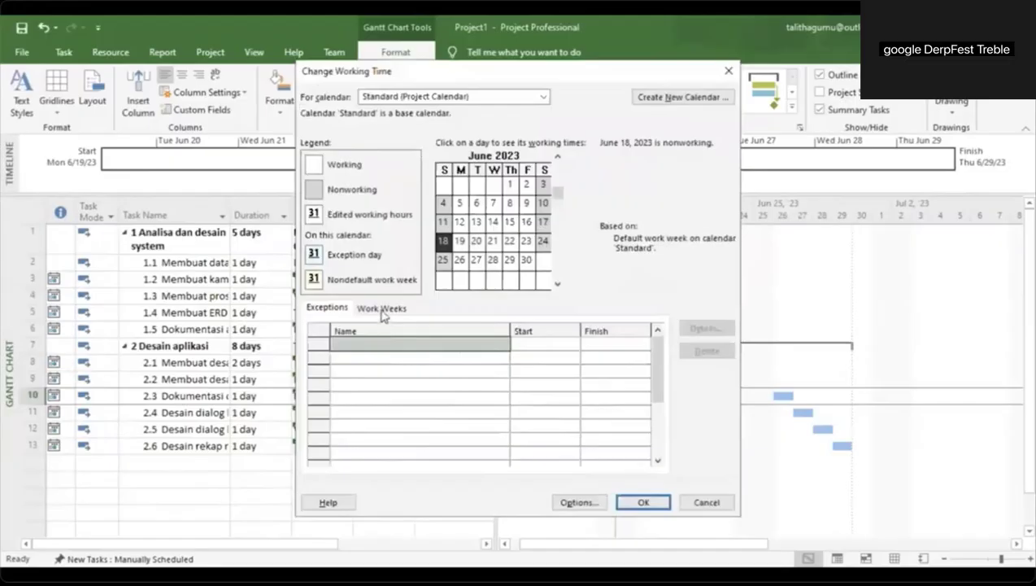
pyautogui.click(384, 314)
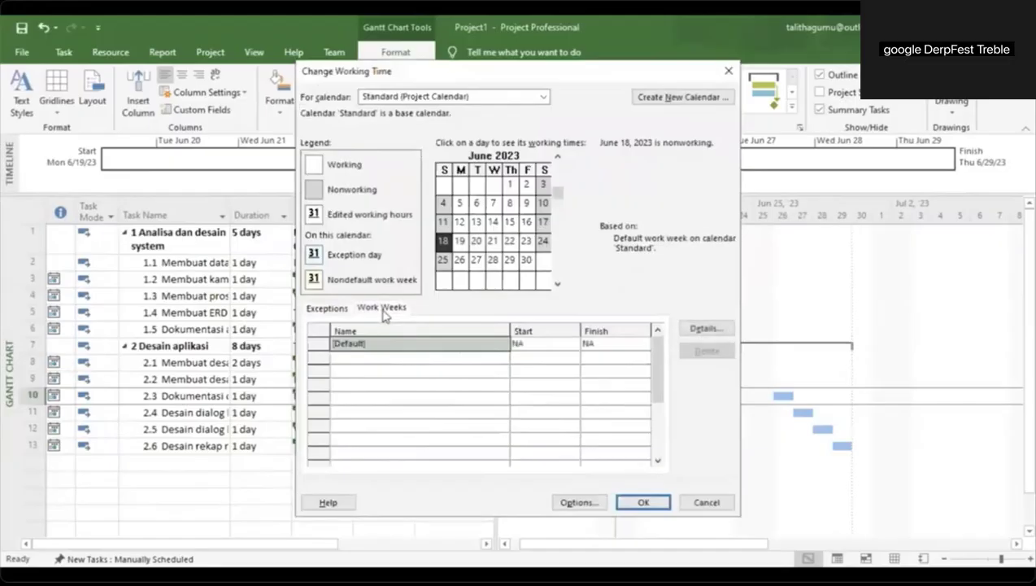
pyautogui.click(340, 310)
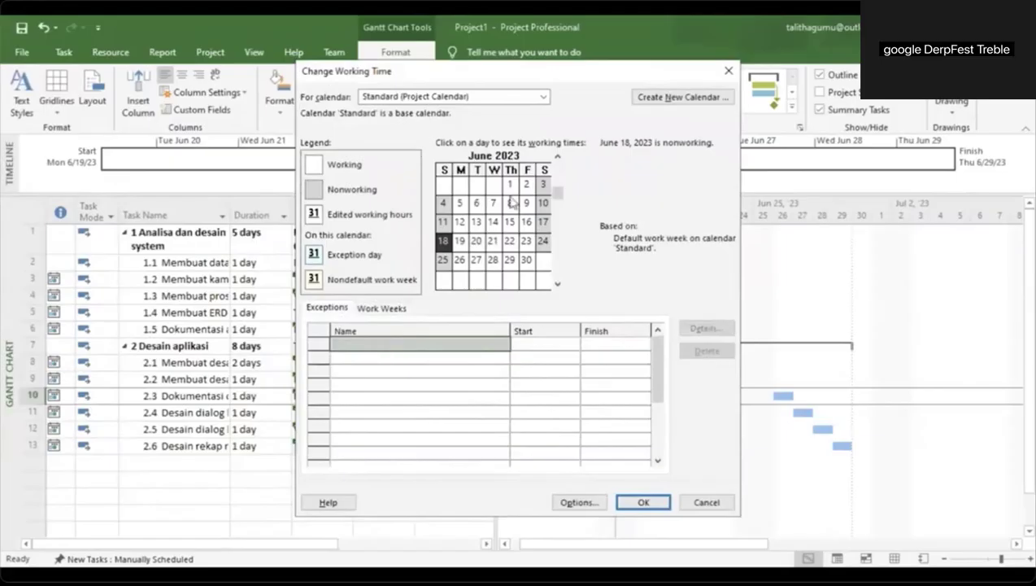
pyautogui.click(558, 283)
pyautogui.click(558, 283)
pyautogui.click(510, 222)
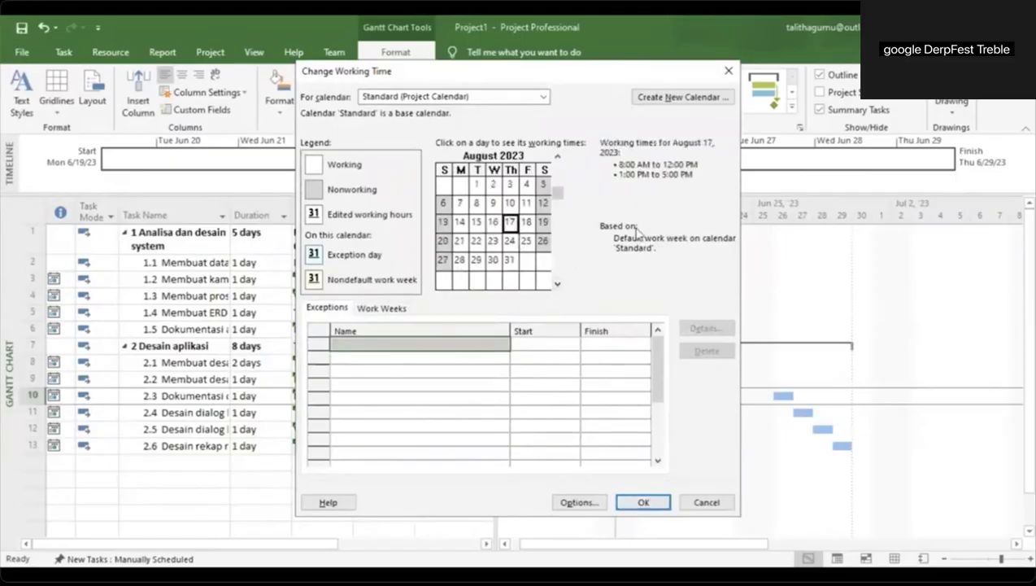
pyautogui.click(646, 505)
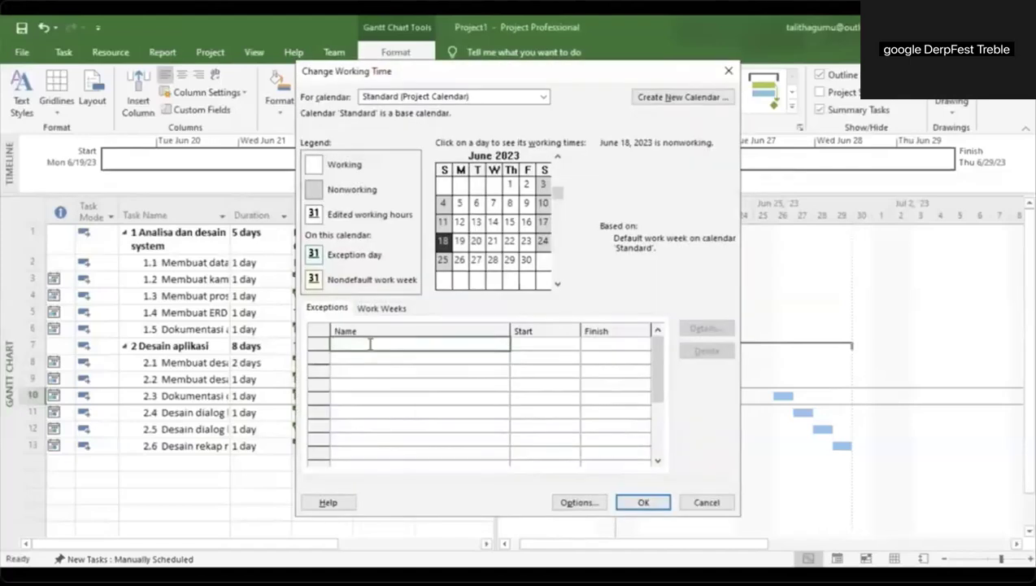
# - Add a calendar exception named Hari Kemerdekaan Indonesia on 8/17/2023 to the Standard project calendar
pyautogui.write('Has')
pyautogui.write('i Kemerdekaan Indones')
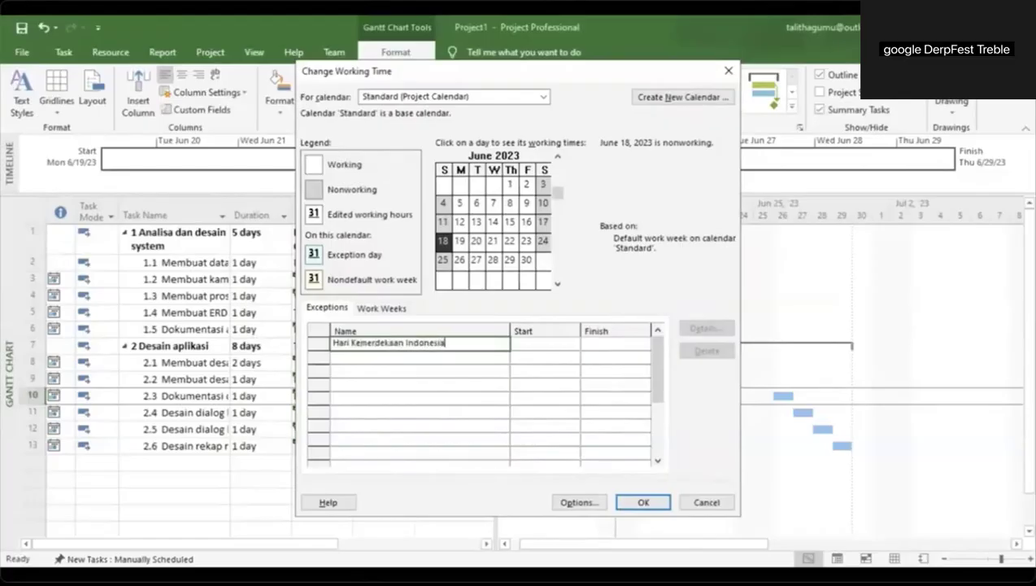
pyautogui.write('ia')
pyautogui.click(539, 343)
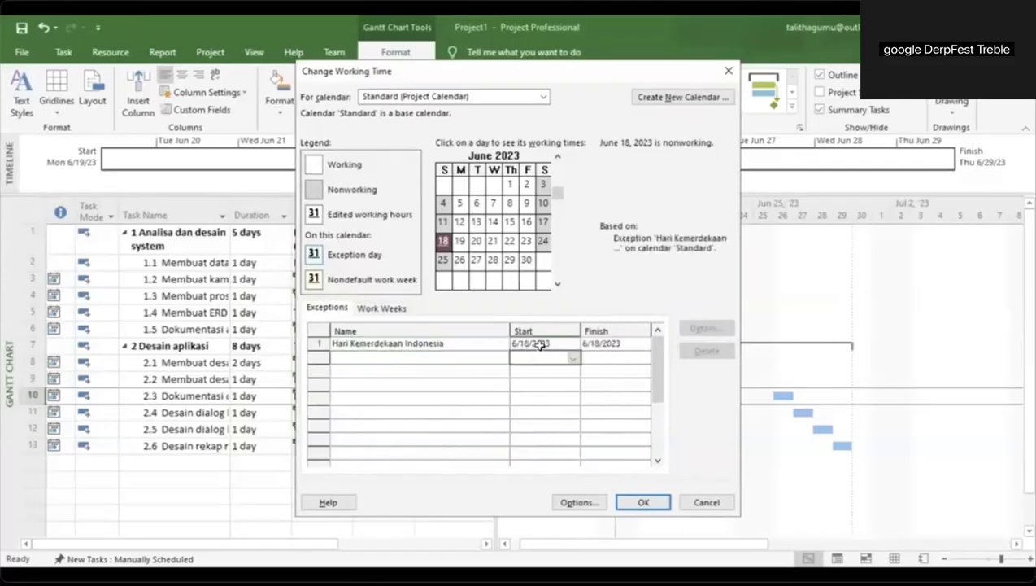
pyautogui.click(573, 344)
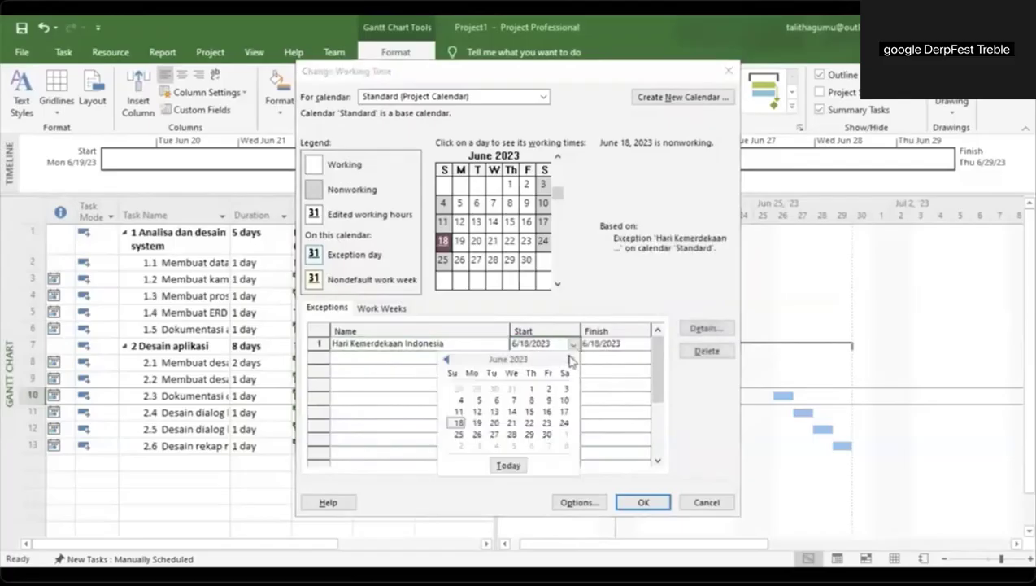
pyautogui.click(570, 358)
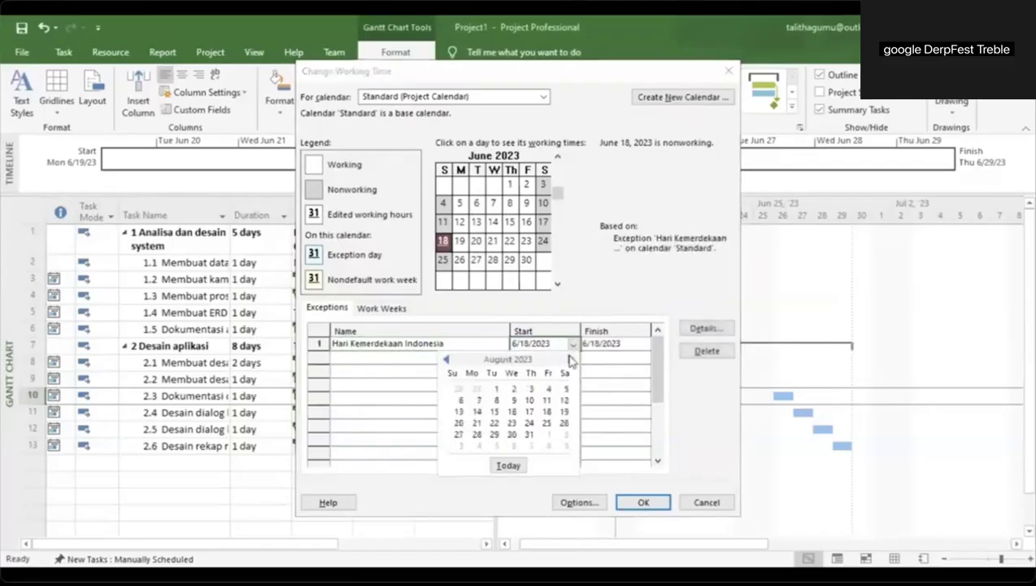
pyautogui.click(530, 413)
pyautogui.click(609, 359)
# - Add a second calendar exception named Hari Idul Adha with the start date 6/29/2023
pyautogui.click(374, 359)
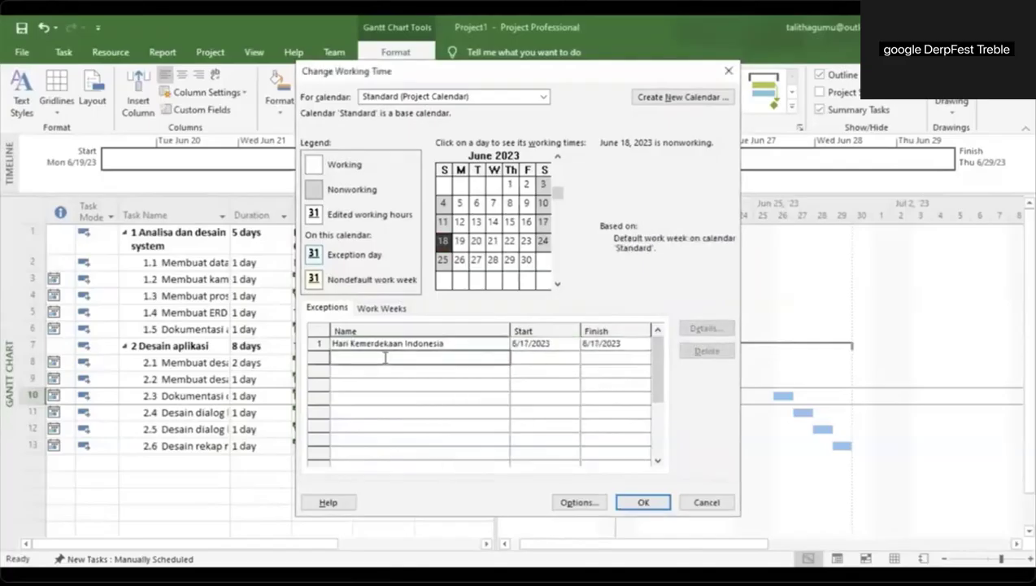
pyautogui.write('H')
pyautogui.write('ari Idul Ad')
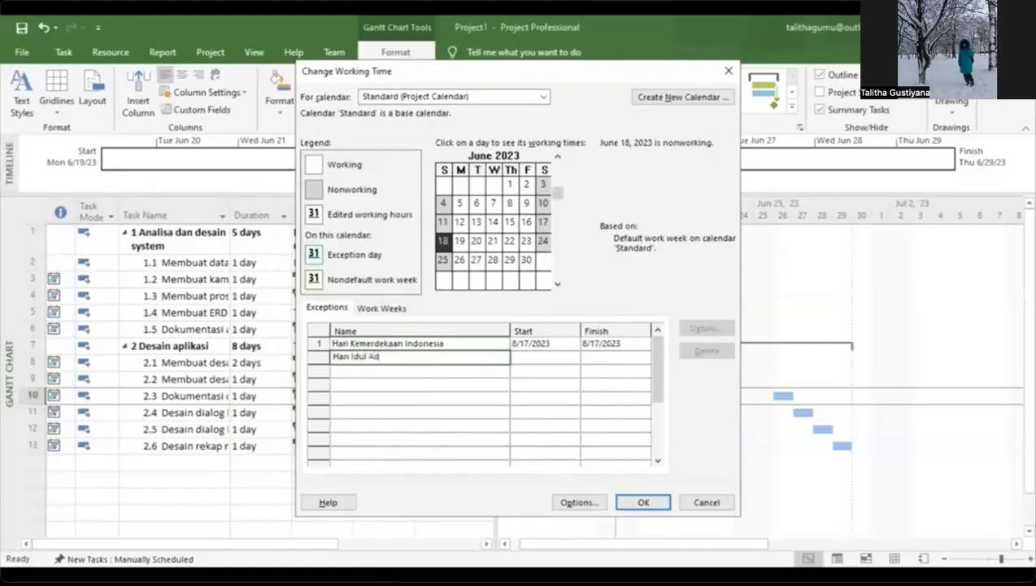
pyautogui.write('ha')
pyautogui.press('Tab')
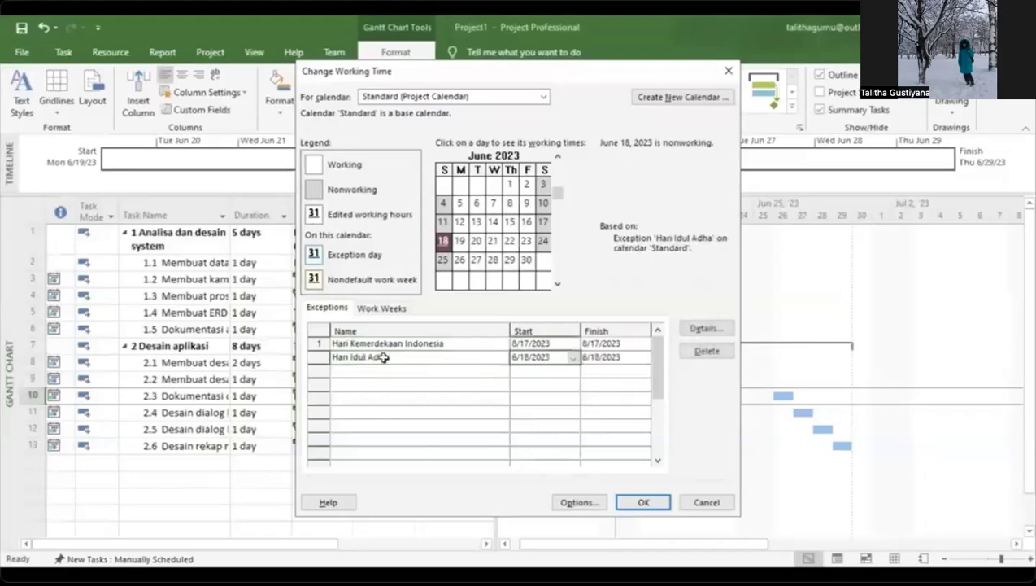
pyautogui.click(573, 362)
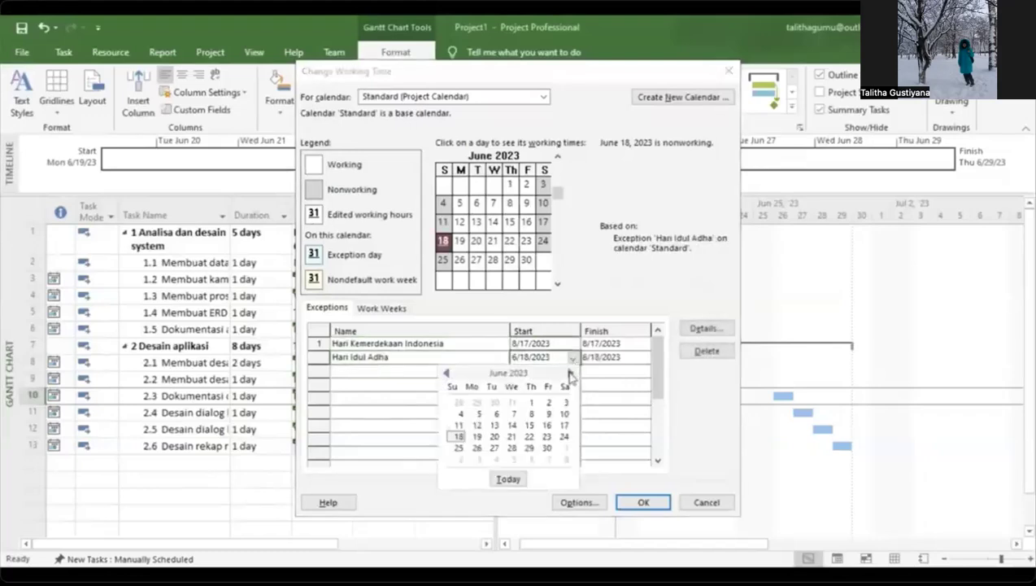
pyautogui.click(530, 448)
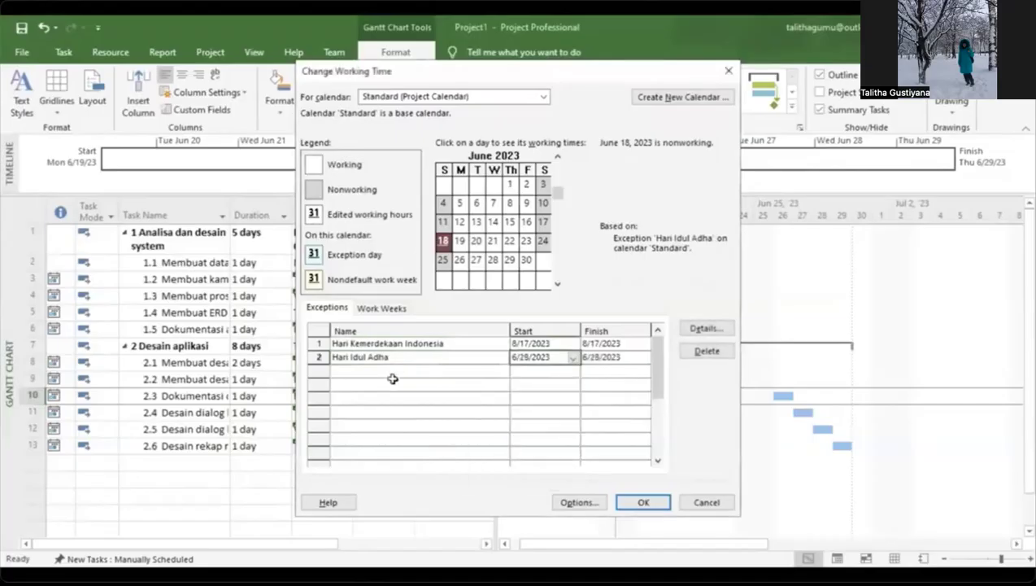
pyautogui.press('Return')
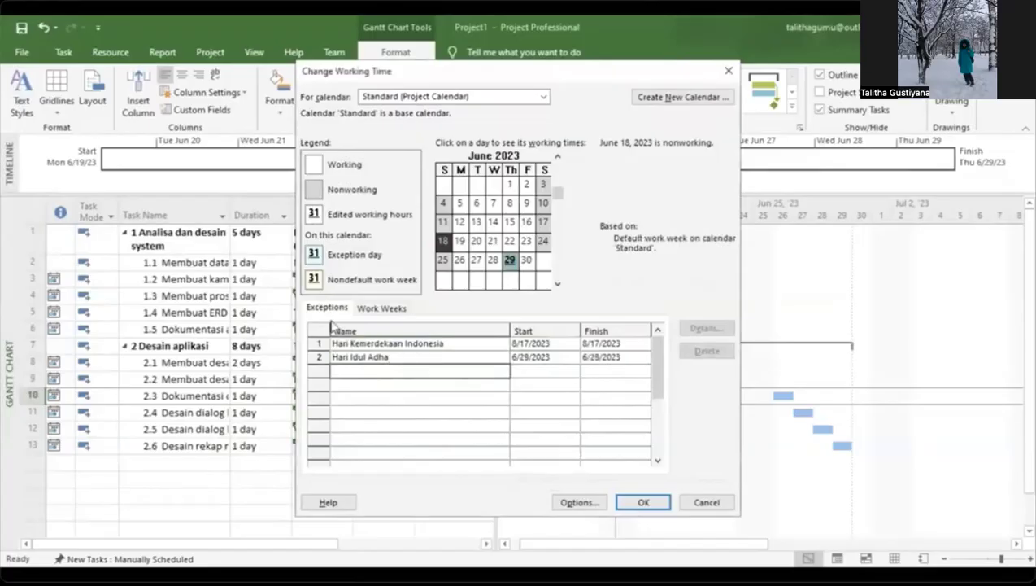
# - Set Sunday to nonworking time in the details of the [Default] work week
pyautogui.click(375, 313)
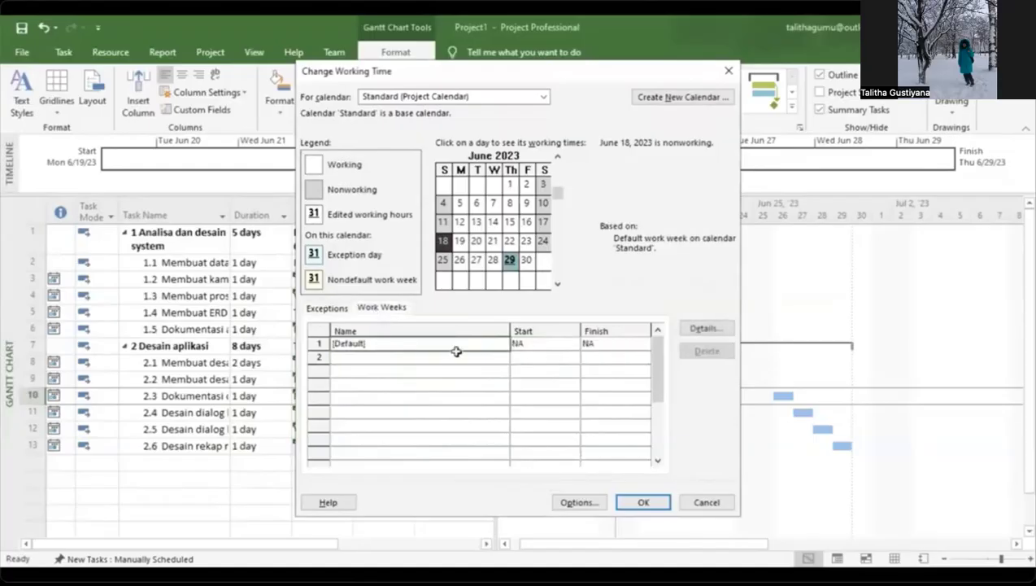
pyautogui.click(414, 334)
pyautogui.click(413, 343)
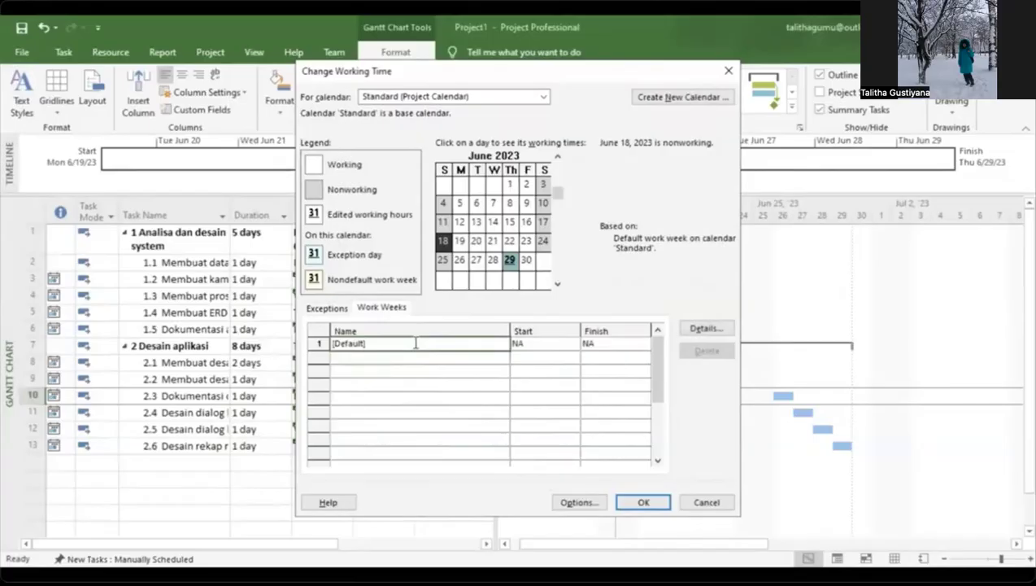
pyautogui.click(409, 358)
pyautogui.click(428, 344)
pyautogui.doubleClick(421, 350)
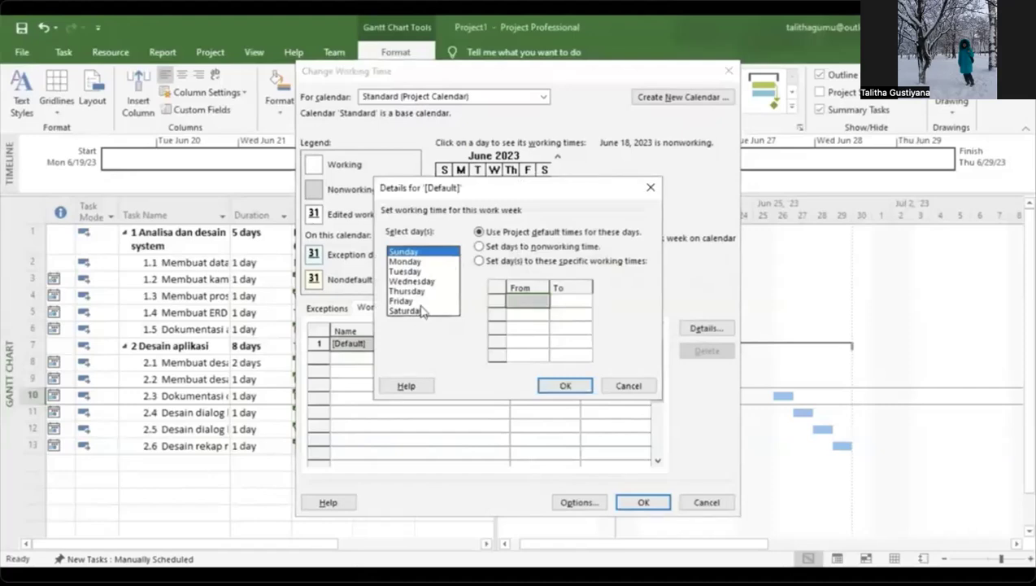
pyautogui.click(480, 246)
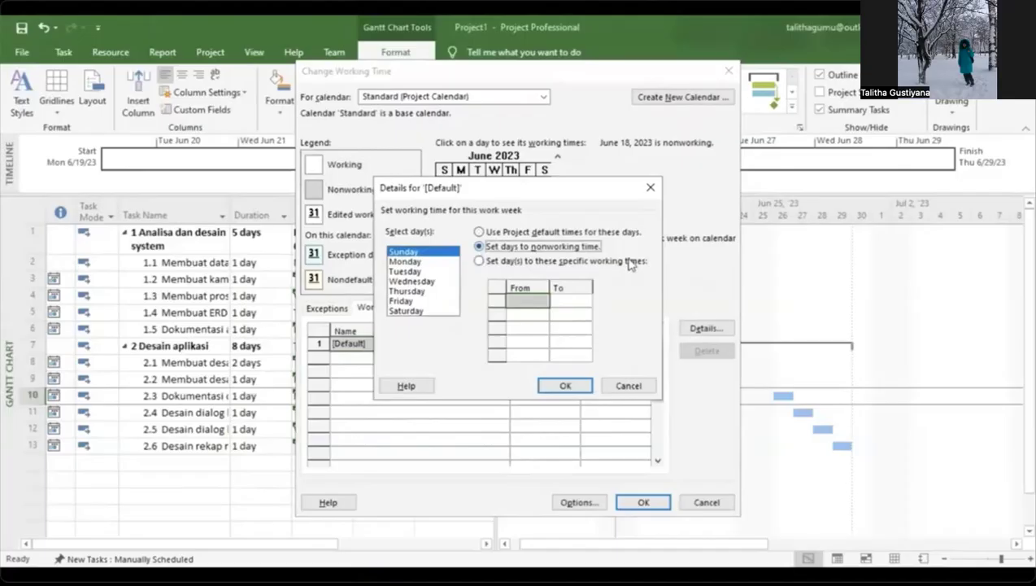
pyautogui.click(564, 386)
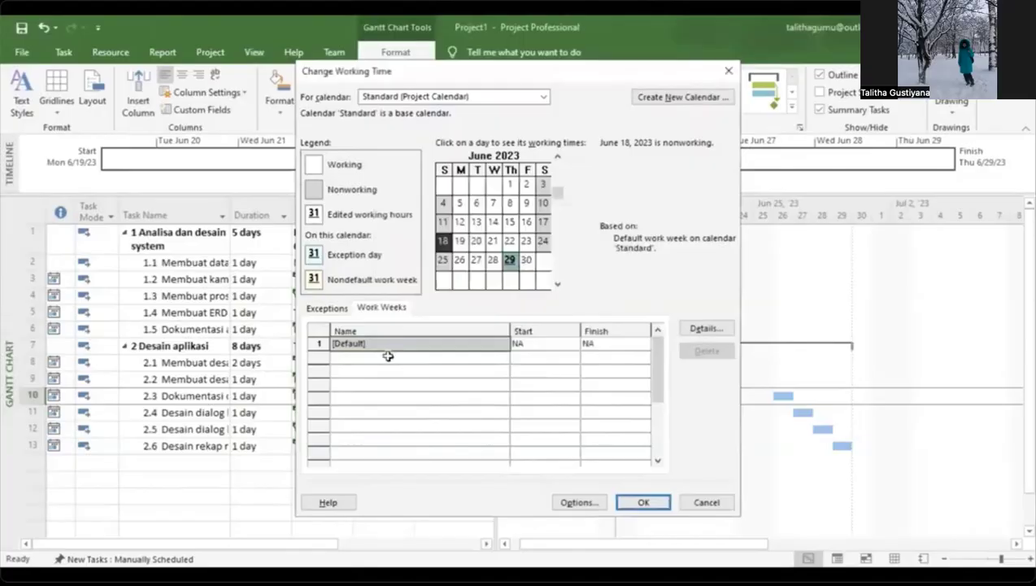
pyautogui.click(389, 355)
pyautogui.click(397, 345)
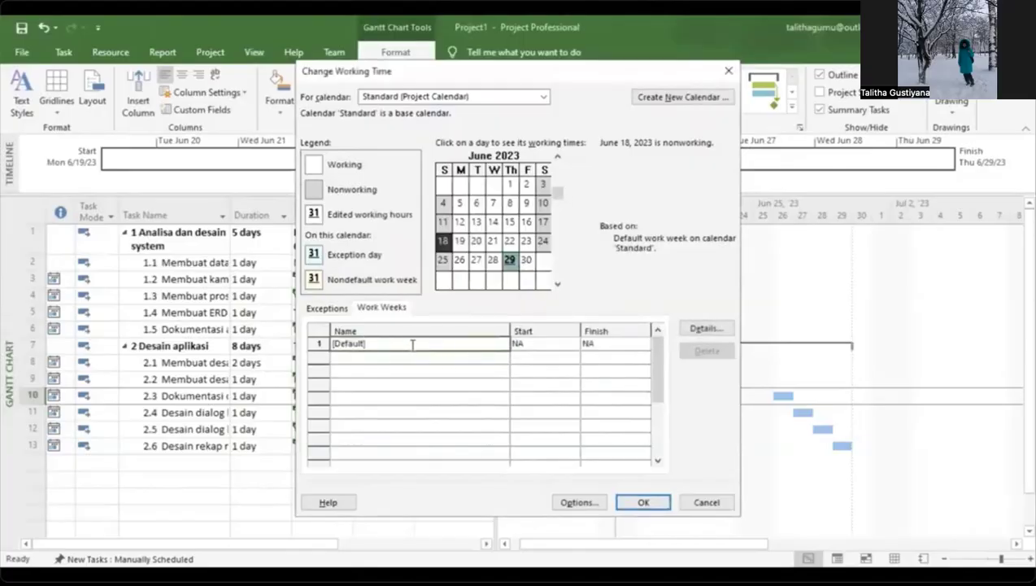
# - Set Saturday's working times in the [Default] work week to 8:00 AM–12:00 PM and 1:00 PM–5:00 PM, and apply the calendar changes
pyautogui.click(415, 356)
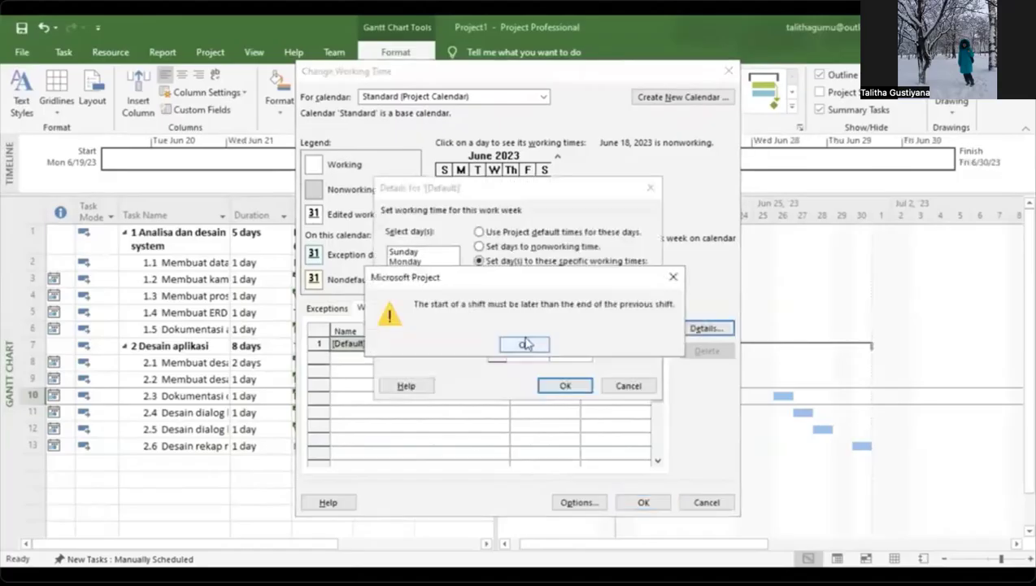
pyautogui.click(525, 344)
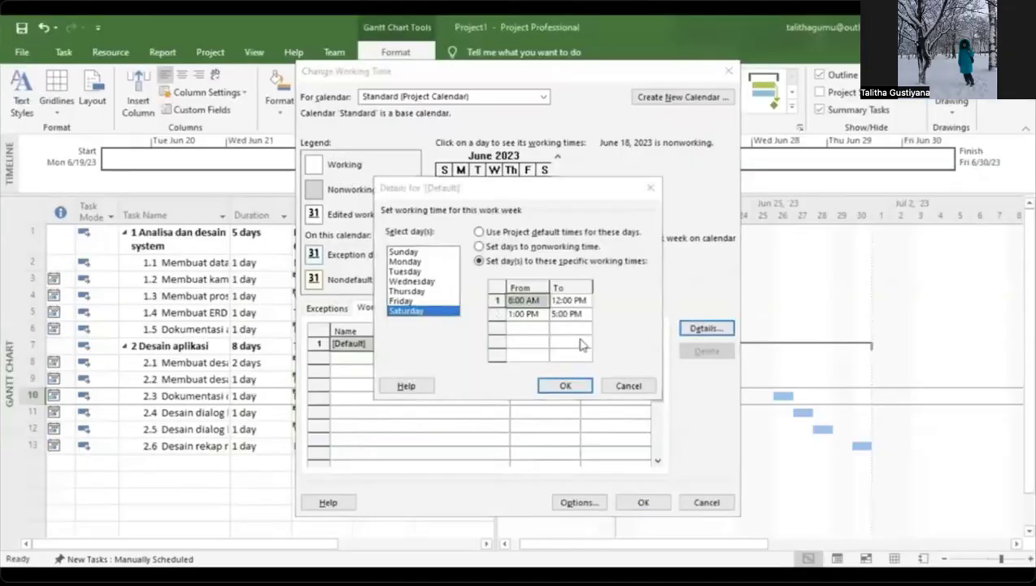
pyautogui.click(518, 310)
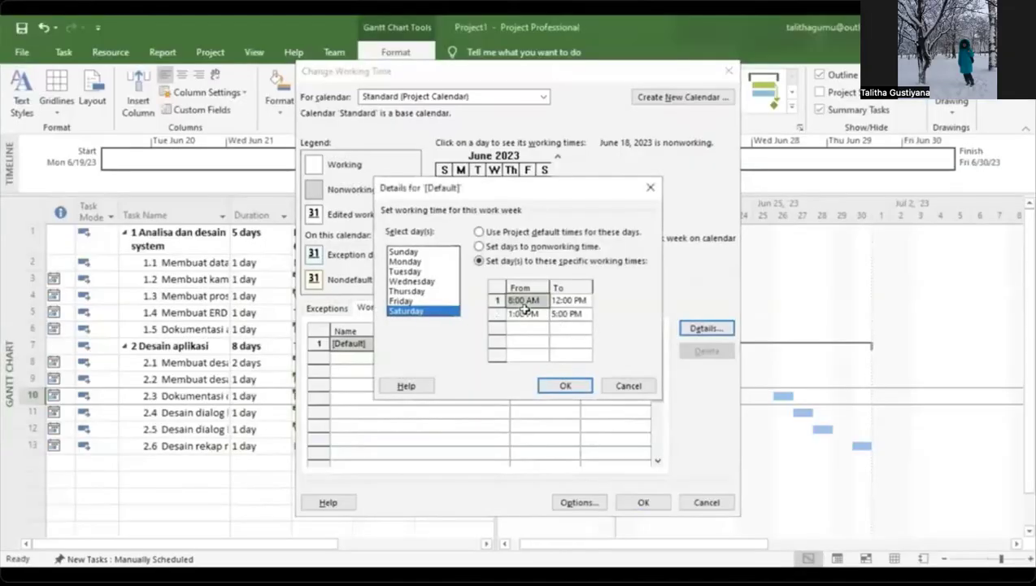
pyautogui.click(527, 311)
pyautogui.click(529, 302)
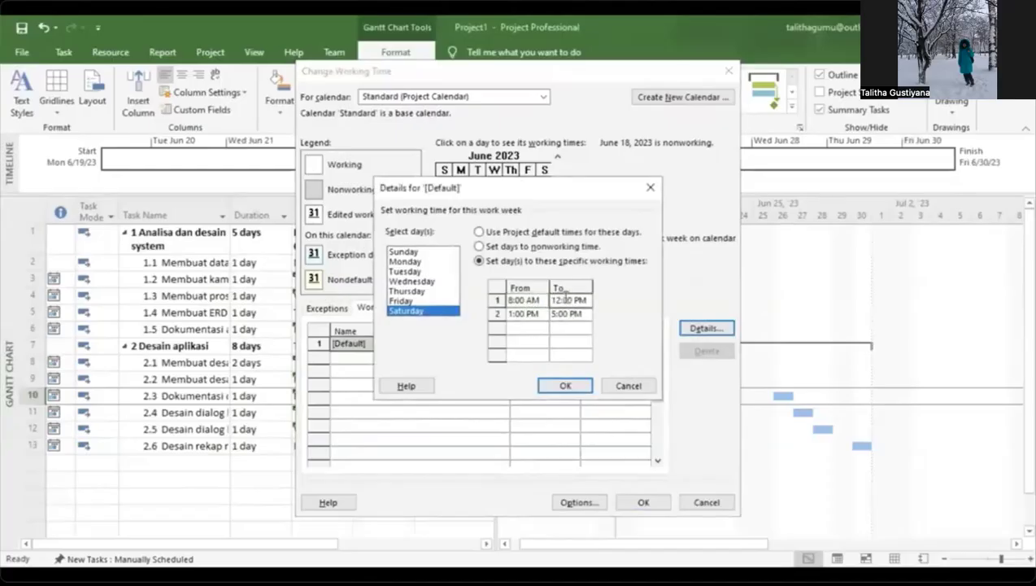
pyautogui.click(534, 314)
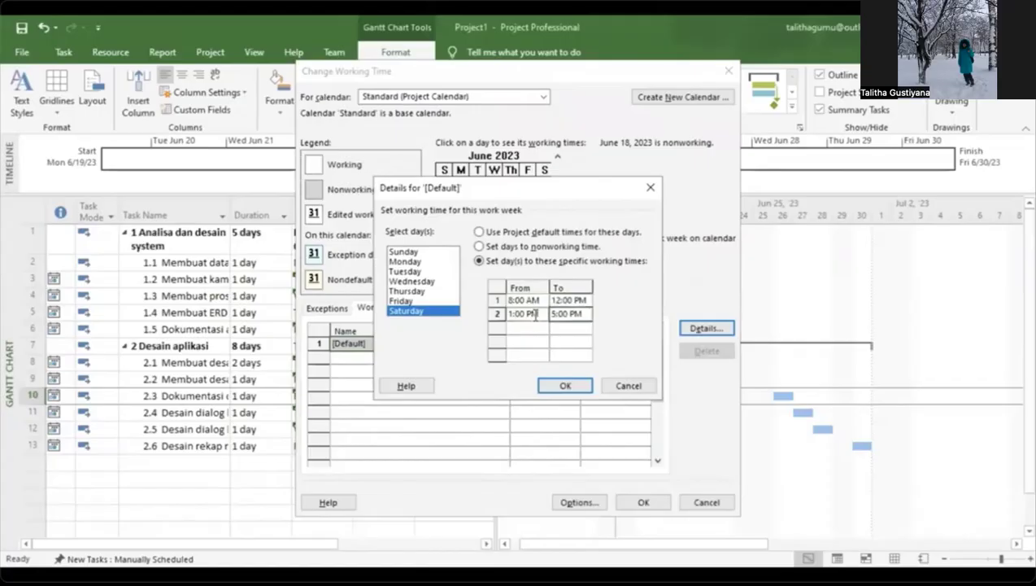
pyautogui.press('Tab')
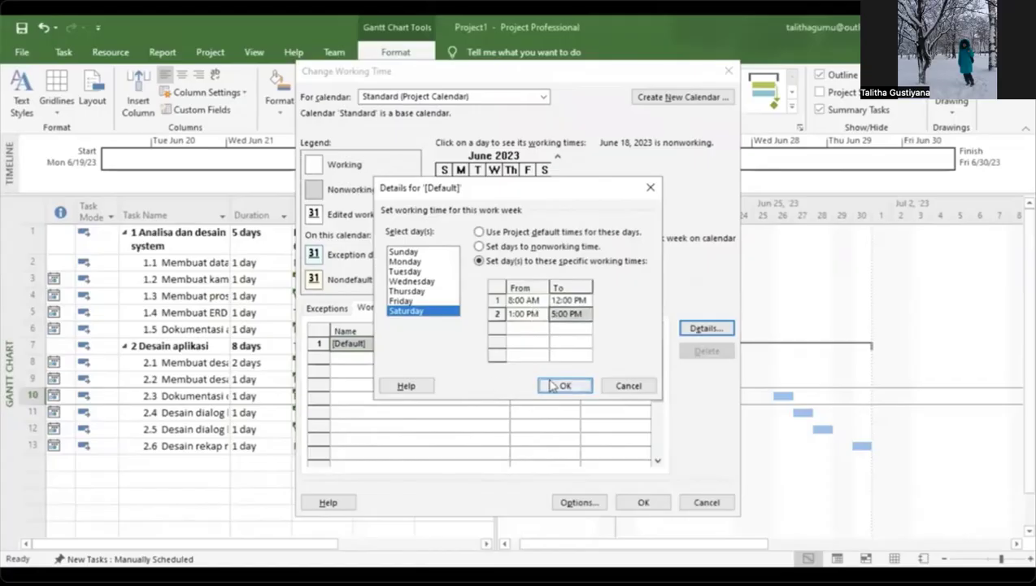
pyautogui.click(559, 386)
pyautogui.click(641, 502)
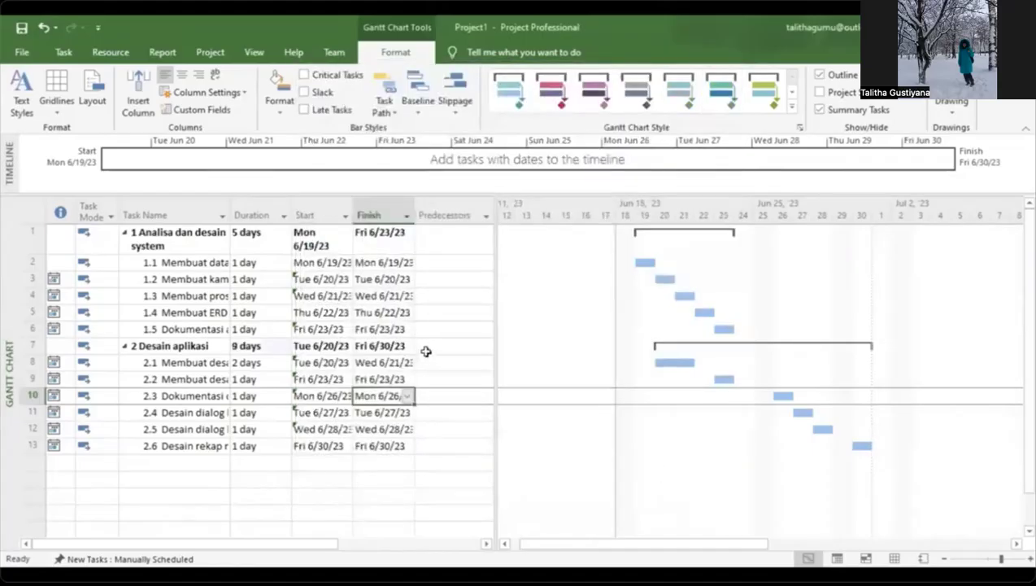
# - Review the Standard project calendar's exceptions and June 2023 working days in Change Working Time
pyautogui.rightClick(675, 221)
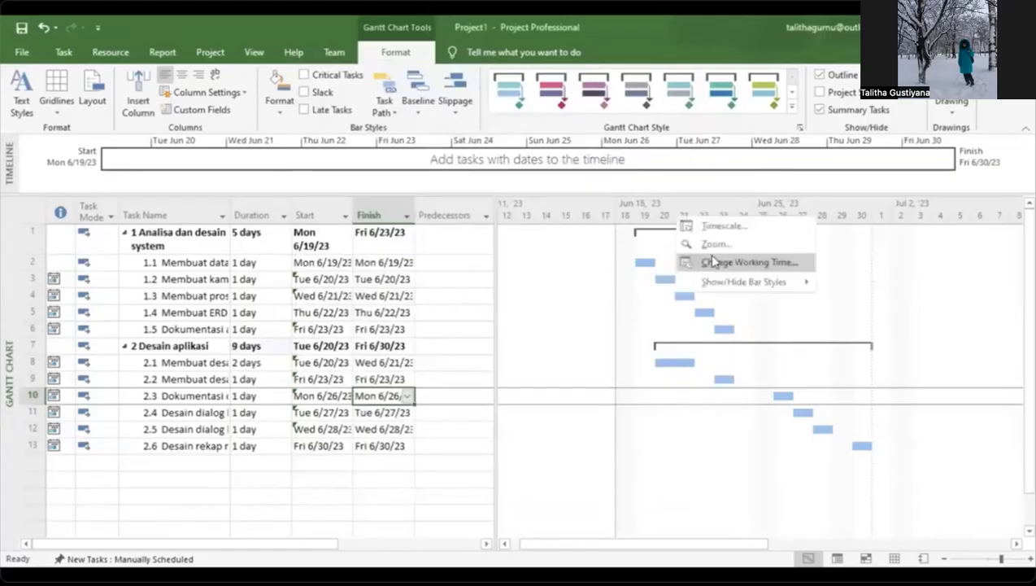
pyautogui.click(708, 261)
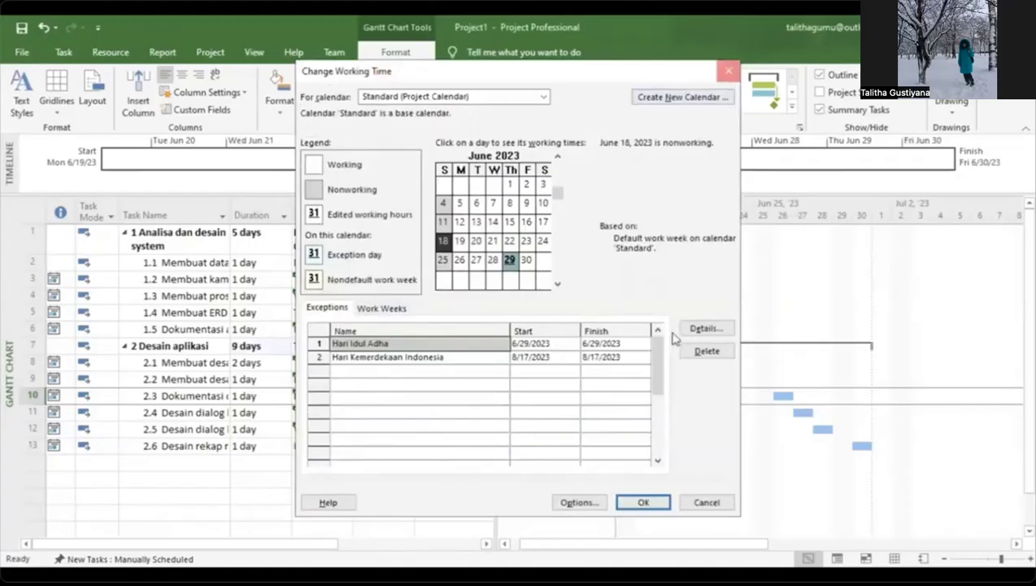
pyautogui.press('Return')
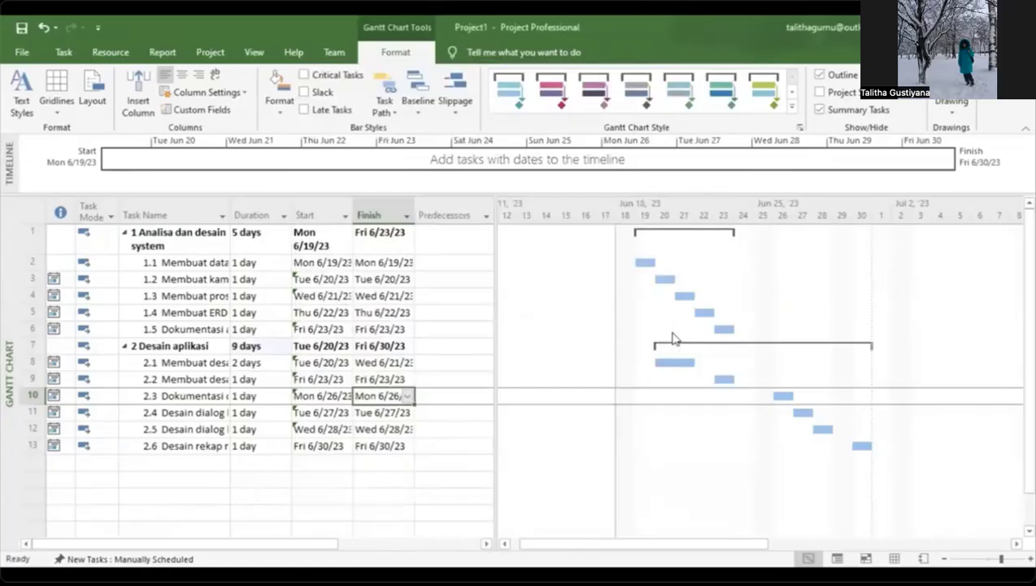
# - Try to make task row 1 the predecessor of subtask 1.1
pyautogui.click(453, 231)
pyautogui.click(449, 260)
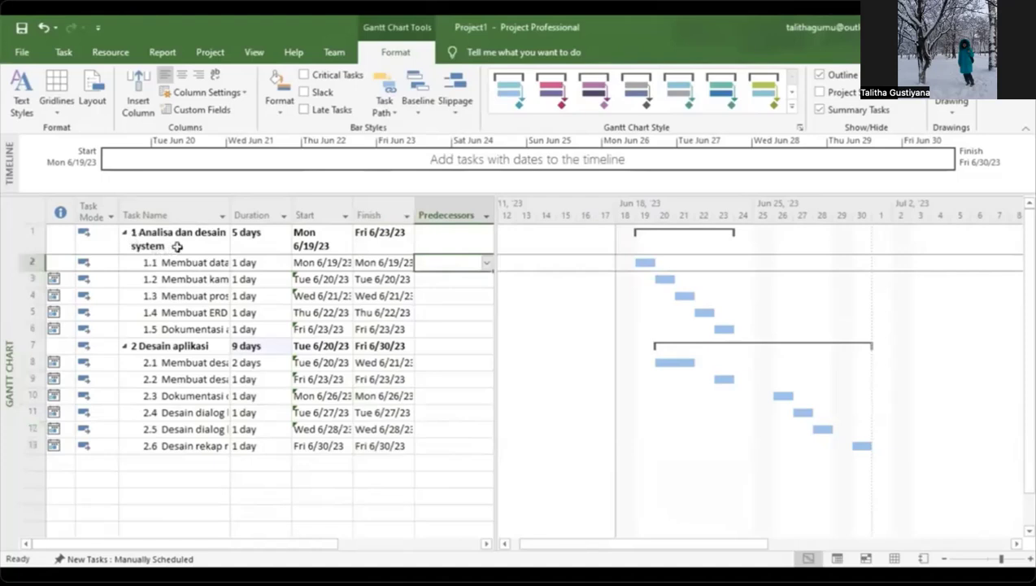
pyautogui.click(437, 297)
pyautogui.click(453, 262)
pyautogui.write('1')
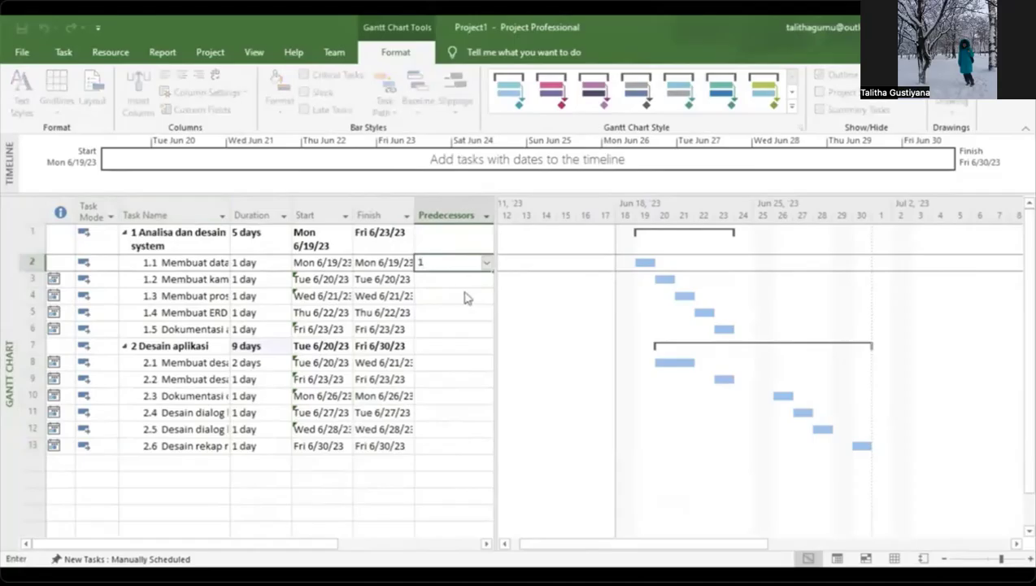
pyautogui.press('Return')
pyautogui.click(533, 346)
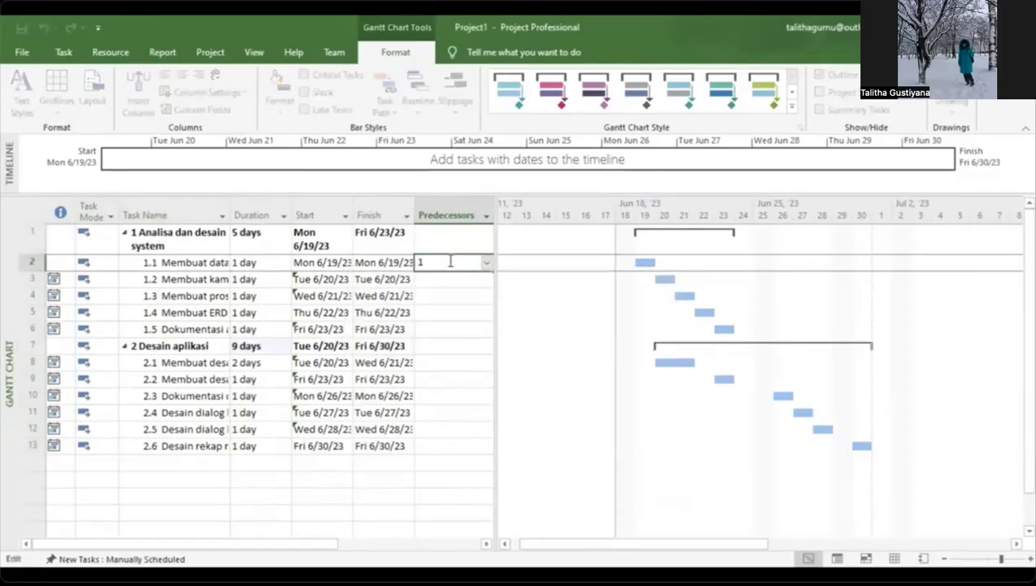
pyautogui.press('BackSpace')
# - Enter predecessor 1 for the summary task Desain aplikasi and predecessor 2 for subtask 2.1
pyautogui.click(439, 348)
pyautogui.write('1')
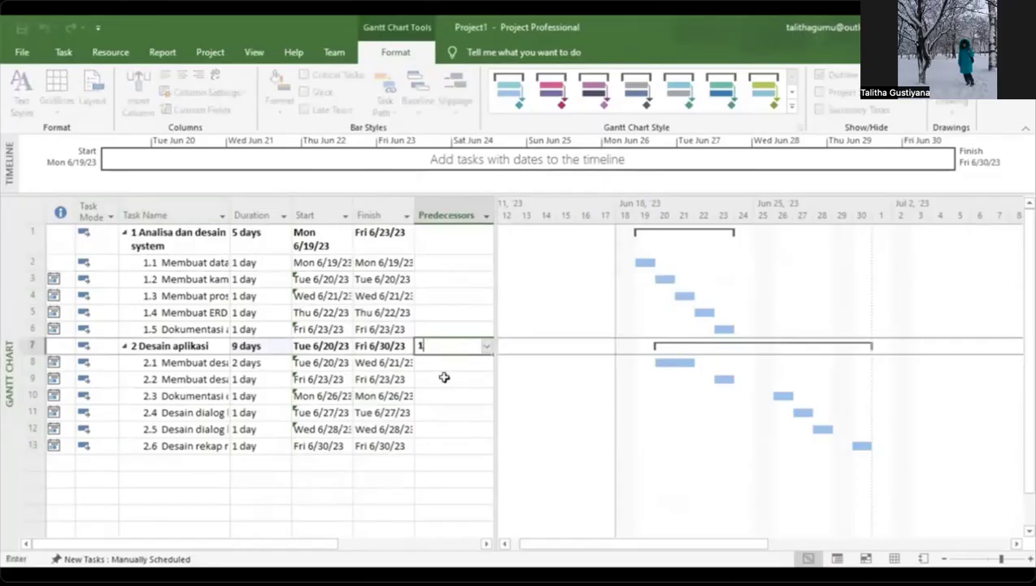
pyautogui.press('Return')
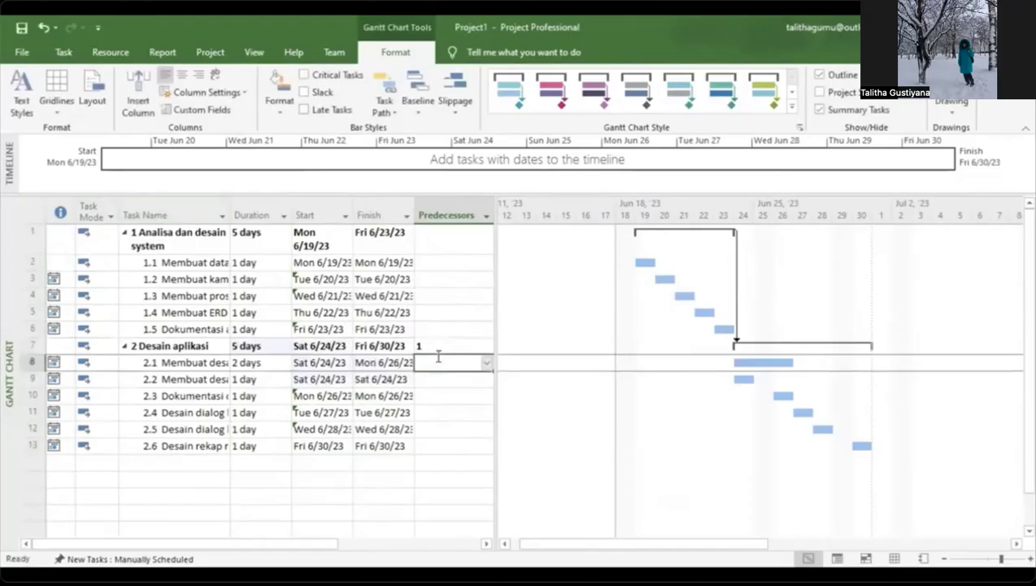
pyautogui.write('2')
pyautogui.press('Return')
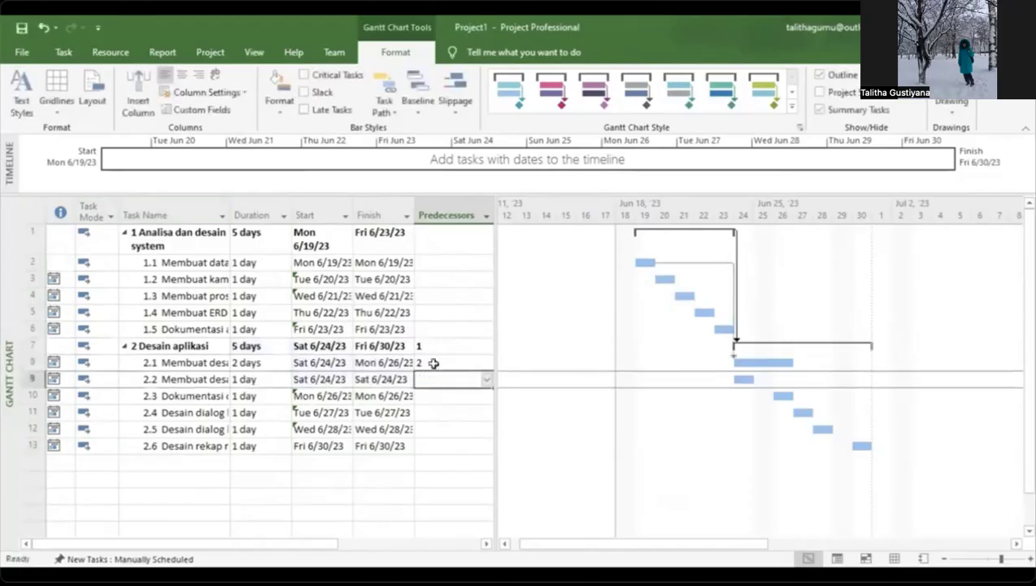
# - Clear the predecessors of the summary task Desain aplikasi and subtask 2.1
pyautogui.click(433, 362)
pyautogui.press('BackSpace')
pyautogui.click(442, 347)
pyautogui.press('BackSpace')
# - Set the predecessor of subtask 1.2 to 2 and of subtask 1.3 to 3
pyautogui.click(435, 261)
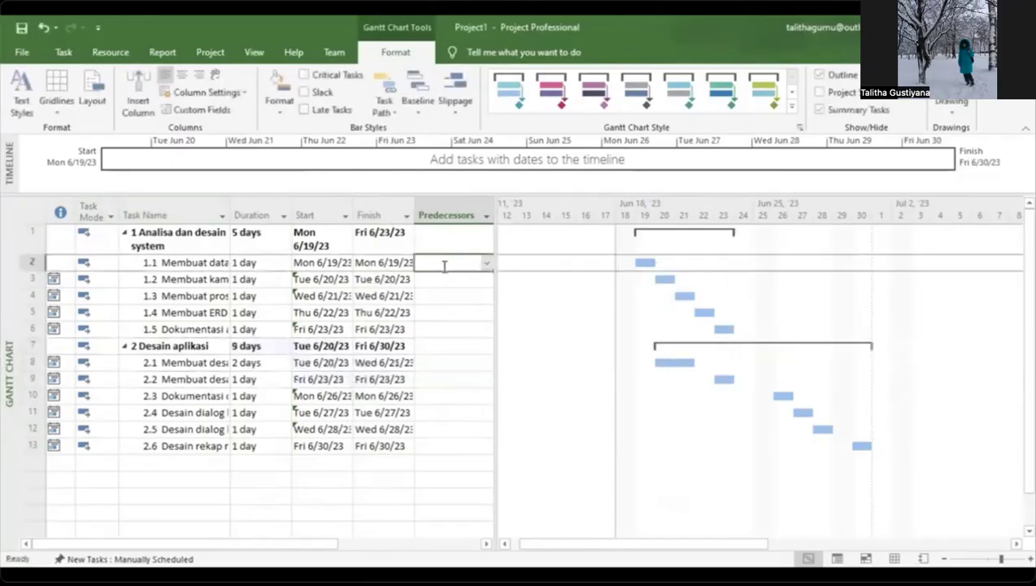
pyautogui.click(444, 265)
pyautogui.click(449, 279)
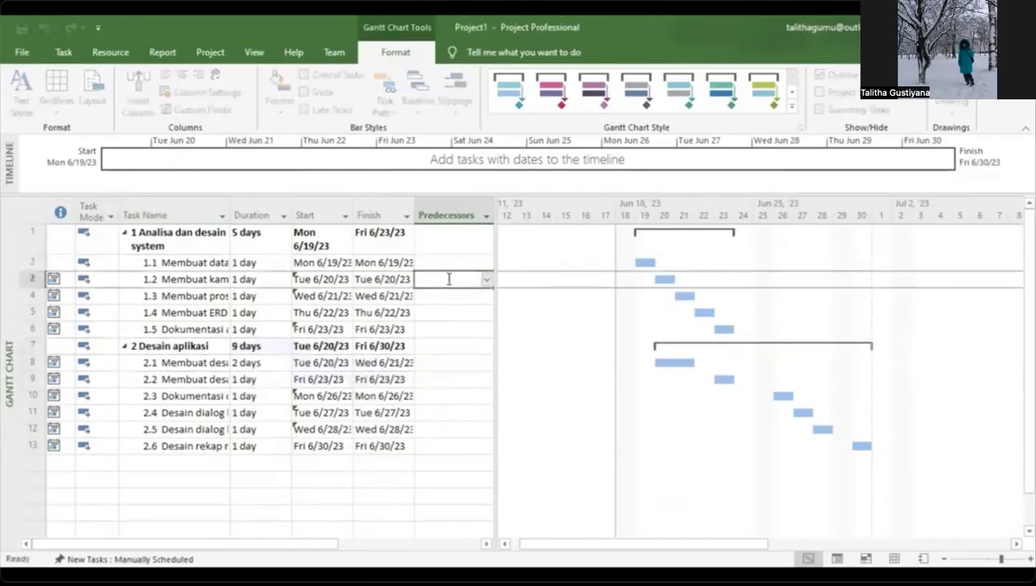
pyautogui.write('2')
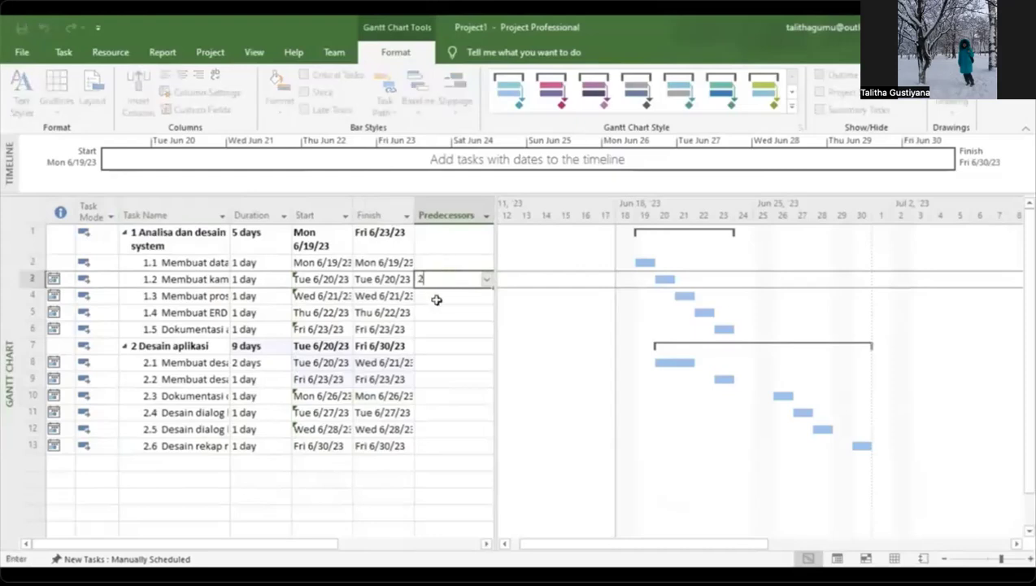
pyautogui.click(437, 300)
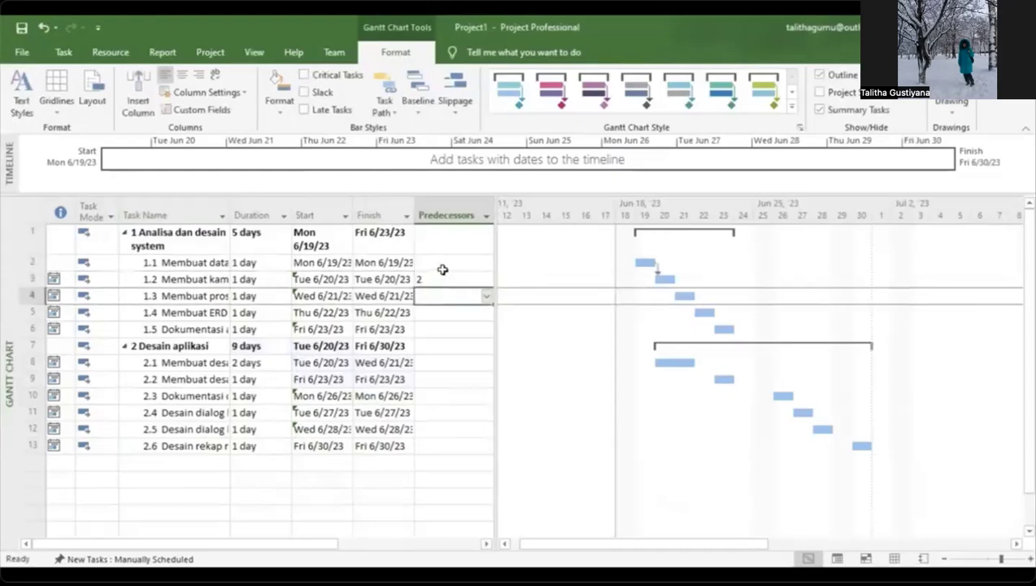
pyautogui.write('3')
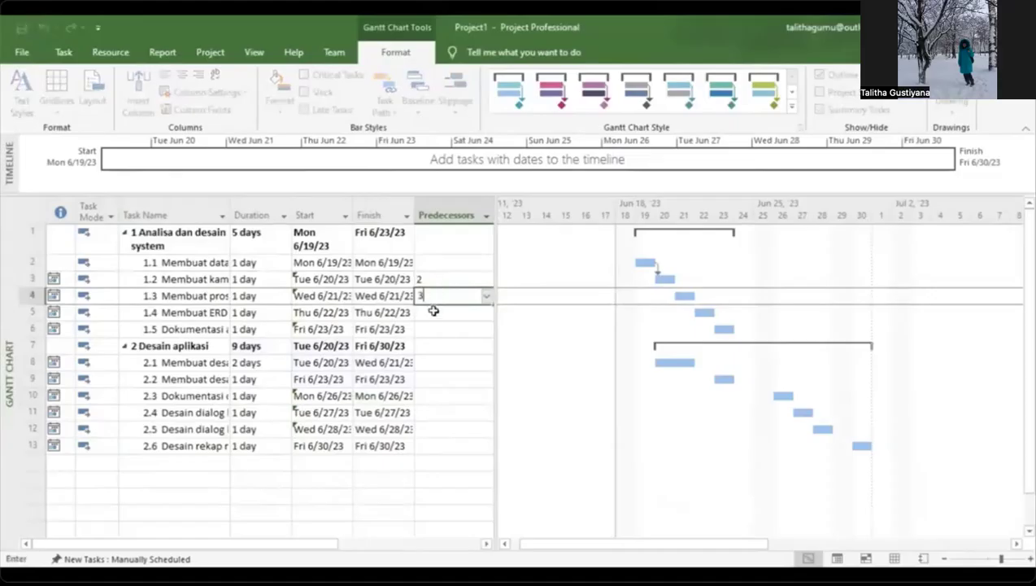
pyautogui.press('Return')
# - Try again to enter 1 as the predecessor of subtask 1.1
pyautogui.click(444, 262)
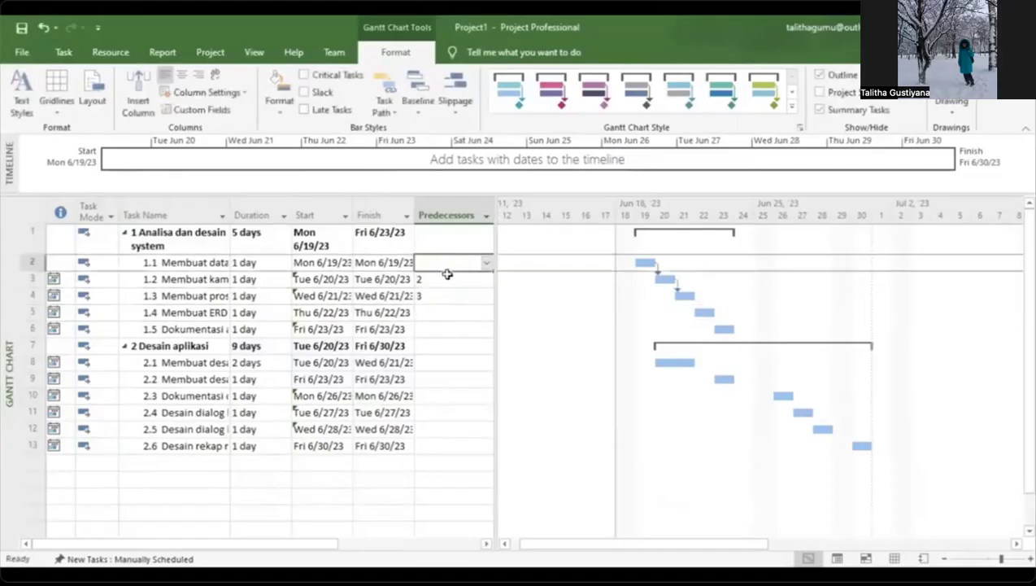
pyautogui.write('1')
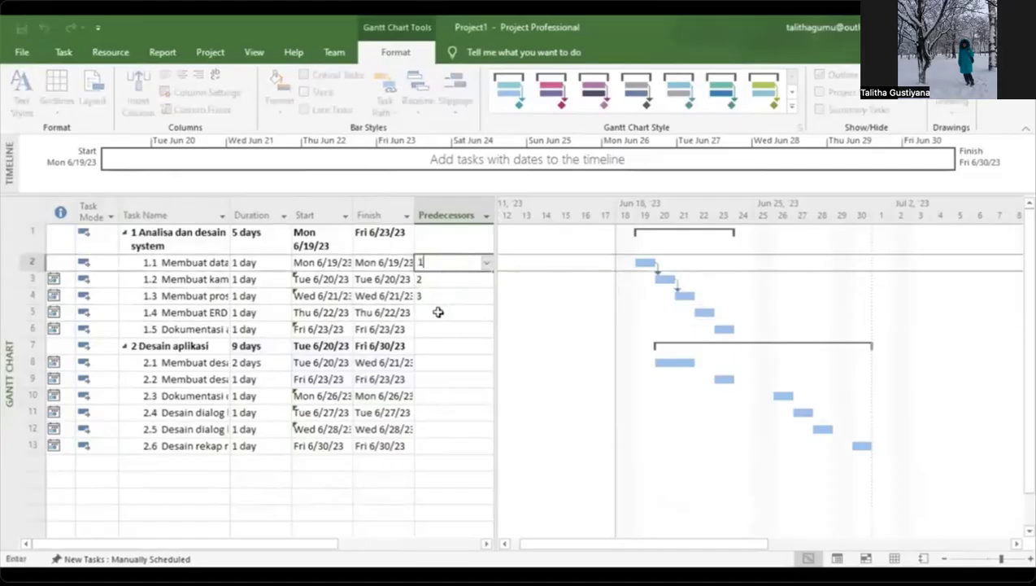
pyautogui.press('Return')
pyautogui.click(526, 345)
pyautogui.press('BackSpace')
# - Set the predecessor of subtask 1.4 to 4 and of subtask 1.5 to 5
pyautogui.click(468, 317)
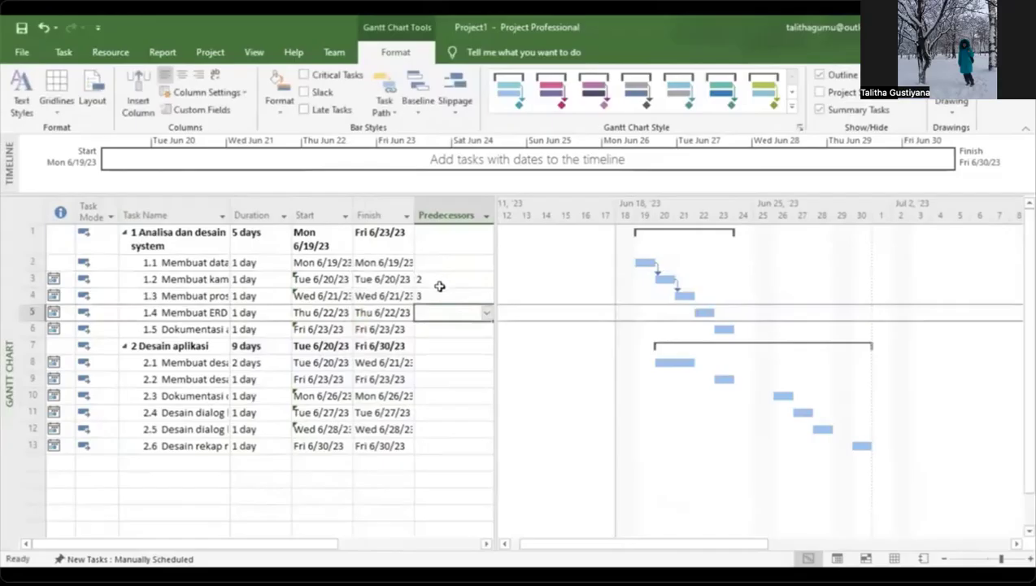
pyautogui.write('4')
pyautogui.press('Return')
pyautogui.write('5')
pyautogui.press('Return')
pyautogui.press('Return')
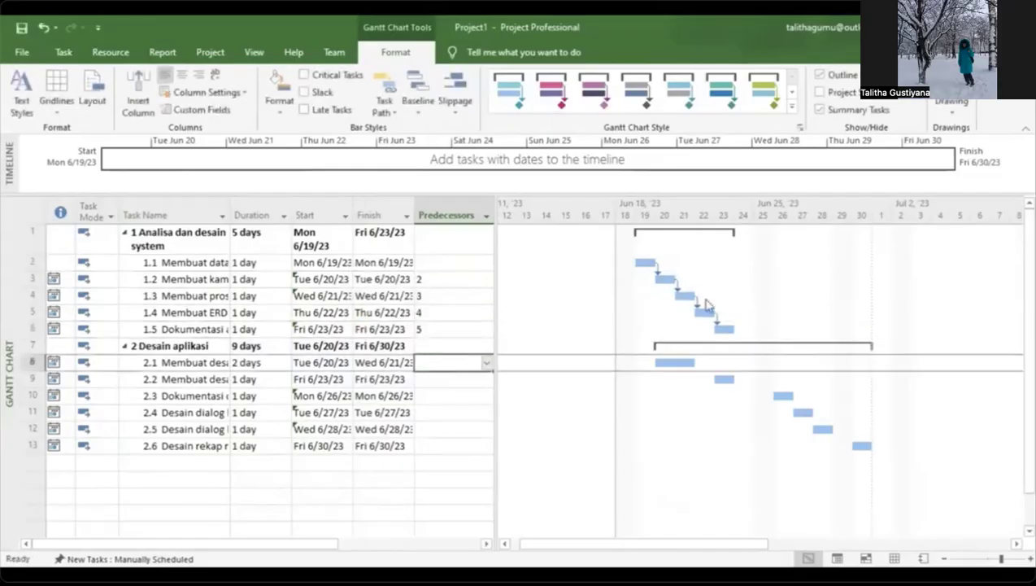
# - Enter 5 as the predecessor of both subtask 2.1 and subtask 2.2
pyautogui.click(433, 376)
pyautogui.click(433, 362)
pyautogui.write('5')
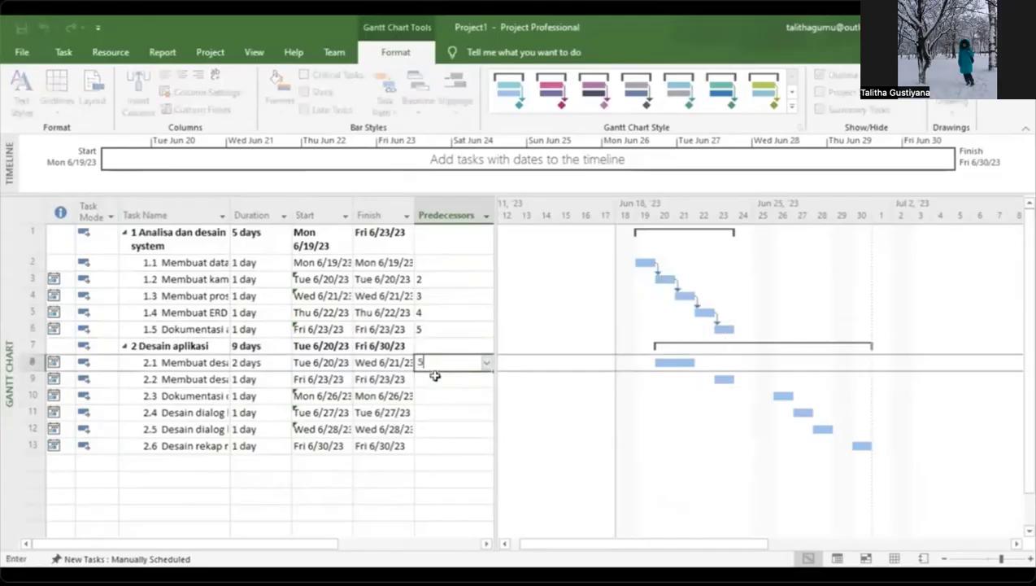
pyautogui.press('Return')
pyautogui.write('5')
pyautogui.press('Return')
# - Clear the predecessors of subtasks 2.1 and 2.2
pyautogui.click(445, 366)
pyautogui.press('BackSpace')
pyautogui.click(444, 377)
pyautogui.press('BackSpace')
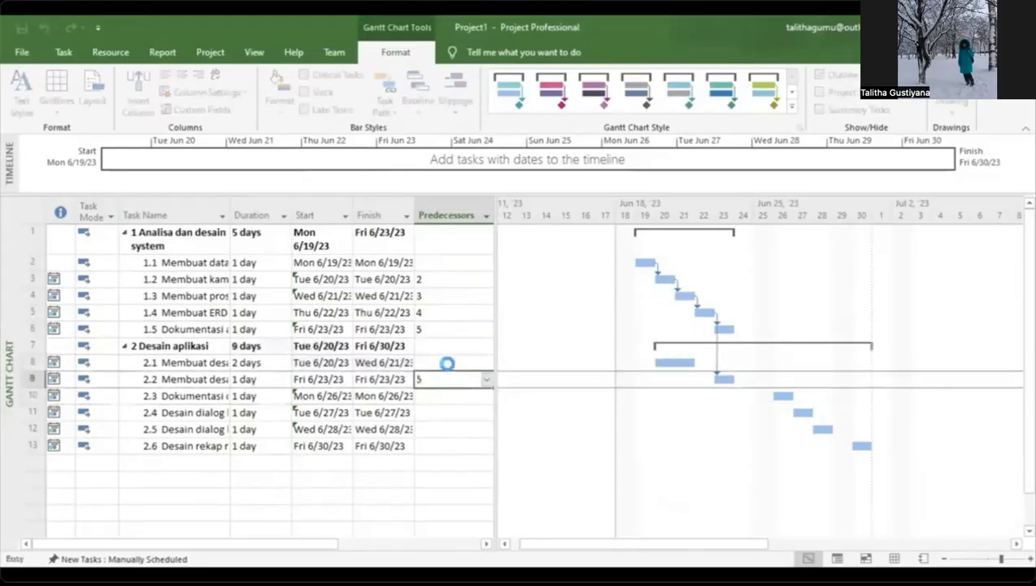
# - Set the predecessor of both subtask 2.1 and subtask 2.2 to 6
pyautogui.click(446, 363)
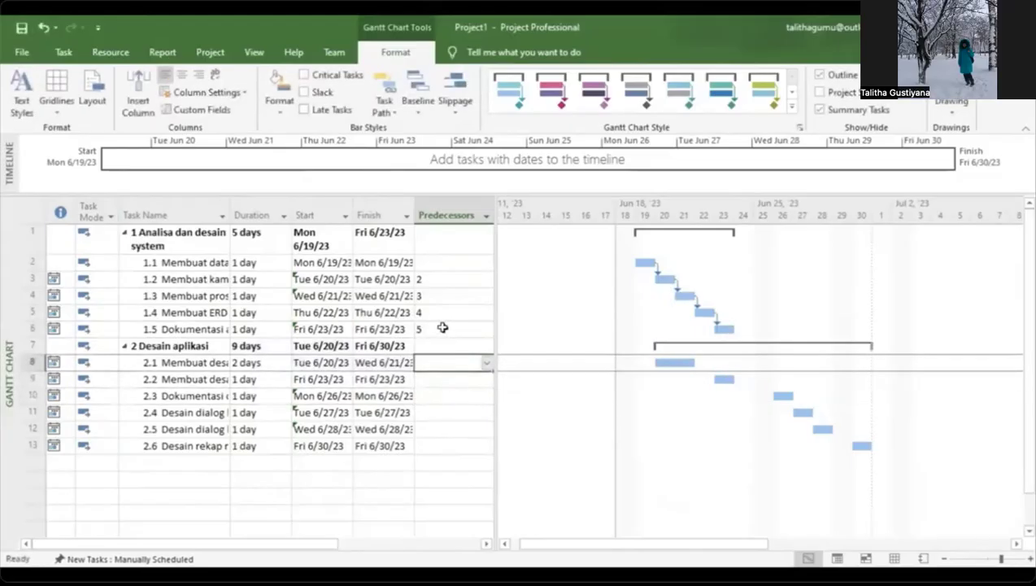
pyautogui.write('6')
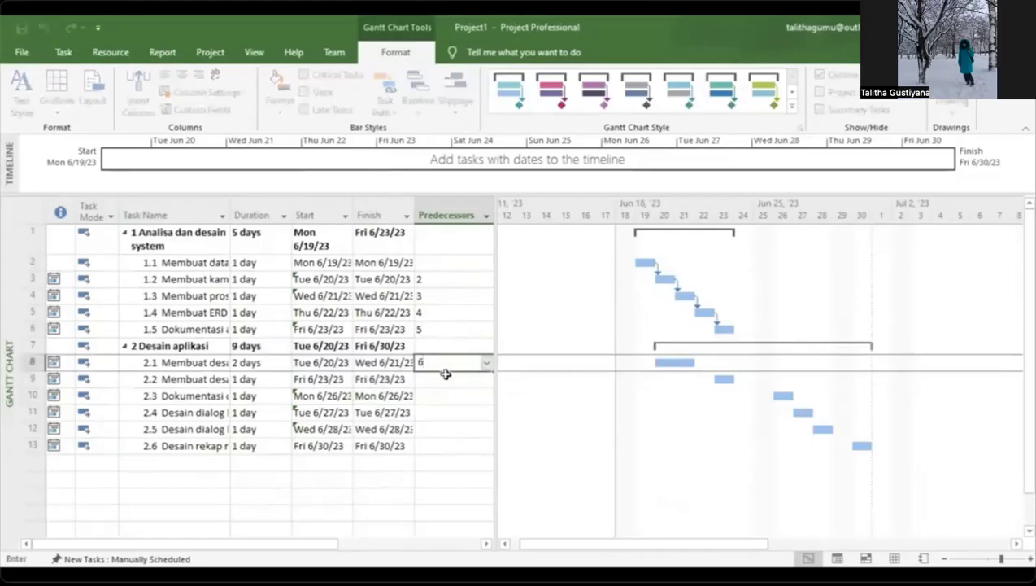
pyautogui.click(446, 378)
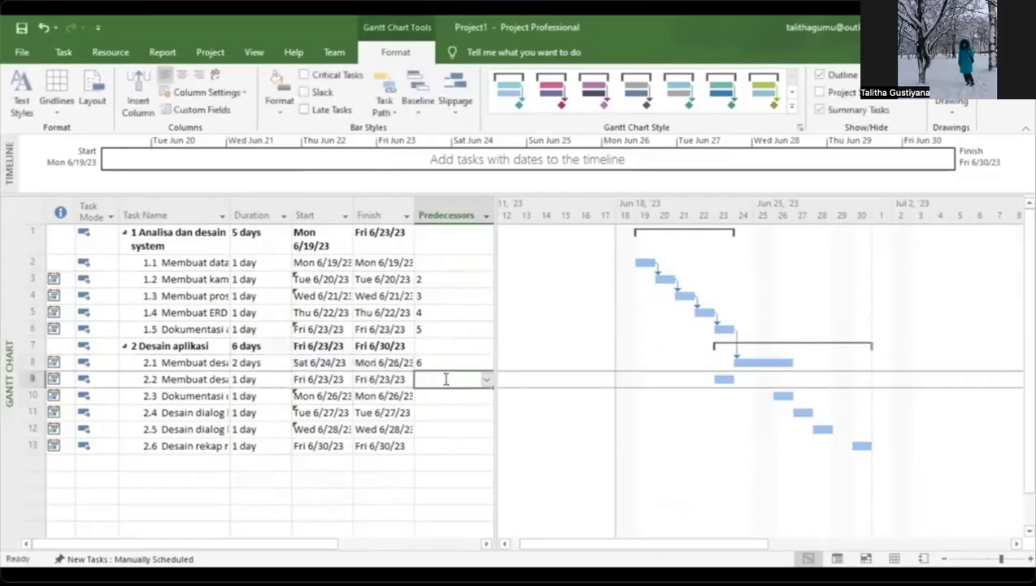
pyautogui.write('6')
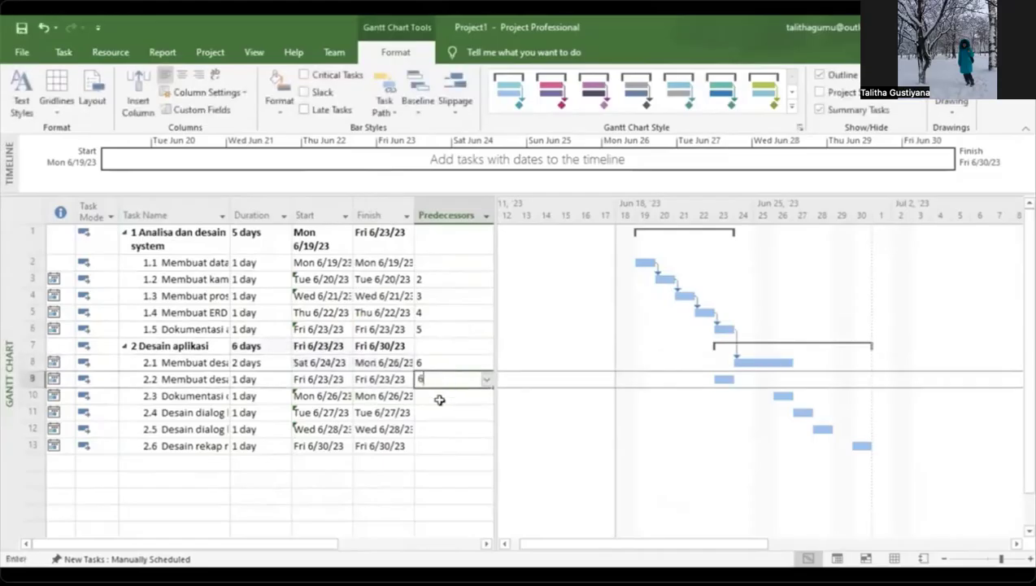
# - Set the predecessors of subtask 2.3 to 8,9 and the predecessor of subtask 2.4 to 10
pyautogui.click(441, 397)
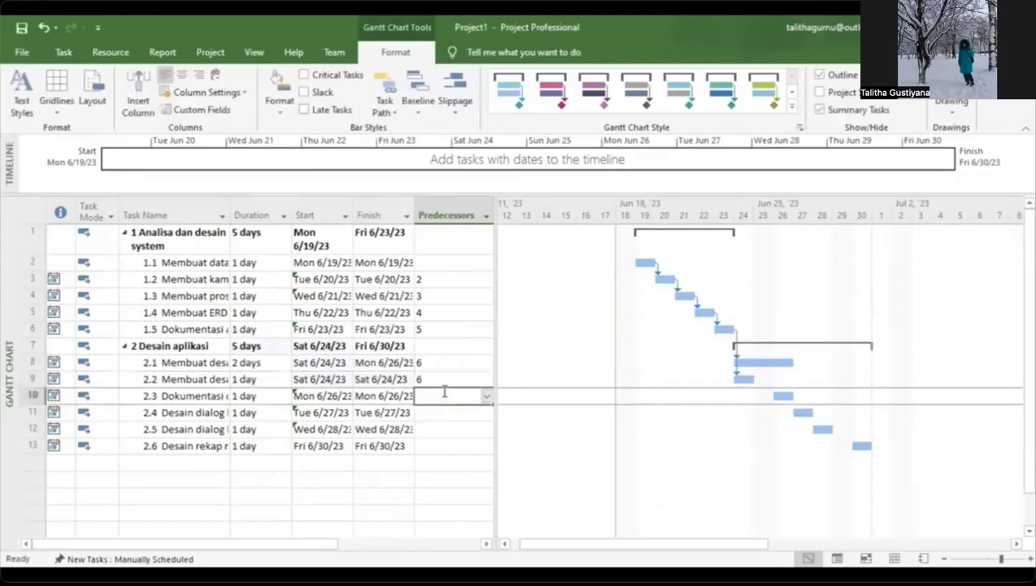
pyautogui.write('8,9')
pyautogui.press('Return')
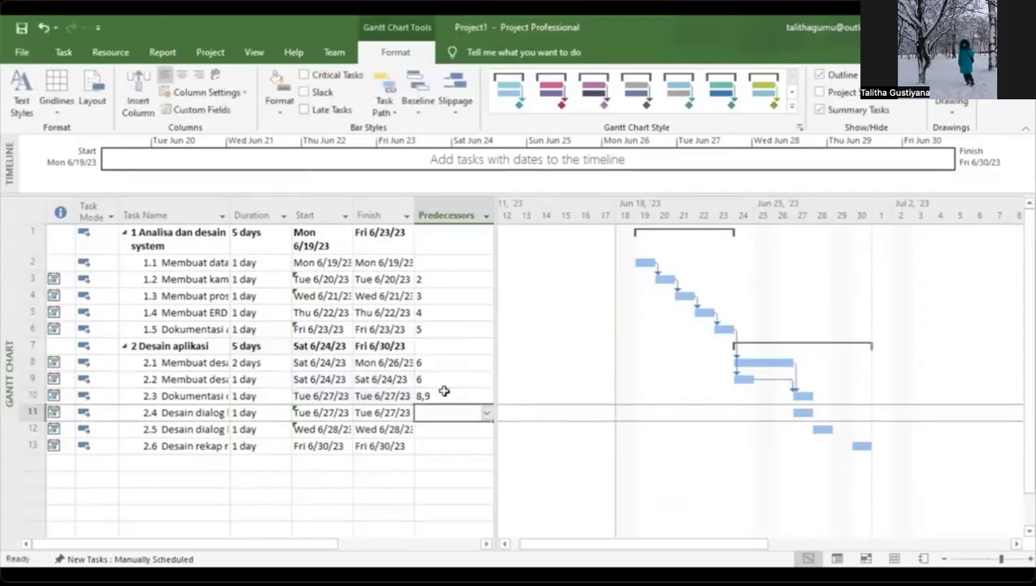
pyautogui.write('10')
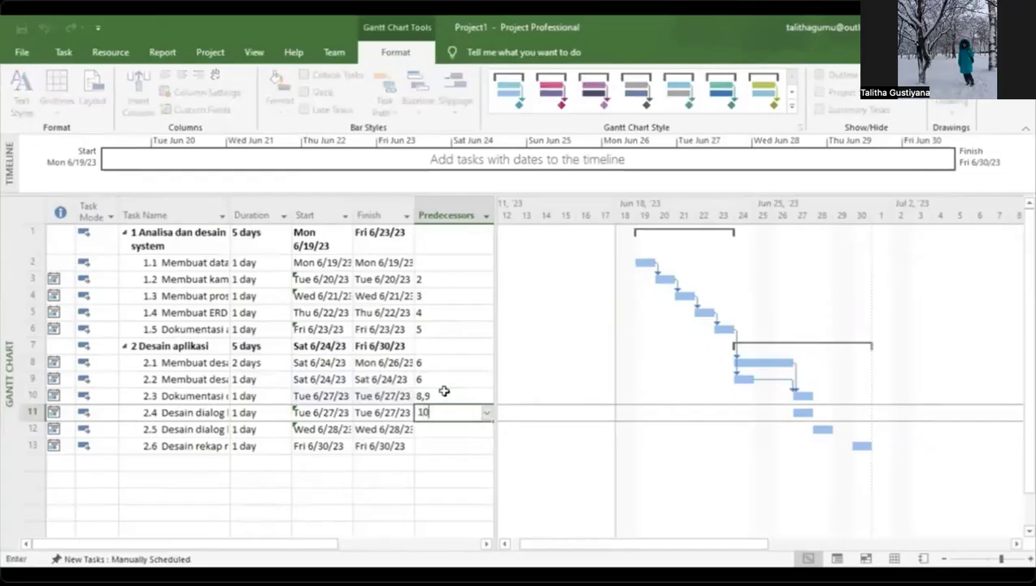
pyautogui.press('Tab')
pyautogui.press('Return')
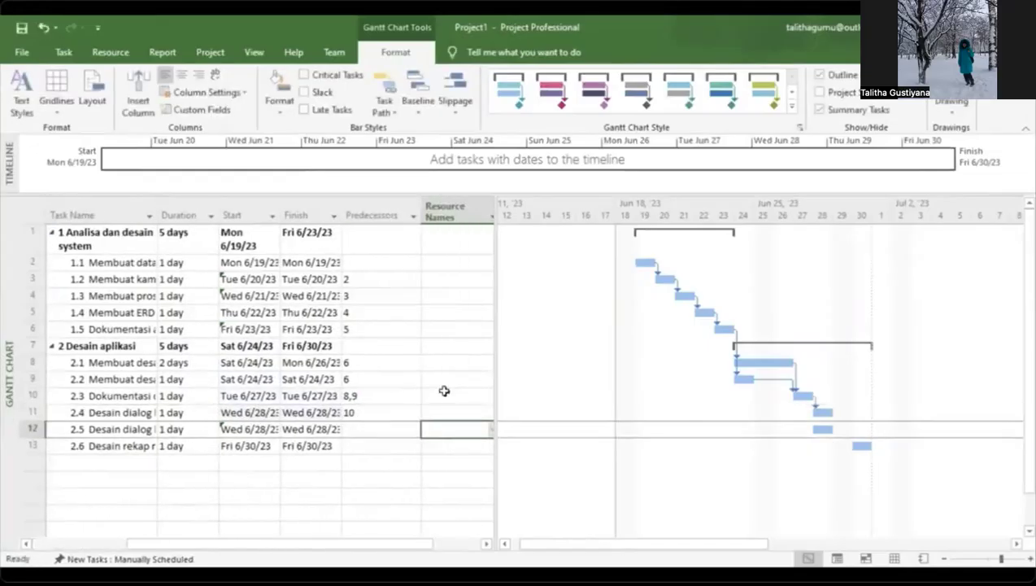
# - Set the predecessor of subtask 2.5 to 11 and the predecessor of subtask 2.6 to 12
pyautogui.press('Left')
pyautogui.press('Left')
pyautogui.press('Left')
pyautogui.press('Left')
pyautogui.press('Left')
pyautogui.press('Left')
pyautogui.press('Left')
pyautogui.press('Right')
pyautogui.press('Right')
pyautogui.press('Right')
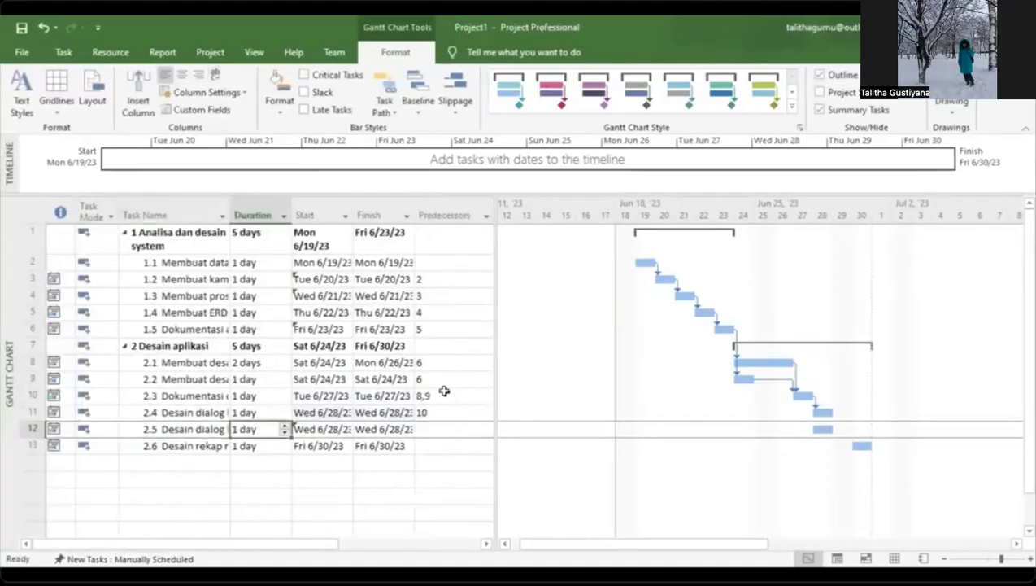
pyautogui.press('Right')
pyautogui.press('Right')
pyautogui.press('Right')
pyautogui.write('11')
pyautogui.press('Return')
pyautogui.write('12')
pyautogui.press('Up')
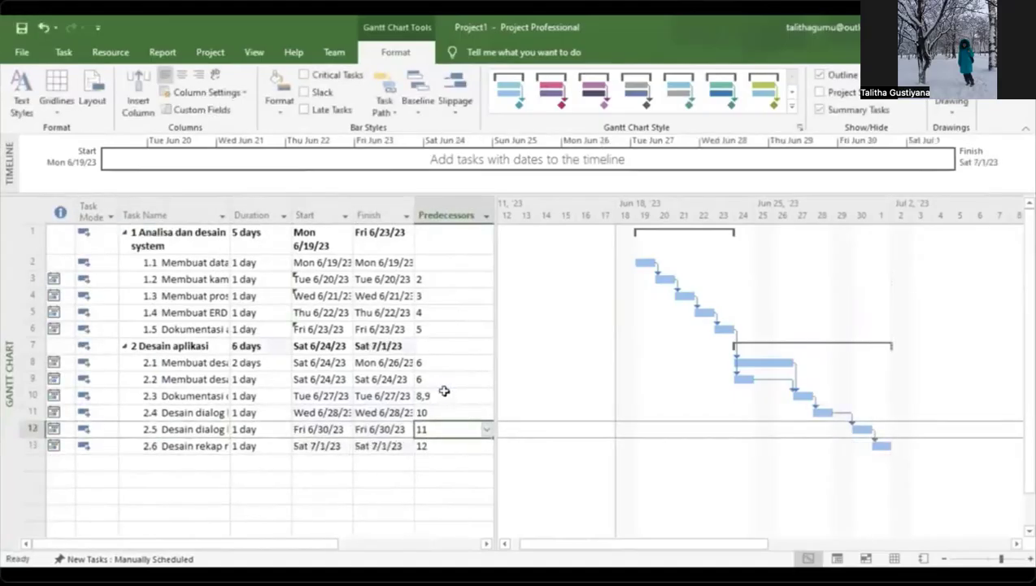
# - Change the predecessor of subtask 1.2 Membuat kamus data to a finish-to-finish link, 2FF
pyautogui.click(435, 278)
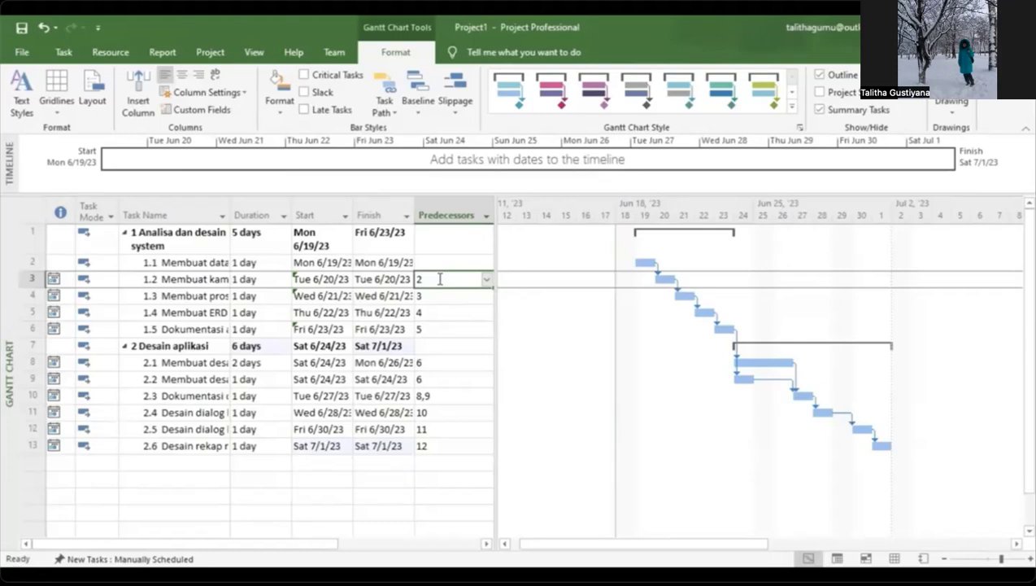
pyautogui.click(439, 279)
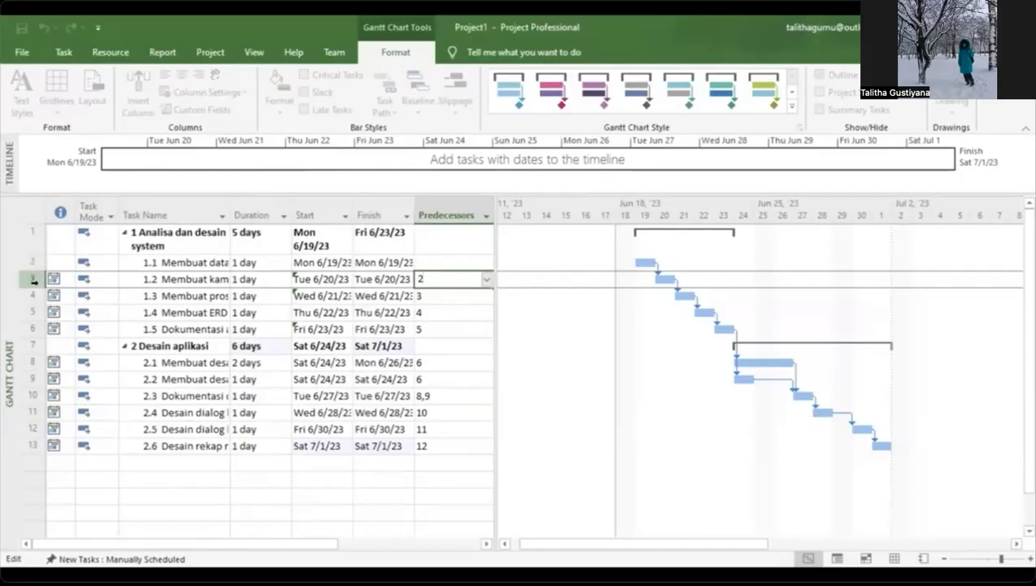
pyautogui.write('FF')
pyautogui.press('Return')
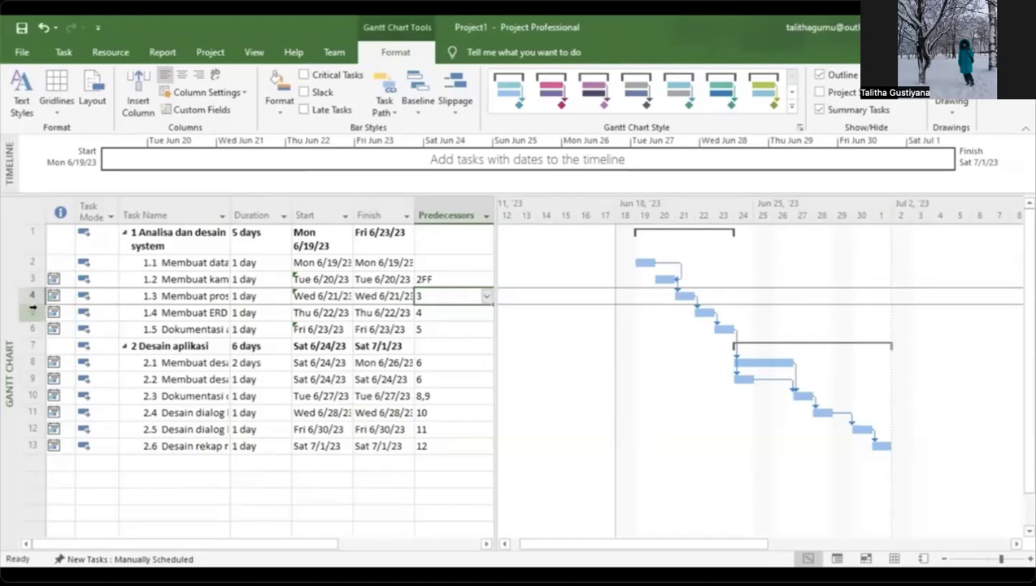
# - Set the predecessor of subtask 1.3 to the start-to-start link 3SS and widen the Task Name column
pyautogui.write('3')
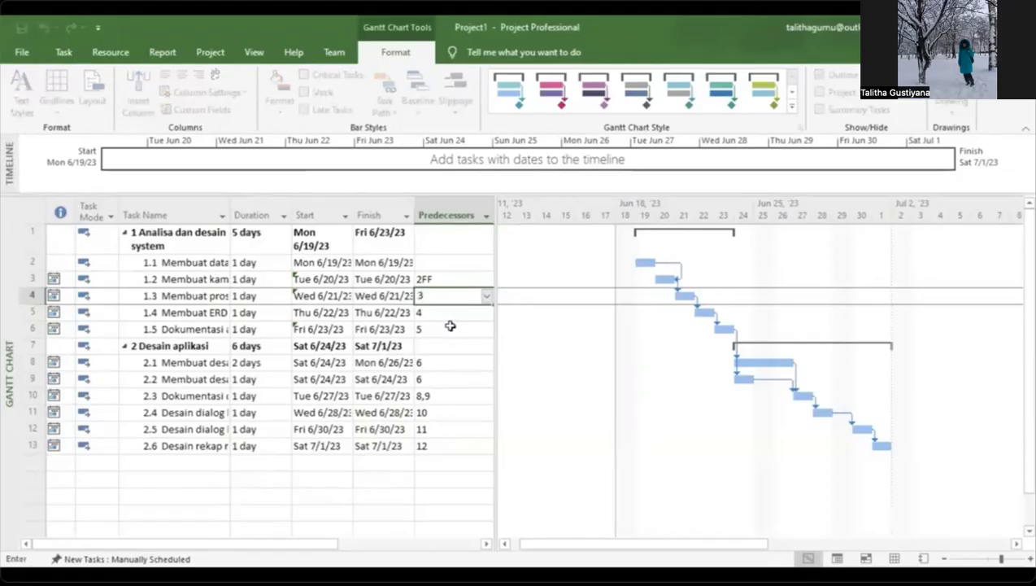
pyautogui.write('5S')
pyautogui.press('Return')
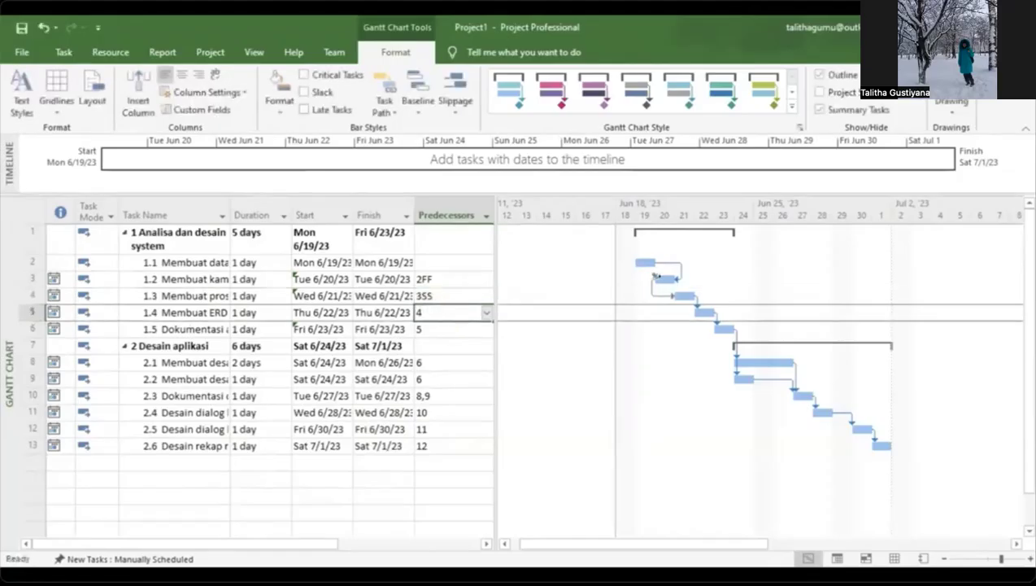
pyautogui.moveTo(230, 210); pyautogui.dragTo(271, 213)
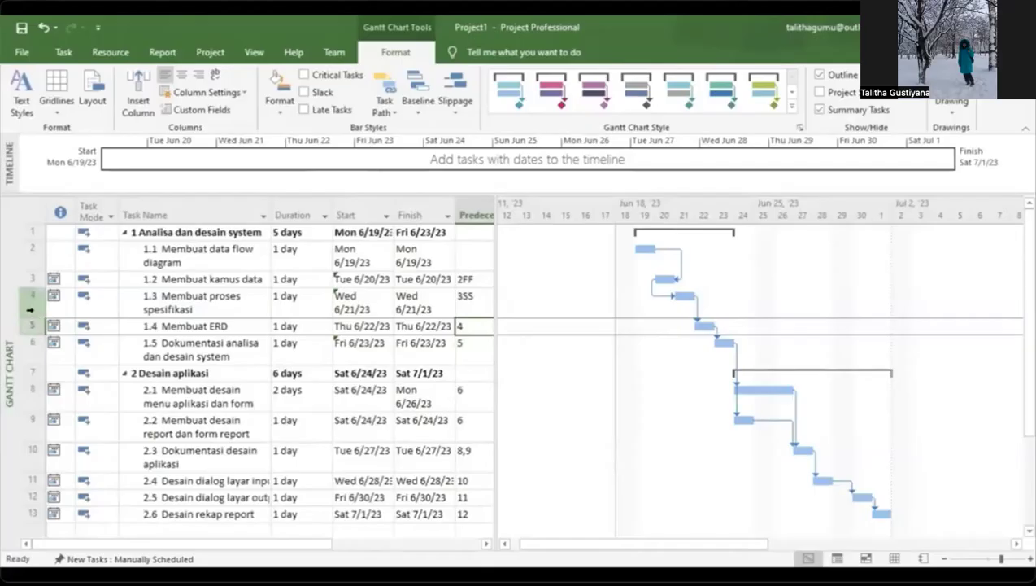
# - Enter the finish-to-start link 4FS as the predecessor of subtask 1.4 Membuat ERD
pyautogui.doubleClick(474, 327)
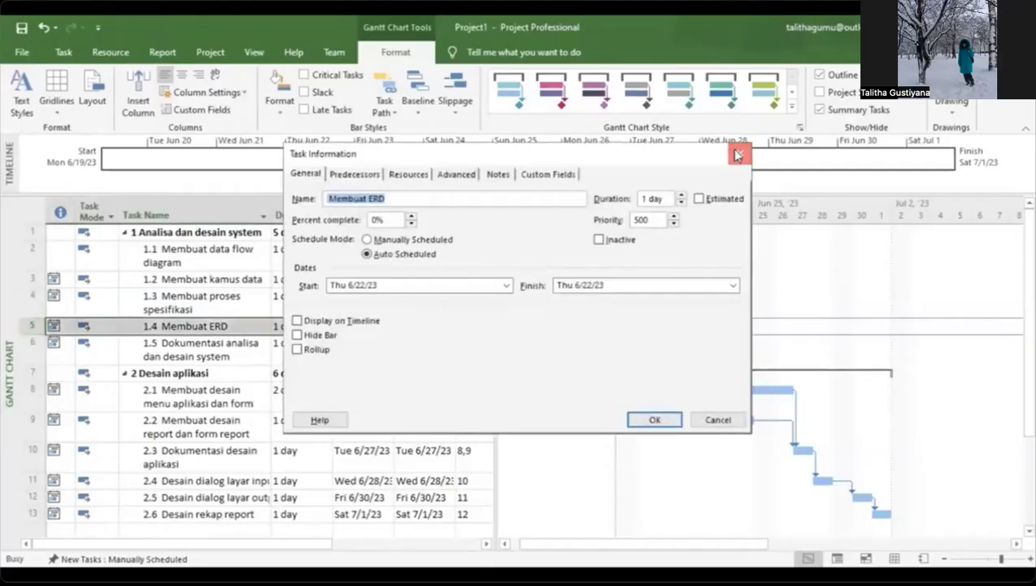
pyautogui.press('Escape')
pyautogui.click(483, 325)
pyautogui.click(481, 324)
pyautogui.write('FS')
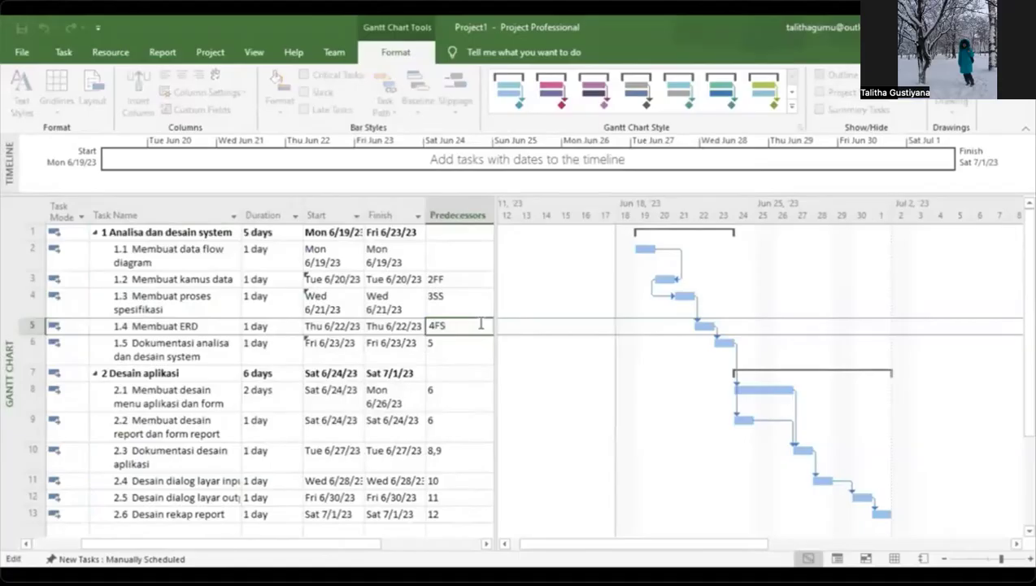
pyautogui.press('Return')
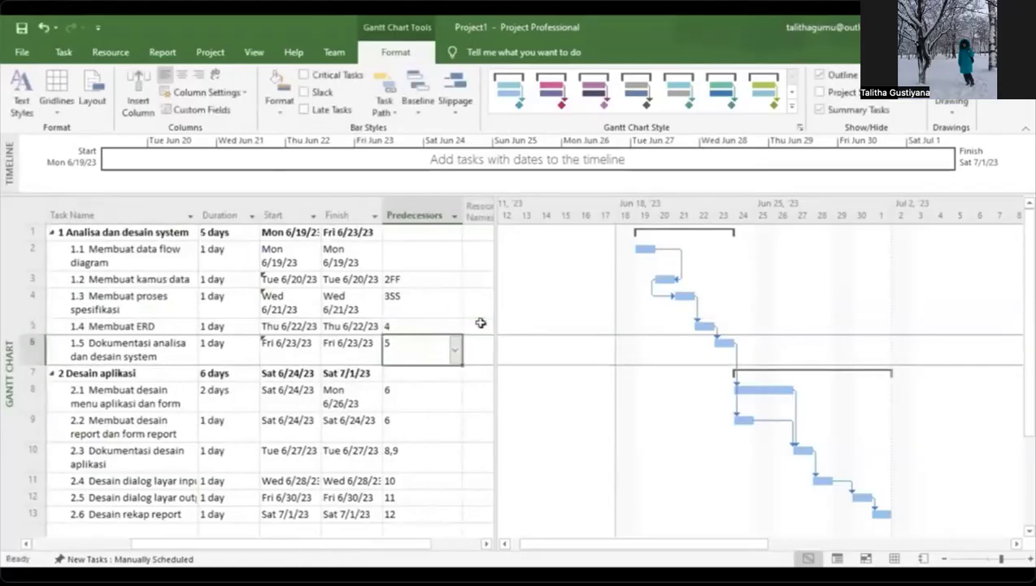
pyautogui.click(424, 325)
pyautogui.write('4FS')
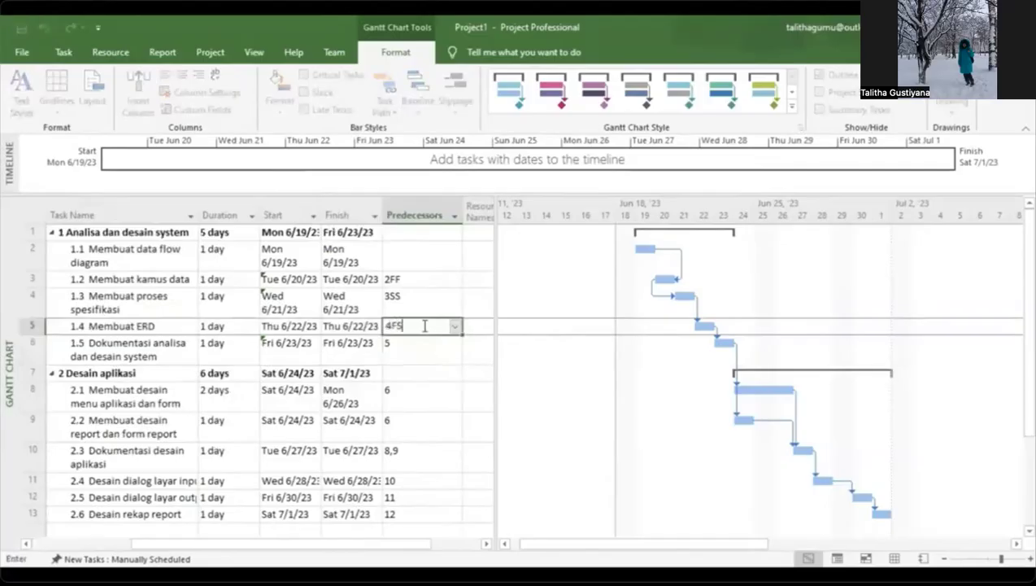
pyautogui.press('Return')
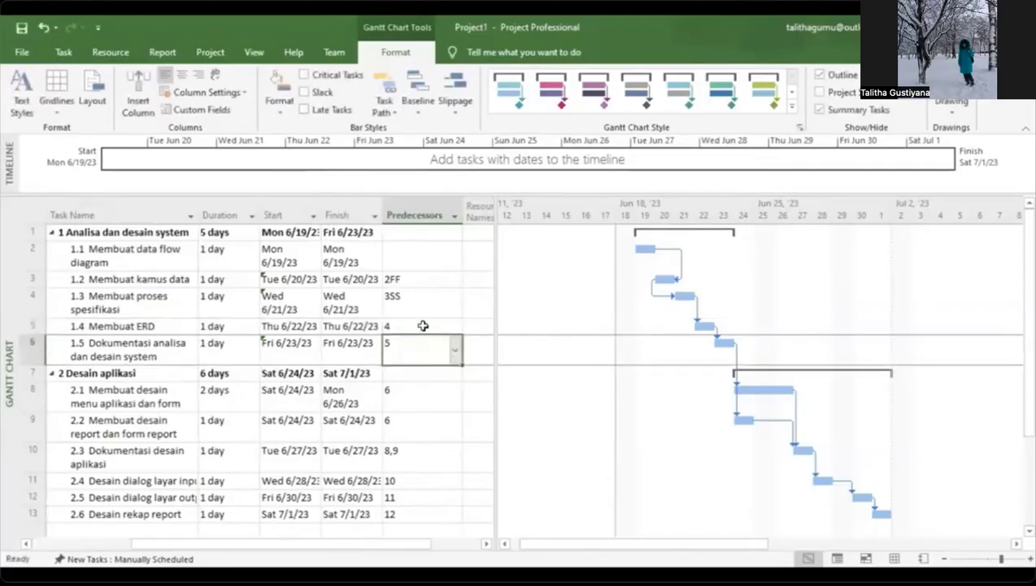
pyautogui.click(413, 324)
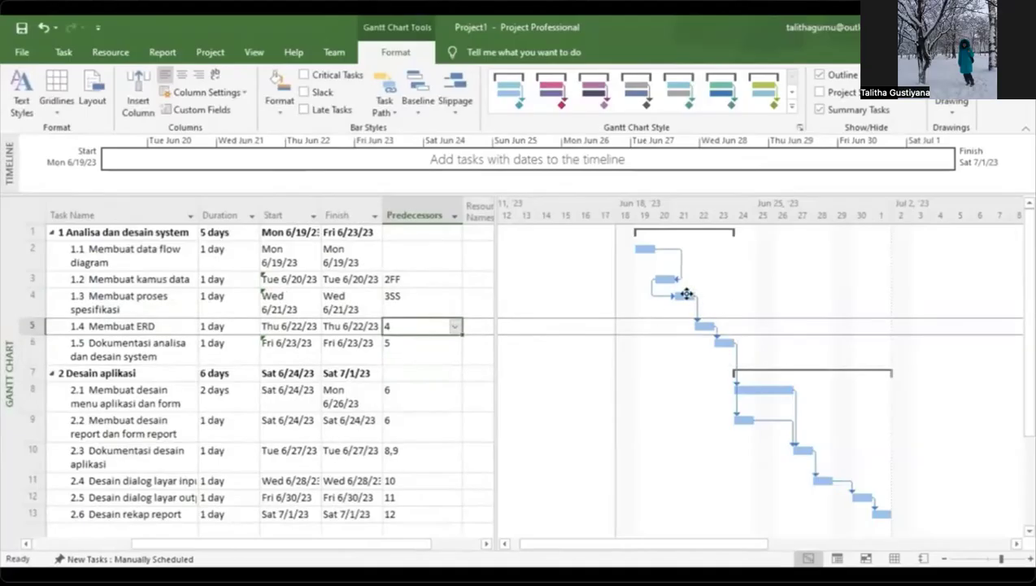
# - Change the predecessor of subtask 1.5 to a start-to-finish link, 5SF
pyautogui.click(416, 345)
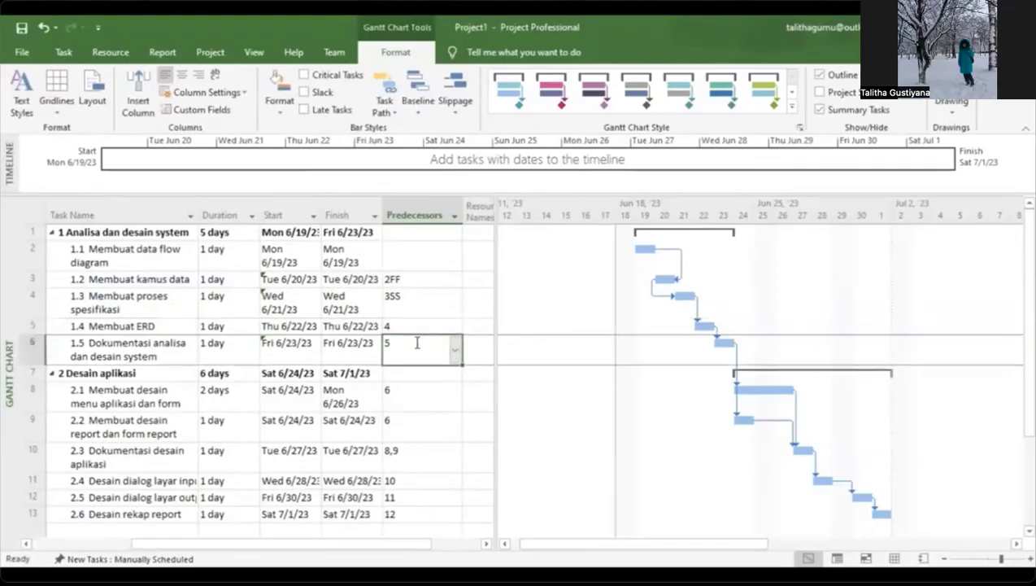
pyautogui.click(417, 342)
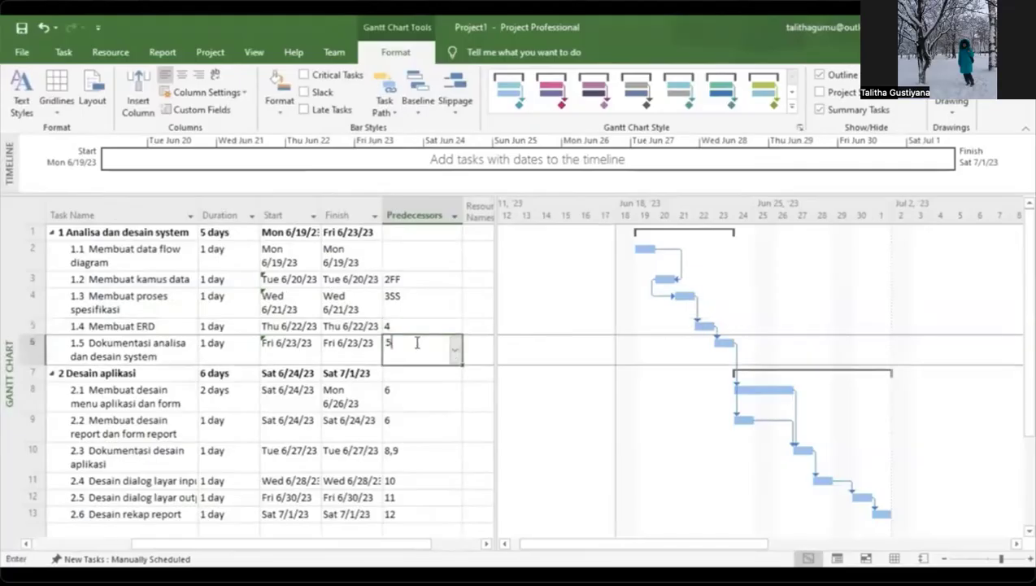
pyautogui.write('SF')
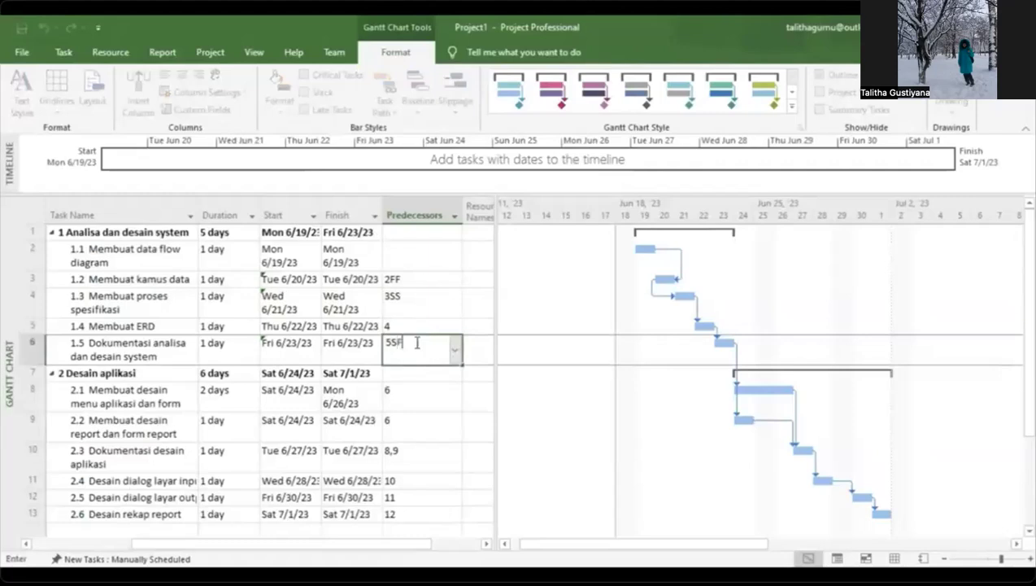
pyautogui.press('Return')
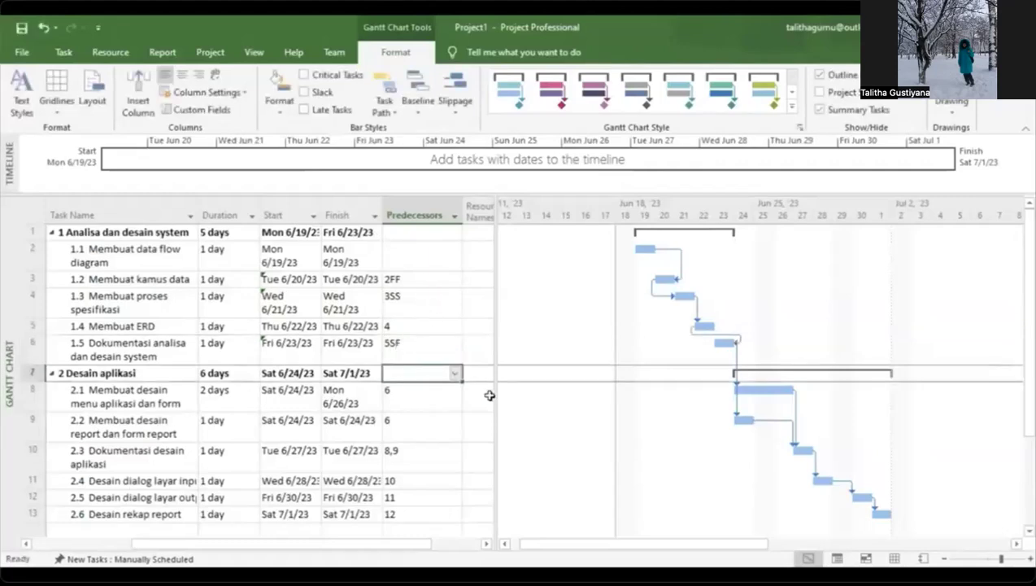
# - Re-enter 4FS as the predecessor of subtask 1.4 Membuat ERD
pyautogui.hscroll(-1, 760, 373)
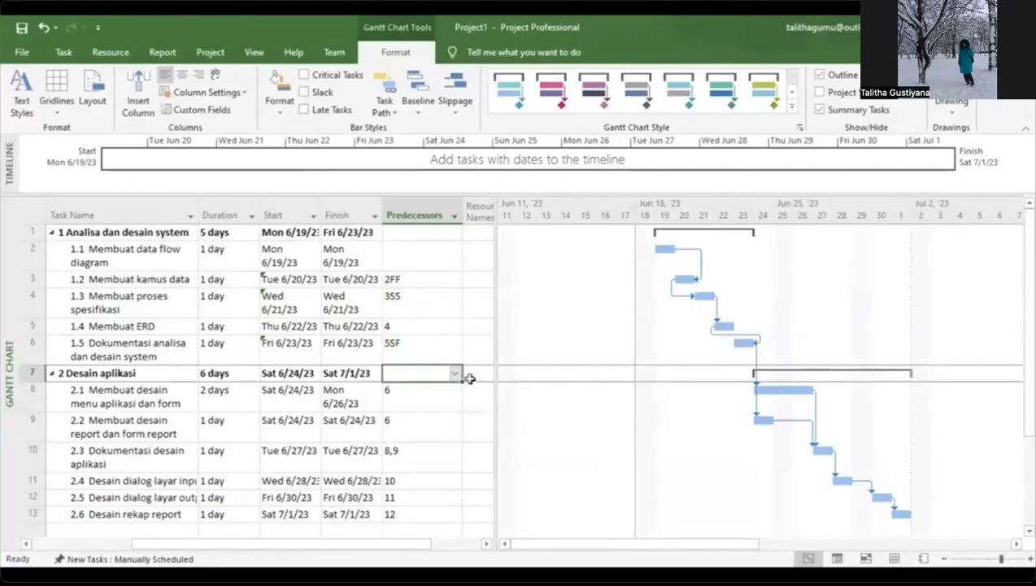
pyautogui.click(423, 341)
pyautogui.click(427, 368)
pyautogui.click(433, 340)
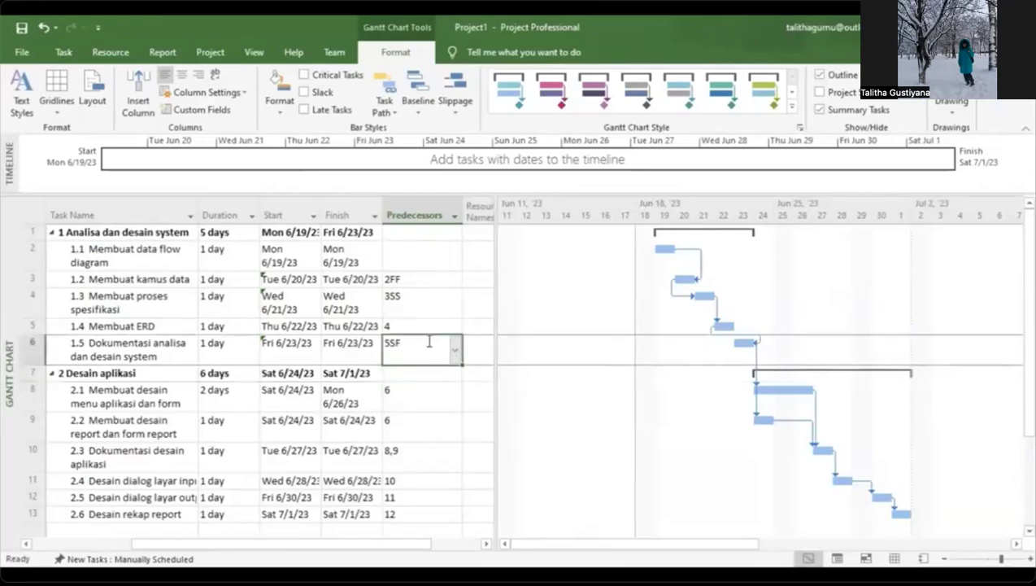
pyautogui.click(416, 335)
pyautogui.click(423, 324)
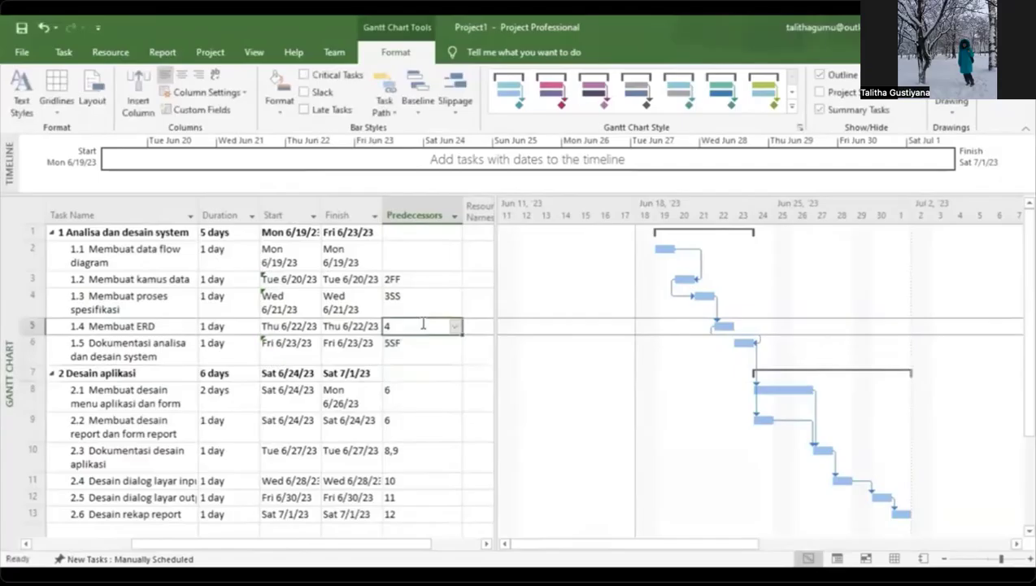
pyautogui.write('4')
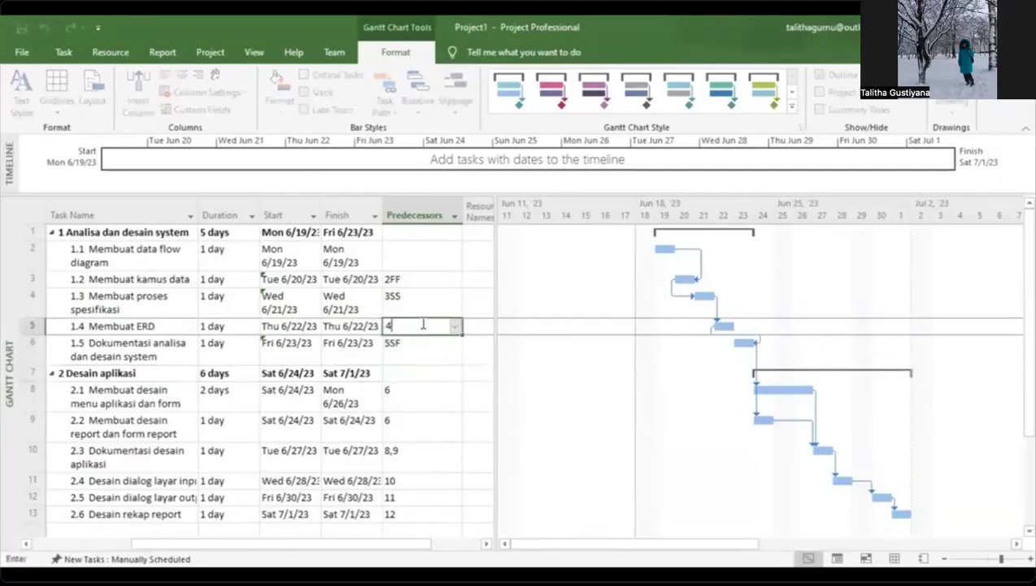
pyautogui.write('FS')
pyautogui.press('Return')
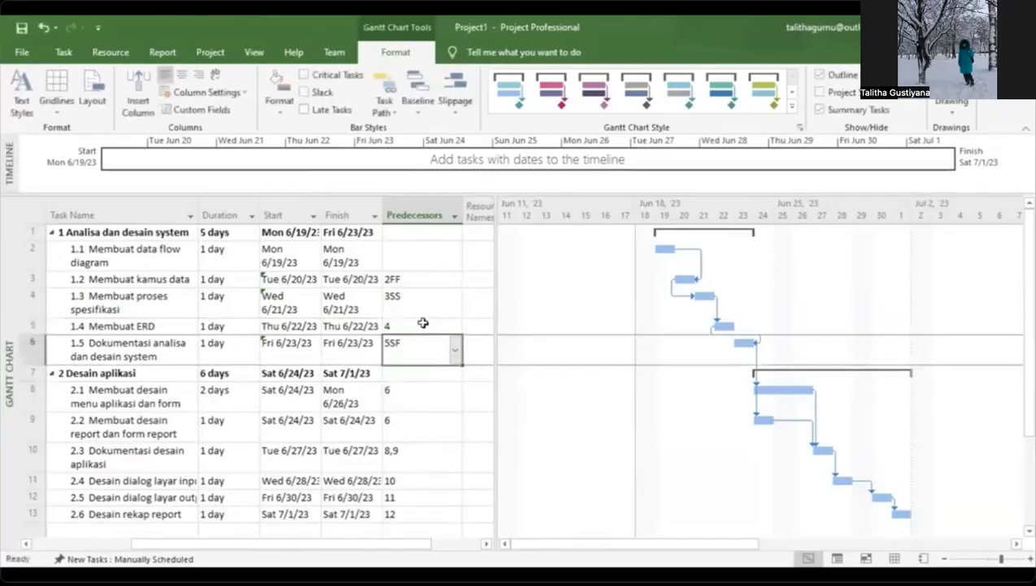
# - Review the predecessor links of all subtasks in the task table and the Gantt chart
pyautogui.press('Down')
pyautogui.press('Down')
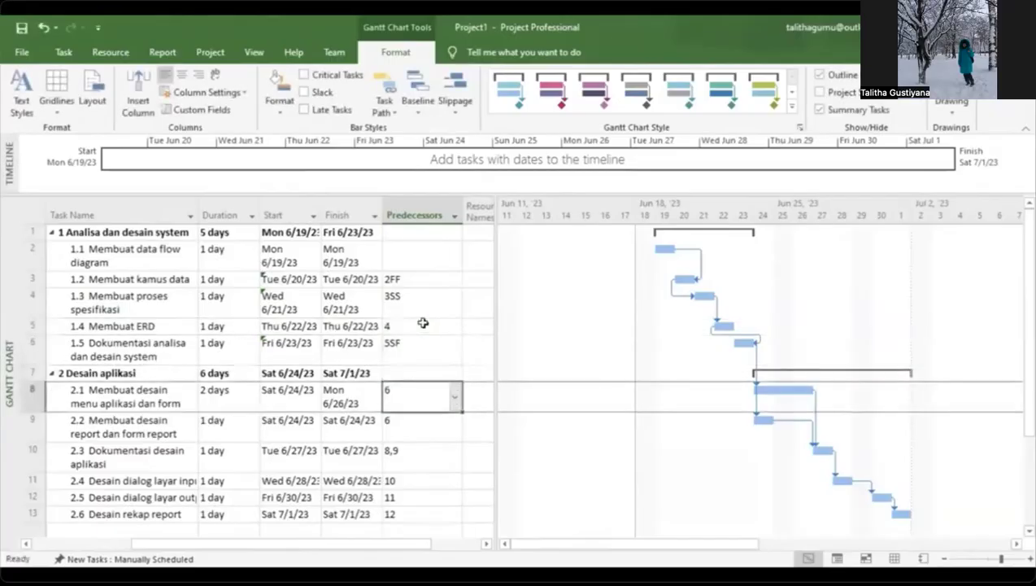
pyautogui.press('Down')
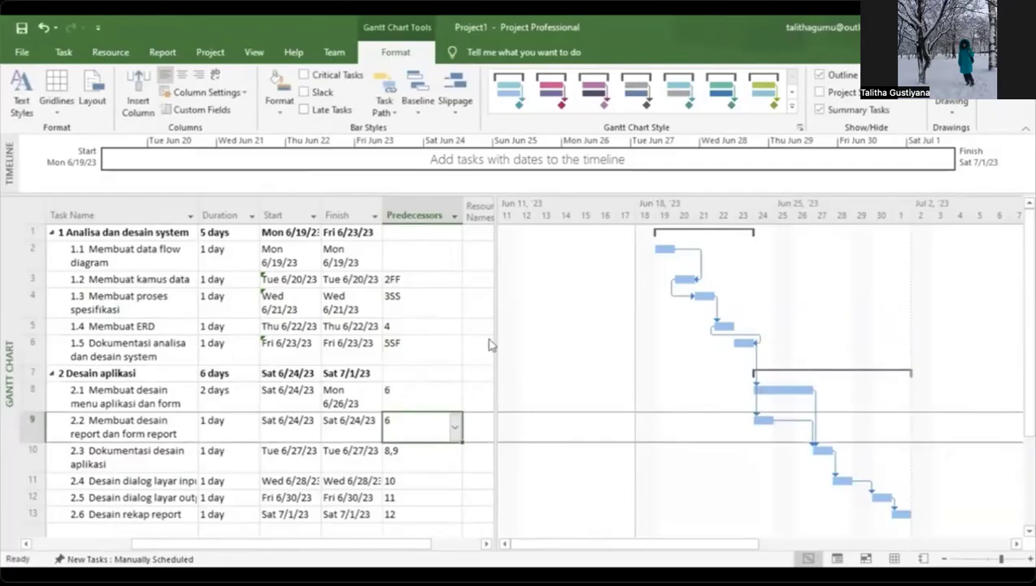
pyautogui.scroll(-3, 326, 426)
pyautogui.scroll(2, 327, 427)
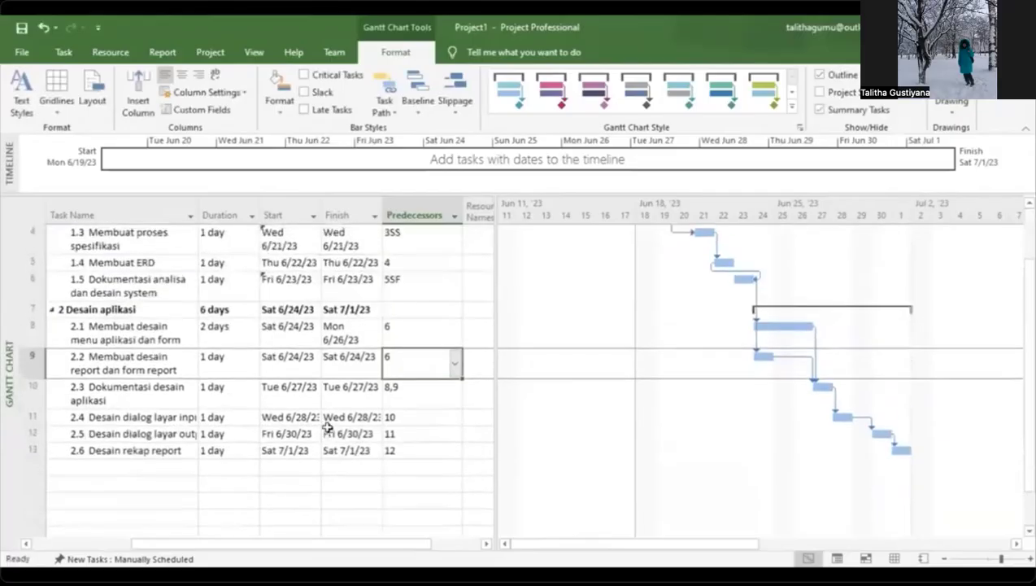
pyautogui.scroll(2, 325, 427)
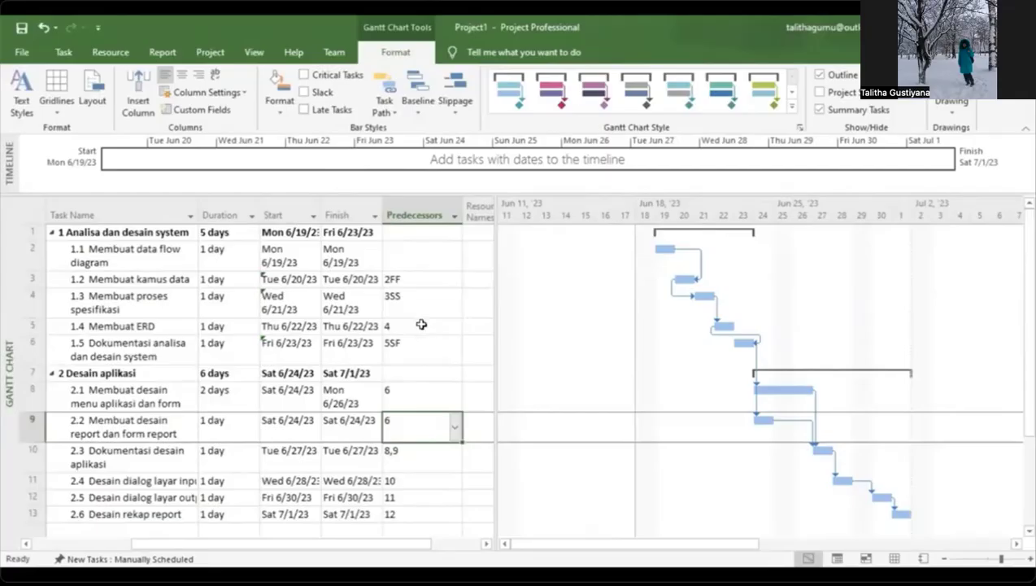
pyautogui.click(435, 371)
pyautogui.click(442, 339)
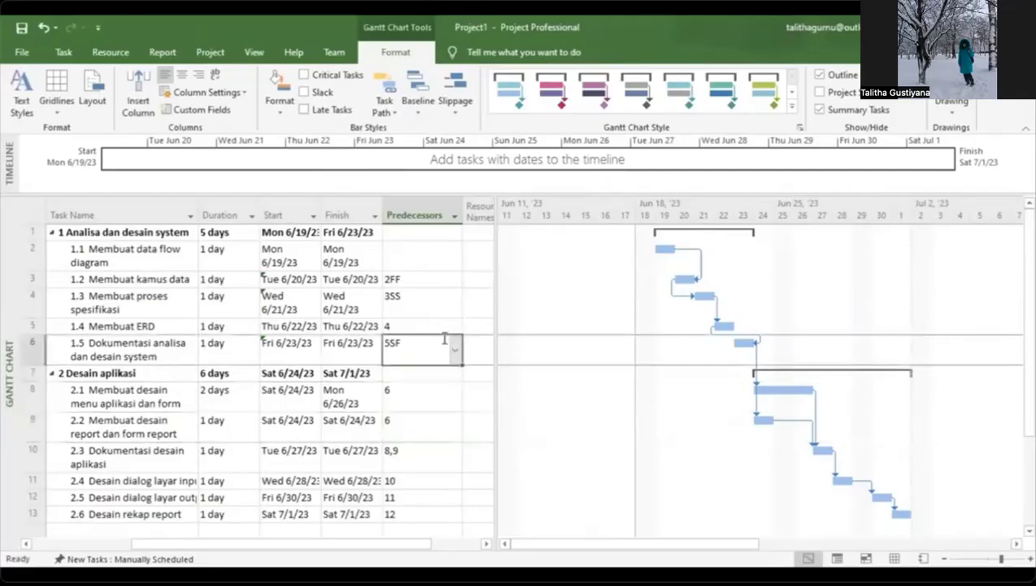
pyautogui.click(437, 287)
pyautogui.click(436, 255)
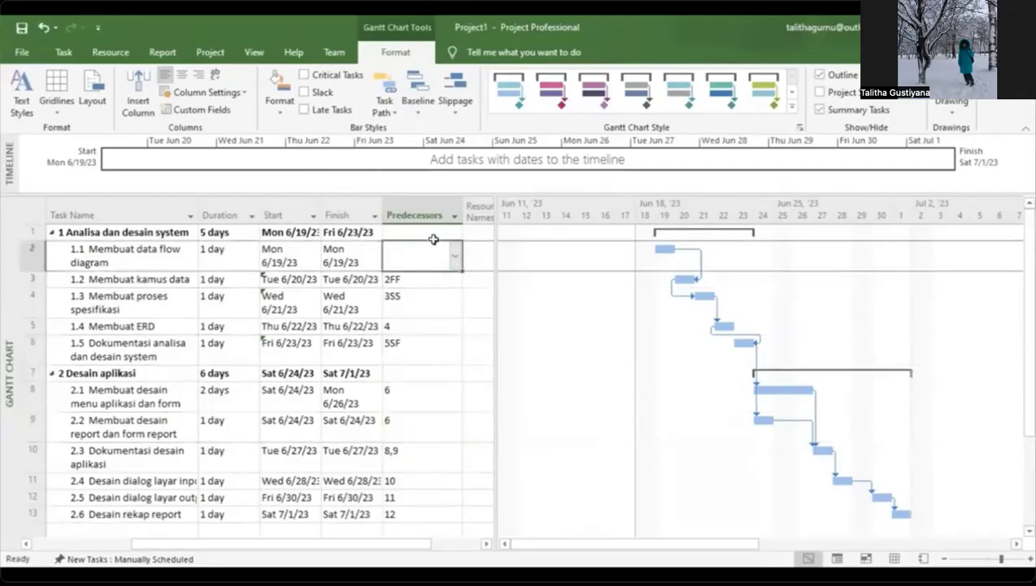
# - Turn on the display of critical tasks in the Gantt chart and check the highlighted bars
pyautogui.click(22, 52)
pyautogui.press('Escape')
pyautogui.click(340, 85)
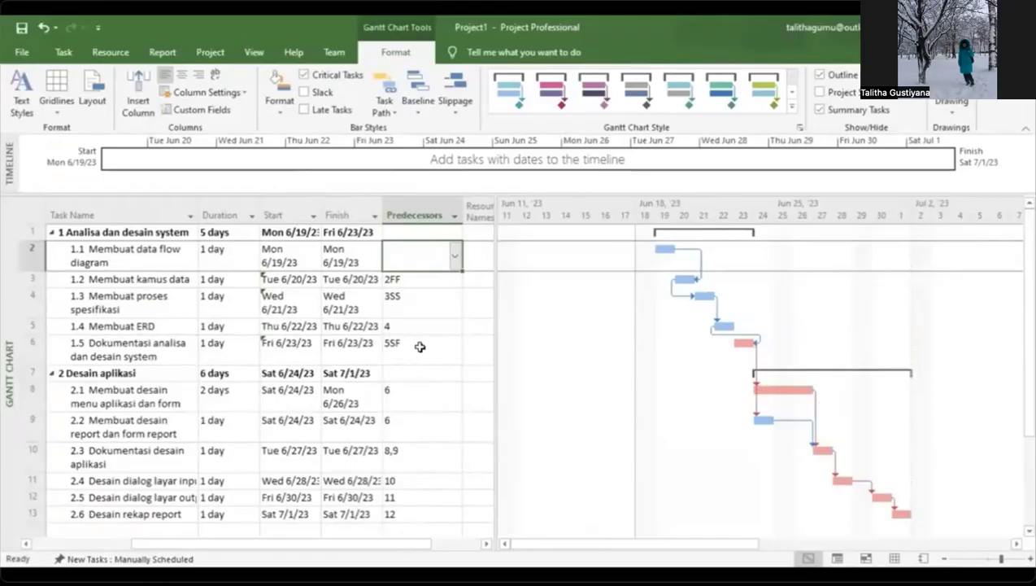
pyautogui.click(438, 295)
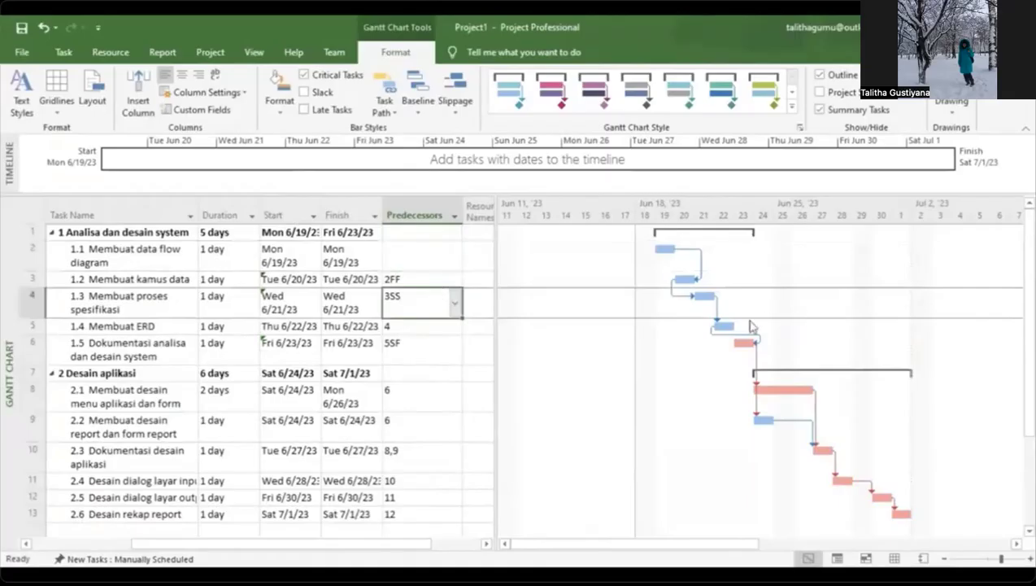
pyautogui.scroll(-1, 491, 330)
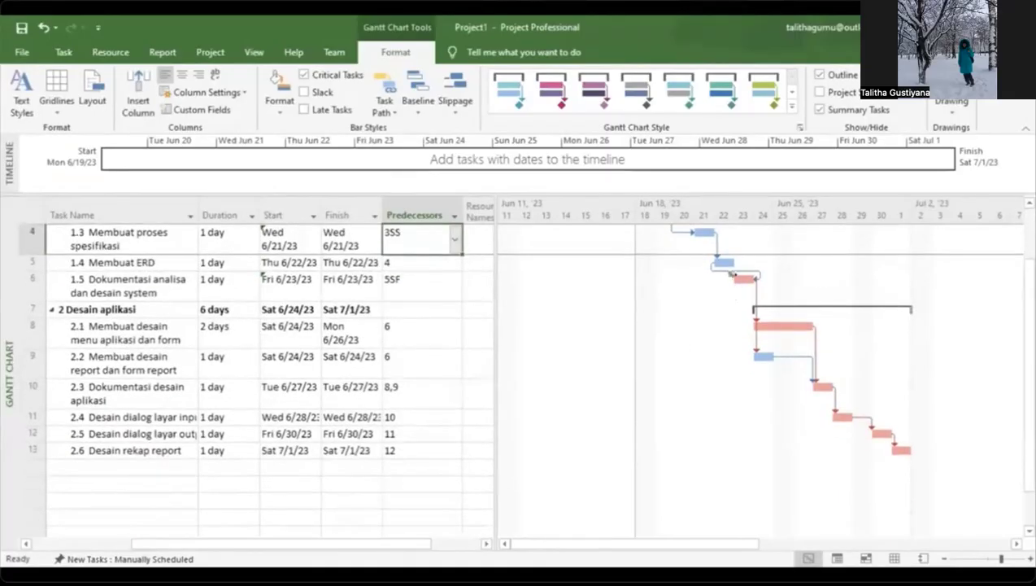
pyautogui.scroll(1, 379, 327)
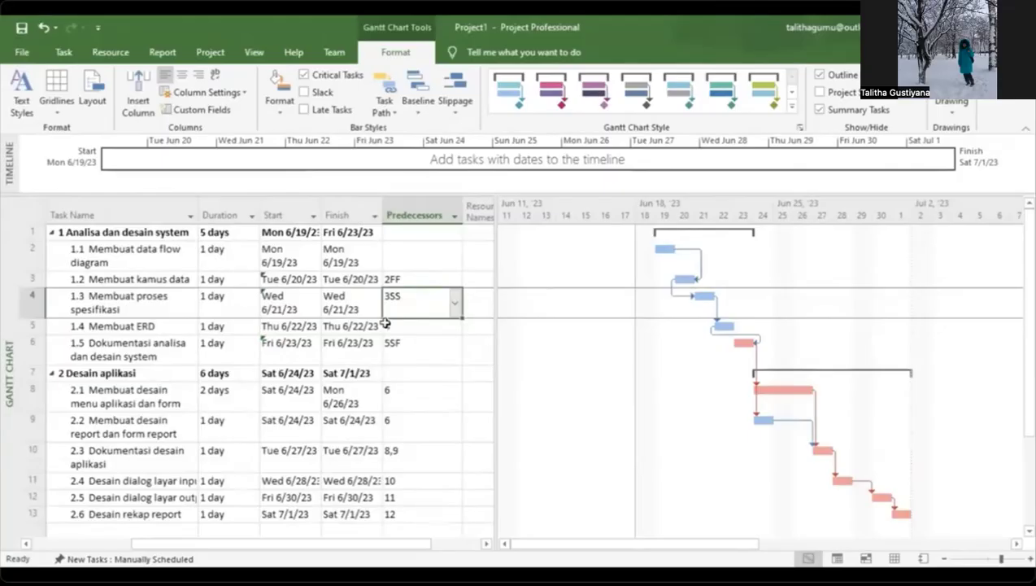
pyautogui.click(182, 282)
pyautogui.rightClick(182, 283)
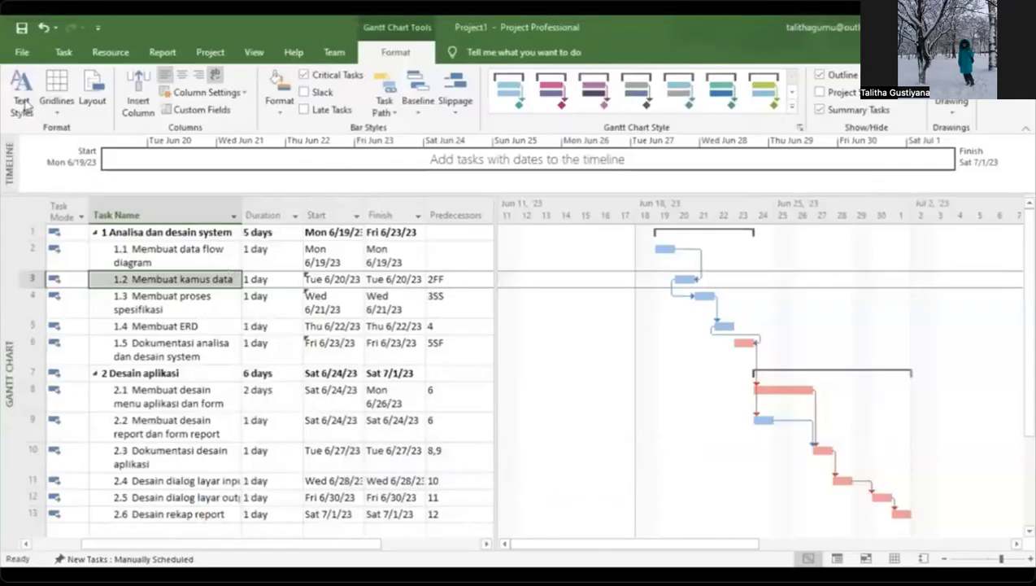
pyautogui.rightClick(323, 261)
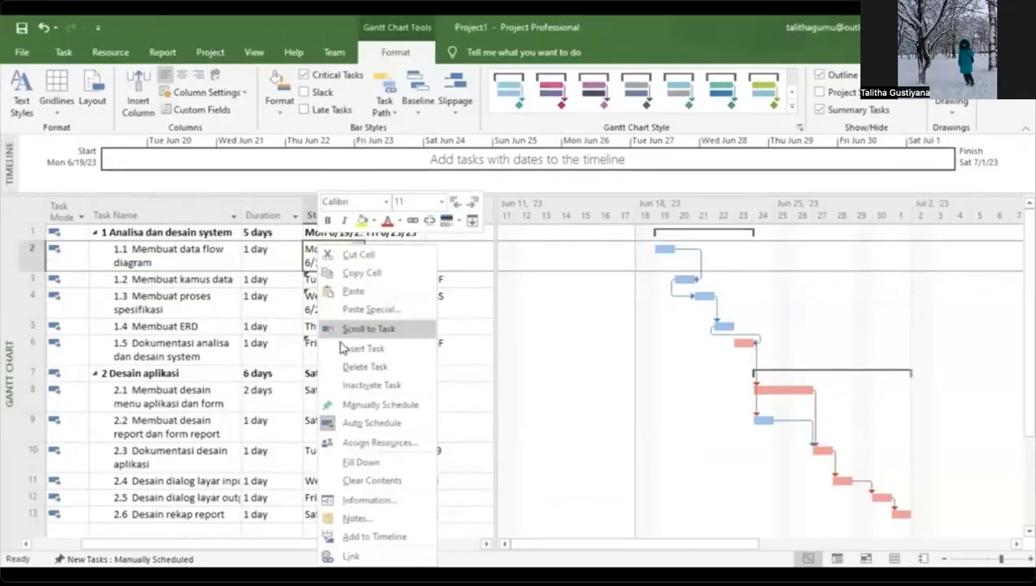
pyautogui.click(142, 244)
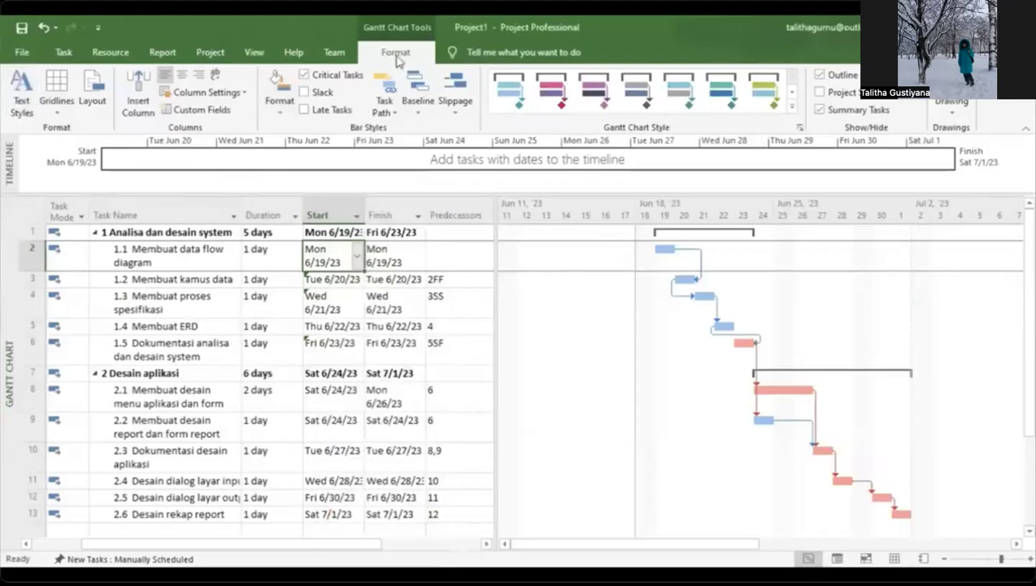
# - Set the text style of critical tasks to a red font color, keeping the background settings at their defaults
pyautogui.click(22, 111)
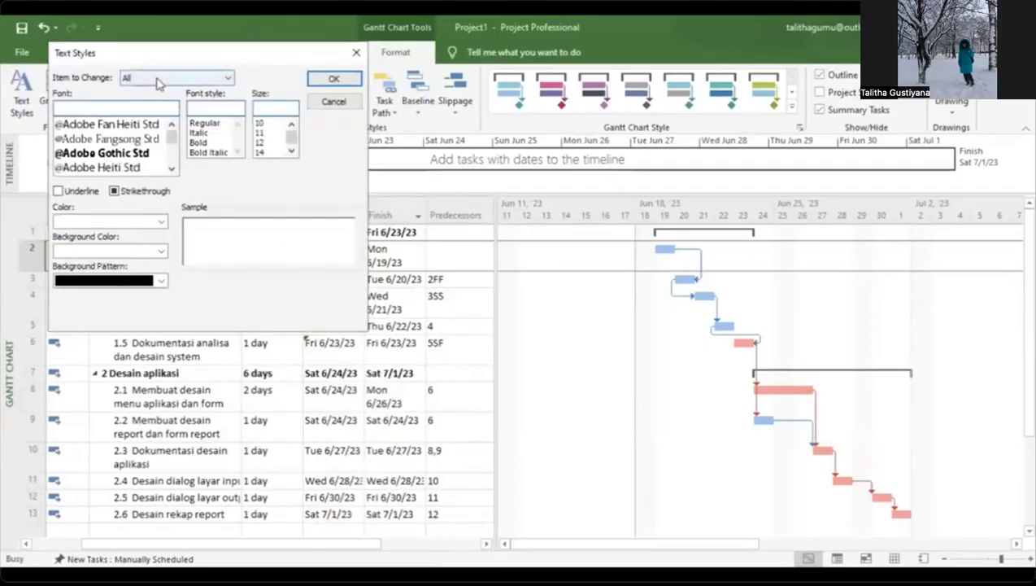
pyautogui.click(157, 81)
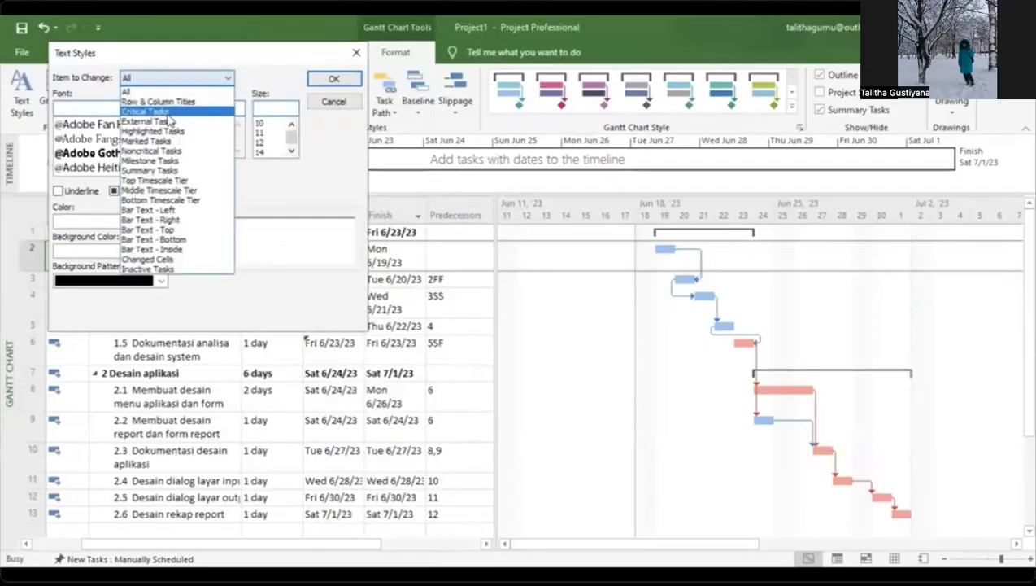
pyautogui.click(168, 114)
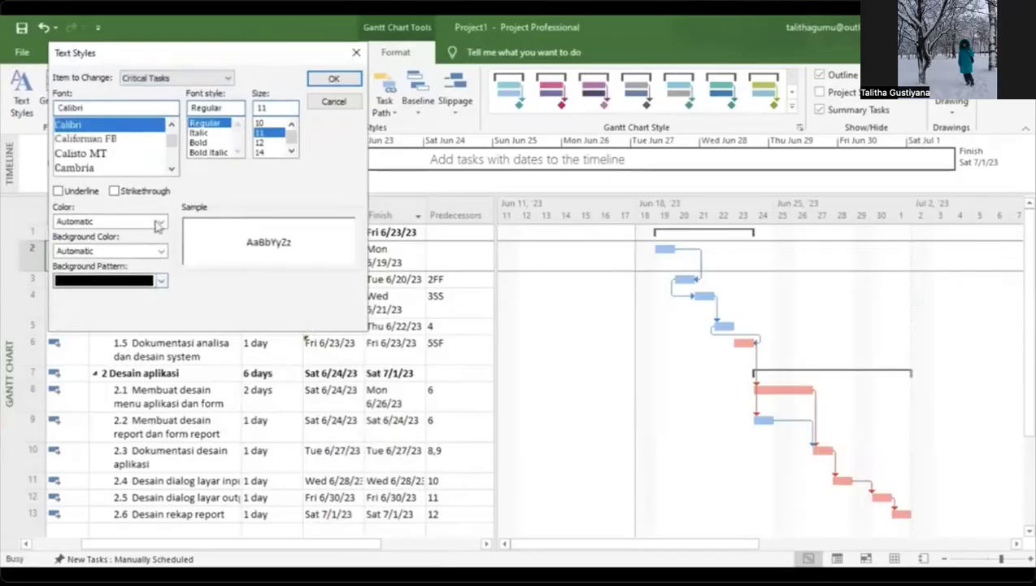
pyautogui.click(161, 281)
pyautogui.click(161, 281)
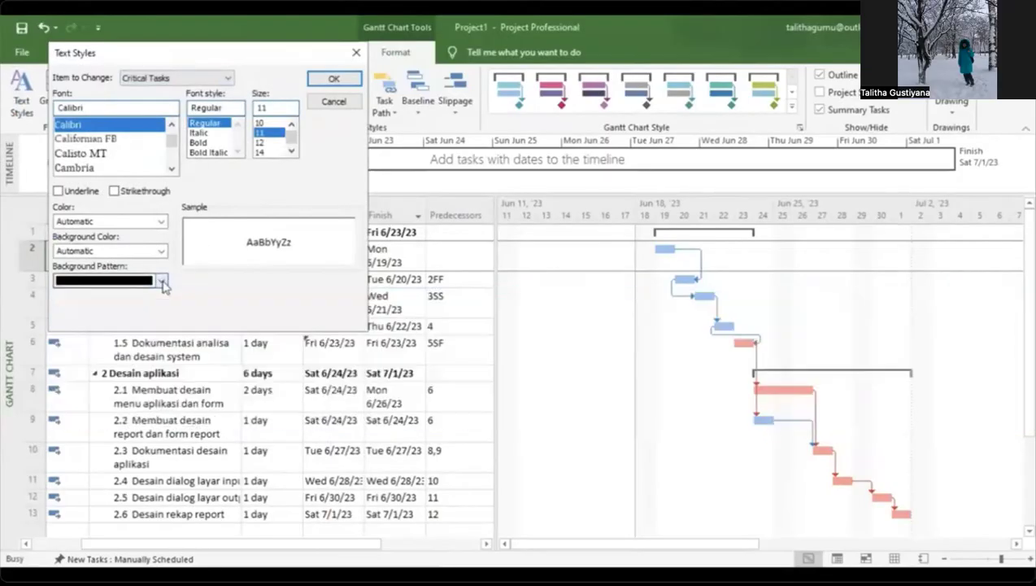
pyautogui.click(161, 281)
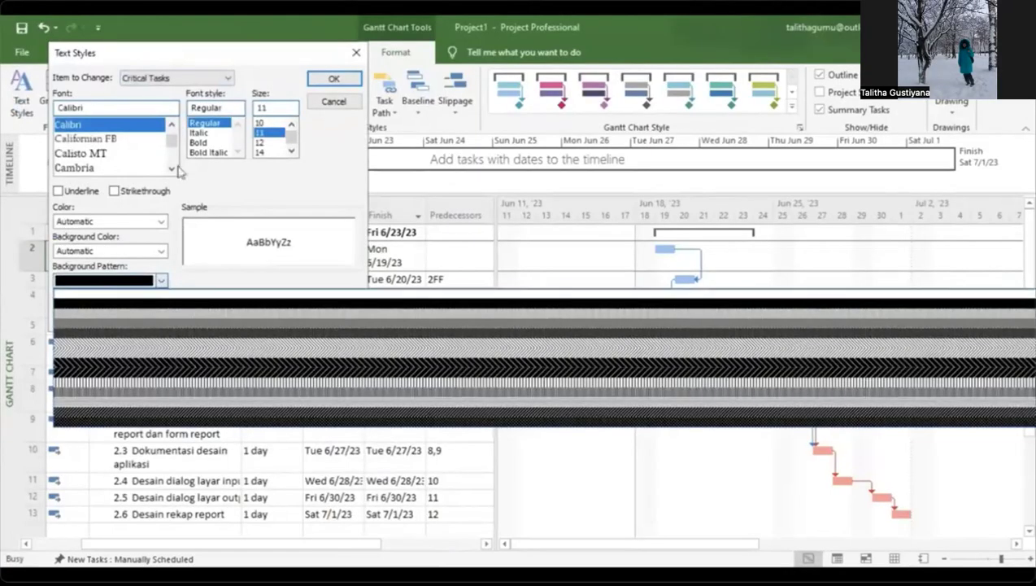
pyautogui.click(92, 222)
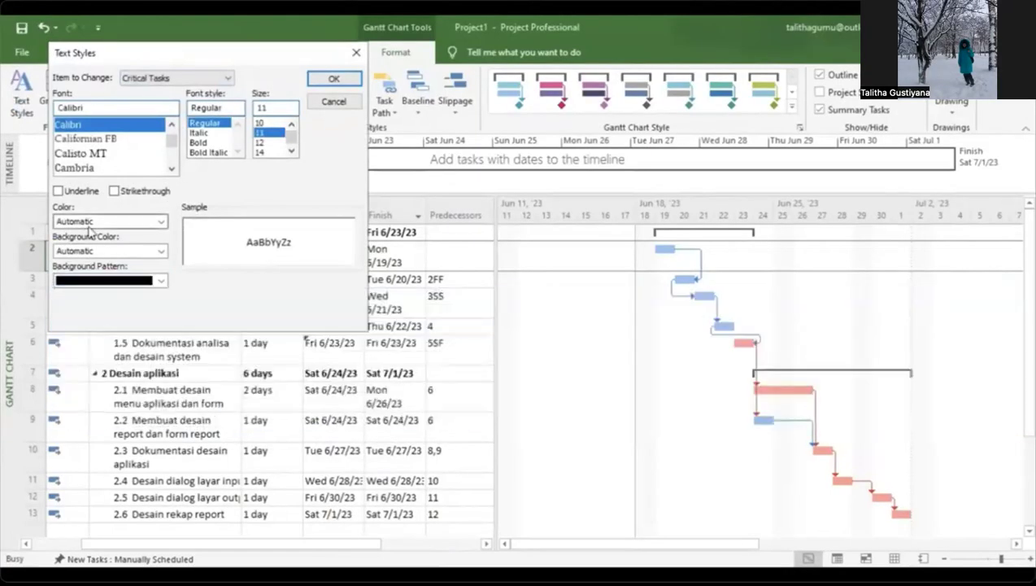
pyautogui.click(92, 222)
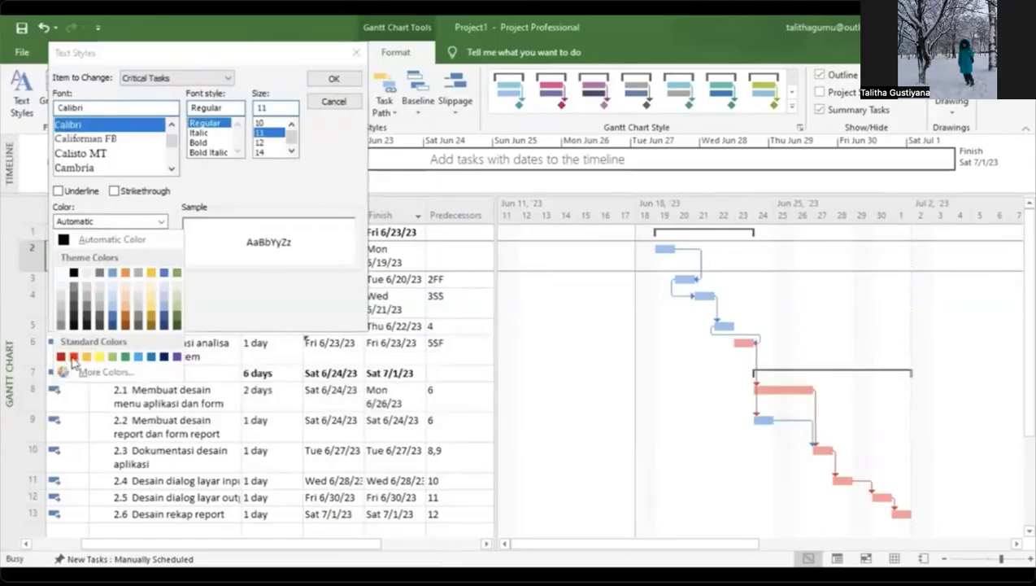
pyautogui.click(74, 356)
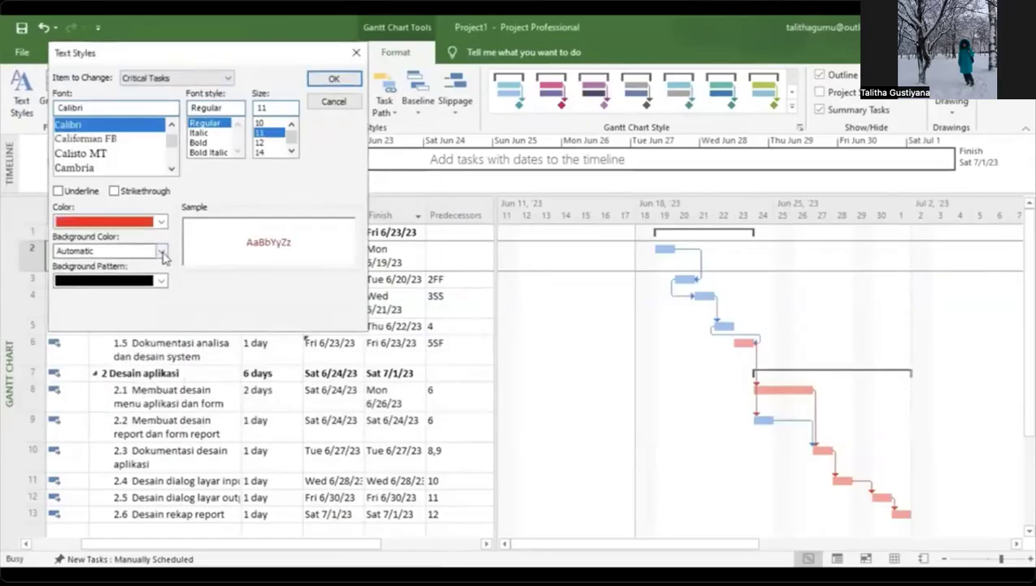
pyautogui.click(161, 280)
pyautogui.click(161, 280)
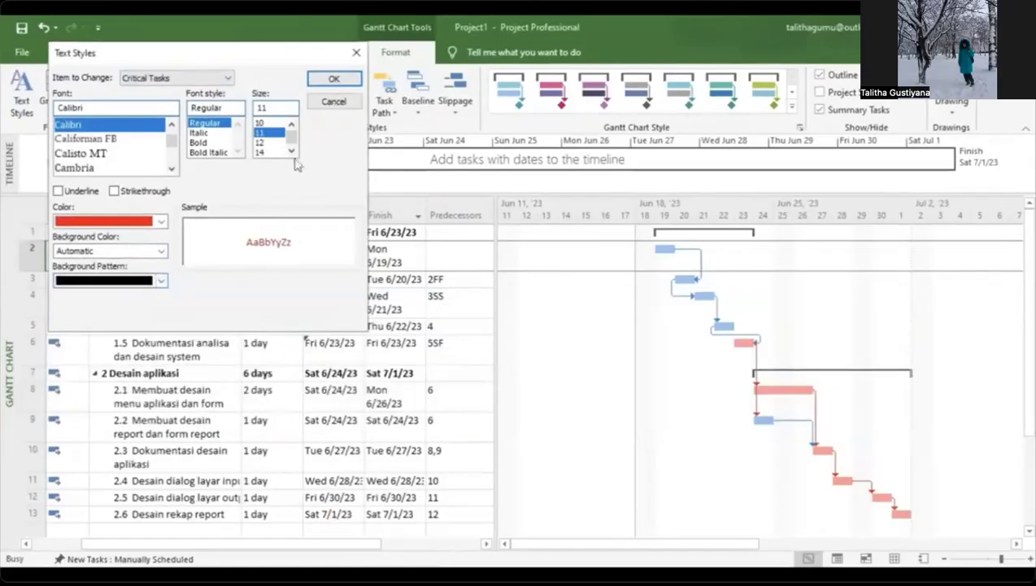
pyautogui.click(335, 80)
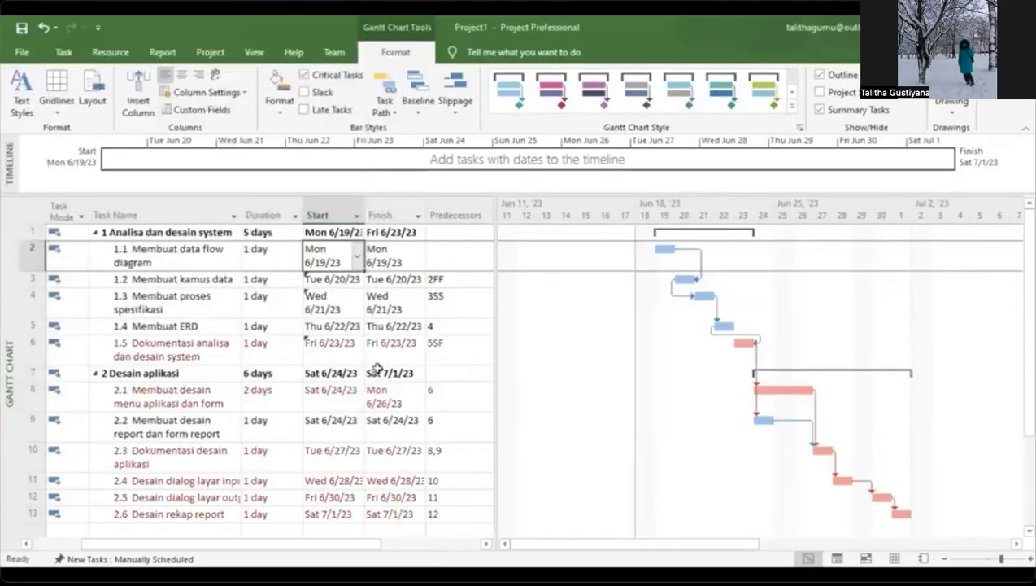
pyautogui.scroll(-3, 376, 382)
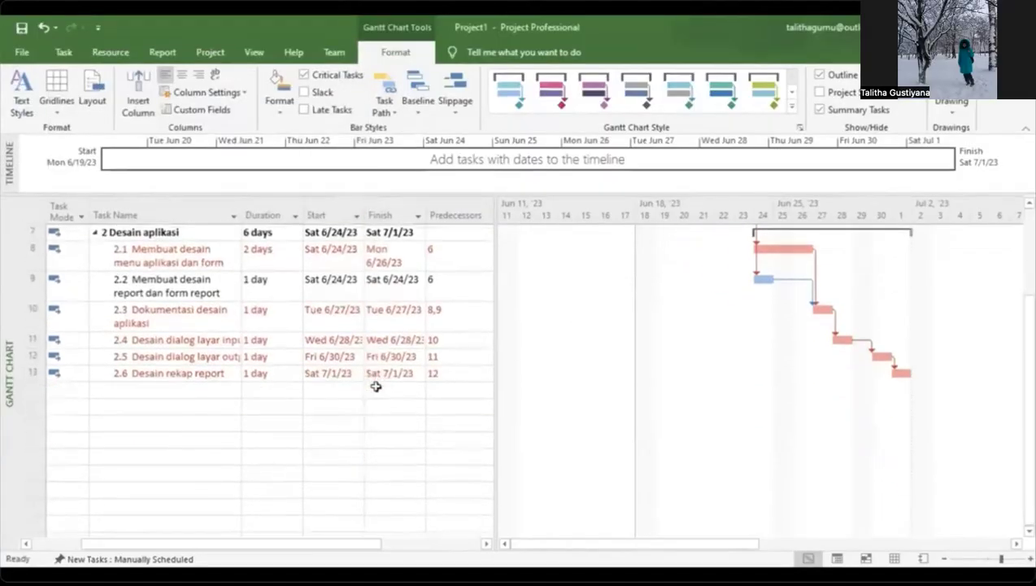
pyautogui.scroll(3, 377, 386)
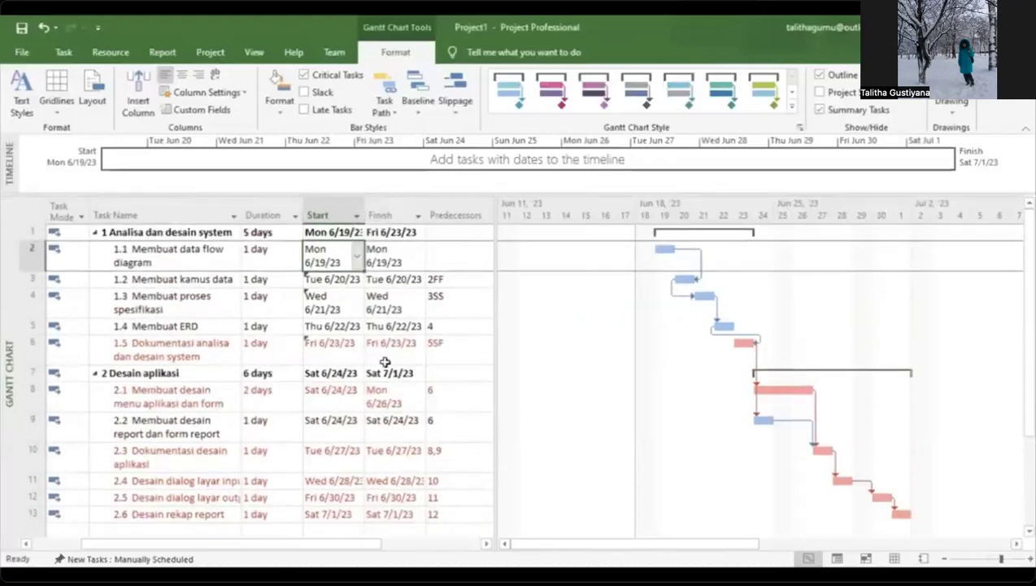
pyautogui.click(437, 326)
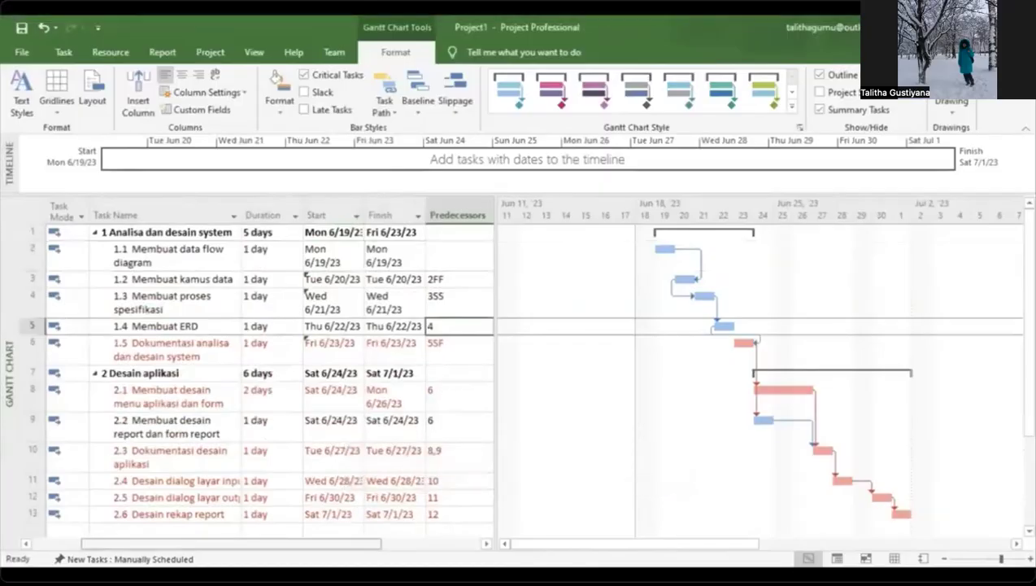
pyautogui.moveTo(674, 425)
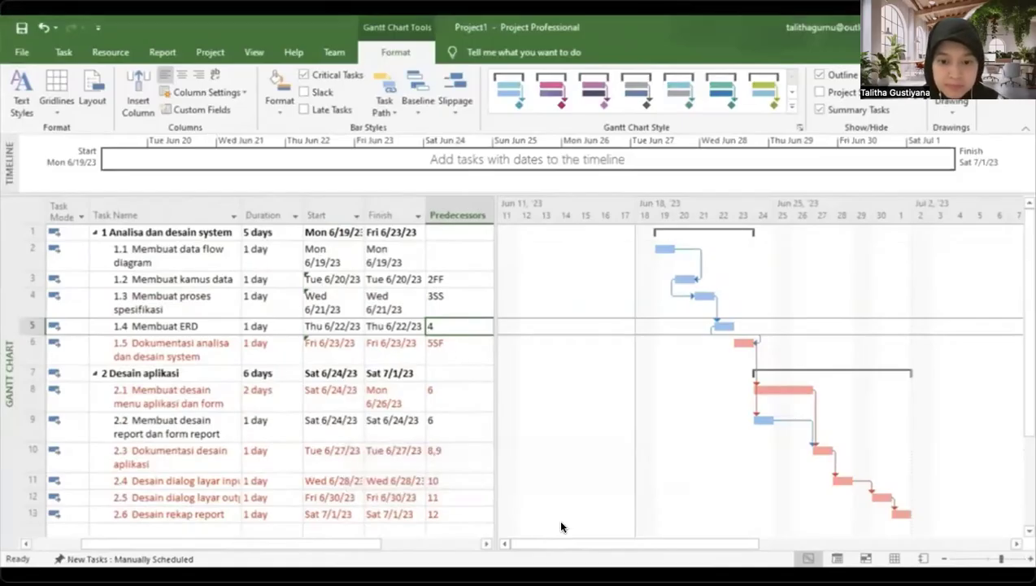
# - Switch to Project Plan 365 and paste the copied task list into the Task Name column, starting at the first row
pyautogui.press('super+Tab')
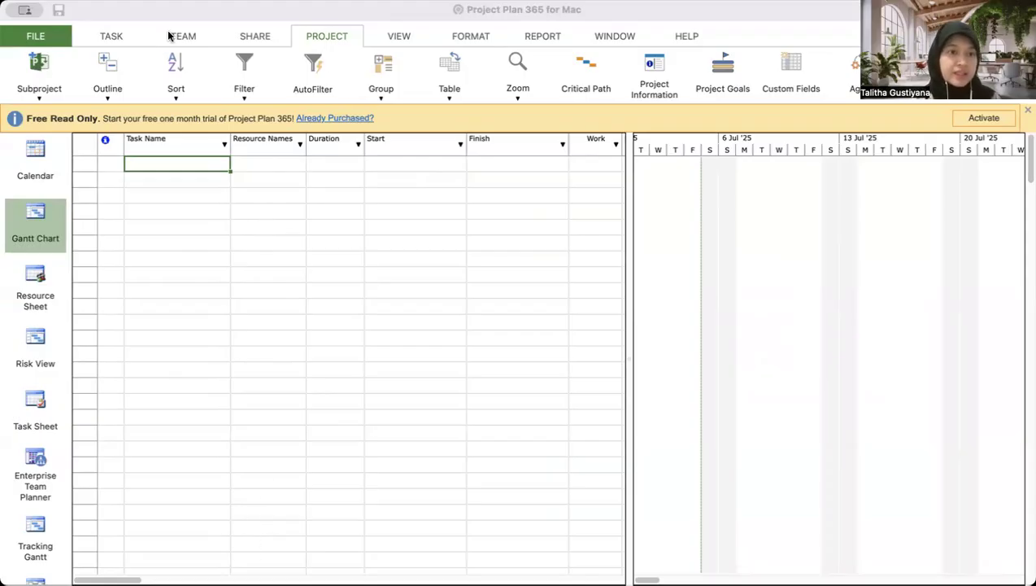
pyautogui.click(168, 165)
pyautogui.press('super+v')
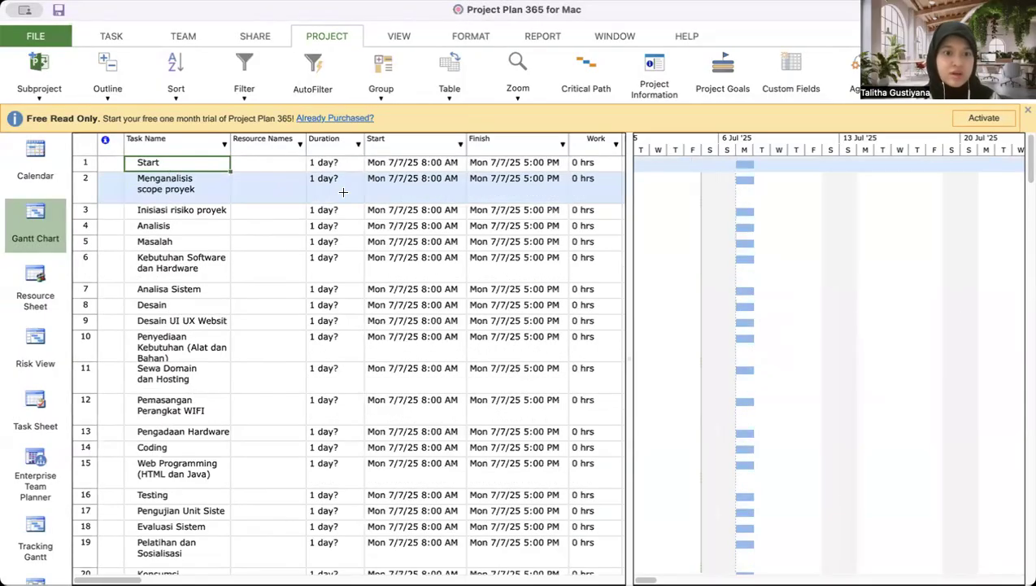
# - Move the Resource Names column behind the Work column in the task table
pyautogui.click(276, 165)
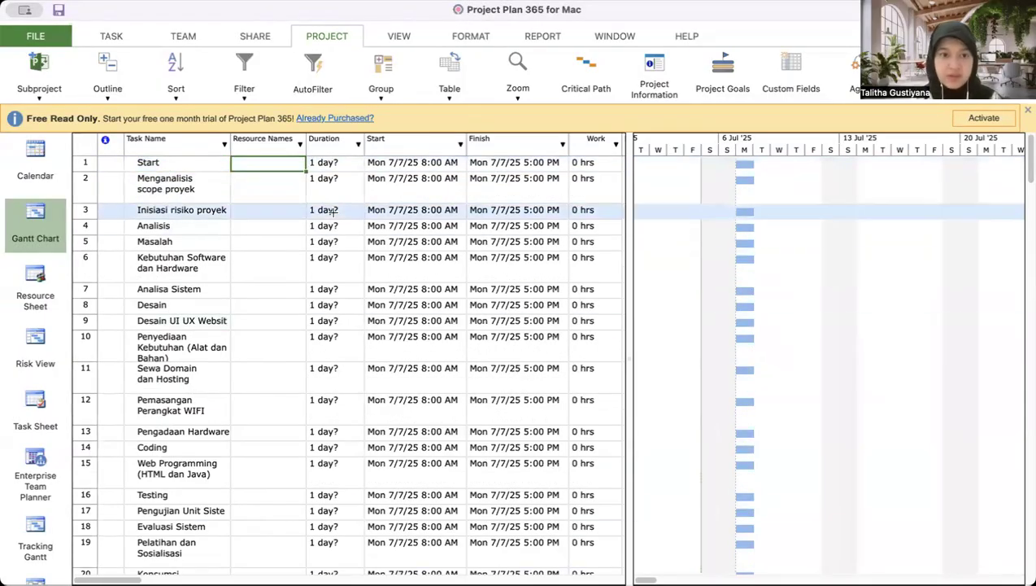
pyautogui.click(282, 143)
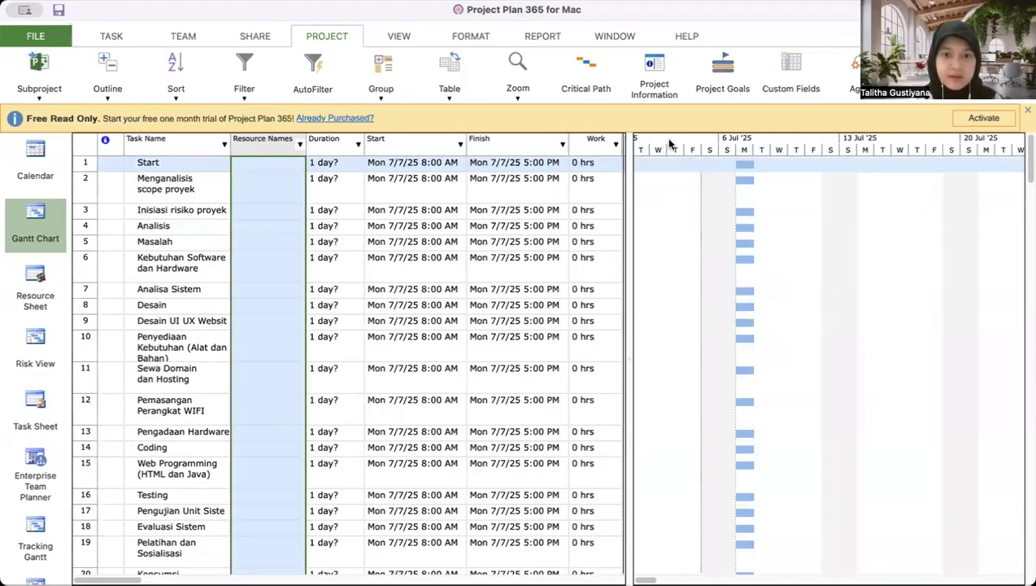
pyautogui.moveTo(645, 145); pyautogui.dragTo(611, 143)
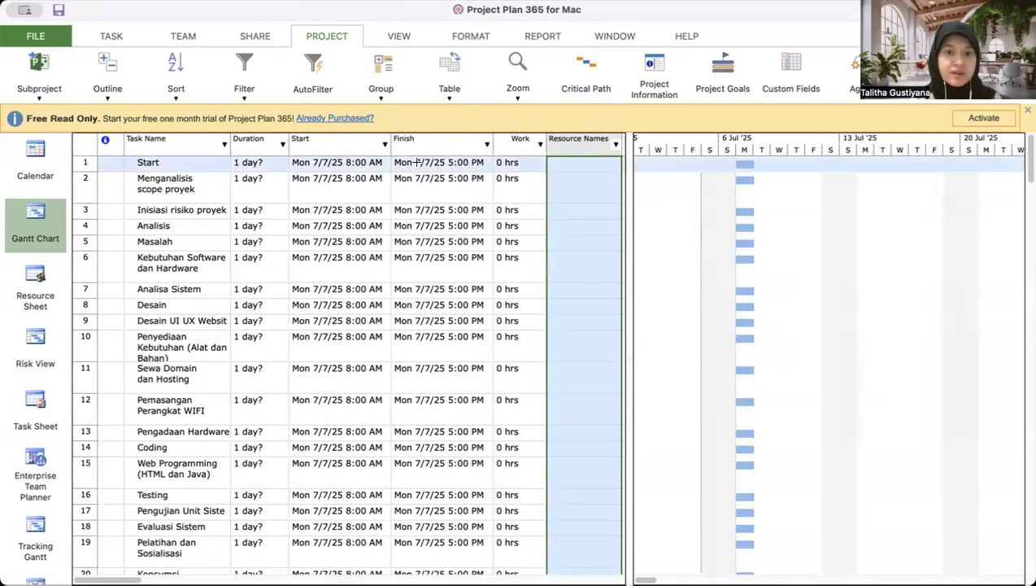
pyautogui.hscroll(5, 567, 144)
pyautogui.hscroll(-5, 567, 144)
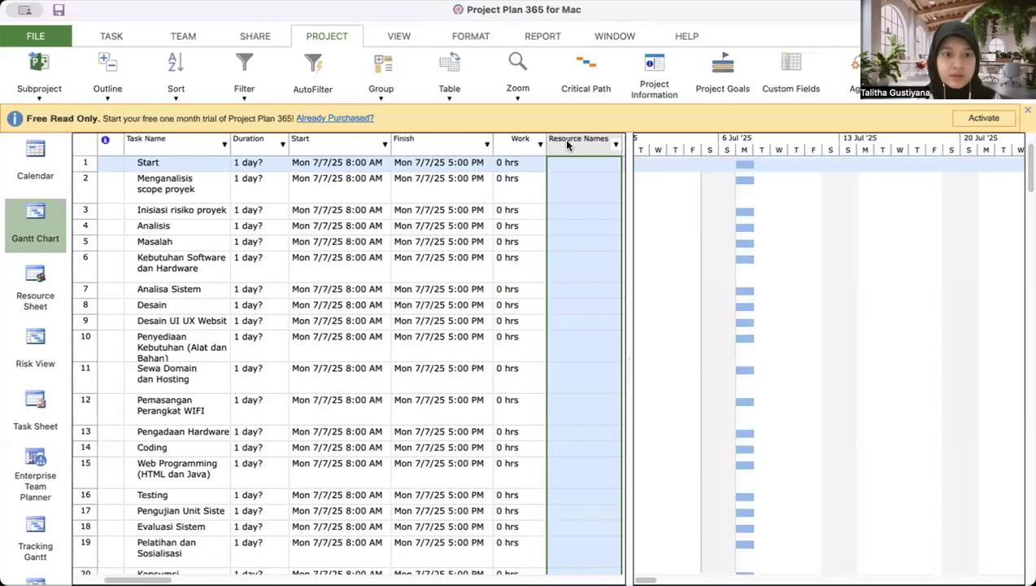
# - Move the Predecessors column directly behind the Task Name column
pyautogui.scroll(-1, 567, 144)
pyautogui.hscroll(3, 567, 144)
pyautogui.hscroll(1, 567, 144)
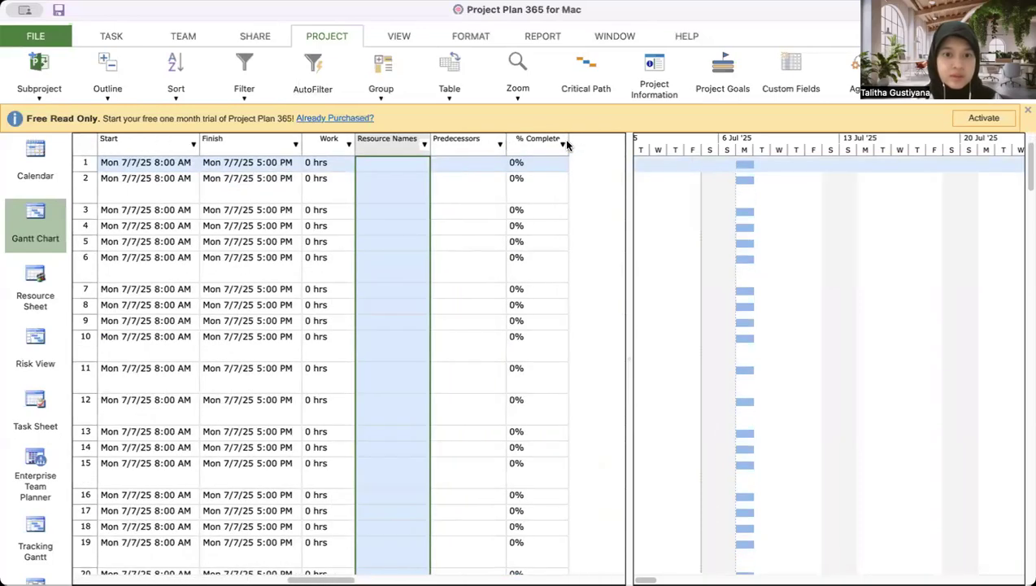
pyautogui.click(471, 147)
pyautogui.moveTo(470, 147); pyautogui.dragTo(204, 159)
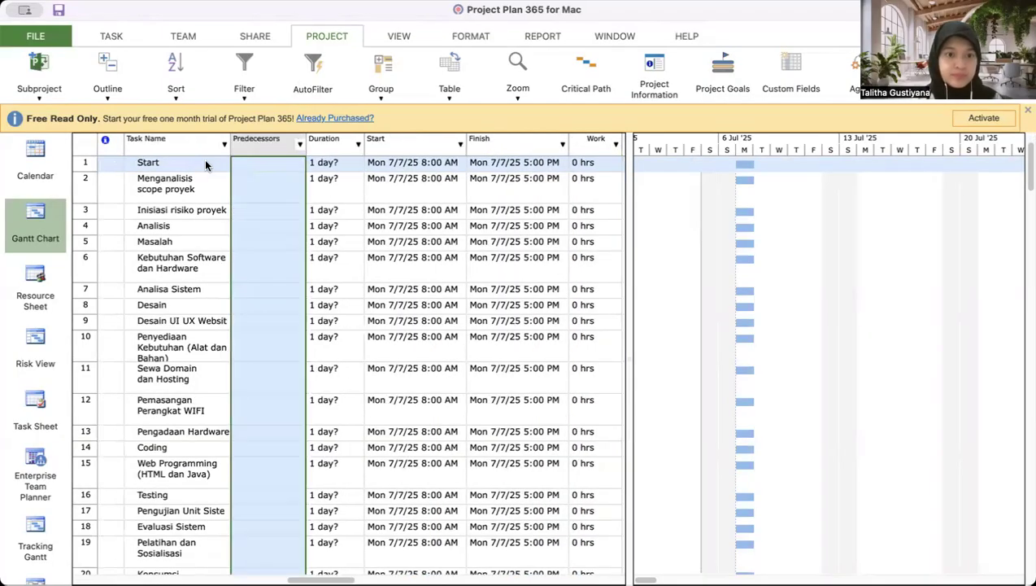
# - Paste the copied predecessor list into the Predecessors column, starting at the Start task in row 1
pyautogui.click(287, 162)
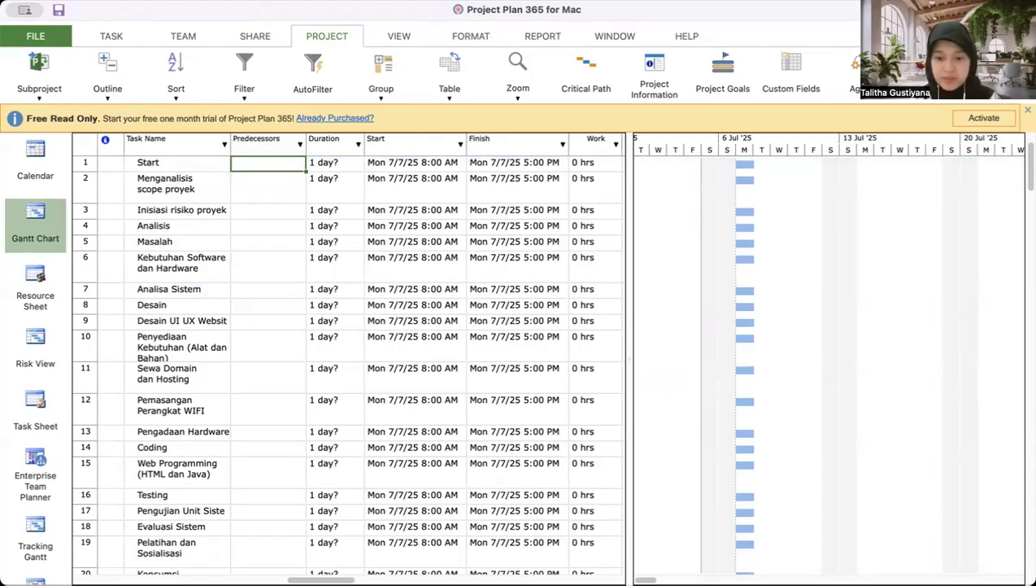
pyautogui.press('super+Tab')
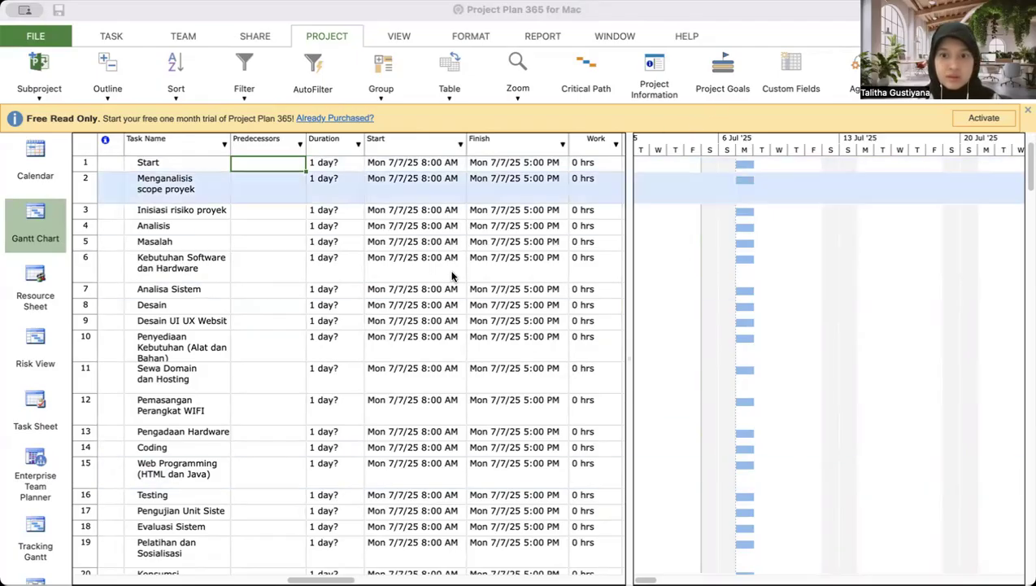
pyautogui.click(278, 159)
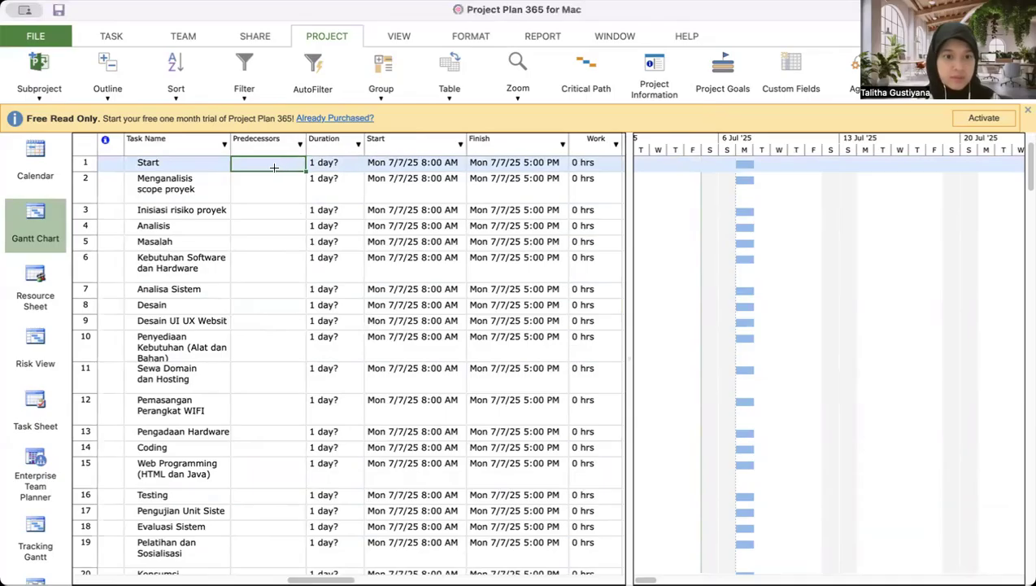
pyautogui.click(274, 167)
pyautogui.click(276, 213)
pyautogui.click(271, 165)
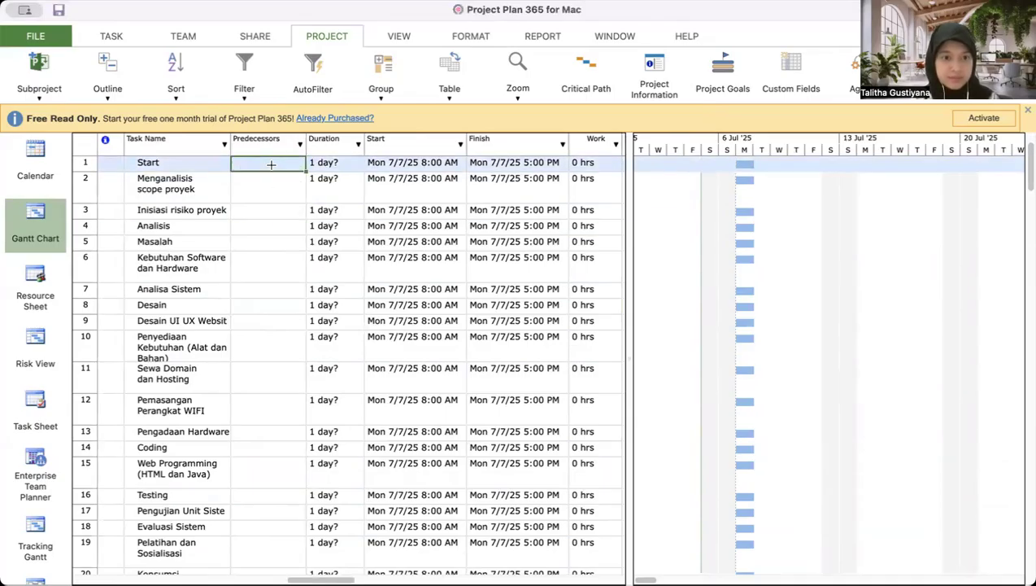
pyautogui.press('super+v')
pyautogui.click(156, 187)
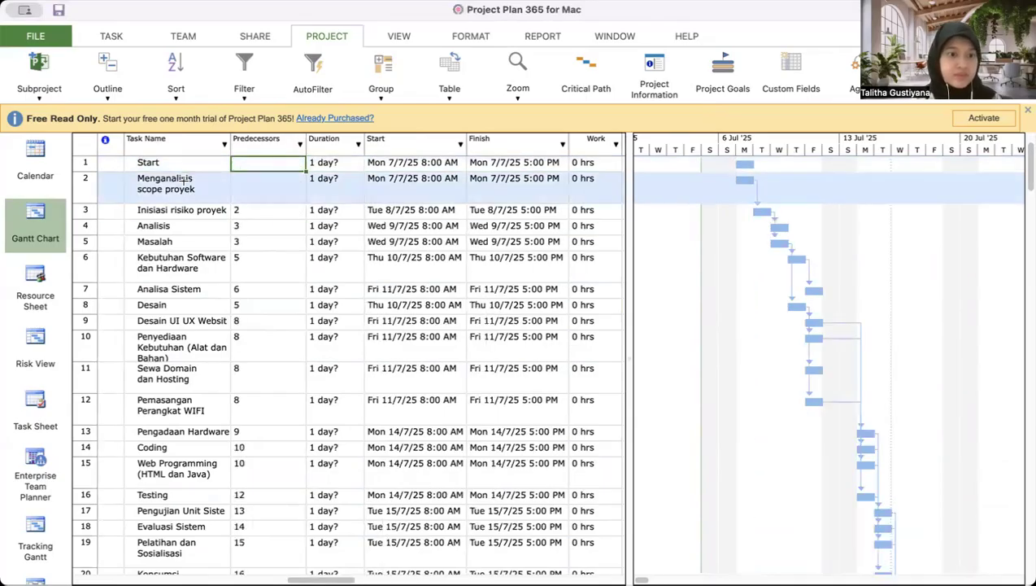
# - Review the pasted predecessors, dates and remaining columns of the task table
pyautogui.scroll(-10, 166, 242)
pyautogui.hscroll(3, 166, 242)
pyautogui.scroll(10, 166, 243)
pyautogui.hscroll(-3, 166, 243)
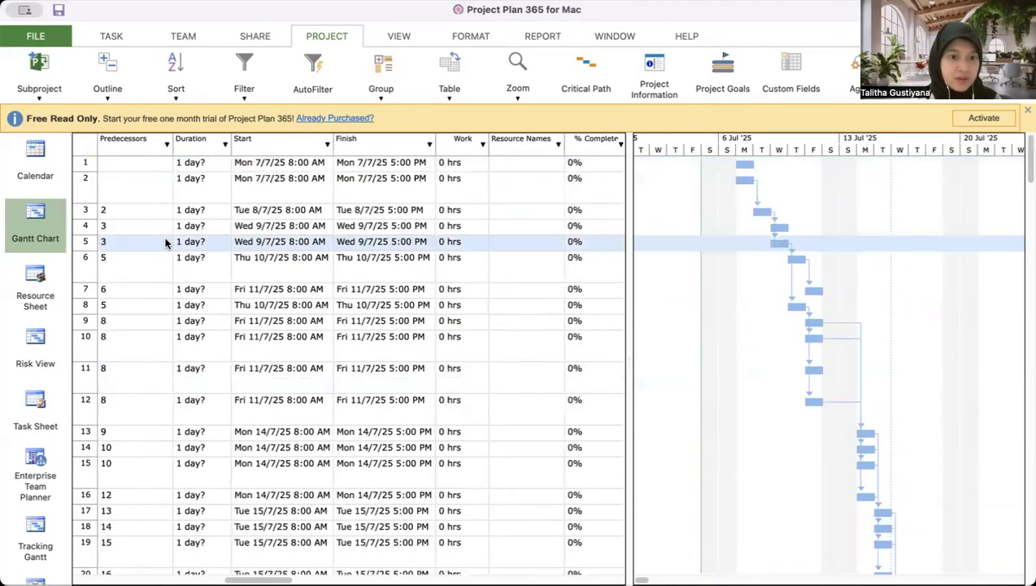
pyautogui.click(143, 163)
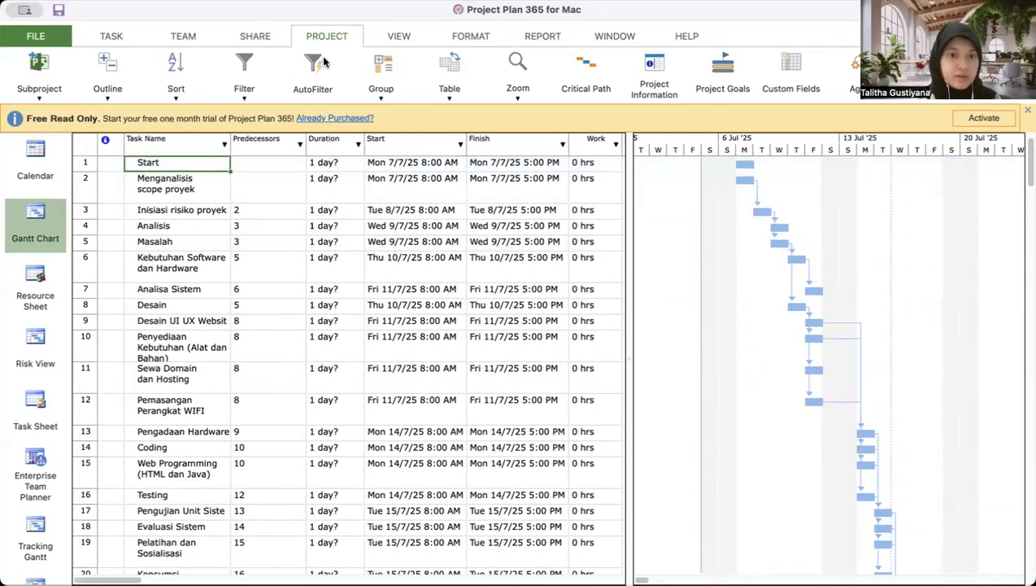
pyautogui.click(47, 36)
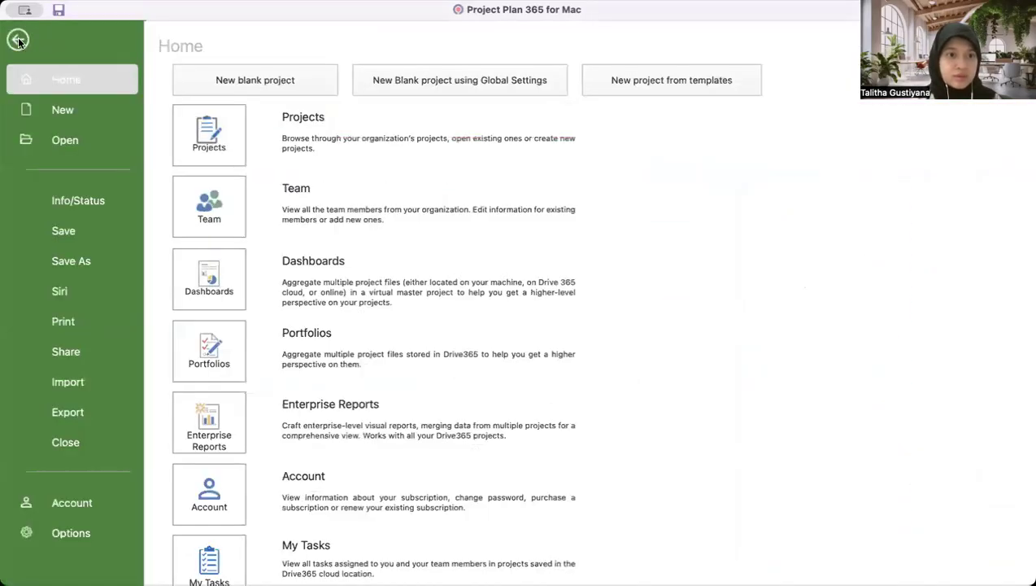
pyautogui.click(18, 39)
# - Indent tasks 2 to 5, Menganalisis scope proyek, Inisiasi risiko proyek, Analisis and Masalah, as subtasks of Start
pyautogui.click(111, 35)
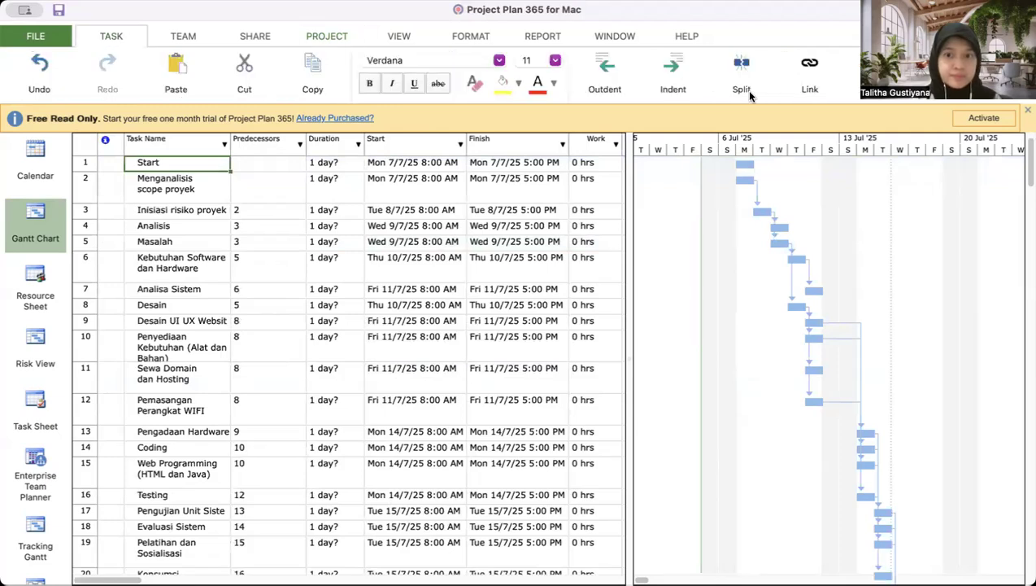
pyautogui.click(180, 186)
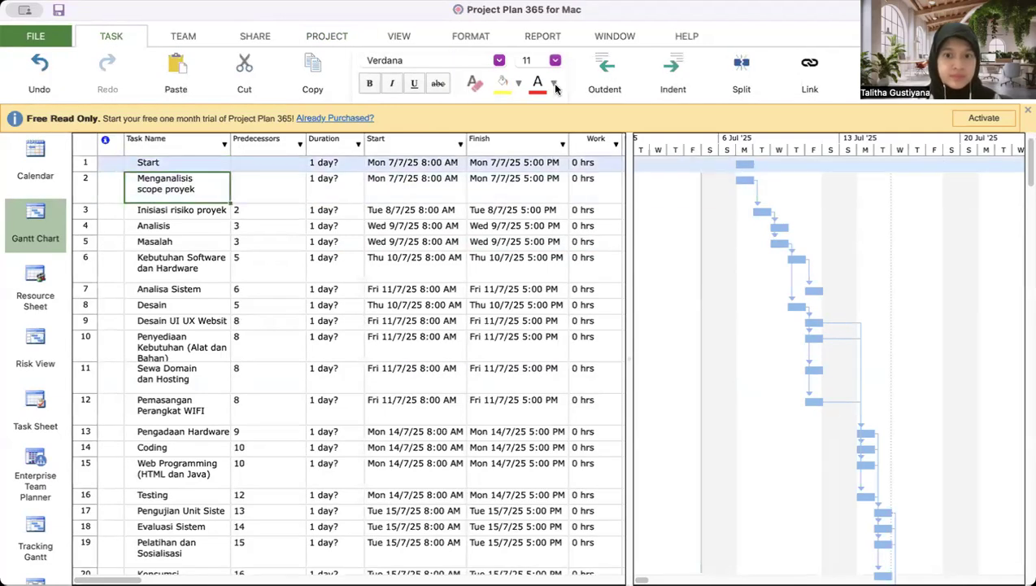
pyautogui.click(671, 70)
pyautogui.click(209, 210)
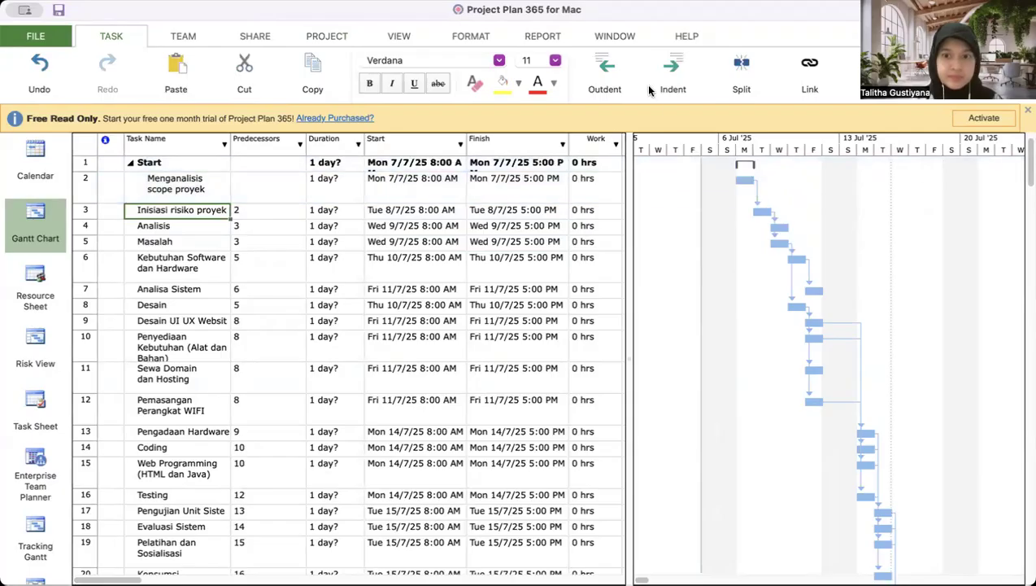
pyautogui.click(673, 70)
pyautogui.click(166, 225)
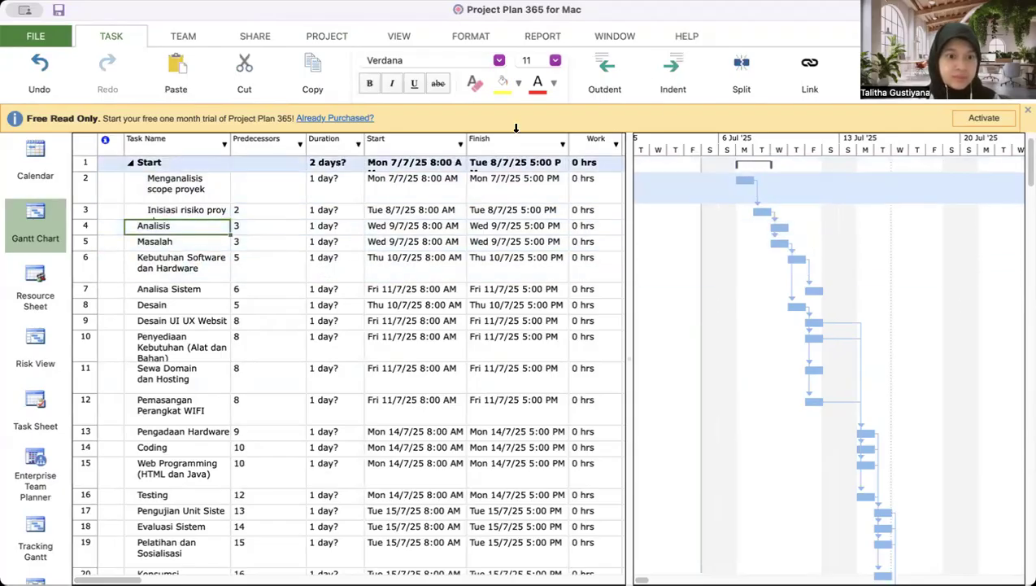
pyautogui.click(674, 68)
pyautogui.click(144, 241)
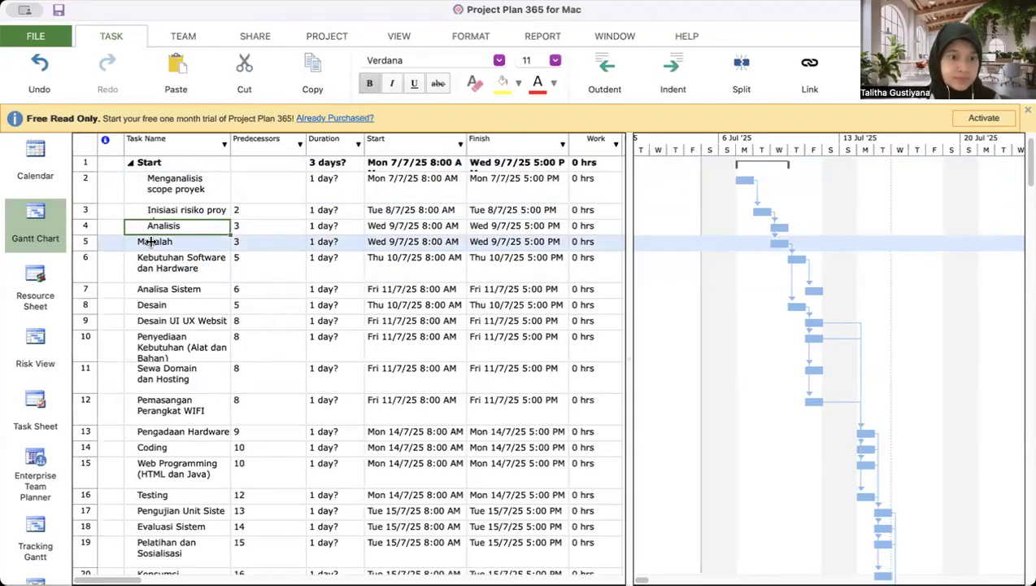
pyautogui.click(672, 65)
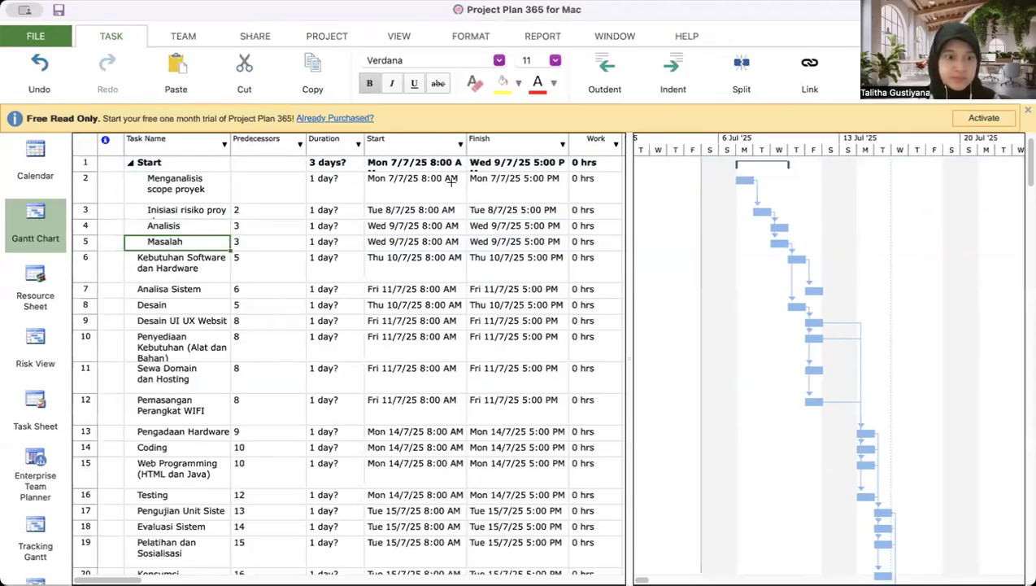
# - Indent Analisa Sistem under Kebutuhan Software dan Hardware, and Desain UI UX Website under Desain
pyautogui.click(168, 289)
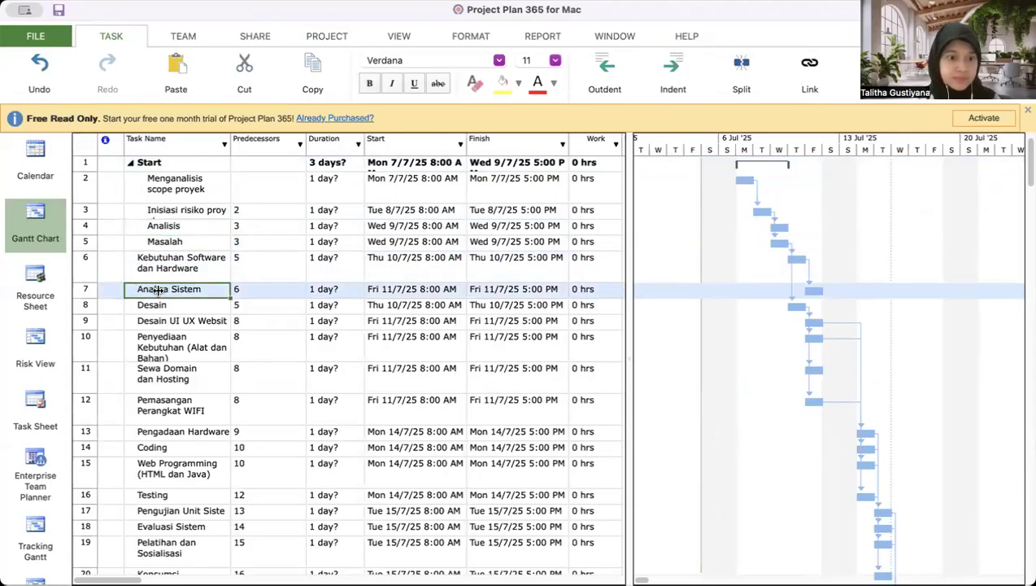
pyautogui.click(665, 72)
pyautogui.click(156, 338)
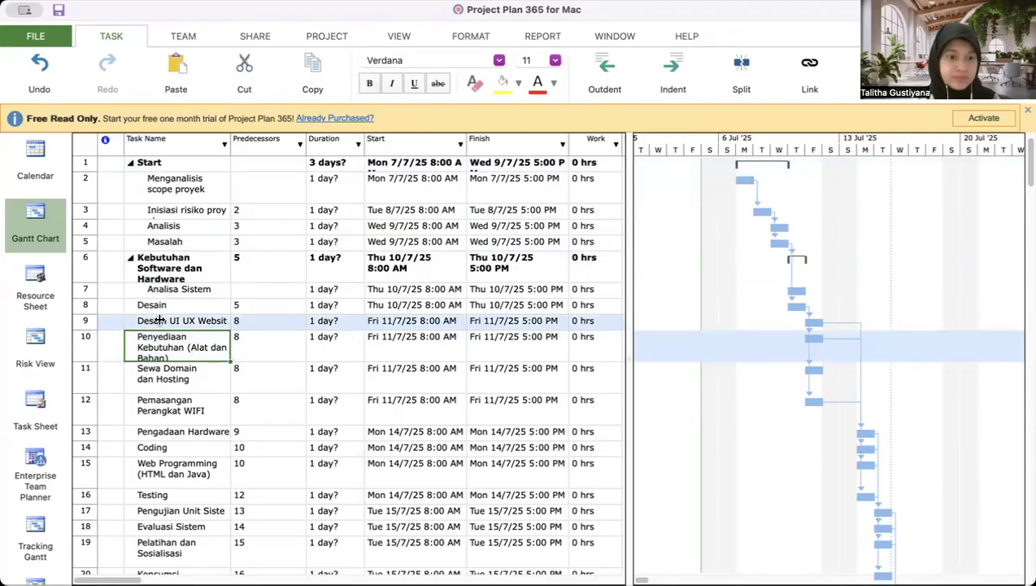
pyautogui.click(160, 321)
pyautogui.click(673, 67)
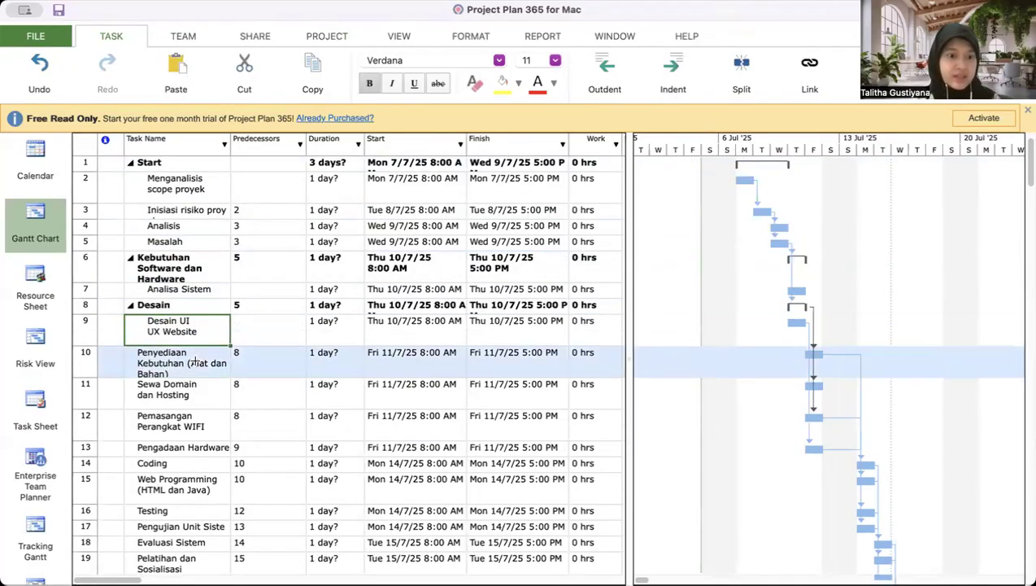
# - Indent Sewa Domain dan Hosting and Pemasangan Perangkat WIFI as subtasks of Penyediaan Kebutuhan (Alat dan Bahan)
pyautogui.click(167, 389)
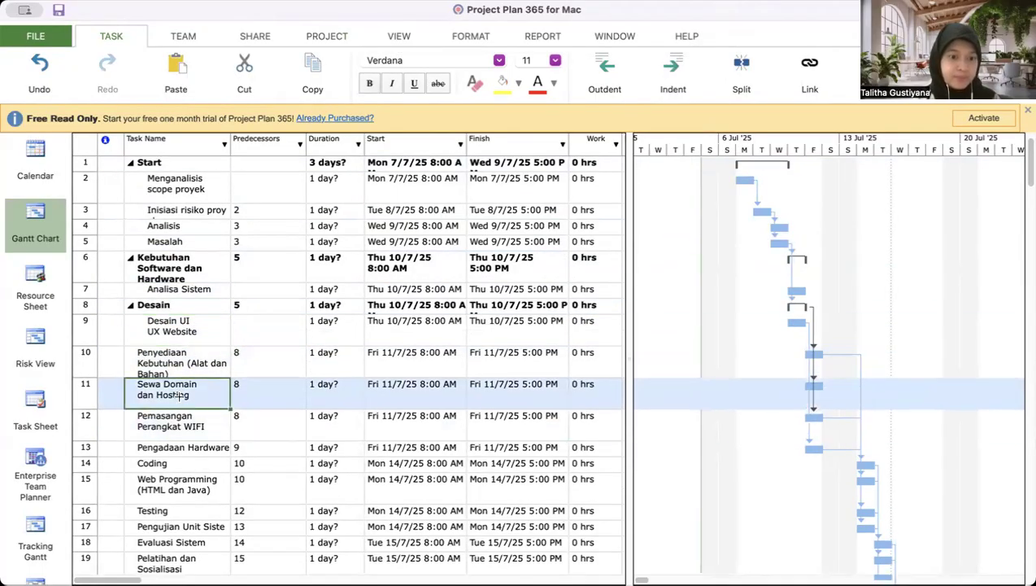
pyautogui.click(674, 66)
pyautogui.scroll(-3, 216, 391)
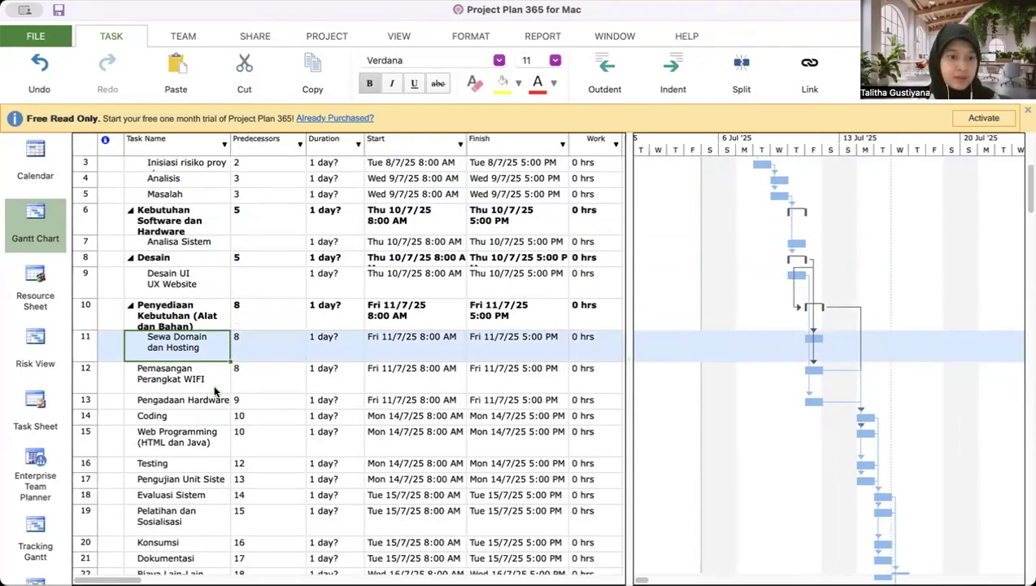
pyautogui.scroll(-1, 216, 391)
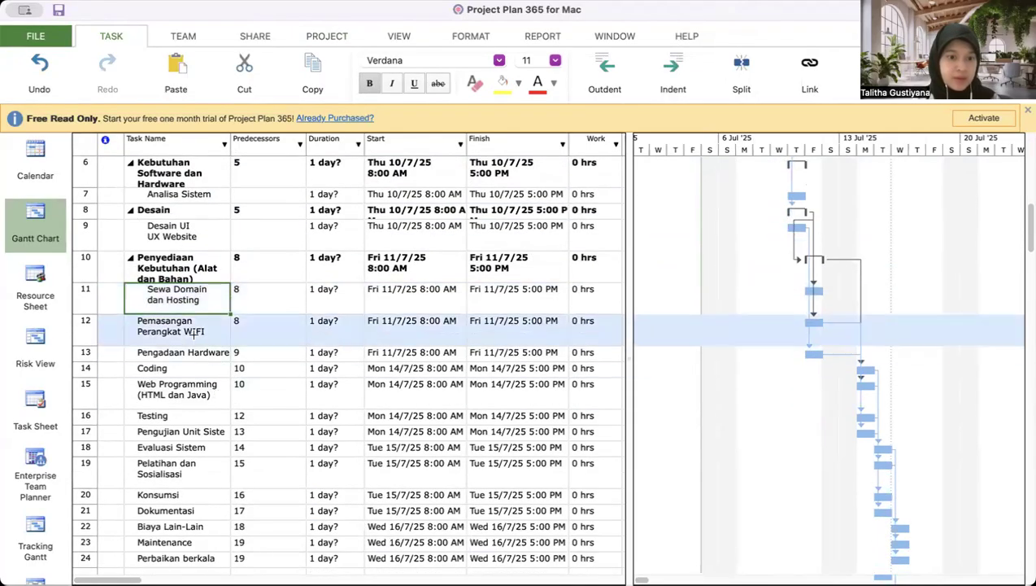
pyautogui.click(192, 336)
pyautogui.click(673, 67)
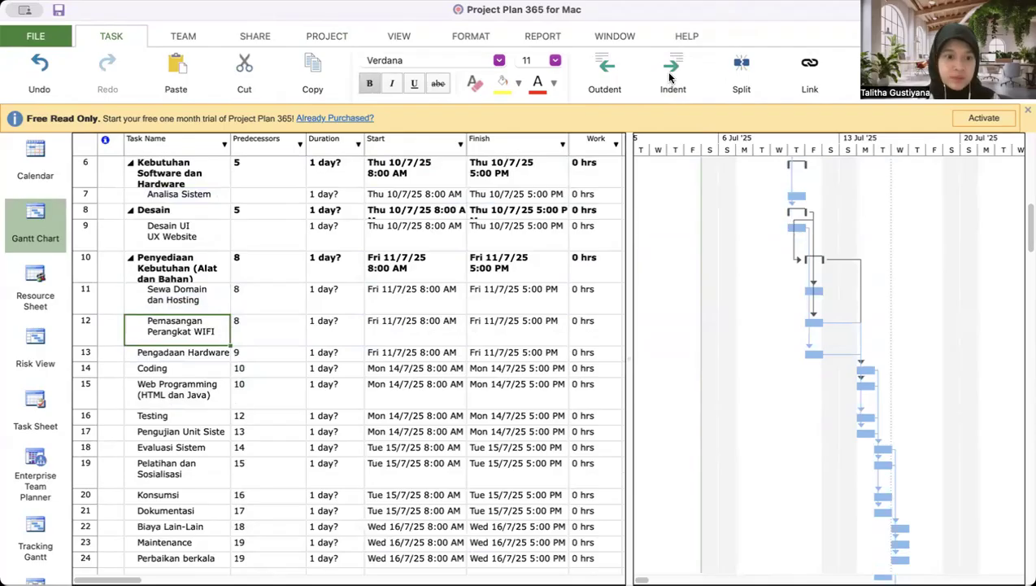
# - Indent Pengadaan Hardware under Penyediaan Kebutuhan and Web Programming (HTML dan Java) under Coding
pyautogui.click(183, 353)
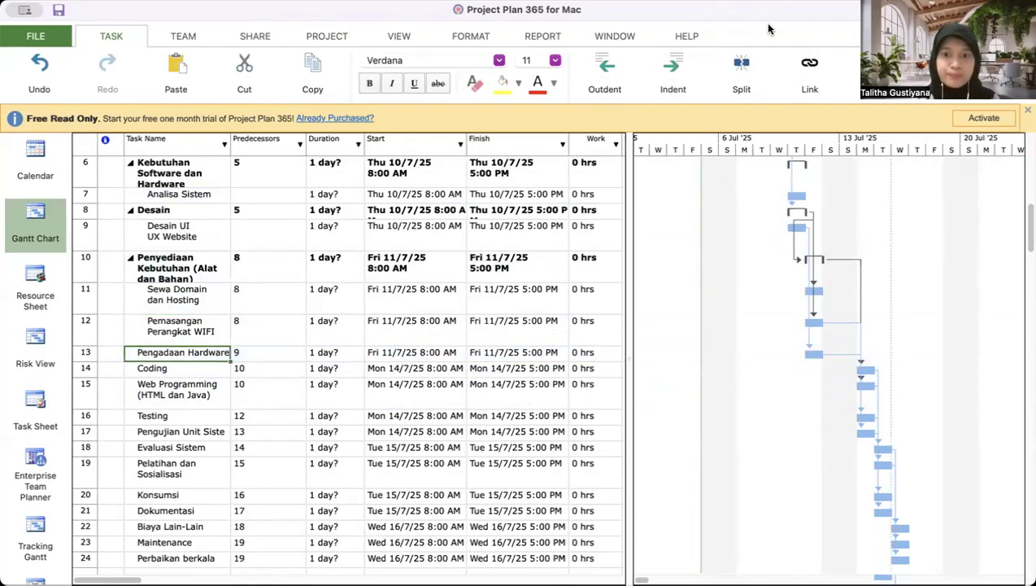
pyautogui.click(671, 69)
pyautogui.click(155, 403)
pyautogui.click(674, 67)
# - Make Pengujian Unit Sistem a subtask of Testing and Evaluasi Sistem a subtask of Pengujian Unit Sistem
pyautogui.scroll(-3, 200, 348)
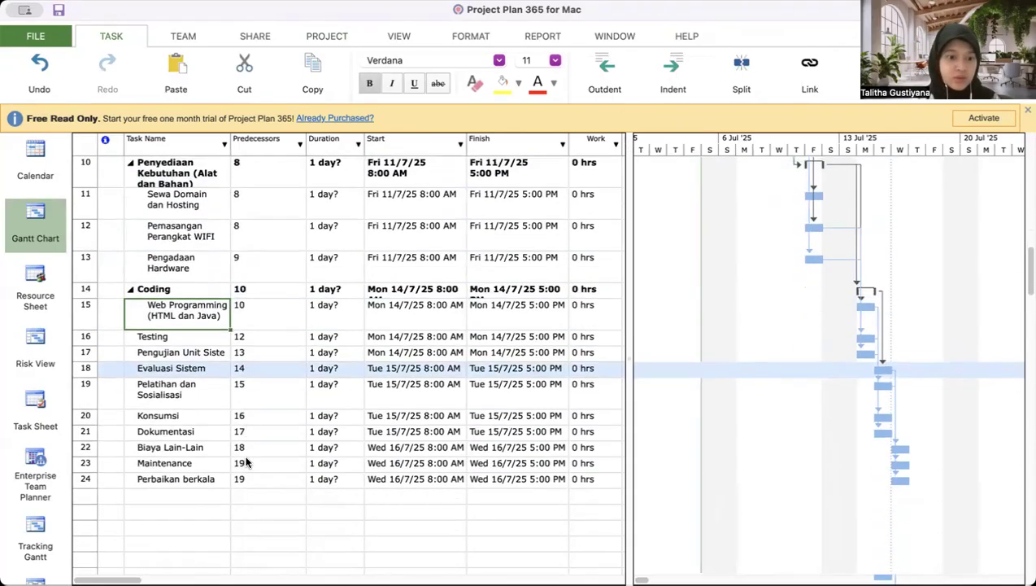
pyautogui.click(183, 323)
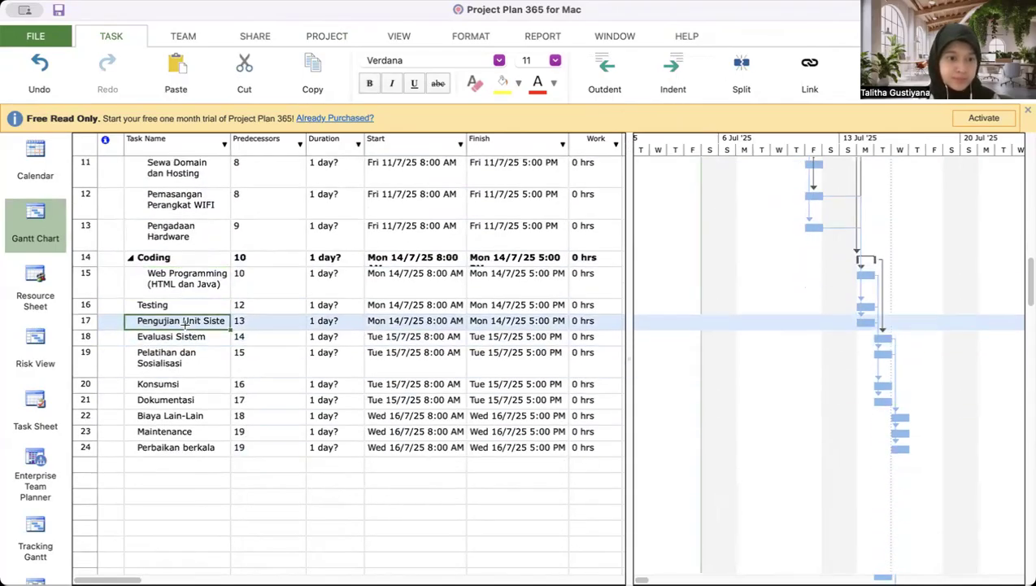
pyautogui.click(674, 69)
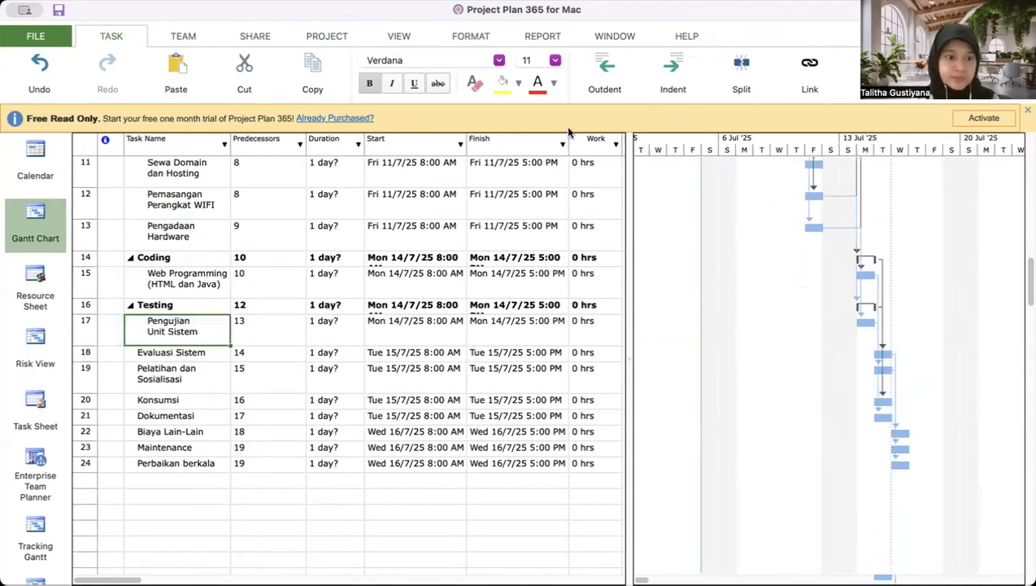
pyautogui.click(130, 354)
pyautogui.hotkey('alt', 'shift', 'Right')
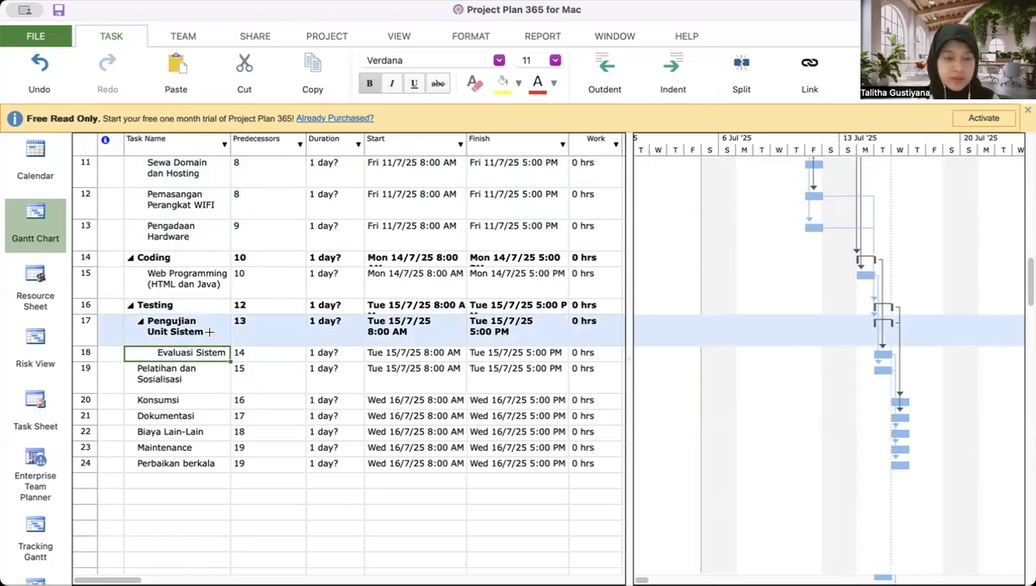
pyautogui.hotkey('alt', 'shift', 'Left')
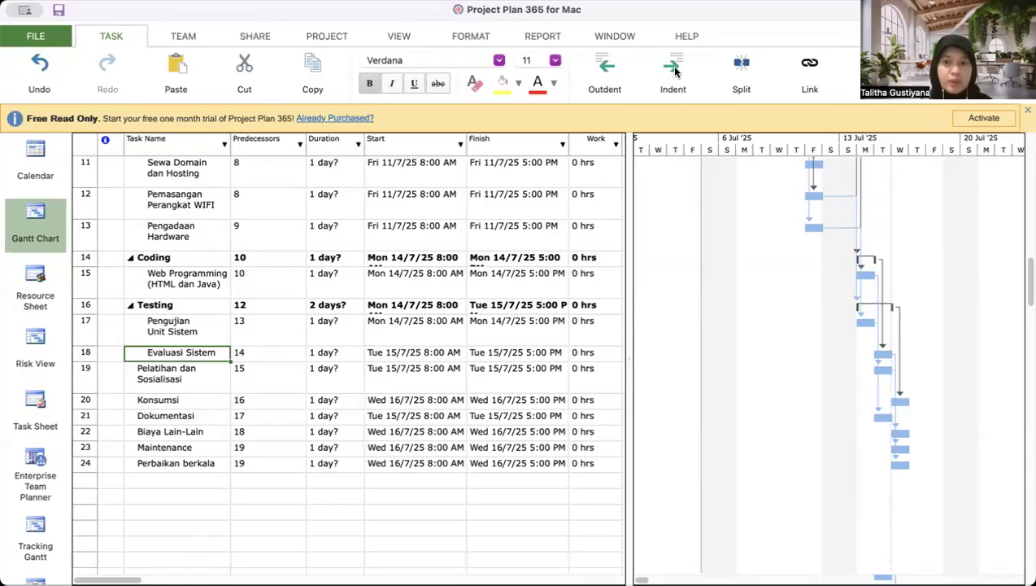
pyautogui.click(674, 68)
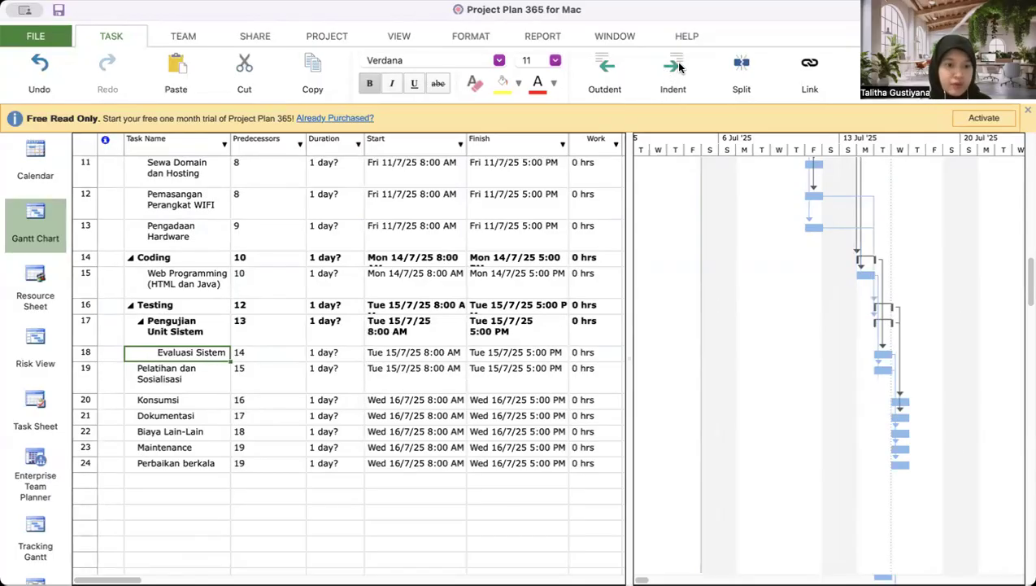
# - Indent Konsumsi, Dokumentasi and Biaya Lain-Lain as subtasks of Pelatihan dan Sosialisasi
pyautogui.click(173, 382)
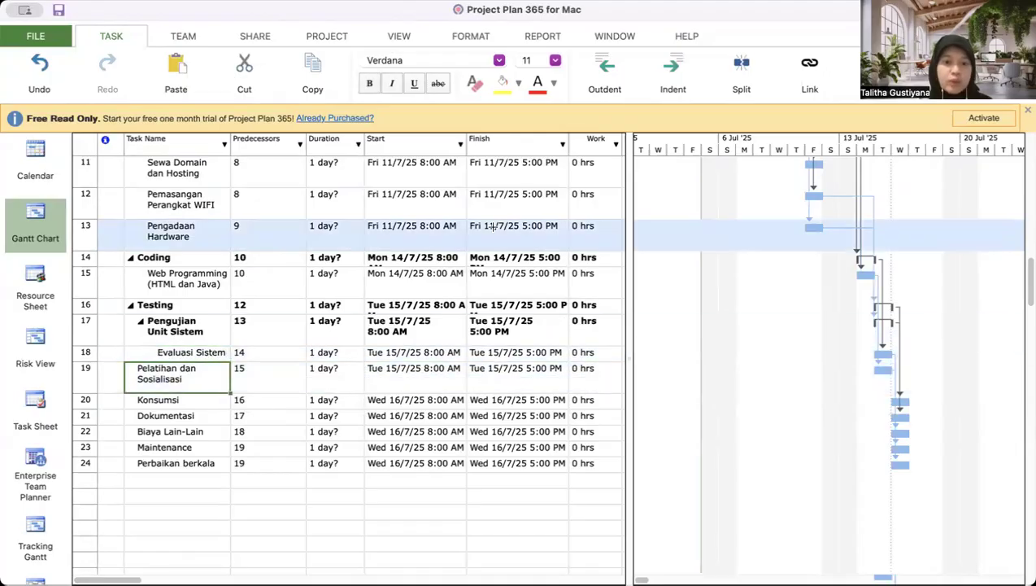
pyautogui.click(210, 403)
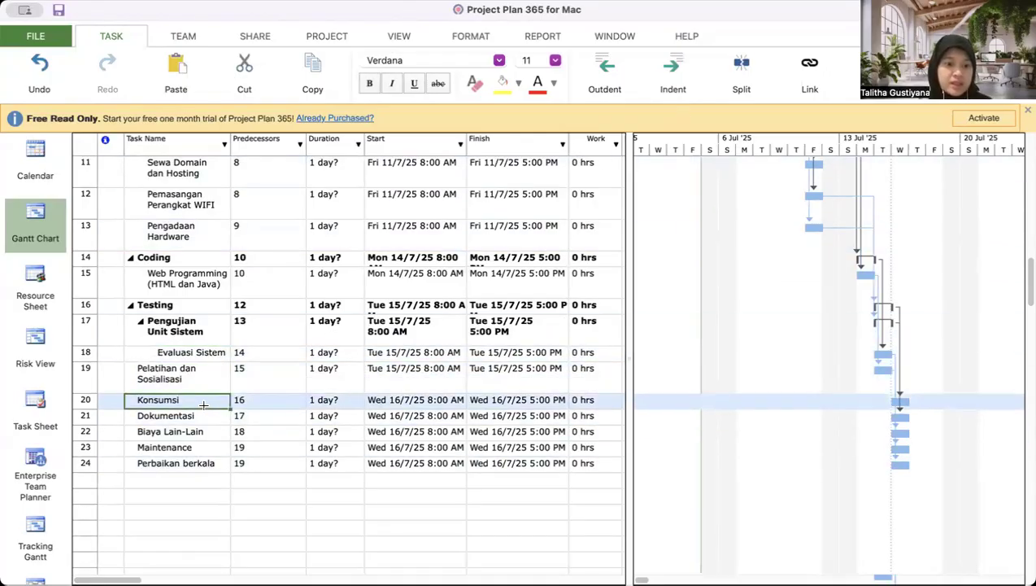
pyautogui.click(674, 68)
pyautogui.click(159, 416)
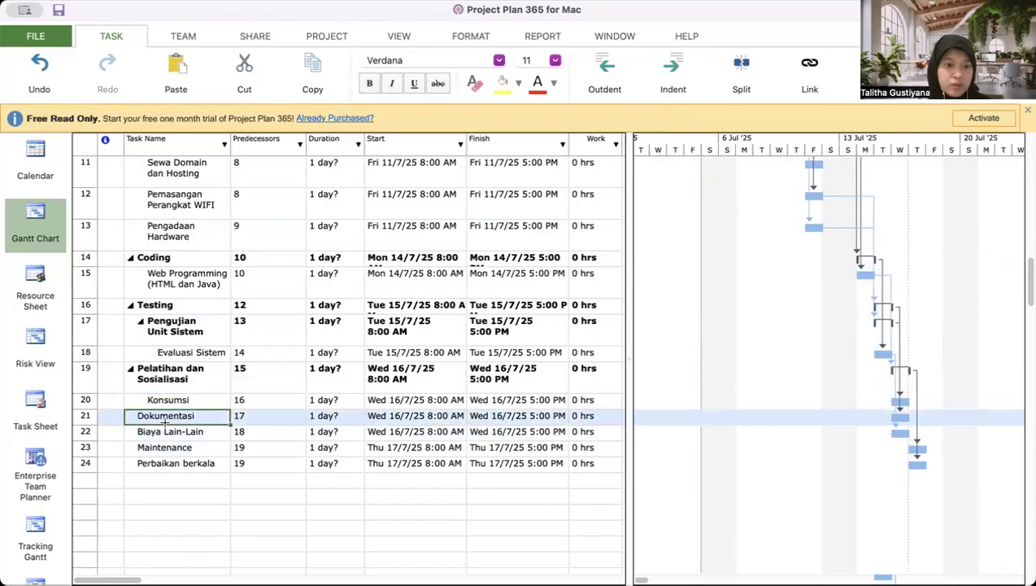
pyautogui.click(672, 68)
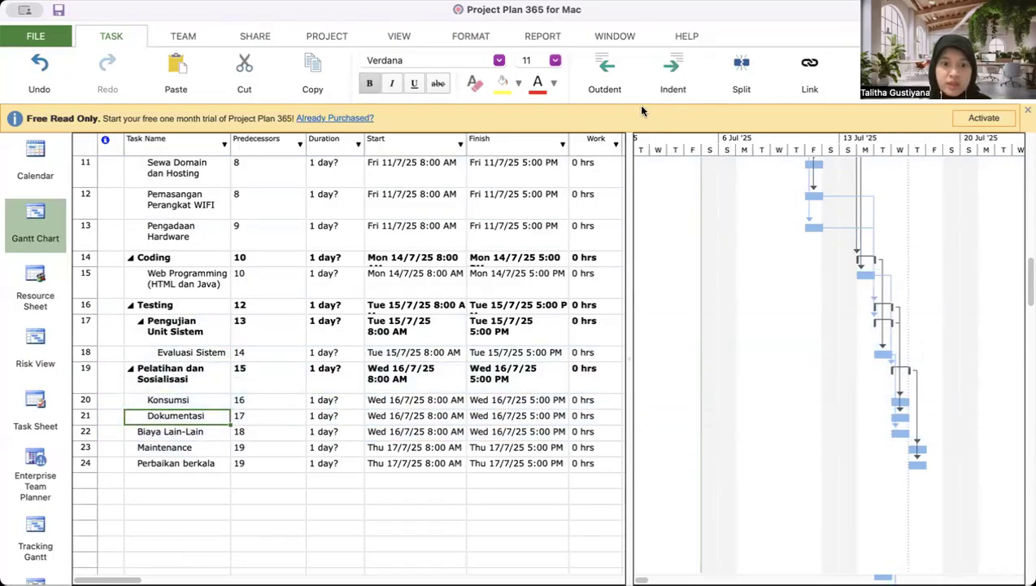
pyautogui.click(210, 434)
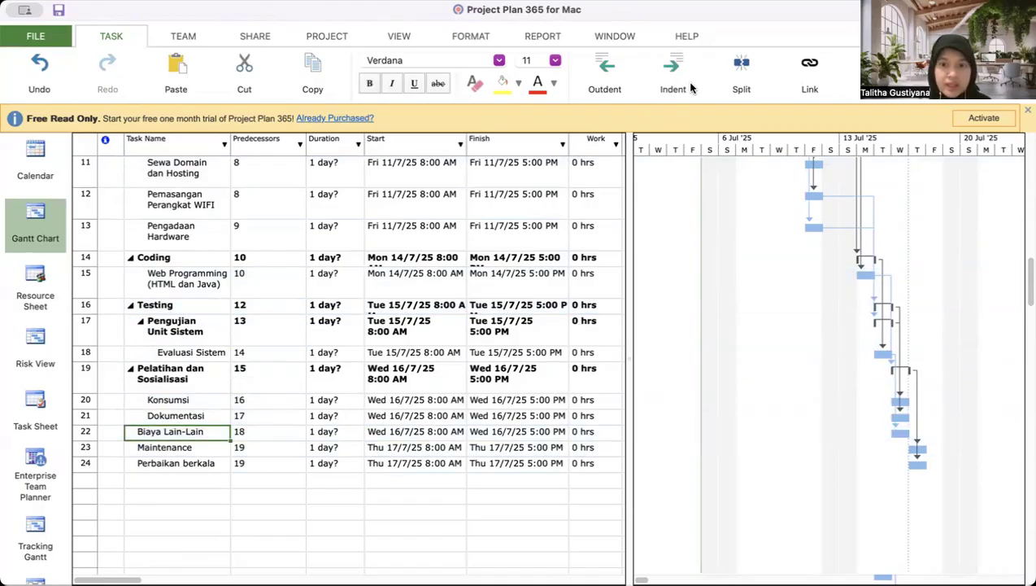
pyautogui.click(672, 68)
# - Indent Dokumentasi and Biaya Lain-Lain one more level so they sit under Konsumsi
pyautogui.click(193, 415)
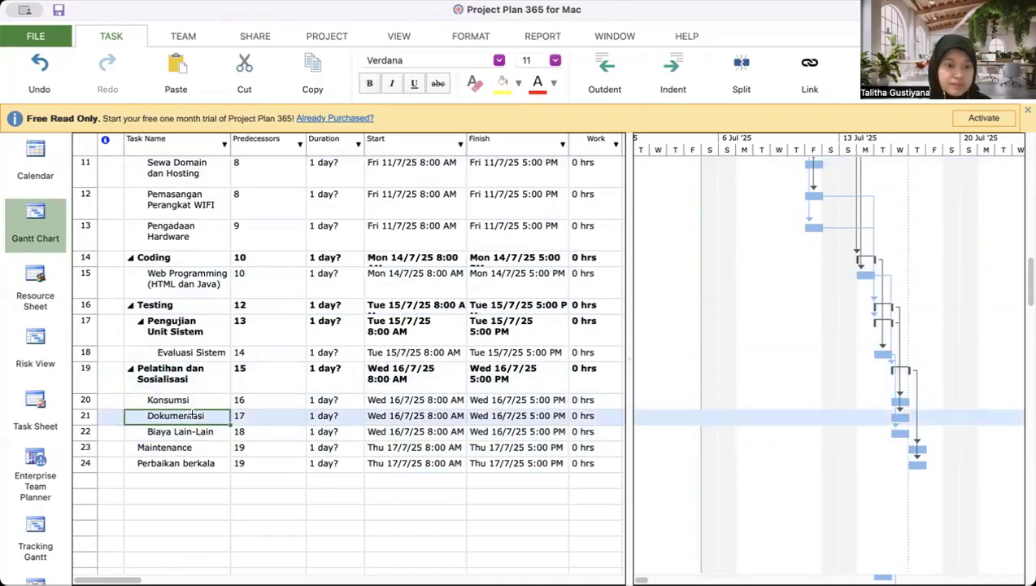
pyautogui.click(197, 399)
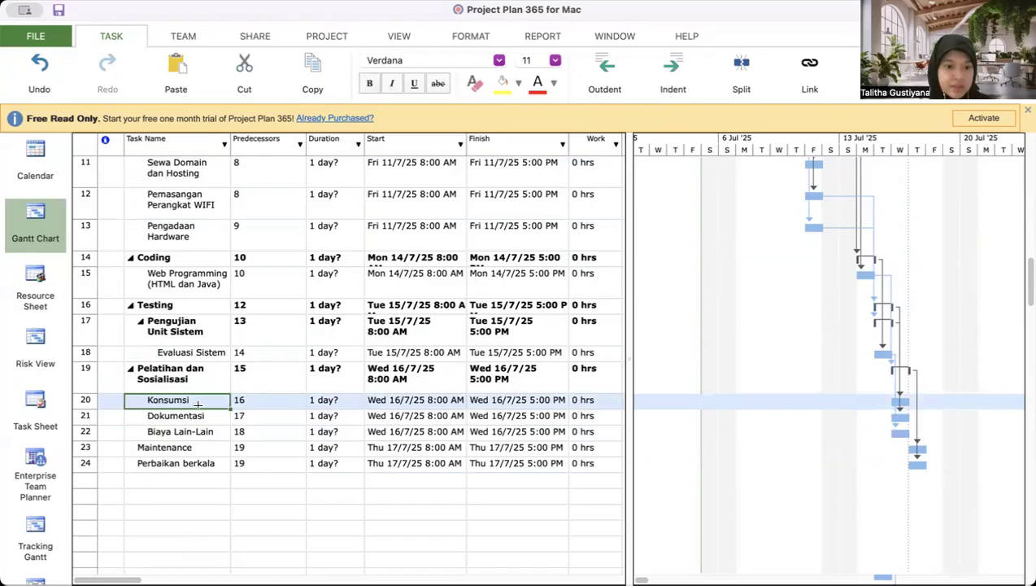
pyautogui.click(193, 415)
pyautogui.click(669, 75)
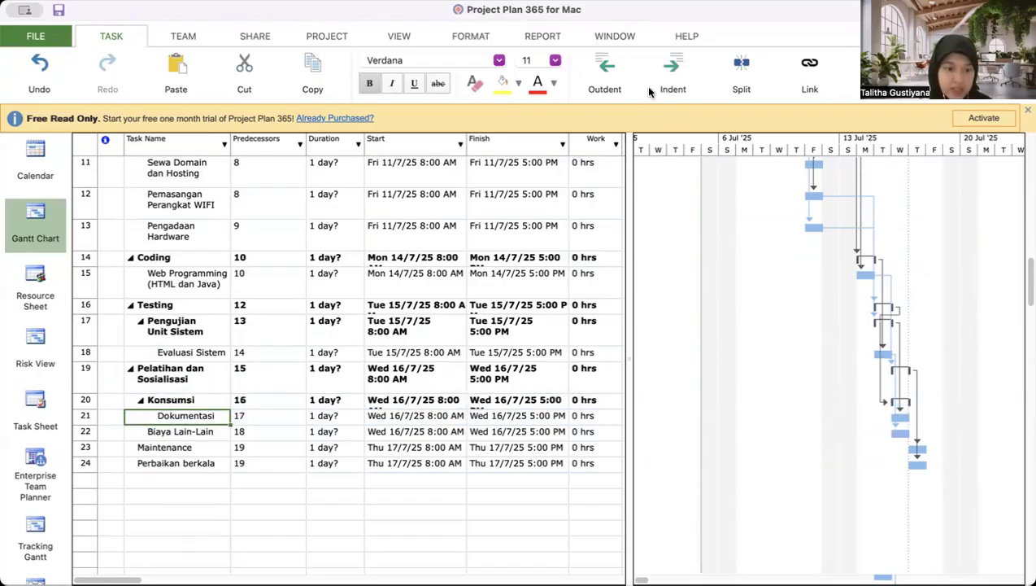
pyautogui.click(179, 431)
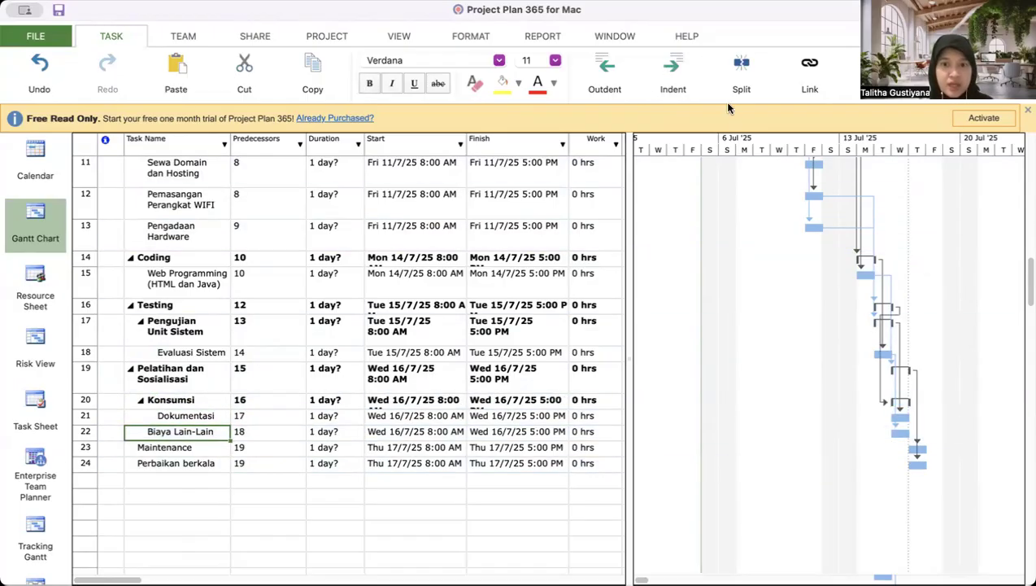
pyautogui.click(675, 73)
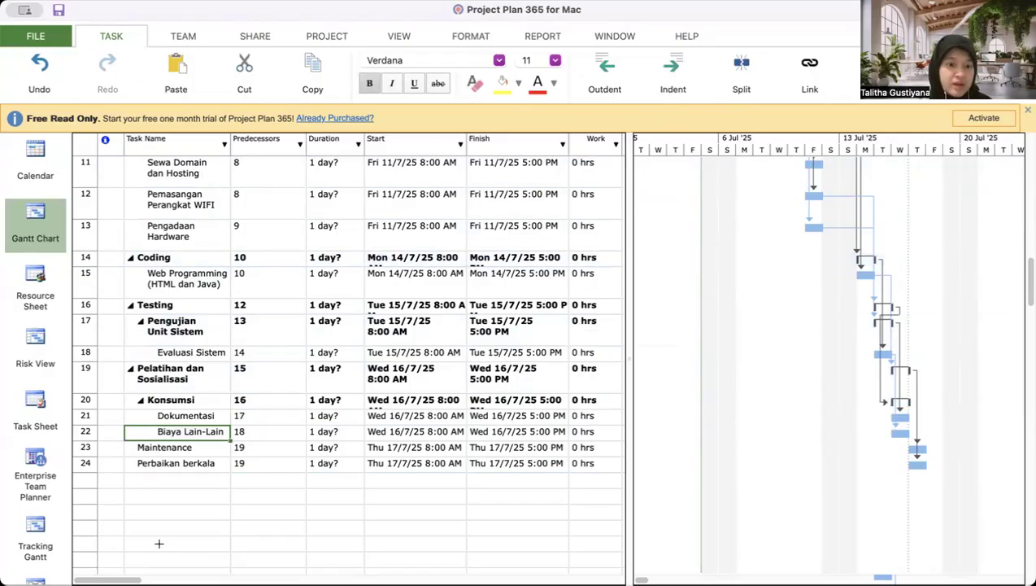
# - Indent Maintenance one level and nest Perbaikan berkala beneath it
pyautogui.click(187, 447)
pyautogui.click(673, 67)
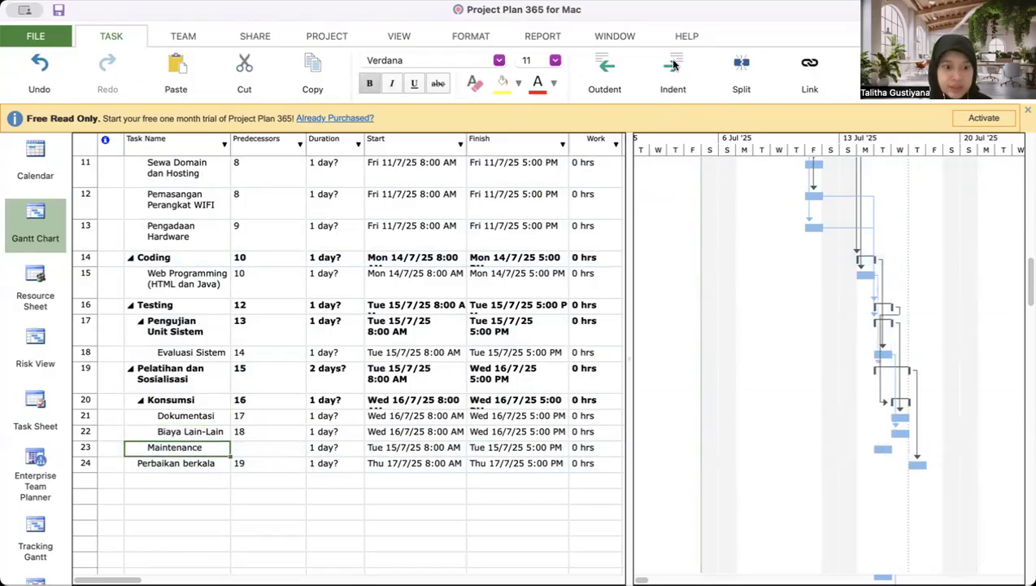
pyautogui.click(163, 463)
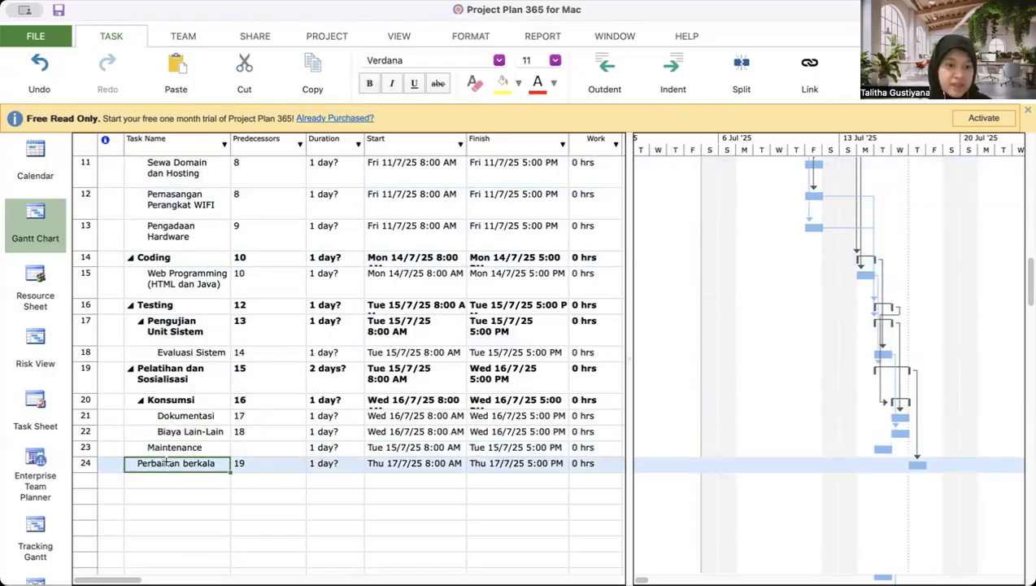
pyautogui.click(675, 66)
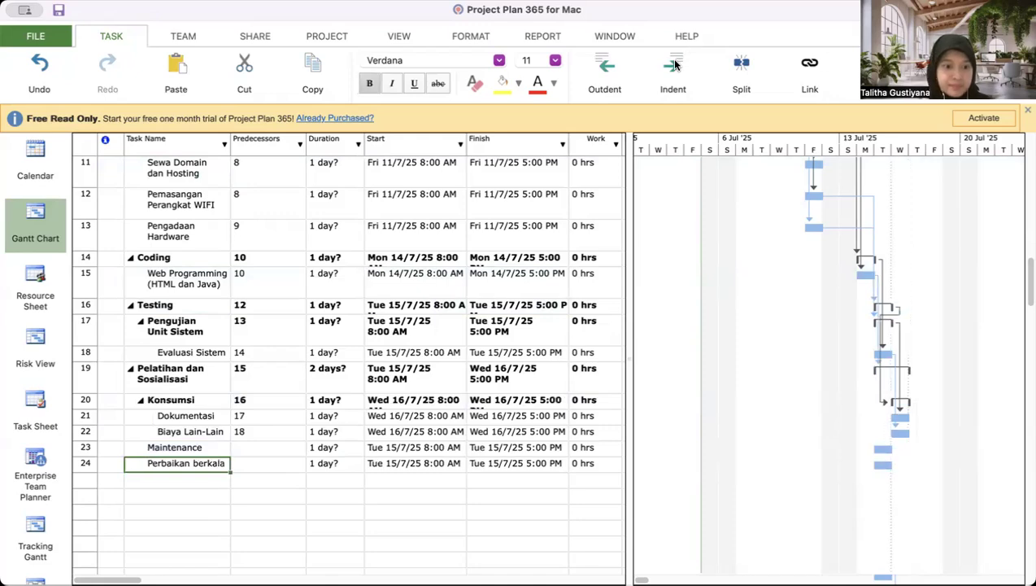
pyautogui.click(677, 69)
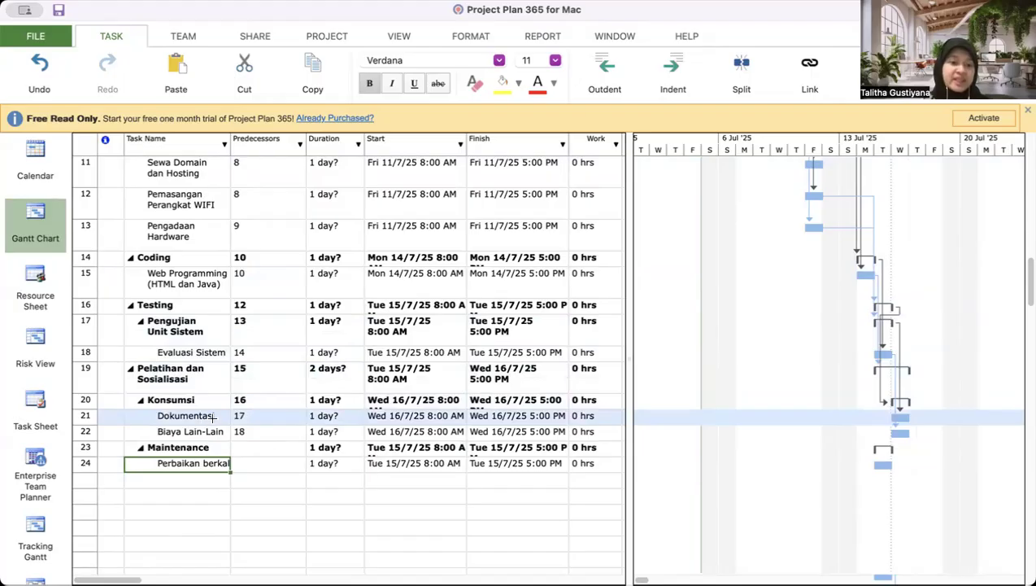
# - Outdent Maintenance to the top level, with Perbaikan berkala one level below as its subtask
pyautogui.click(596, 65)
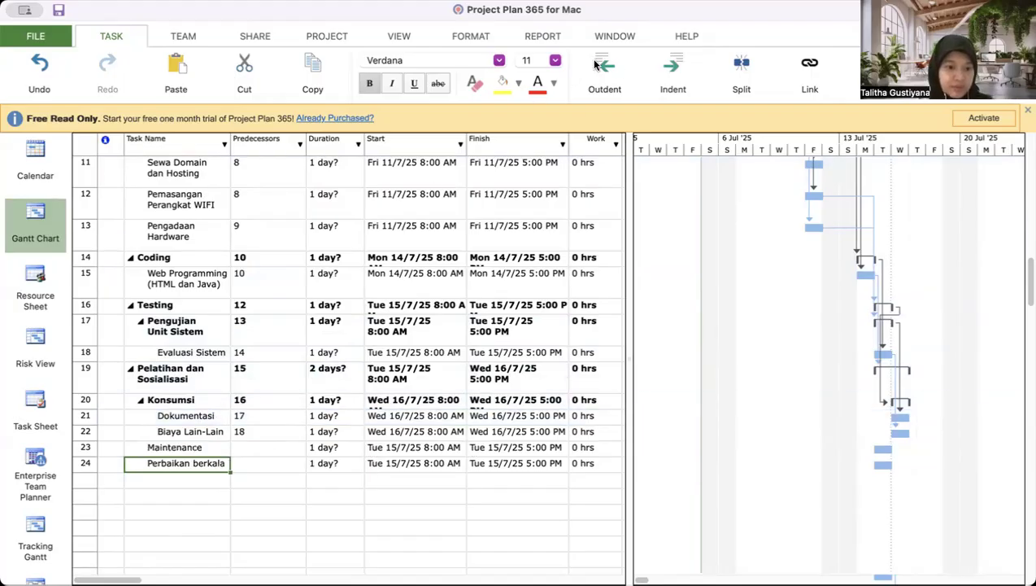
pyautogui.click(178, 446)
pyautogui.click(673, 70)
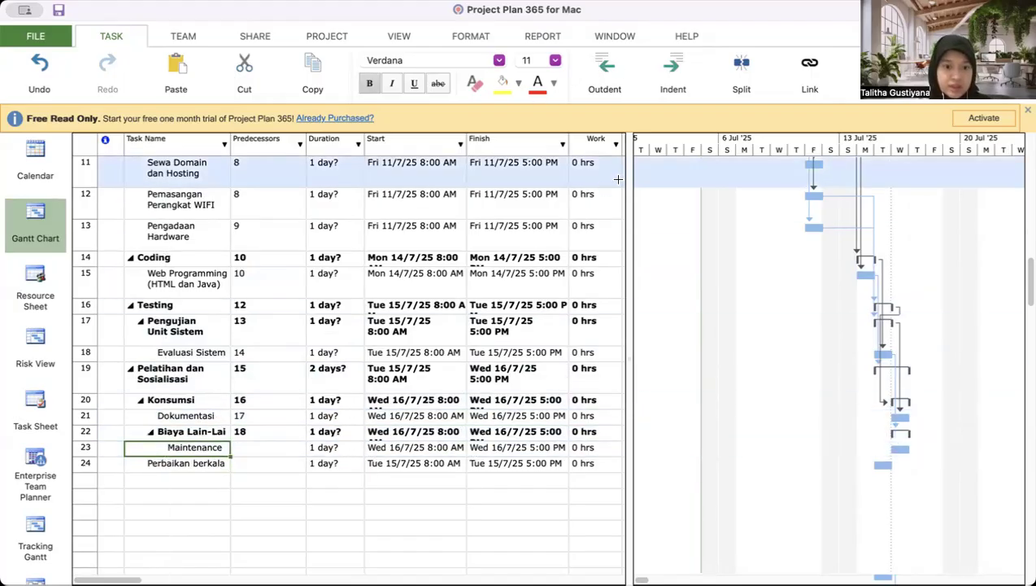
pyautogui.click(603, 72)
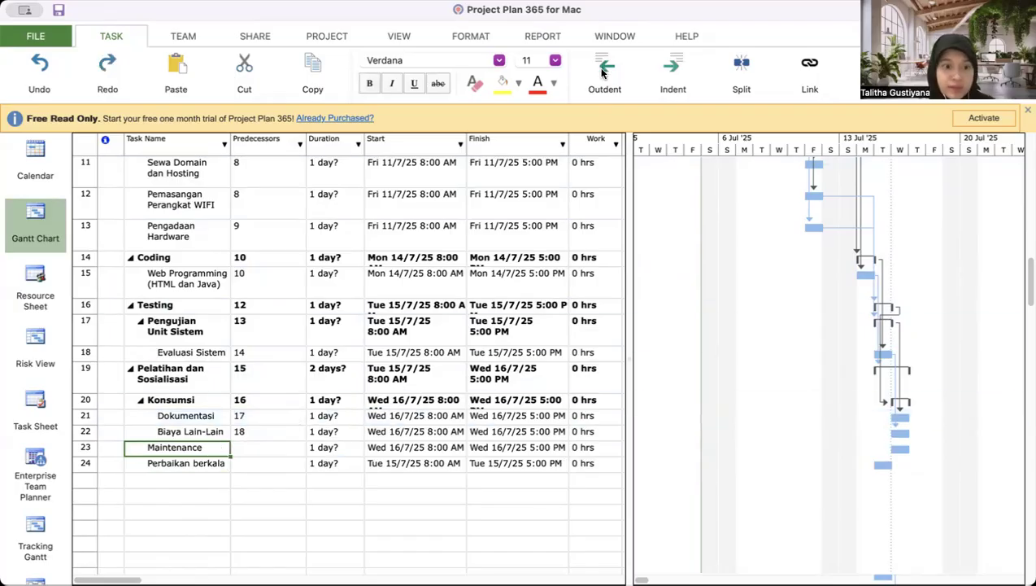
pyautogui.click(191, 470)
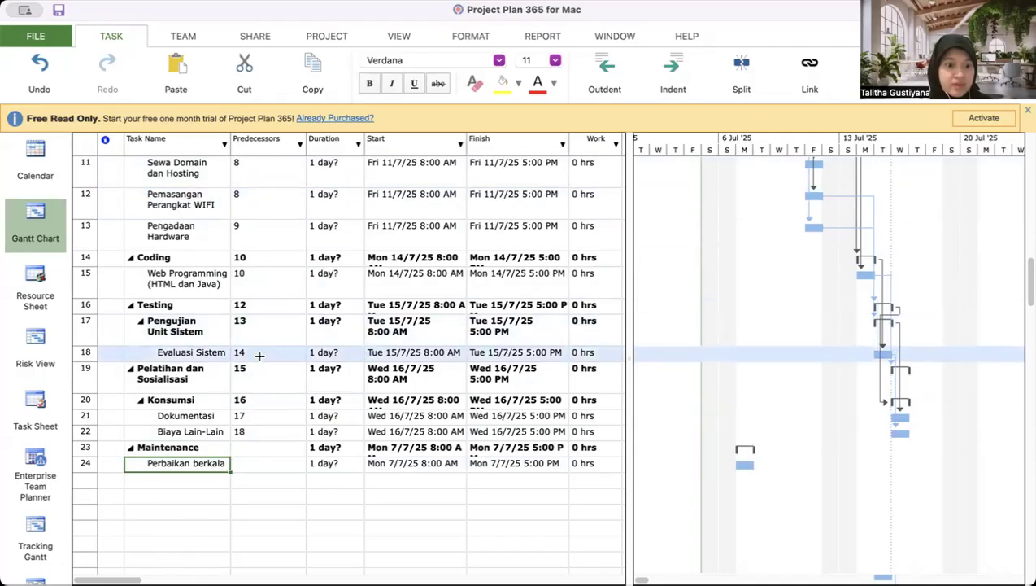
pyautogui.click(191, 352)
pyautogui.scroll(5, 331, 274)
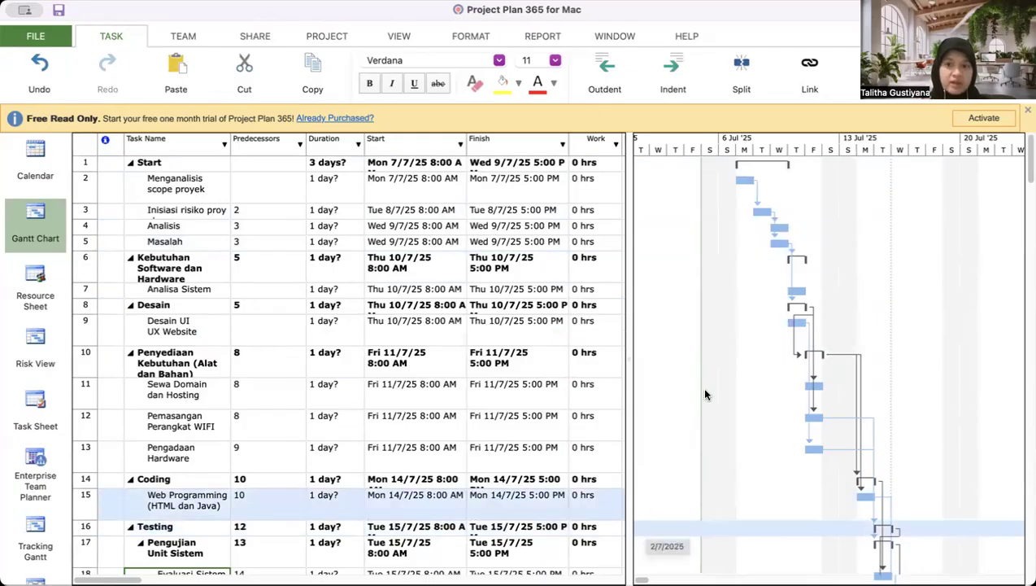
pyautogui.doubleClick(710, 143)
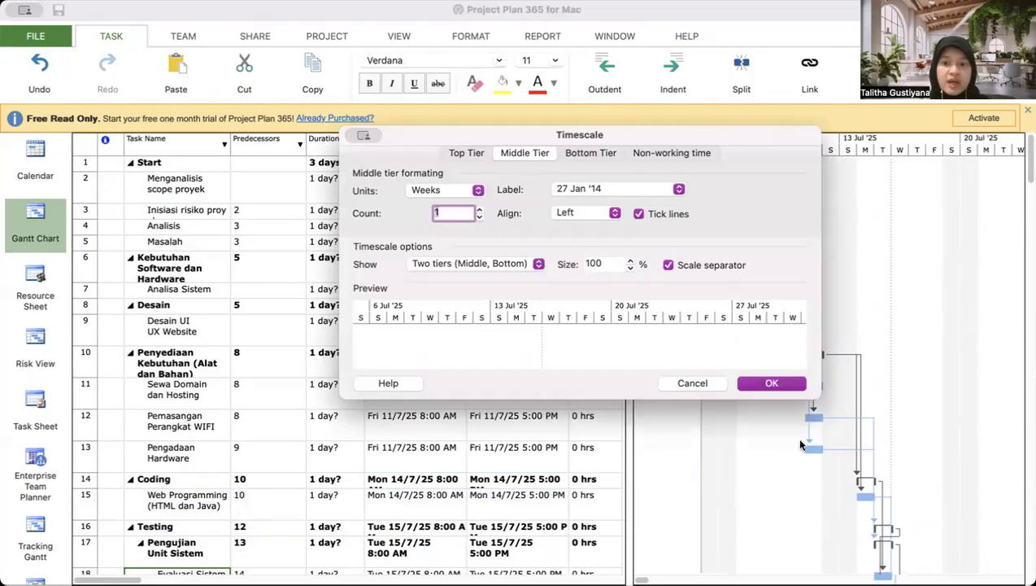
pyautogui.click(701, 383)
# - Open the working time settings and create a base calendar named CALENDAR 2025 as a copy of the Standard calendar
pyautogui.click(332, 36)
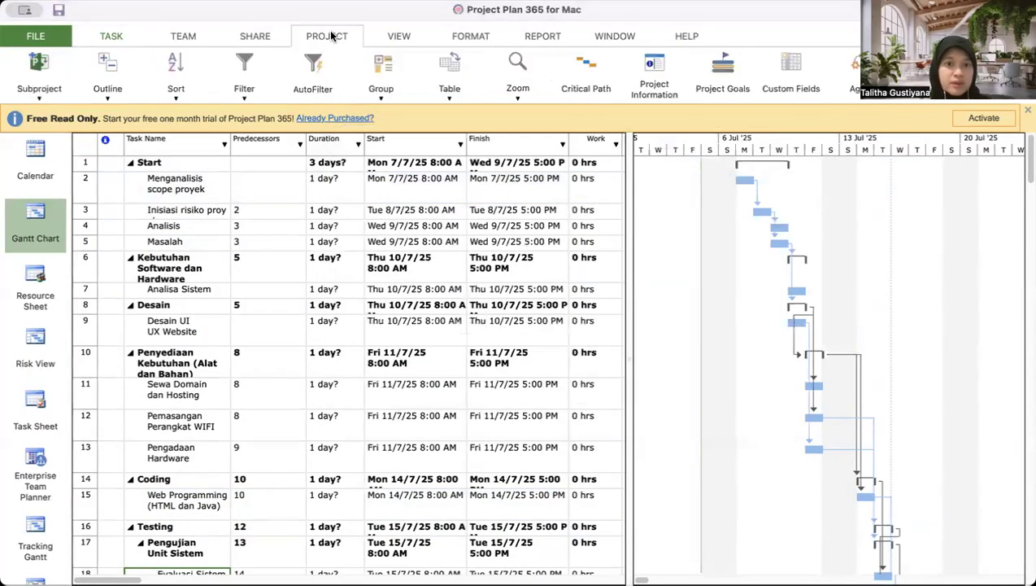
pyautogui.click(413, 36)
pyautogui.click(329, 36)
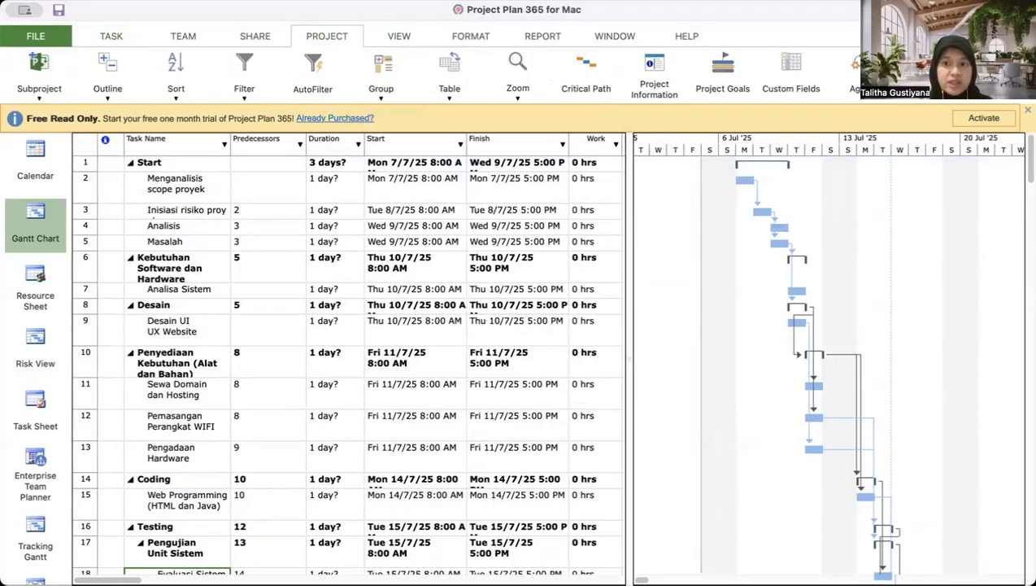
pyautogui.click(926, 73)
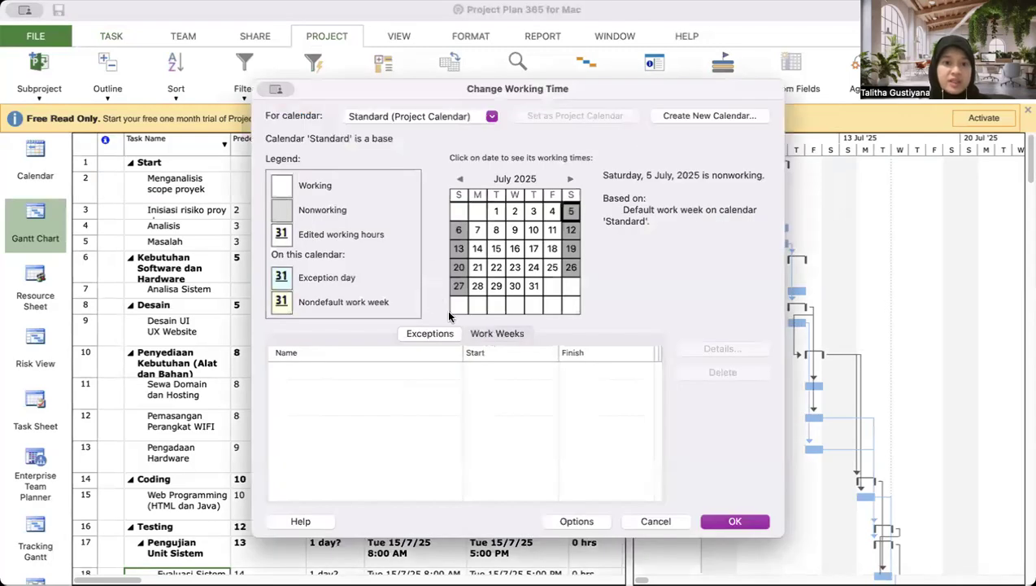
pyautogui.click(722, 114)
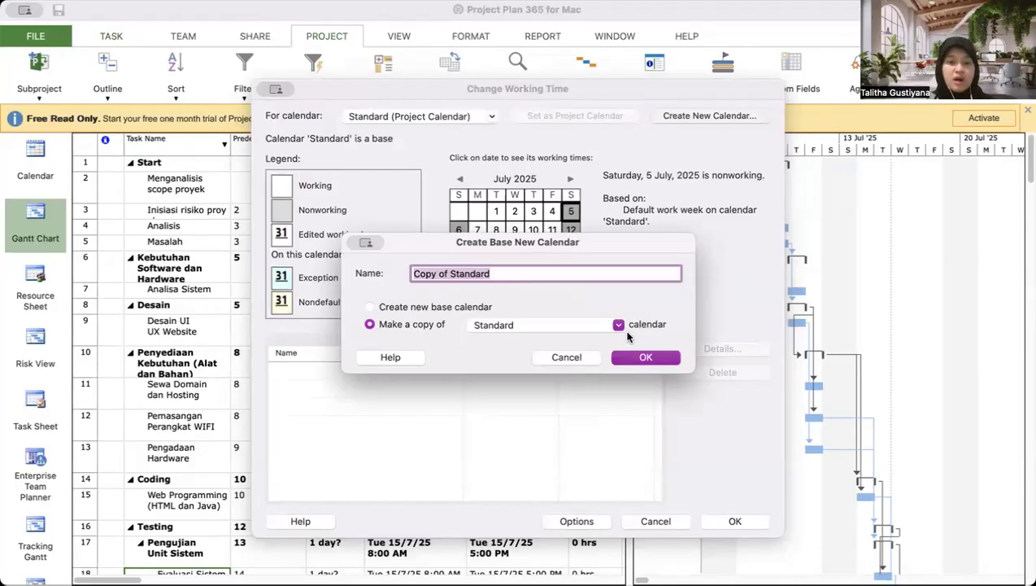
pyautogui.write('CA')
pyautogui.press('BackSpace')
pyautogui.press('BackSpace')
pyautogui.write('CALENDAR 2025')
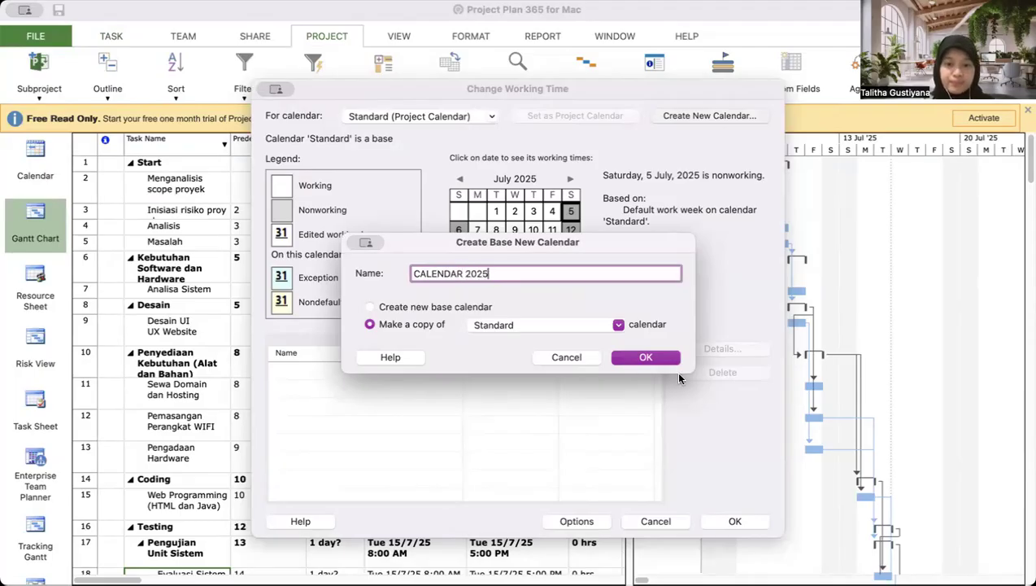
pyautogui.click(664, 358)
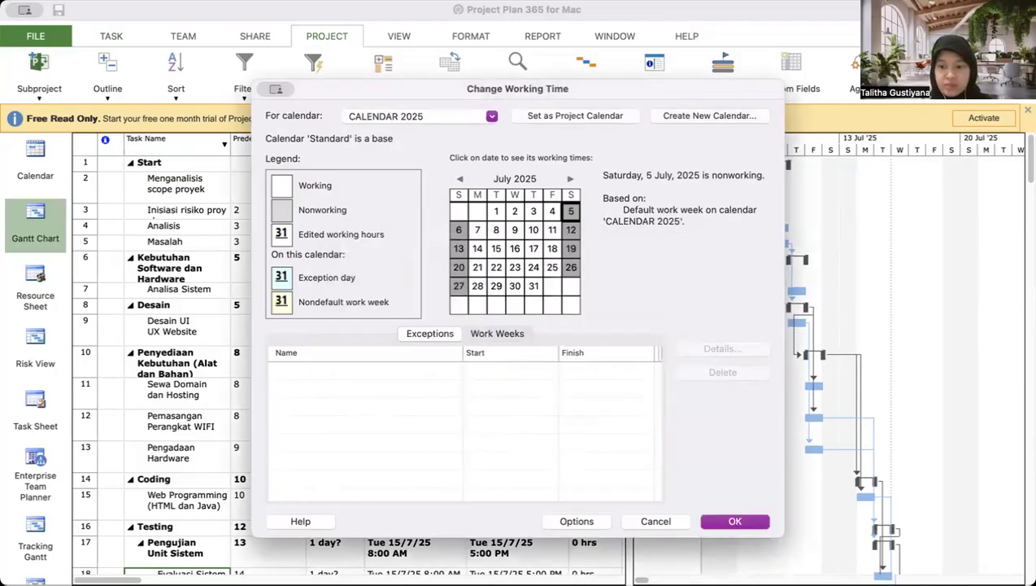
# - Switch to the libur-nasional image in the image viewer to consult the 2025 national holidays and collective leave days
pyautogui.click(843, 557)
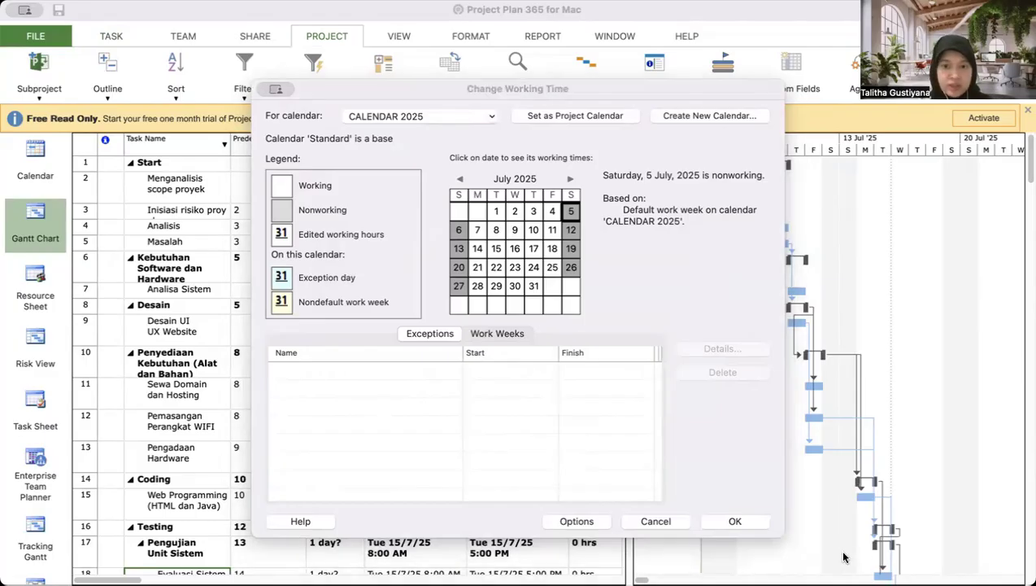
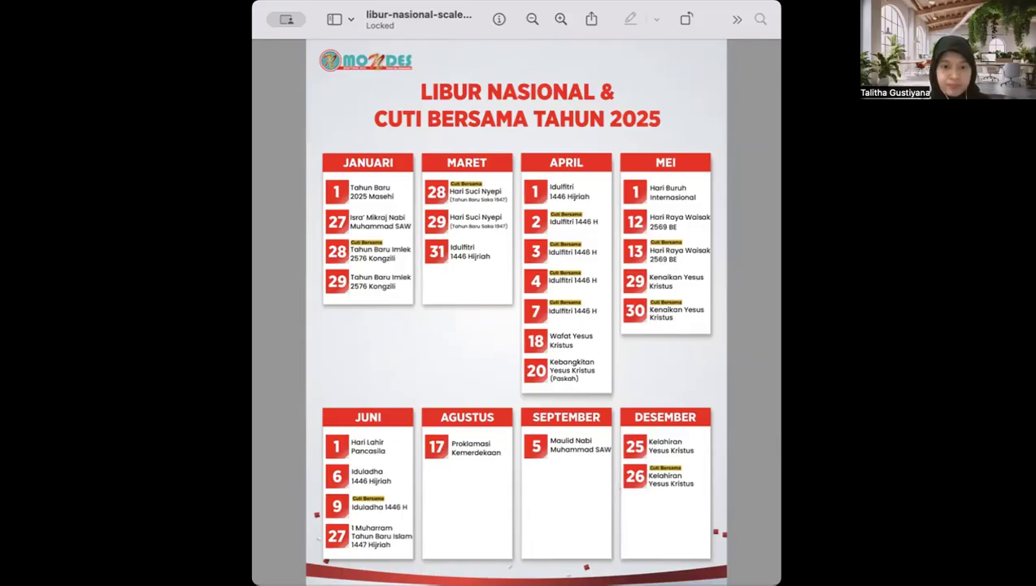
# - Switch back to the Change Working Time dialog and select the first empty exception row of CALENDAR 2025
pyautogui.press('super+Tab')
pyautogui.click(330, 379)
pyautogui.click(312, 369)
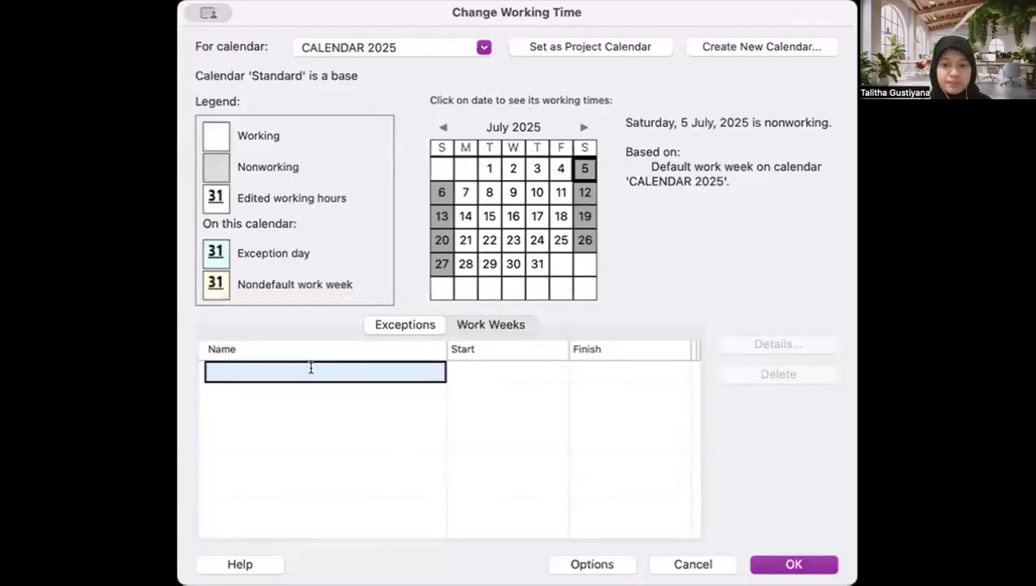
pyautogui.press('super+Tab')
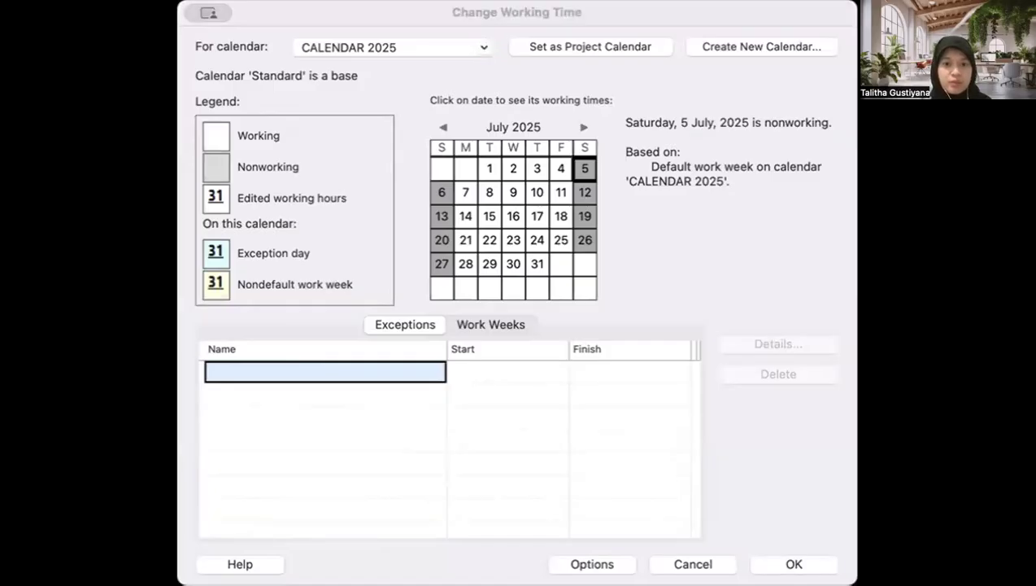
pyautogui.press('super+Tab')
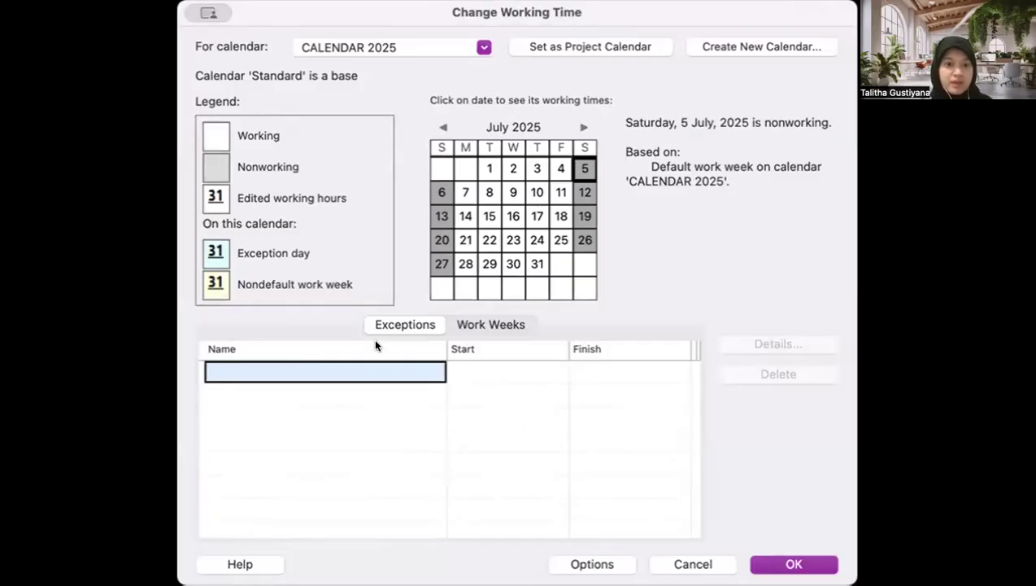
# - Add a calendar exception named Tahun Baru 2025 in the first row of the exceptions list
pyautogui.click(314, 374)
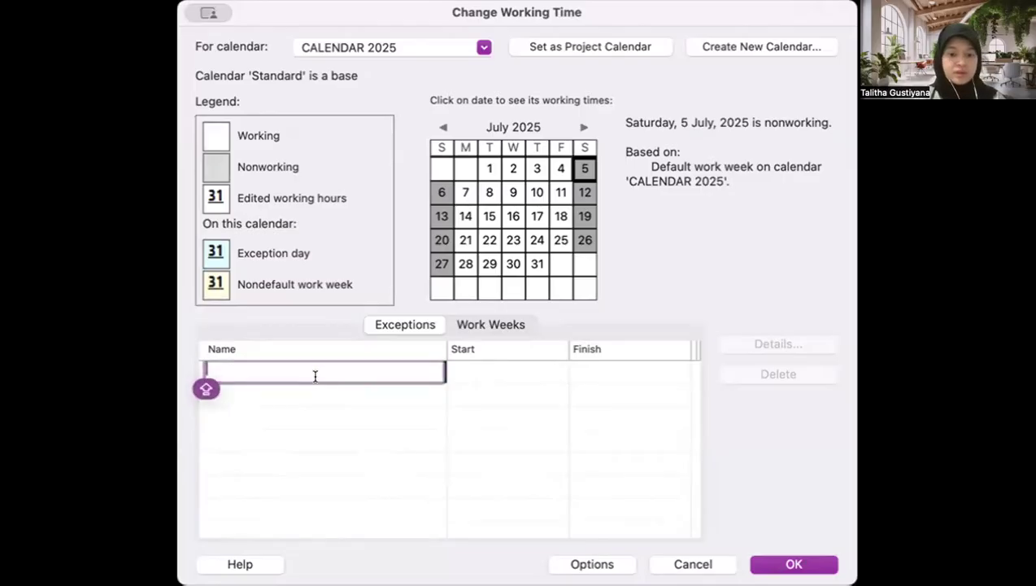
pyautogui.write('Tahun B')
pyautogui.write('aru 2025')
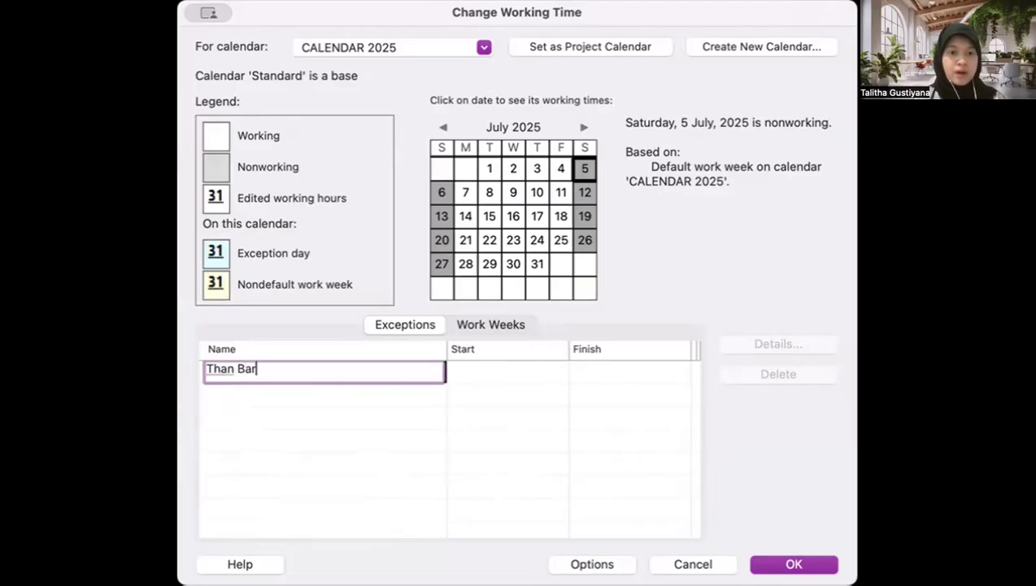
pyautogui.click(220, 368)
pyautogui.press('BackSpace')
pyautogui.write('hu')
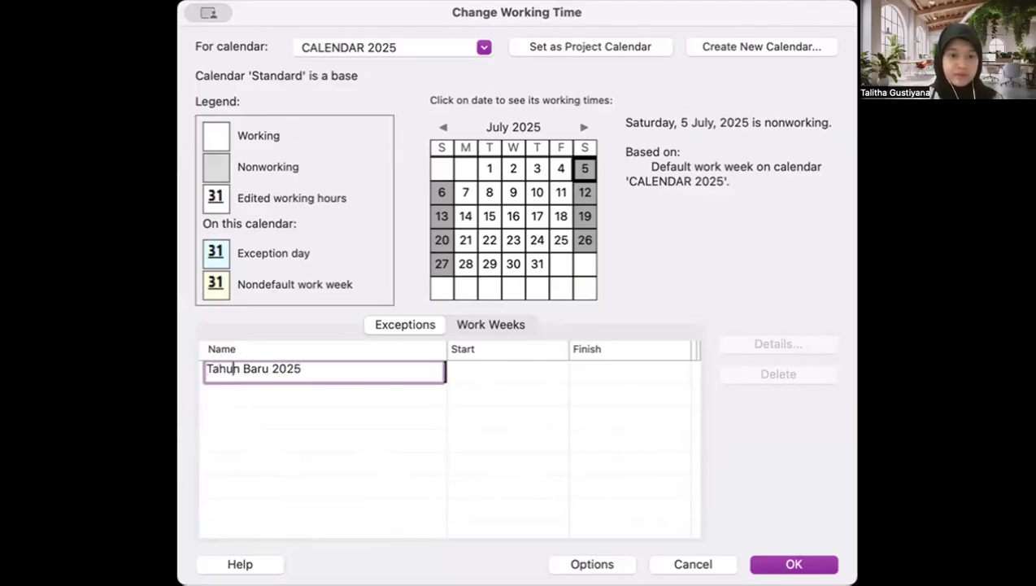
pyautogui.click(540, 390)
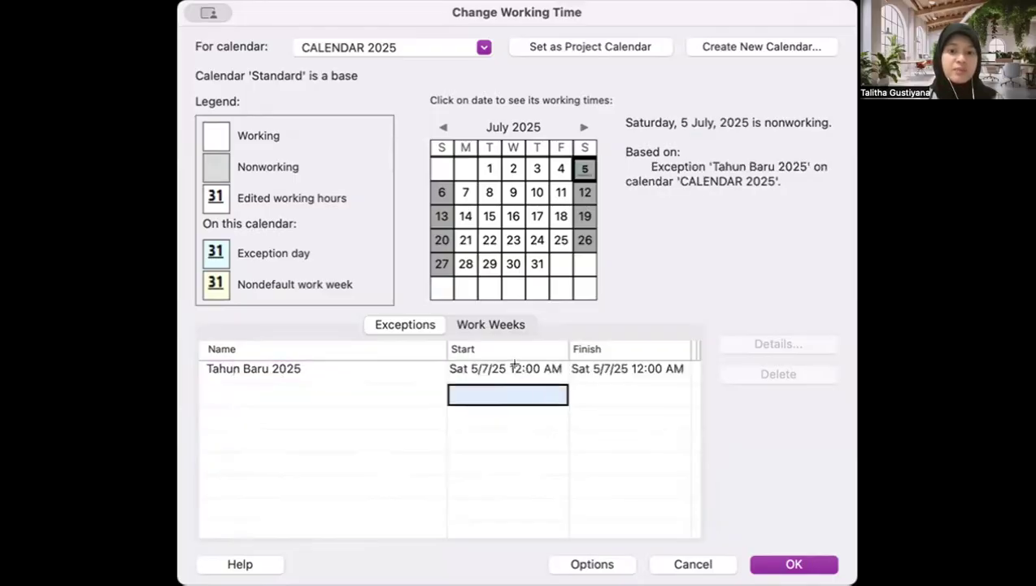
# - Try to set the start of the Tahun Baru 2025 exception to 1 January 2025 through the calendar preview
pyautogui.click(513, 366)
pyautogui.click(518, 367)
pyautogui.click(517, 366)
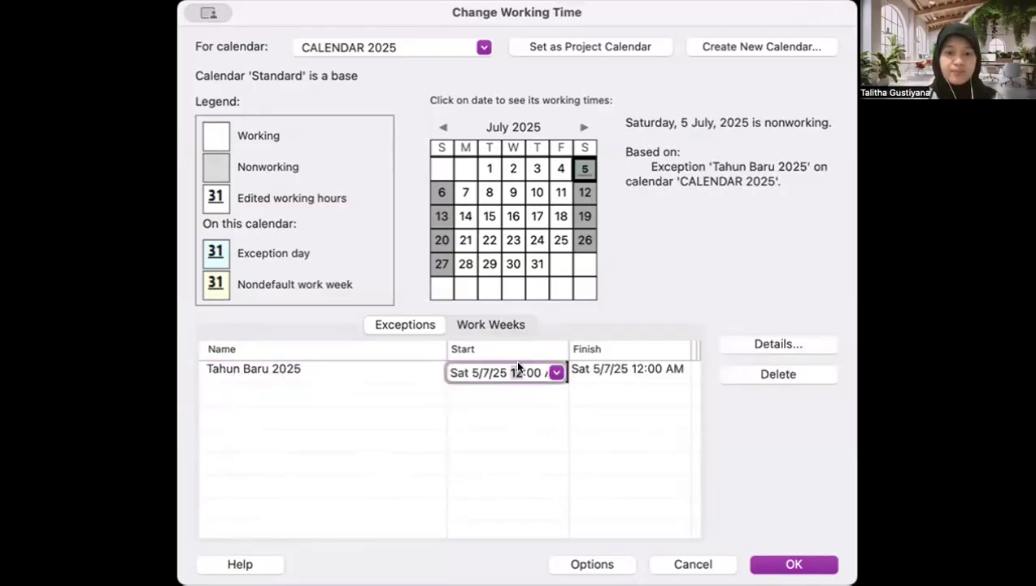
pyautogui.click(444, 127)
pyautogui.click(444, 128)
pyautogui.click(444, 127)
pyautogui.click(444, 128)
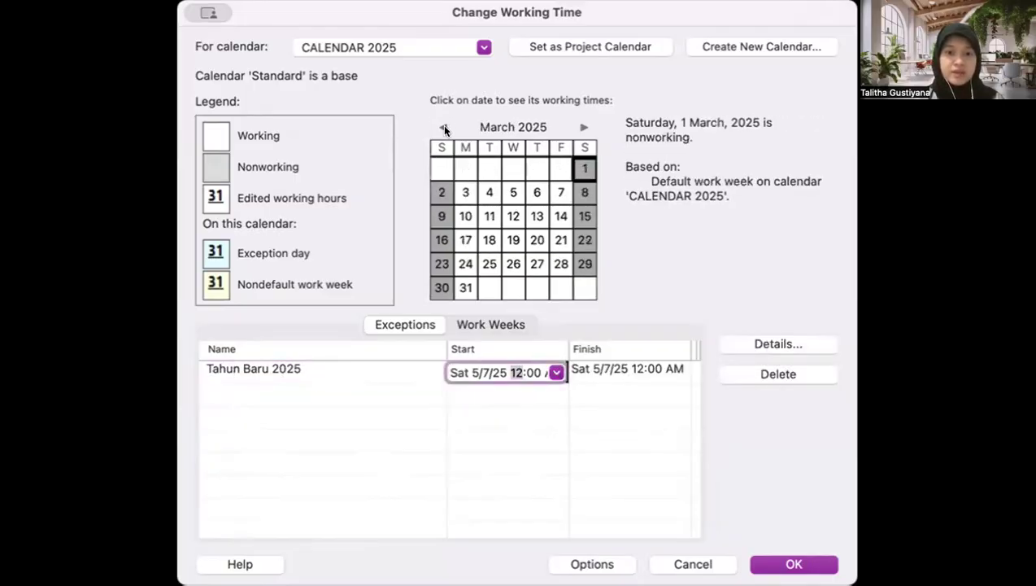
pyautogui.click(444, 128)
pyautogui.click(444, 127)
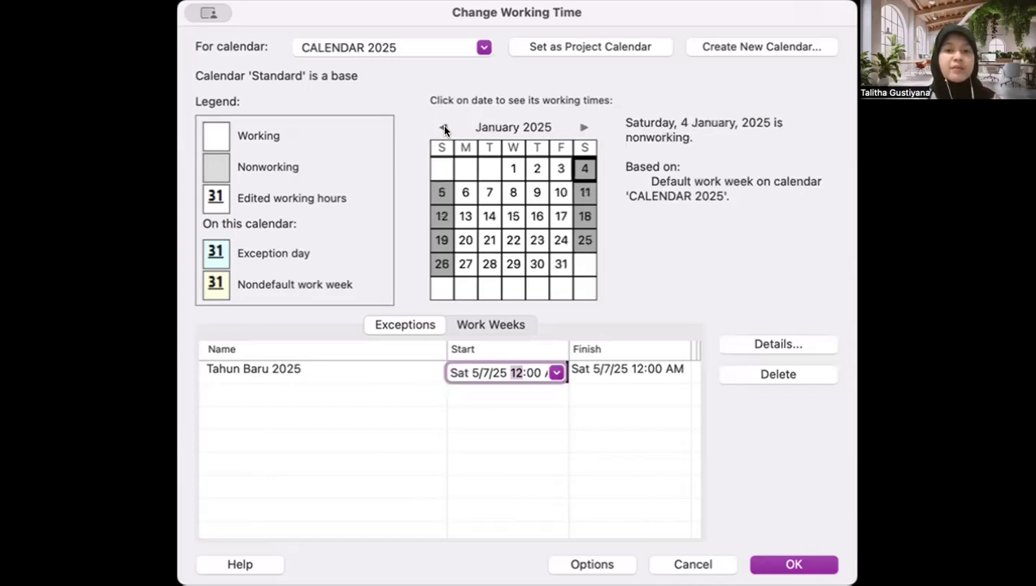
pyautogui.click(512, 168)
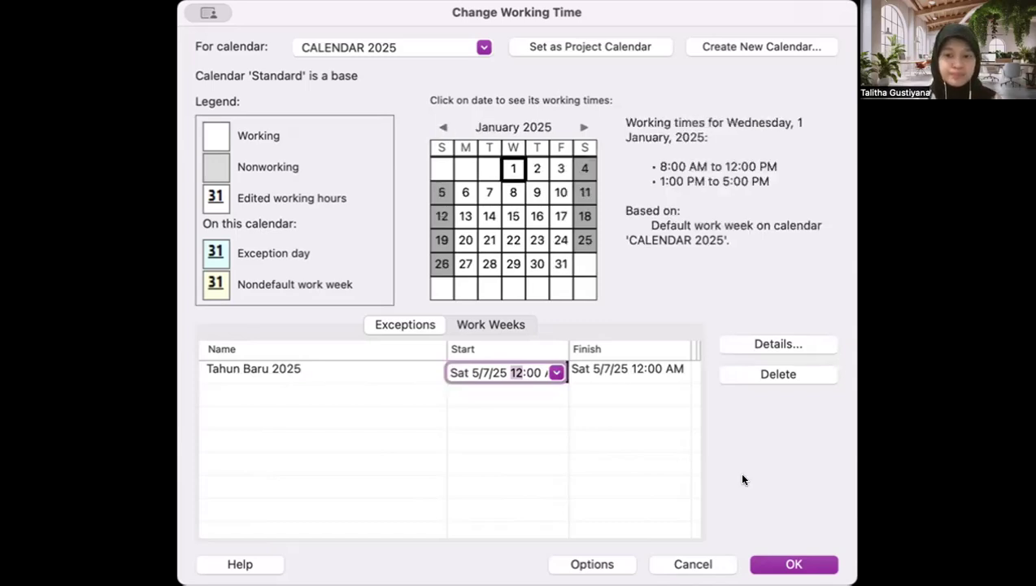
pyautogui.press('Tab')
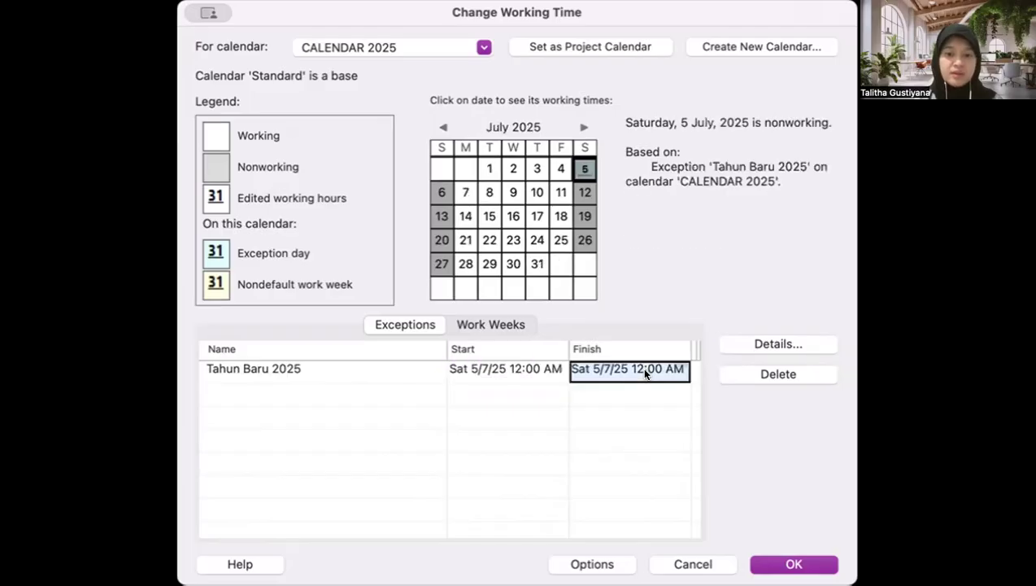
# - Rename the first calendar exception as Kemerdekaan Indonesia
pyautogui.click(354, 369)
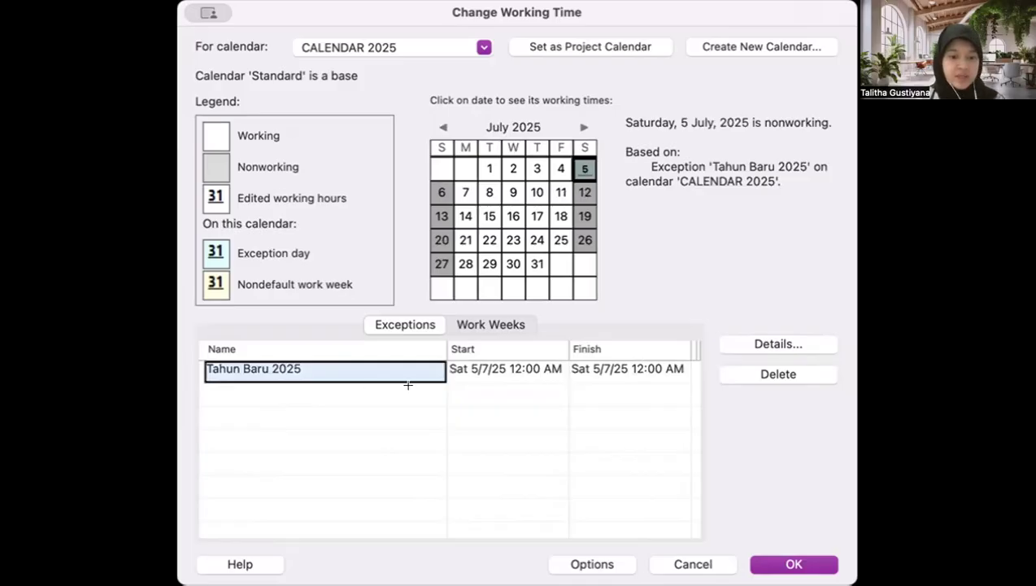
pyautogui.write('P4c')
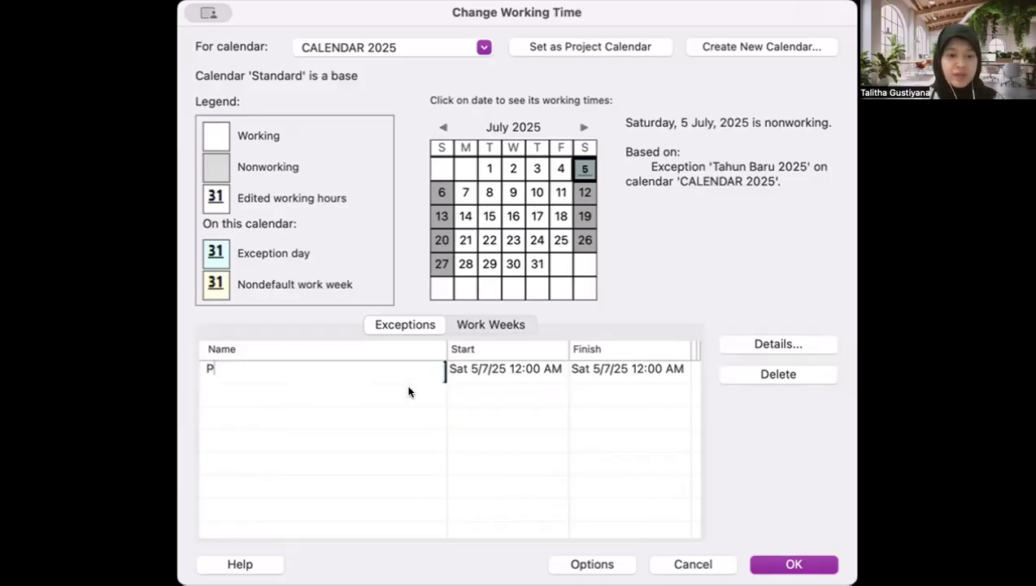
pyautogui.press('BackSpace')
pyautogui.press('BackSpace')
pyautogui.press('BackSpace')
pyautogui.write('Kemerdek')
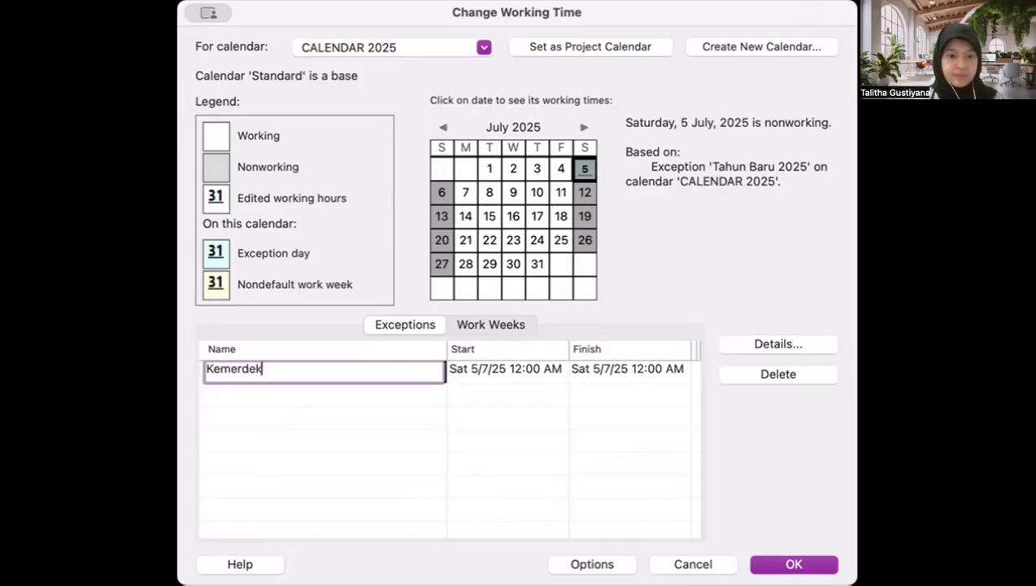
pyautogui.write('aan Indonesia')
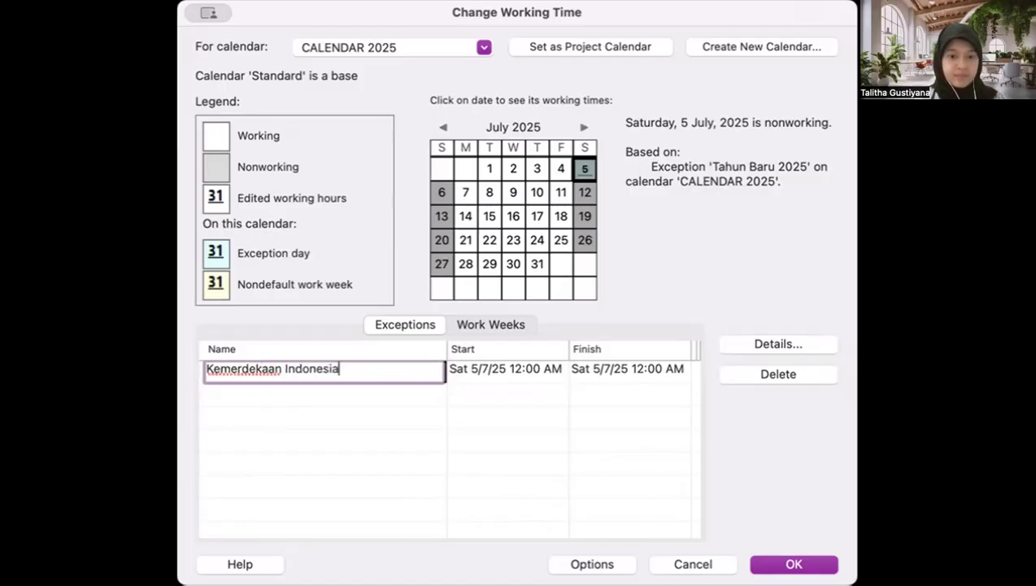
# - Try to set the start of the Kemerdekaan Indonesia exception to 17 August 2025 through the calendar preview
pyautogui.click(541, 372)
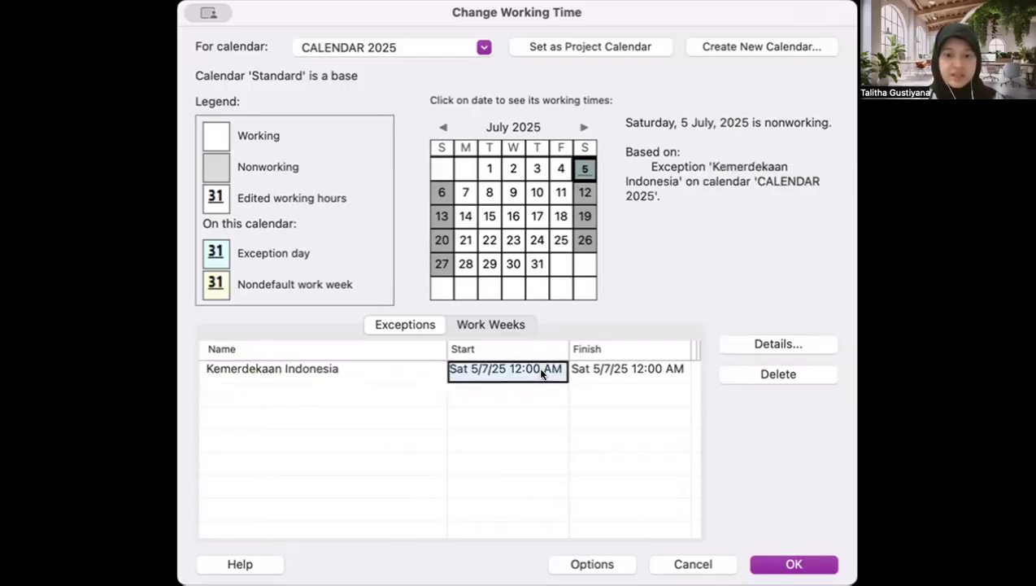
pyautogui.click(583, 126)
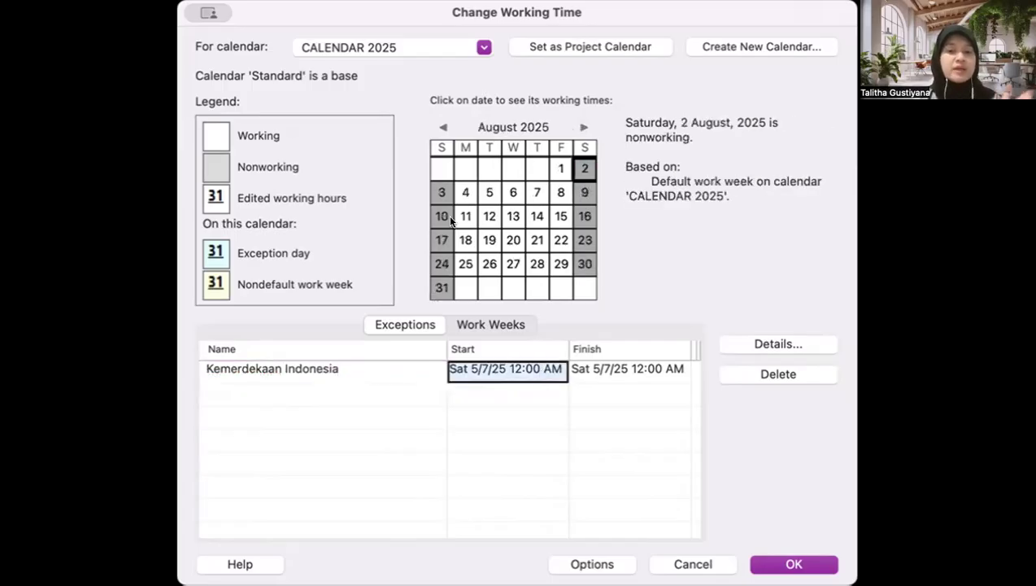
pyautogui.click(443, 241)
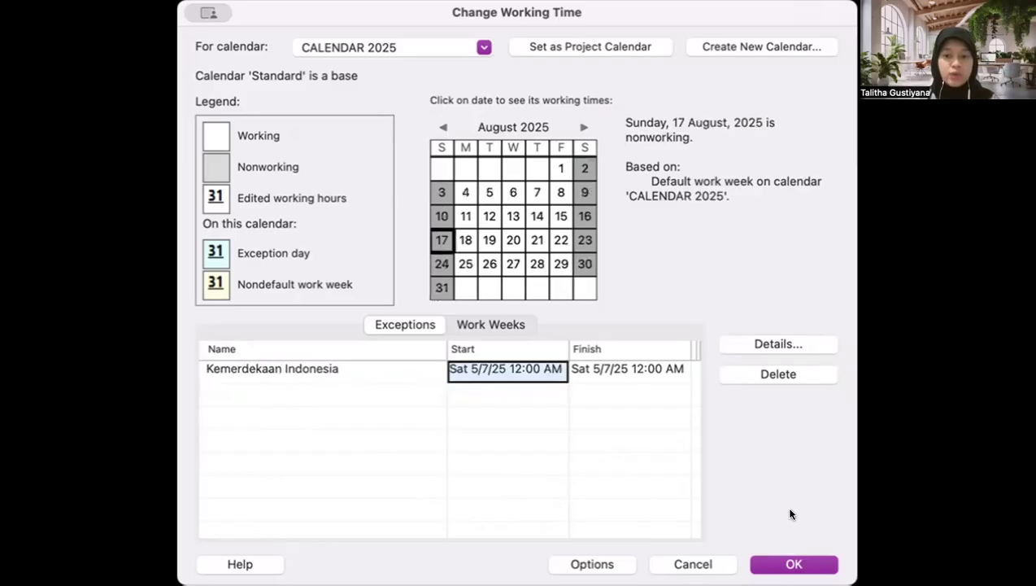
pyautogui.click(620, 373)
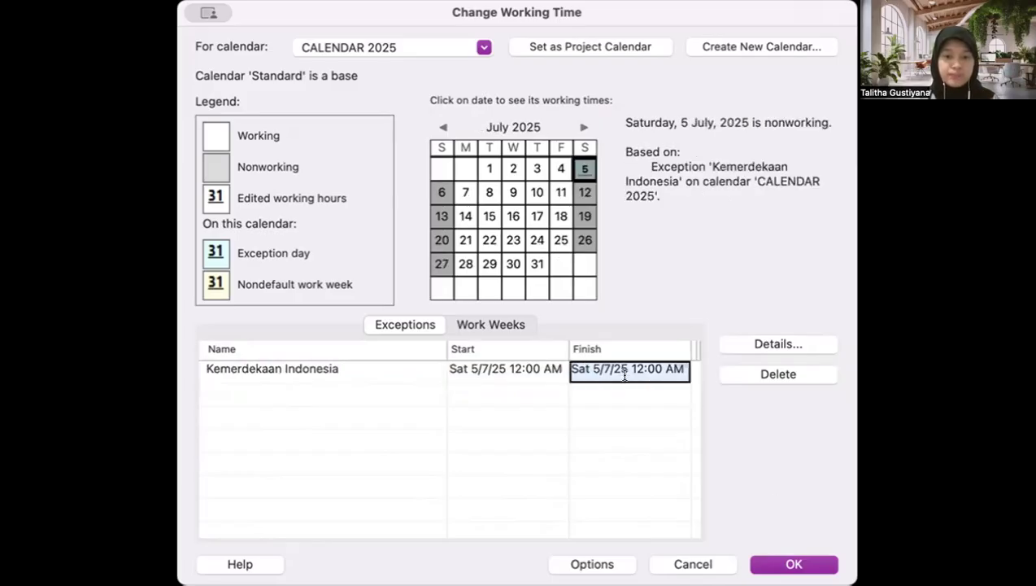
pyautogui.click(510, 367)
pyautogui.click(485, 324)
pyautogui.click(385, 325)
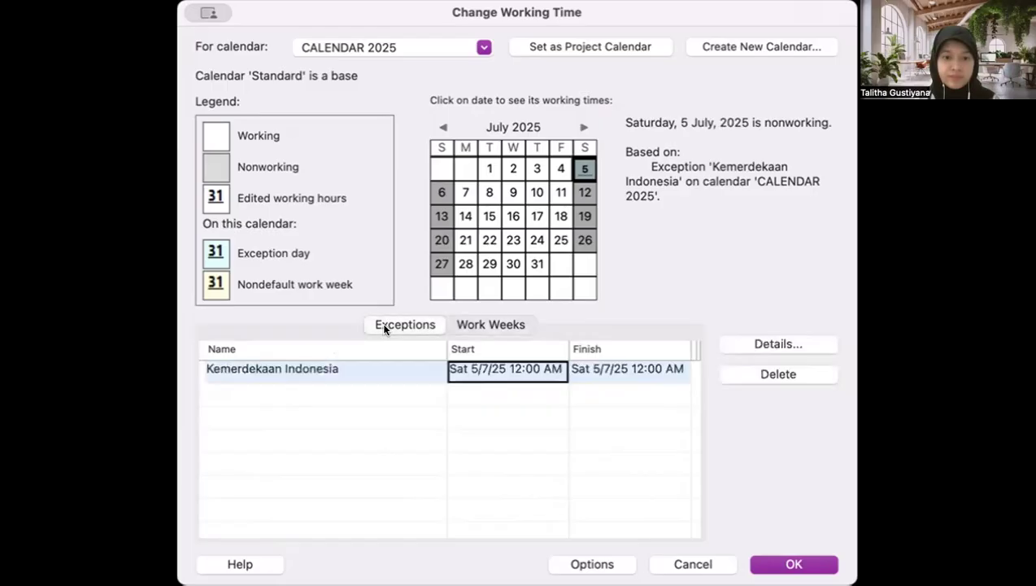
pyautogui.click(375, 373)
# - Set the start date of the Kemerdekaan Indonesia exception to 17 August 2025 with the cell's date picker
pyautogui.click(513, 371)
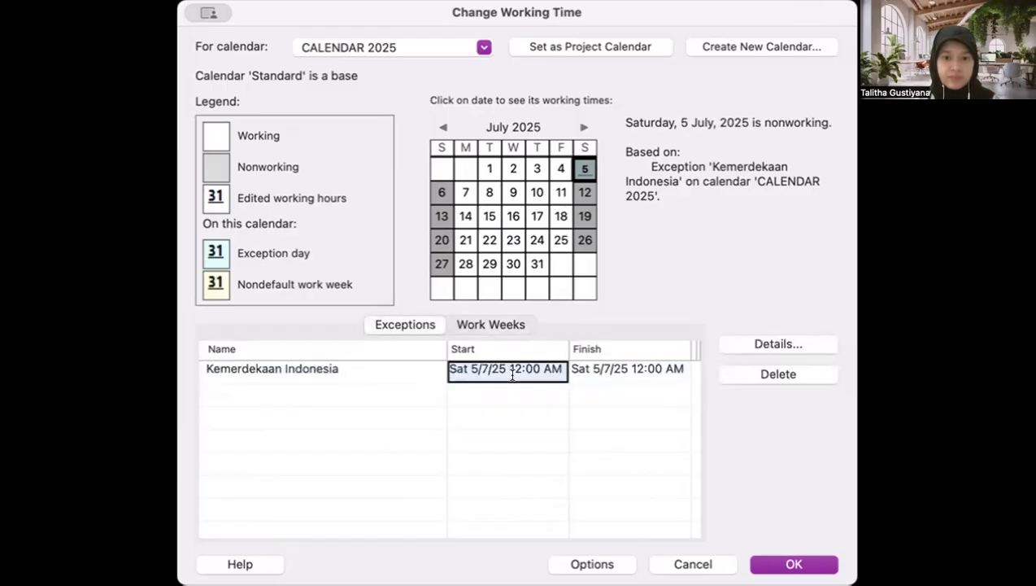
pyautogui.click(533, 364)
pyautogui.click(556, 371)
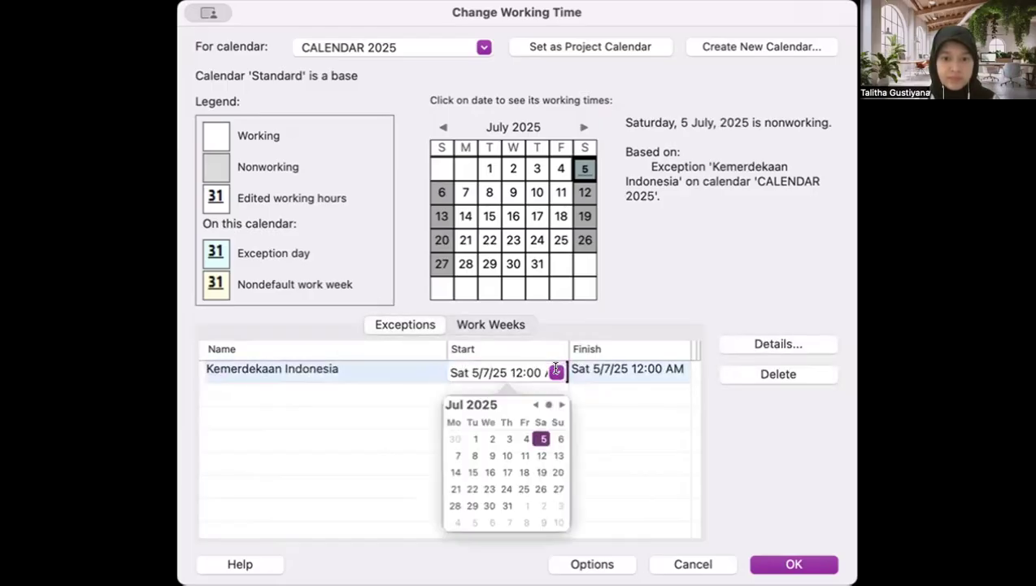
pyautogui.click(561, 404)
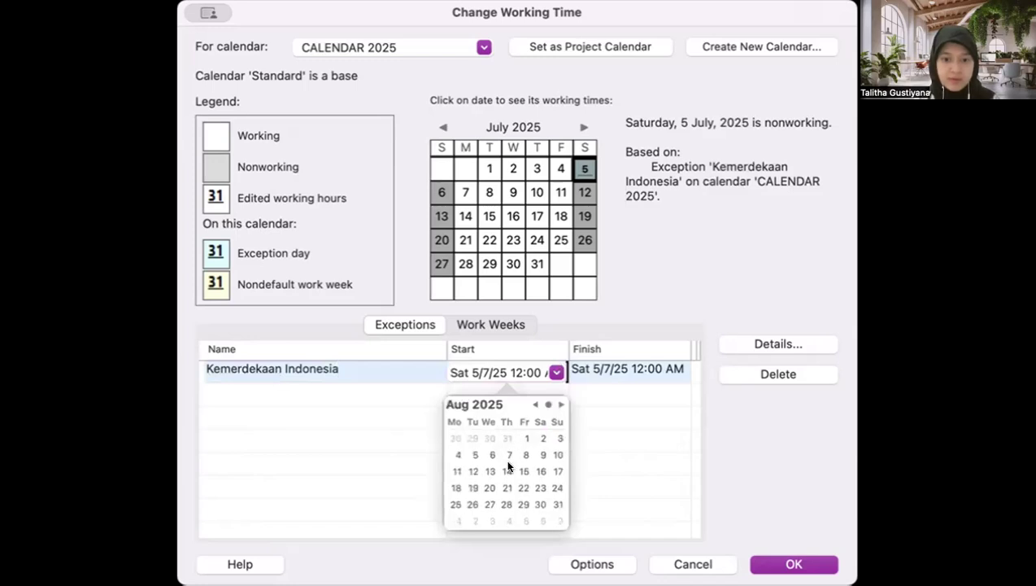
pyautogui.click(553, 470)
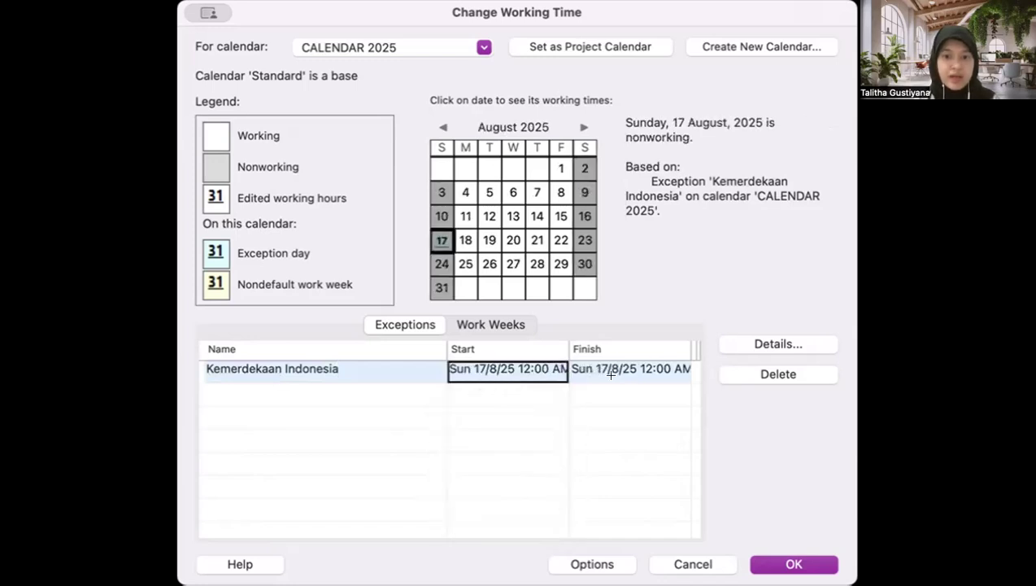
# - Add a second calendar exception named Maulid Nabi Muhammad SAW below Kemerdekaan Indonesia
pyautogui.click(458, 404)
pyautogui.click(370, 384)
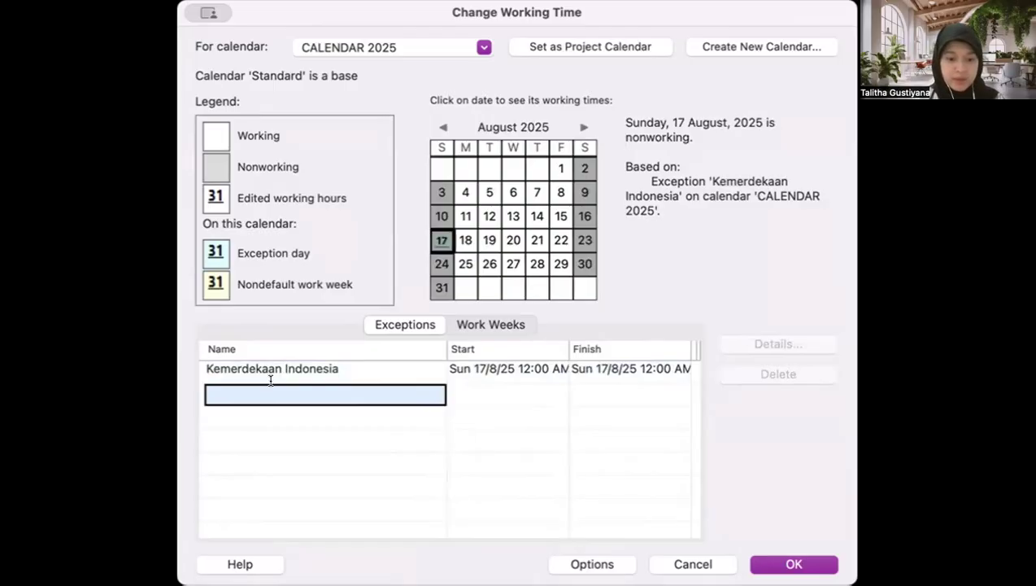
pyautogui.write('Maulid Nabi Muhammad SAW')
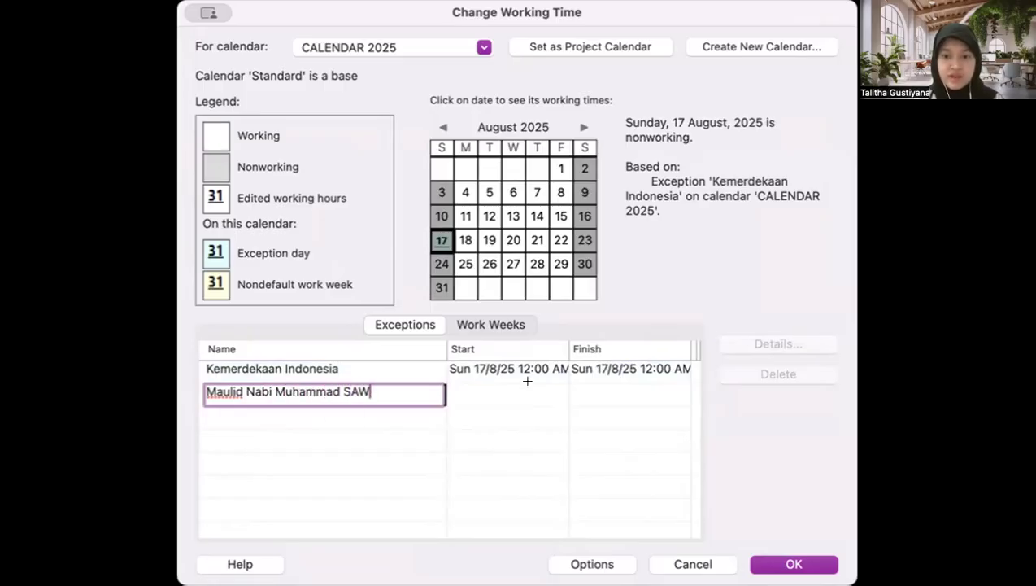
pyautogui.click(507, 383)
# - Try to set the start of the Maulid Nabi Muhammad SAW exception to 5 September 2025 through the calendar preview
pyautogui.click(547, 392)
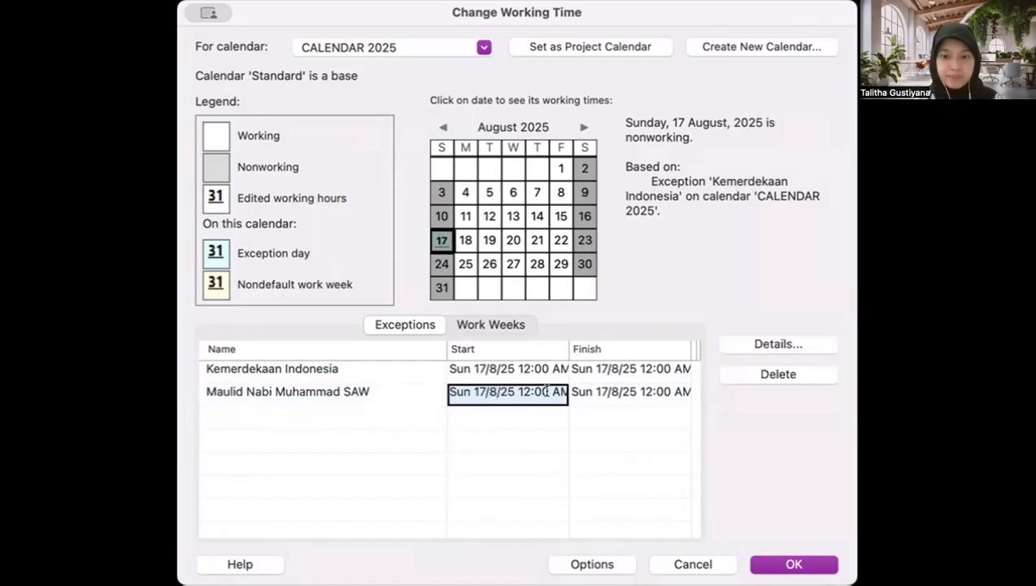
pyautogui.click(582, 126)
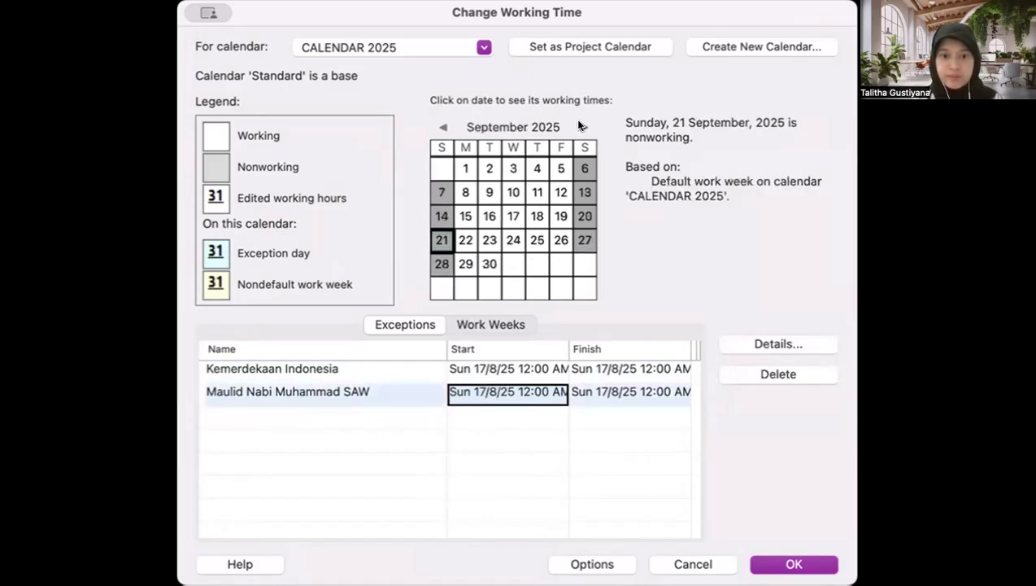
pyautogui.click(559, 168)
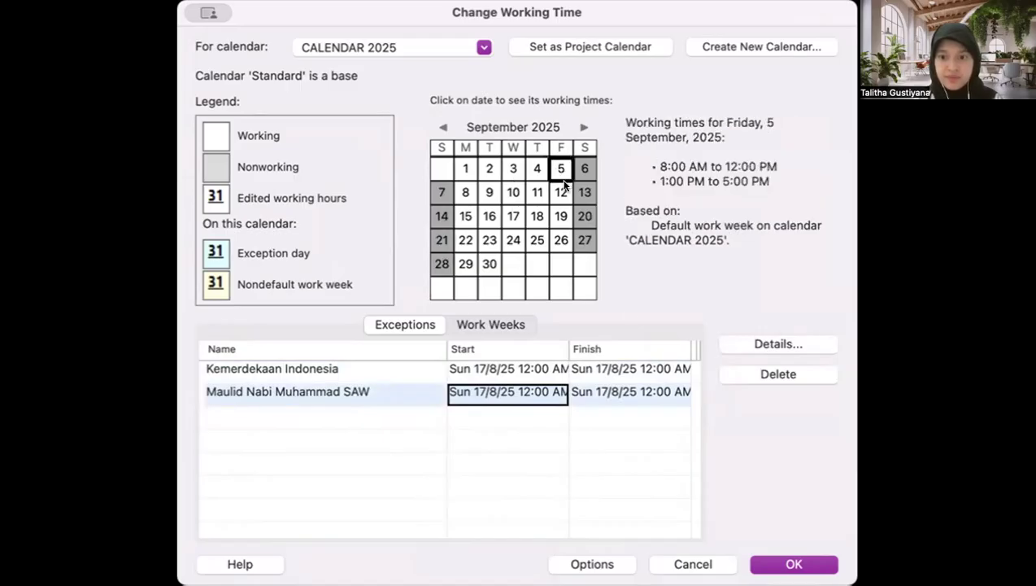
pyautogui.click(623, 409)
pyautogui.click(524, 393)
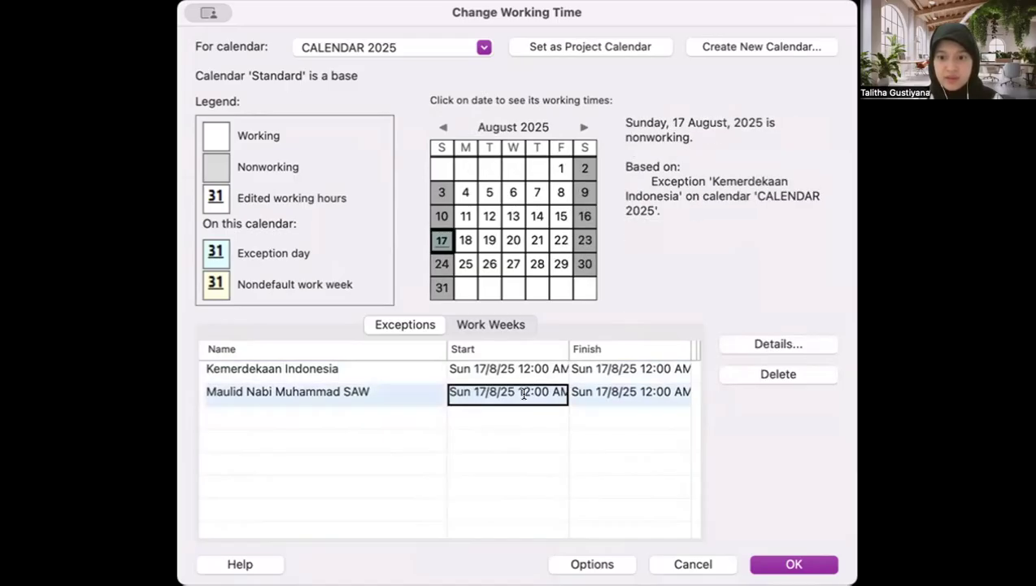
pyautogui.click(534, 372)
pyautogui.click(520, 392)
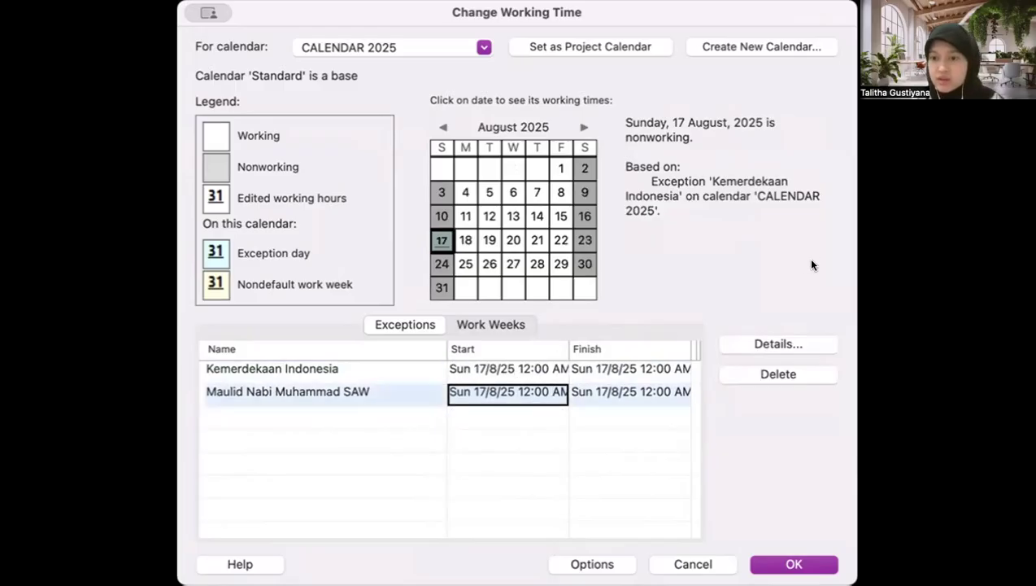
# - Set the Maulid Nabi Muhammad SAW exception to 5 September 2025 through its details and save the working time changes
pyautogui.click(841, 263)
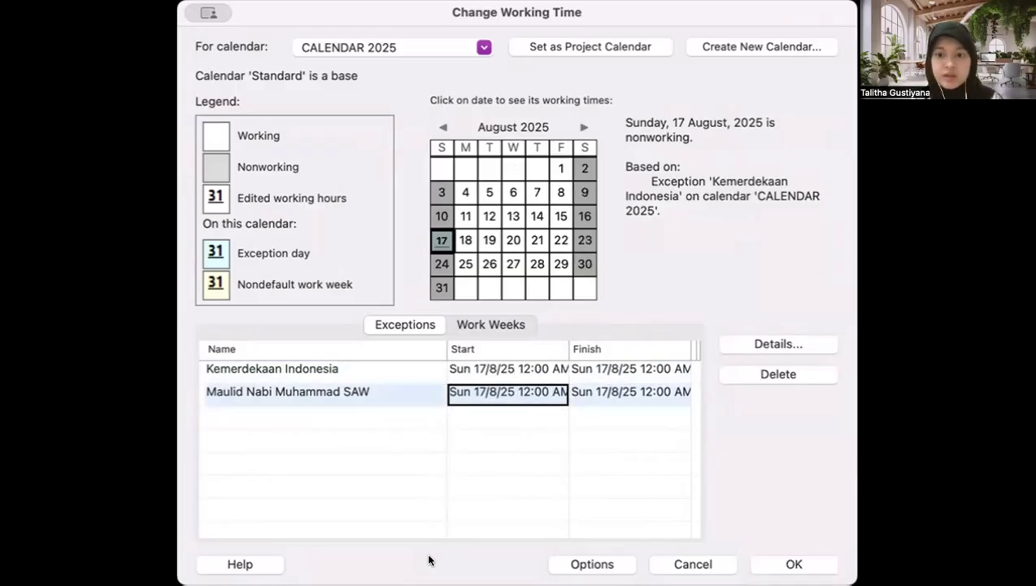
pyautogui.click(495, 439)
pyautogui.click(537, 390)
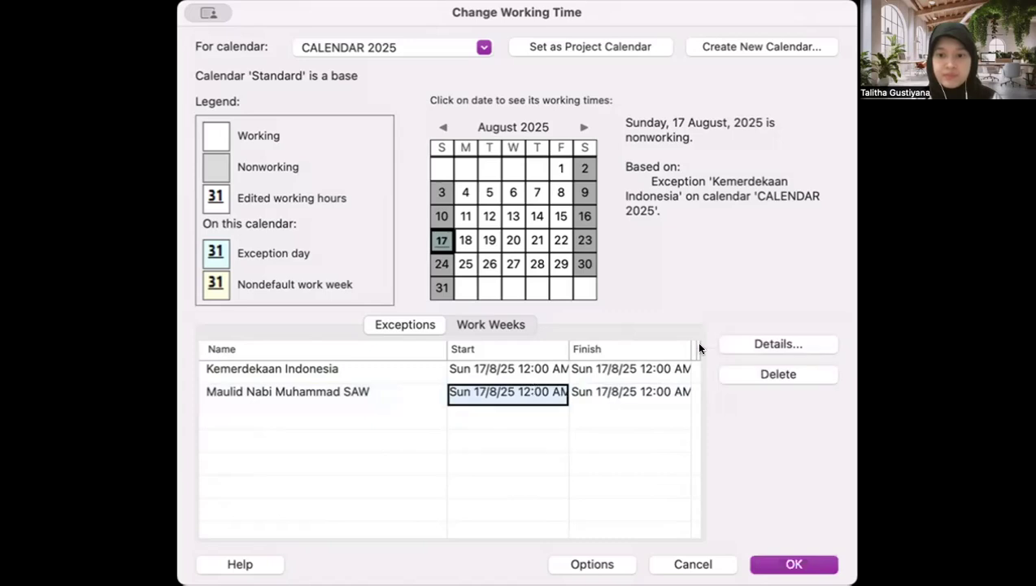
pyautogui.click(759, 343)
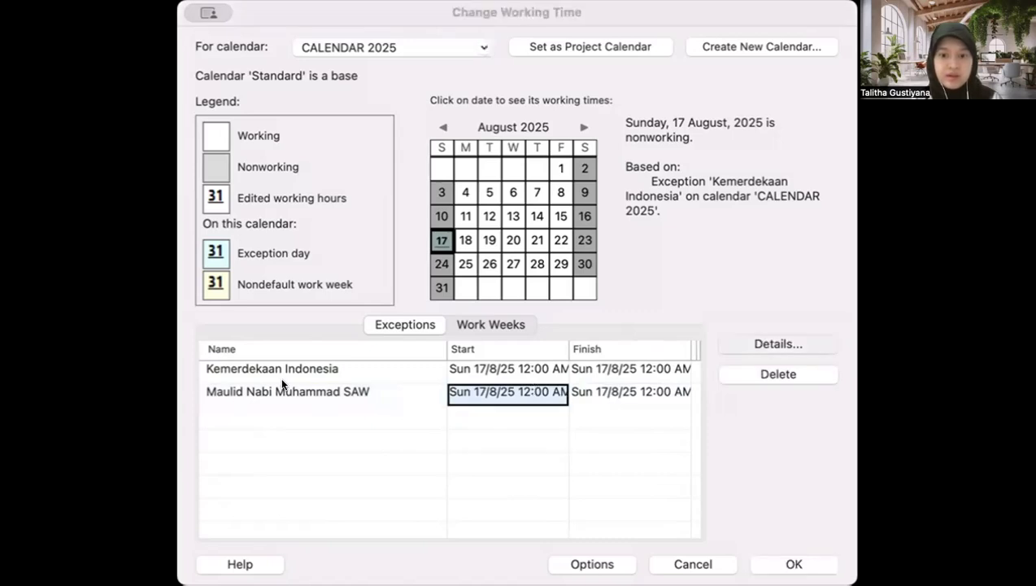
pyautogui.click(228, 459)
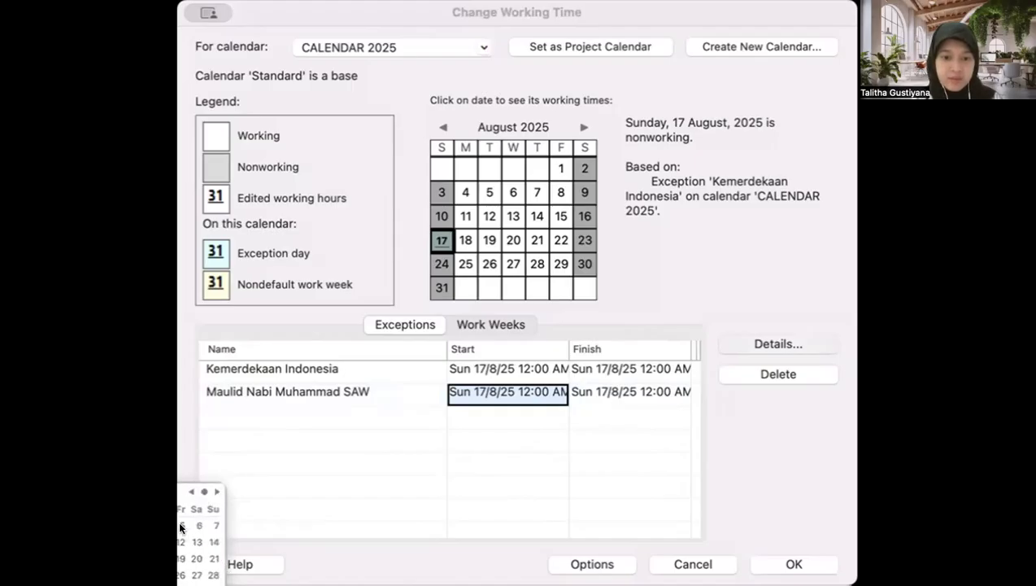
pyautogui.click(180, 527)
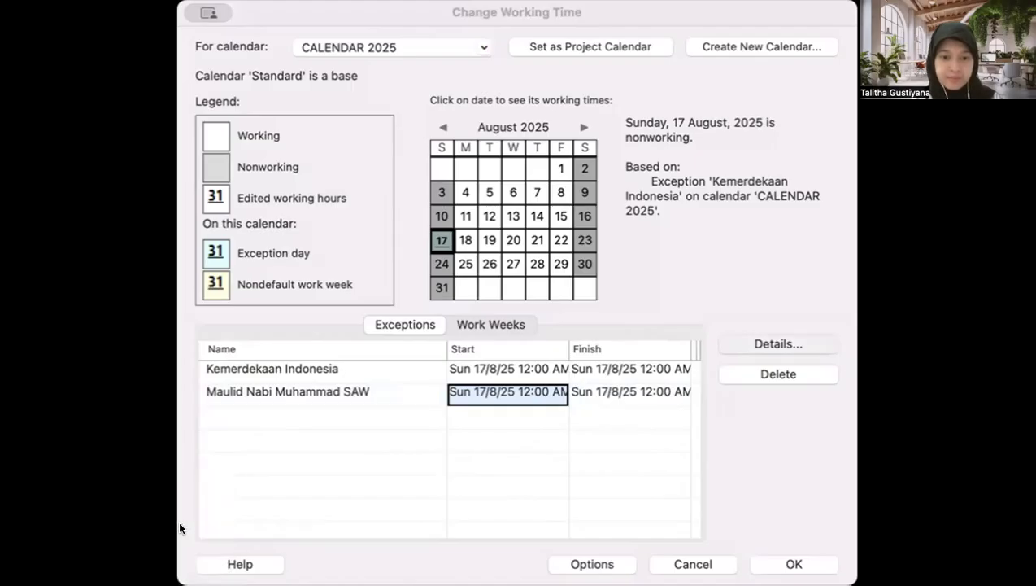
pyautogui.click(554, 482)
pyautogui.click(542, 514)
pyautogui.click(509, 549)
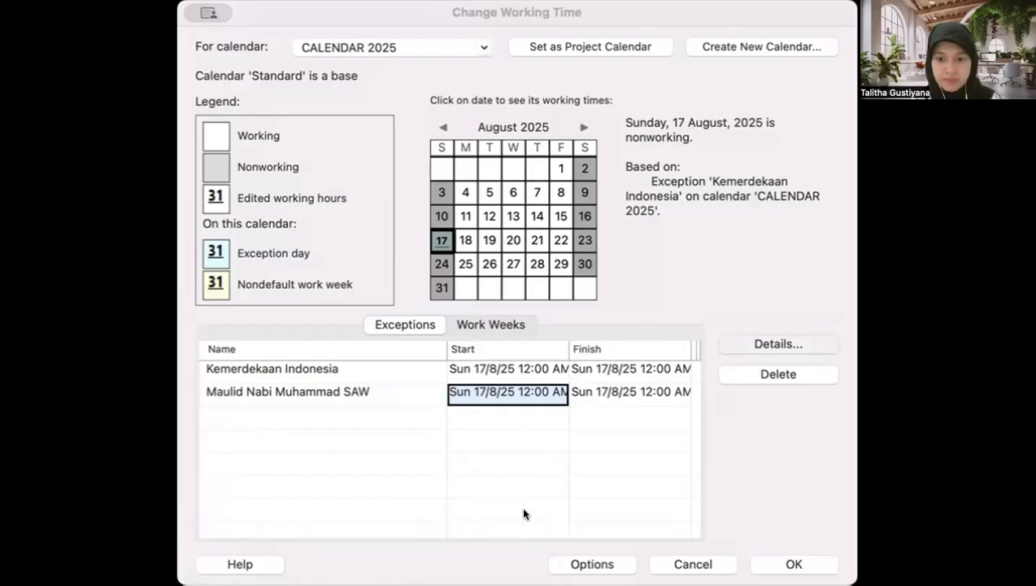
pyautogui.click(375, 415)
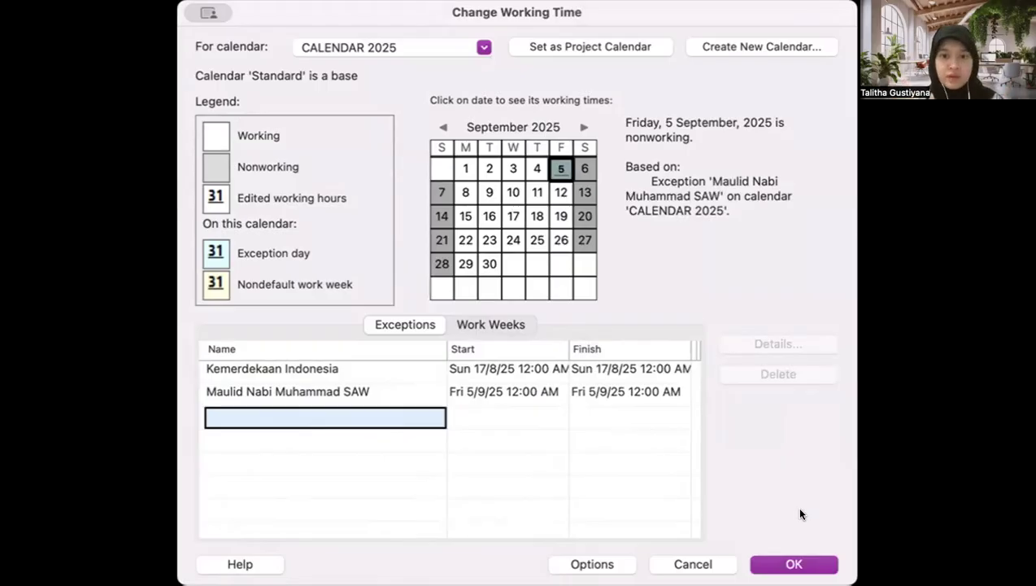
pyautogui.click(784, 560)
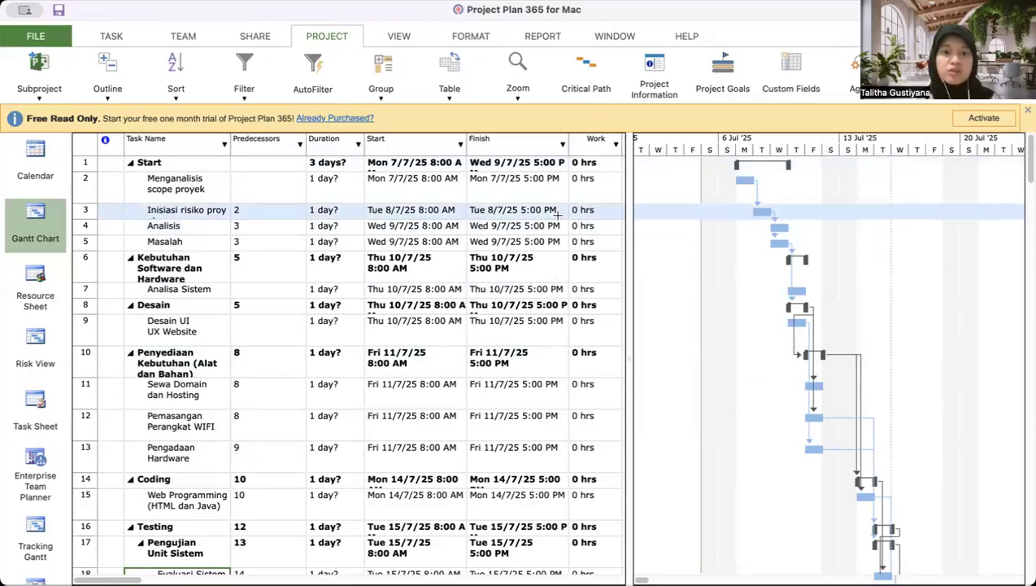
# - Examine the predecessor link type and lag of Inisiasi risiko proyek in its task information
pyautogui.click(269, 211)
pyautogui.doubleClick(268, 211)
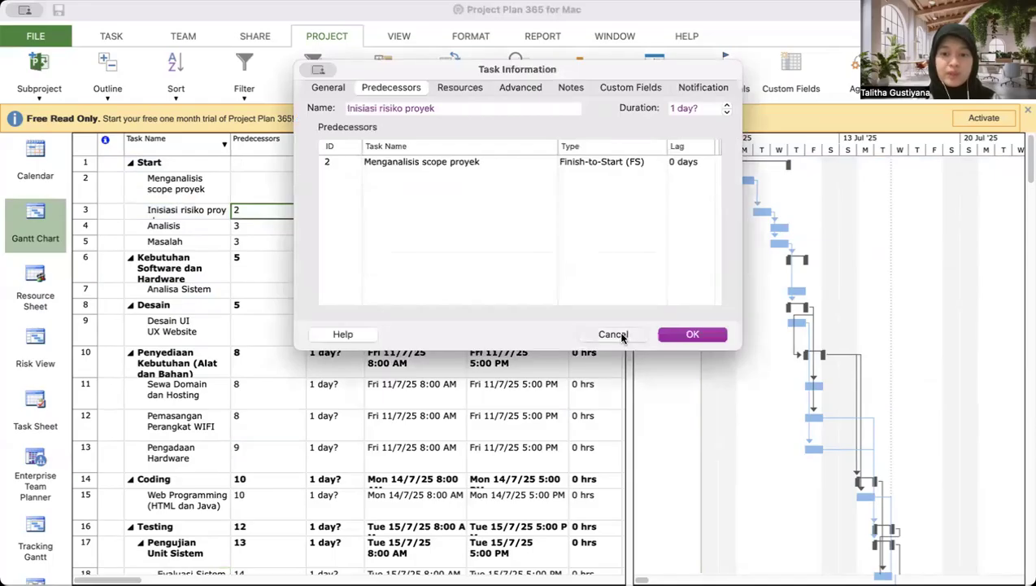
pyautogui.click(618, 333)
pyautogui.click(269, 226)
pyautogui.click(264, 210)
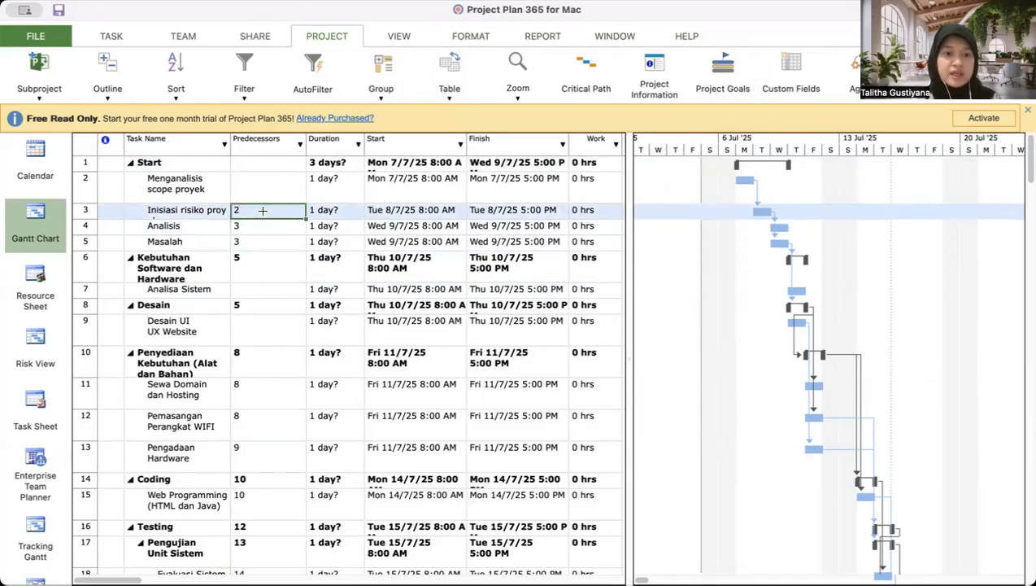
pyautogui.doubleClick(252, 210)
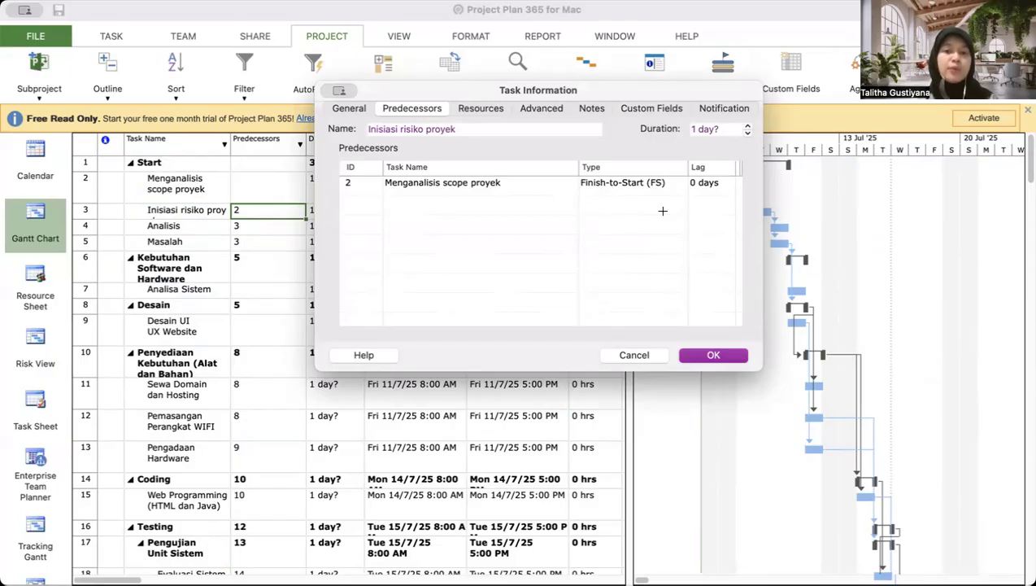
pyautogui.click(713, 356)
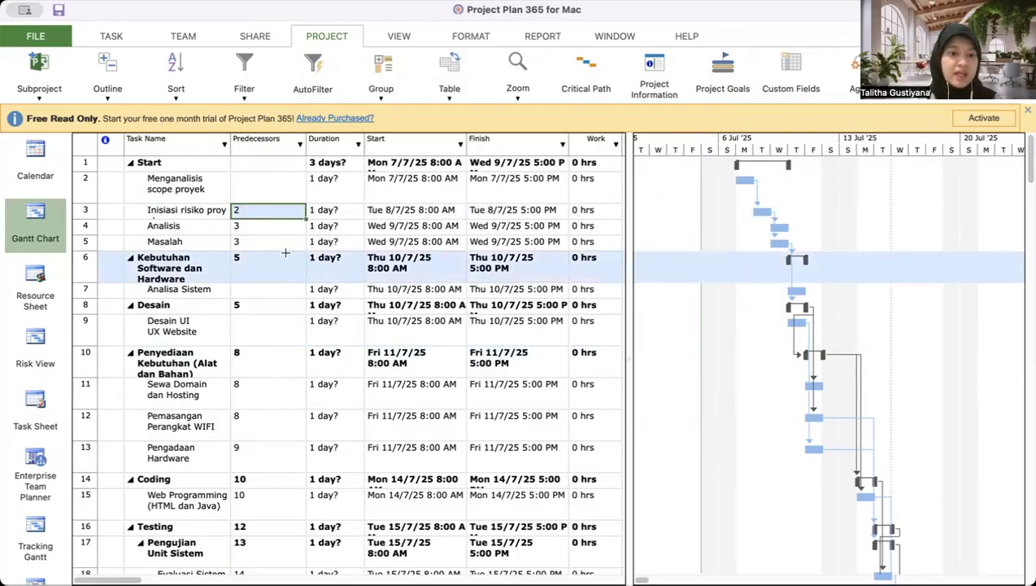
# - Change the predecessor of Masalah to 3FF and check the link type in its task information
pyautogui.click(273, 239)
pyautogui.click(265, 242)
pyautogui.write('3FF')
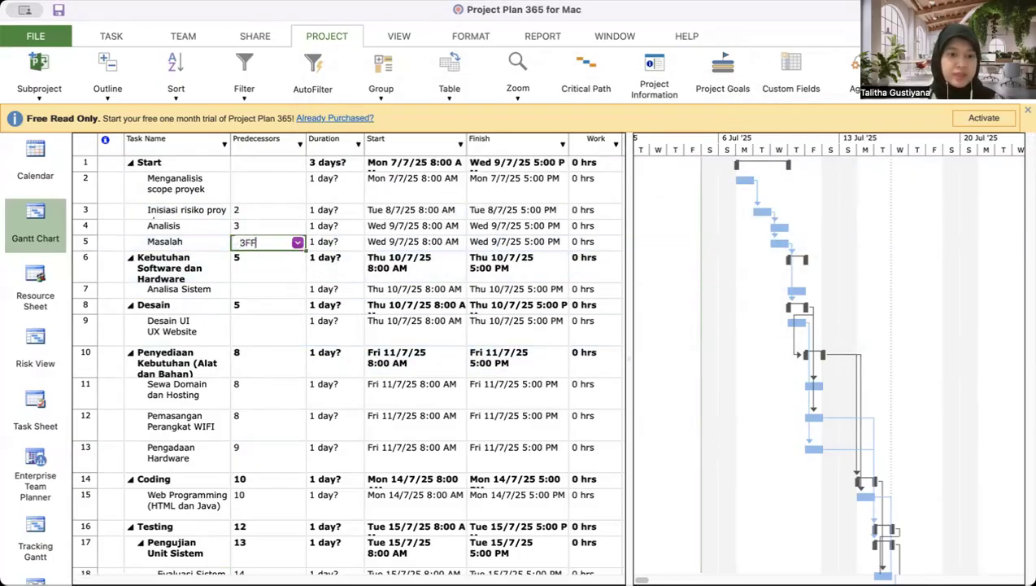
pyautogui.press('Return')
pyautogui.click(264, 241)
pyautogui.doubleClick(266, 244)
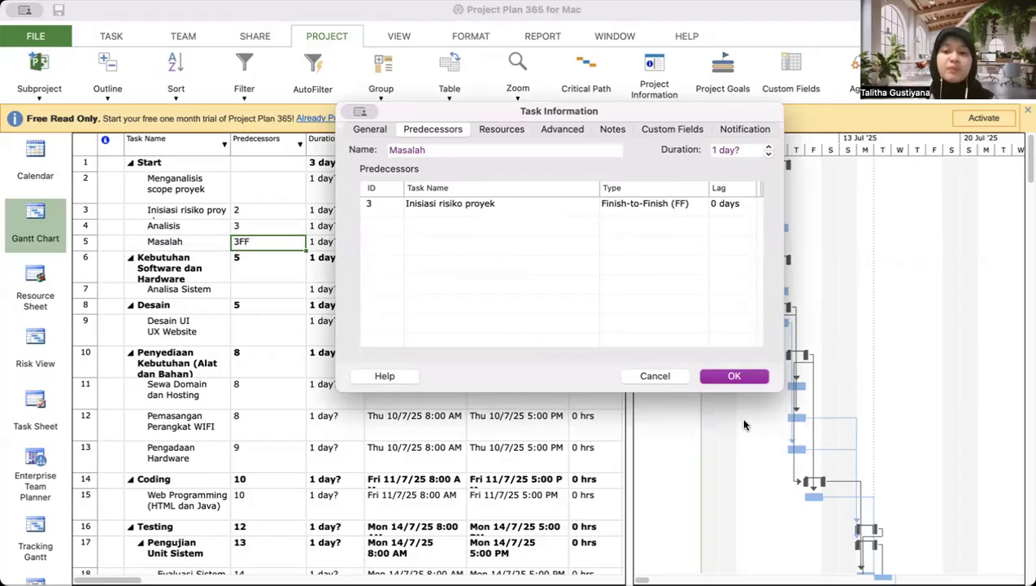
pyautogui.click(731, 379)
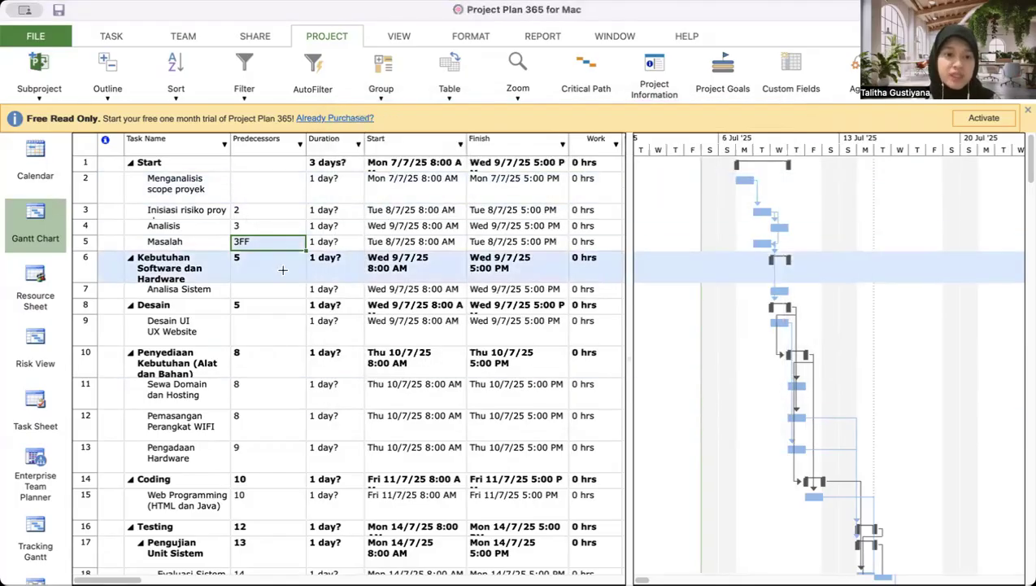
# - Examine the predecessor link type of the Desain summary task in its task information
pyautogui.doubleClick(274, 305)
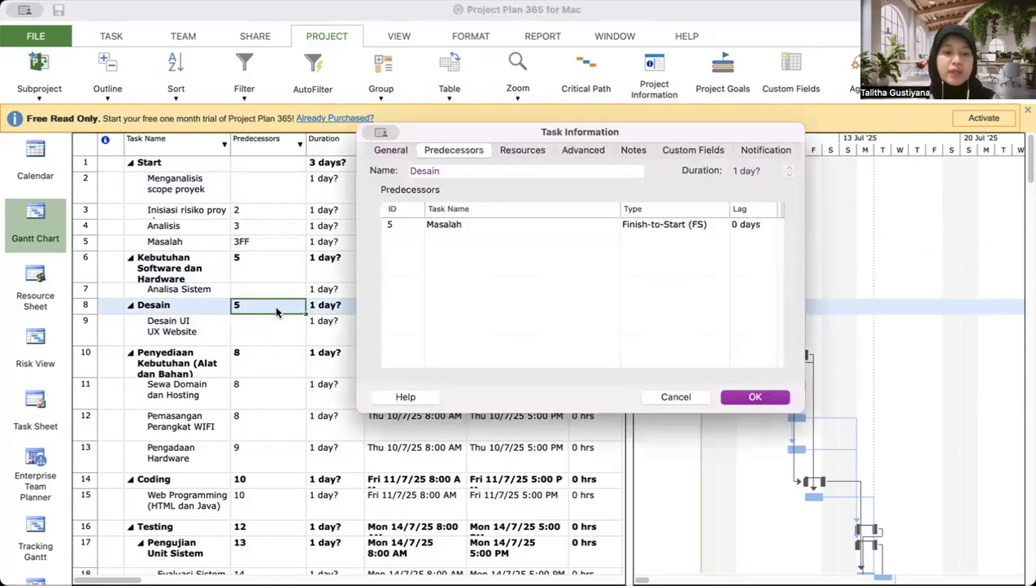
pyautogui.click(665, 233)
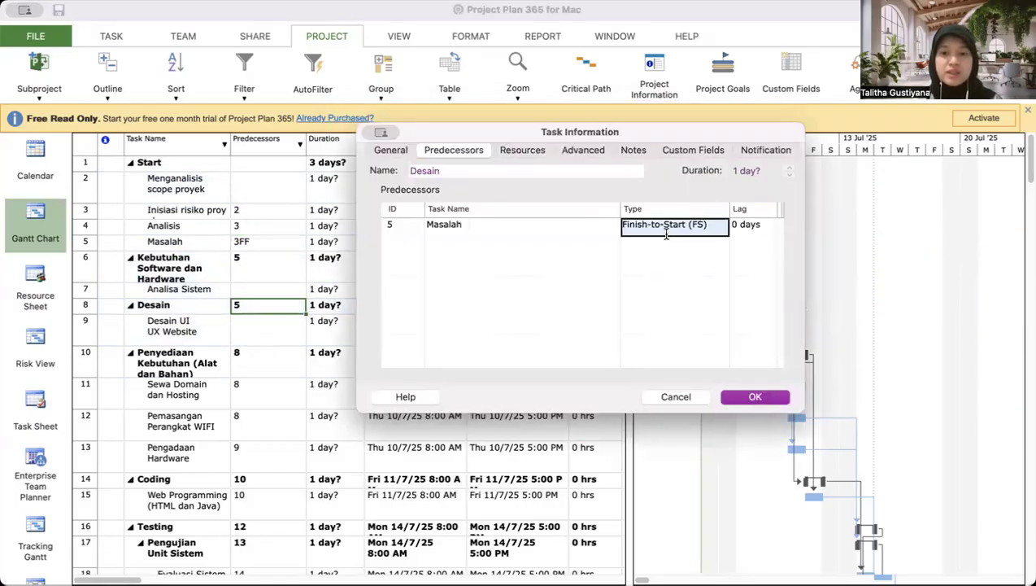
pyautogui.click(678, 396)
# - Change the predecessor of Sewa Domain dan Hosting to a start-to-start link, 8SS
pyautogui.click(283, 358)
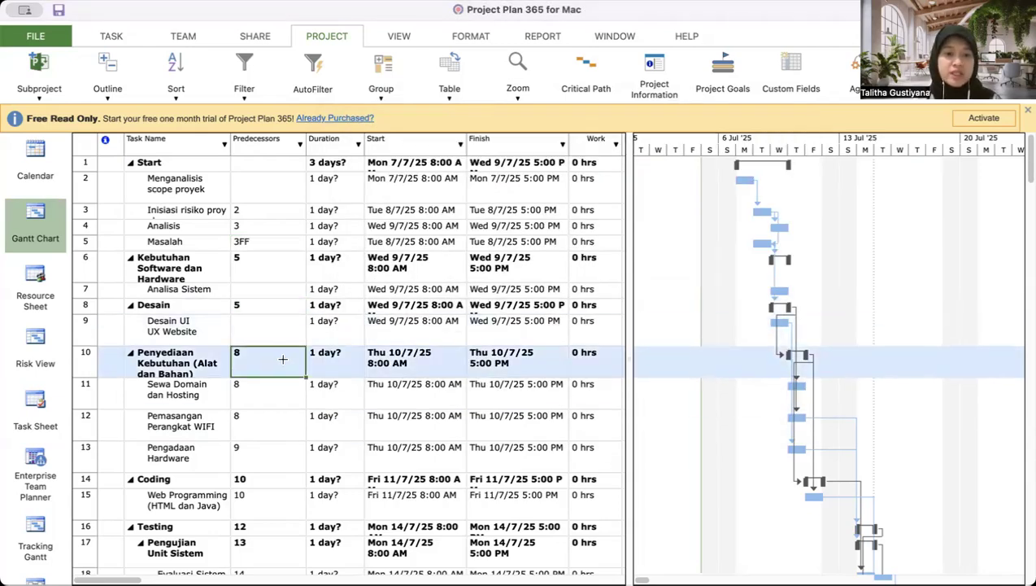
pyautogui.click(257, 395)
pyautogui.click(256, 397)
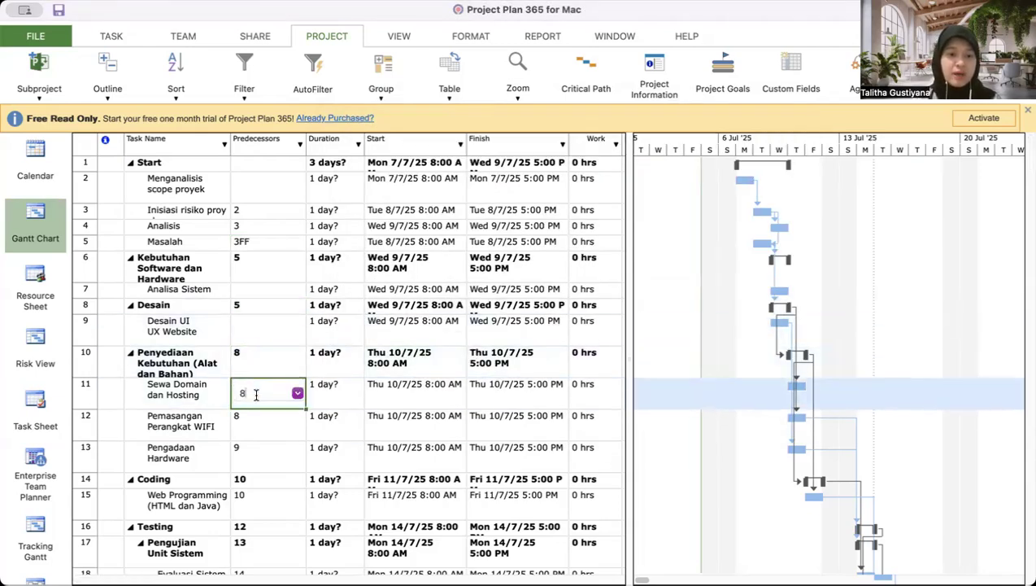
pyautogui.write('SS')
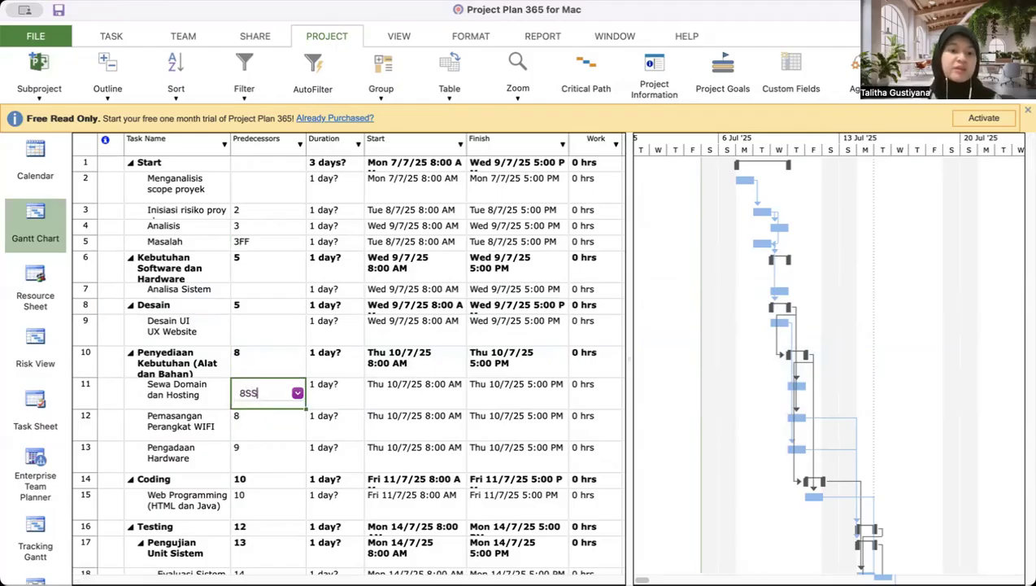
pyautogui.press('Return')
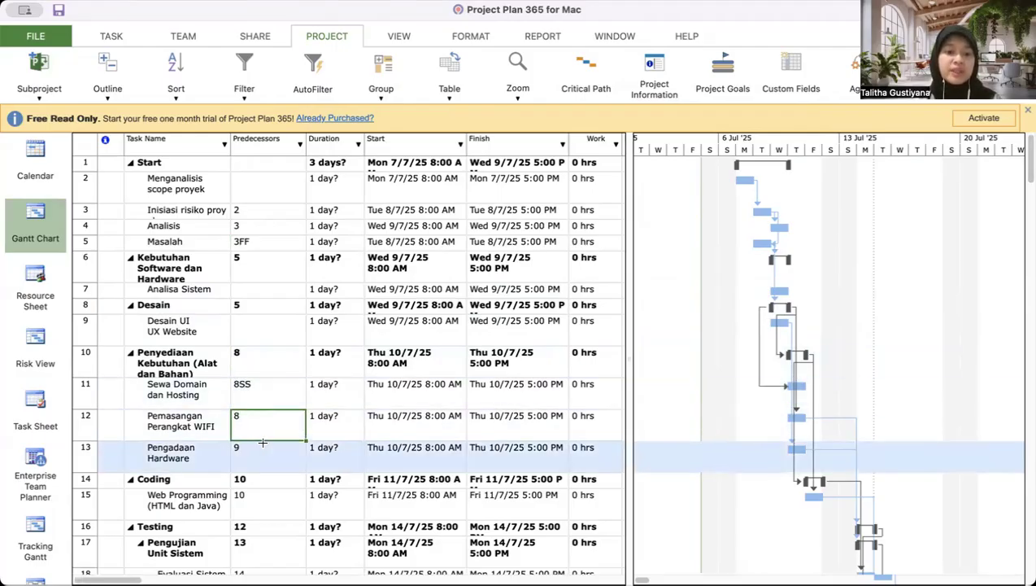
# - Check the predecessor link of Pengadaan Hardware and change it to start-to-finish, 9SF
pyautogui.doubleClick(263, 448)
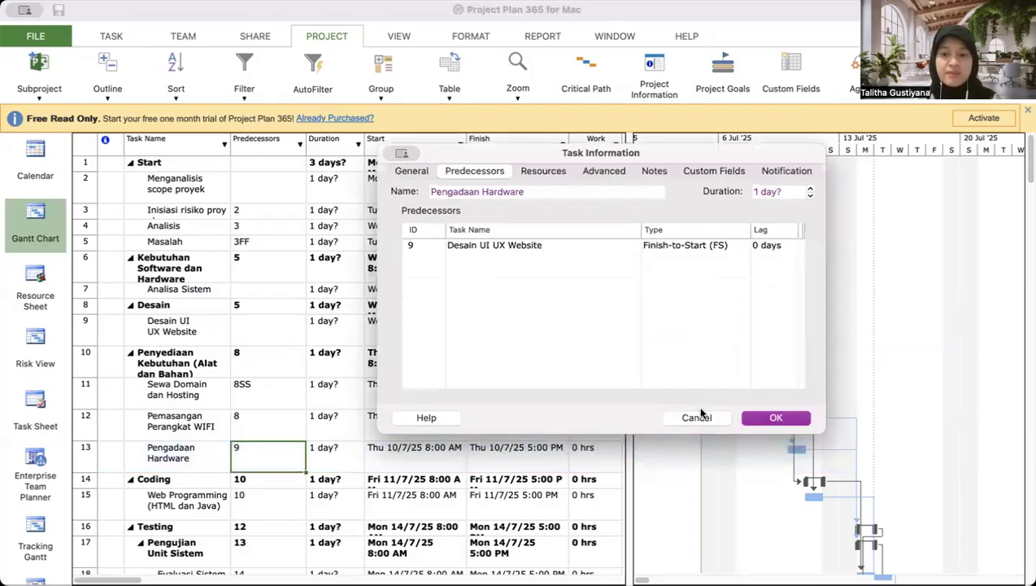
pyautogui.click(692, 417)
pyautogui.click(270, 470)
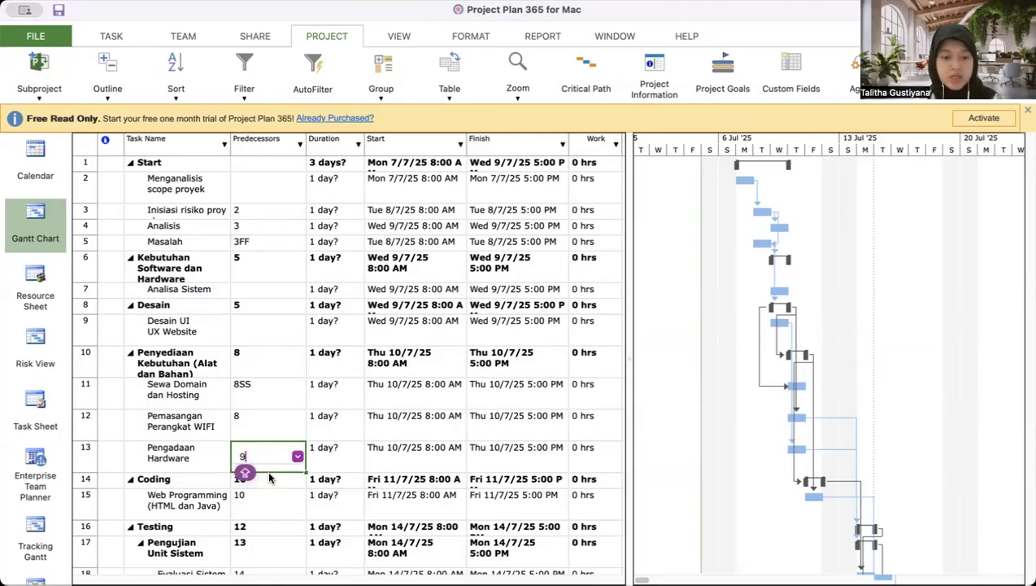
pyautogui.write('SF')
pyautogui.press('Return')
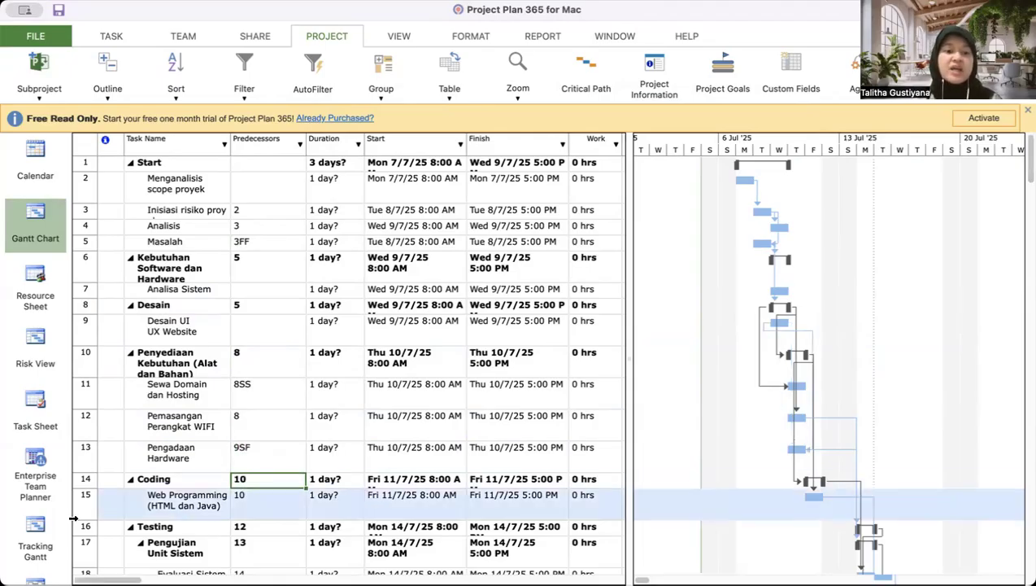
# - Review the start-to-finish predecessor link of Pengadaan Hardware in its task information
pyautogui.click(261, 447)
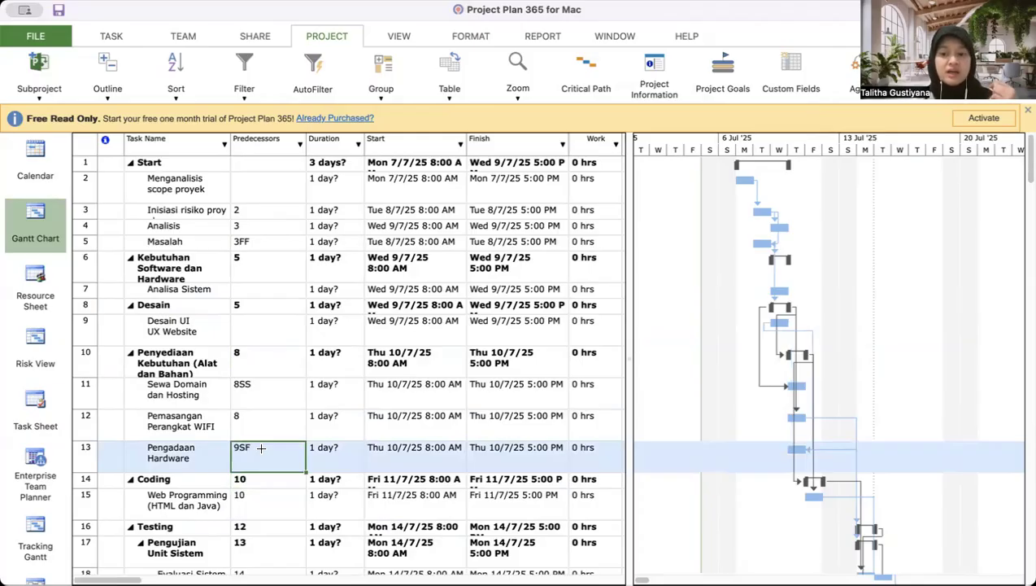
pyautogui.click(204, 453)
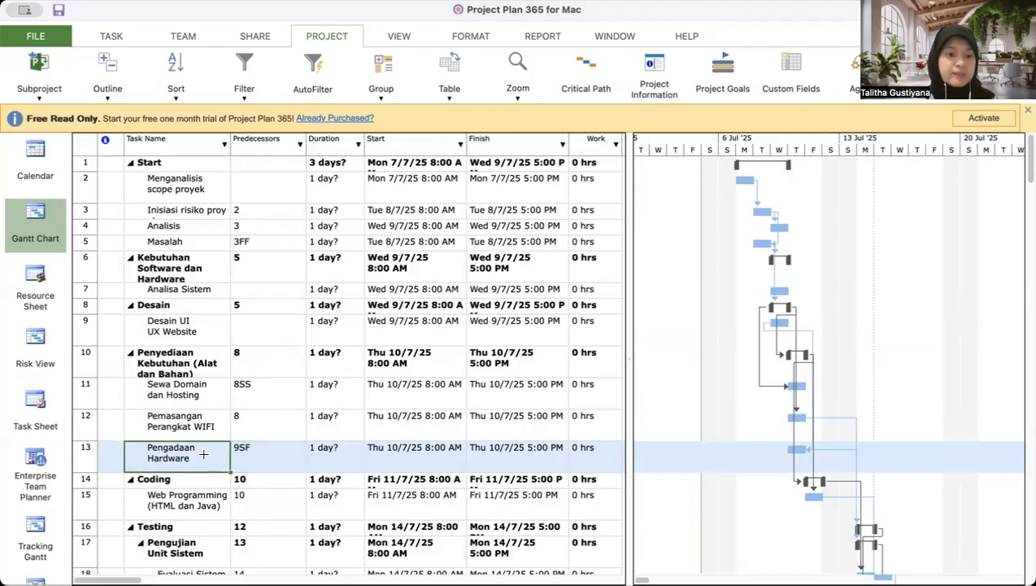
pyautogui.click(261, 447)
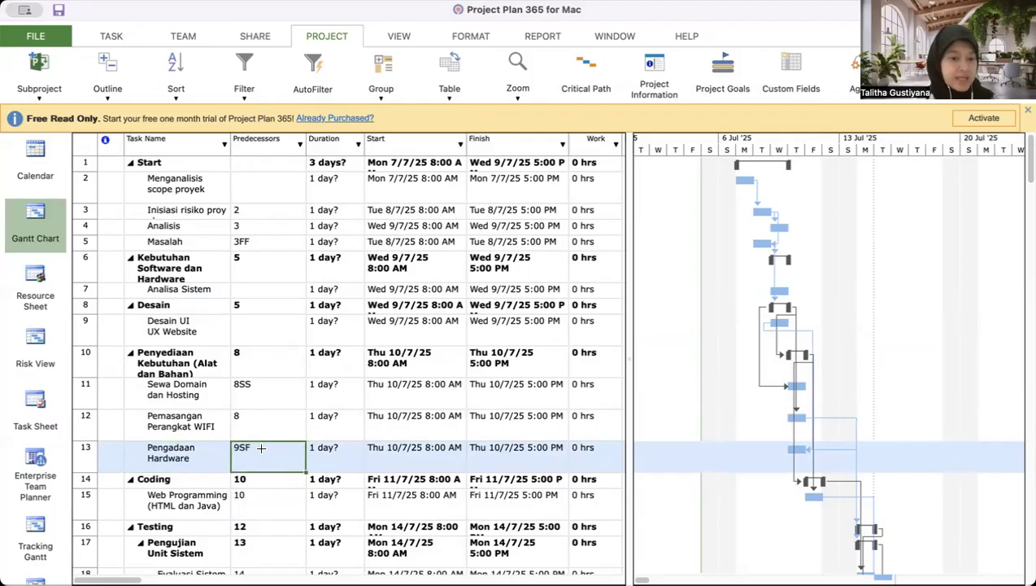
pyautogui.doubleClick(280, 445)
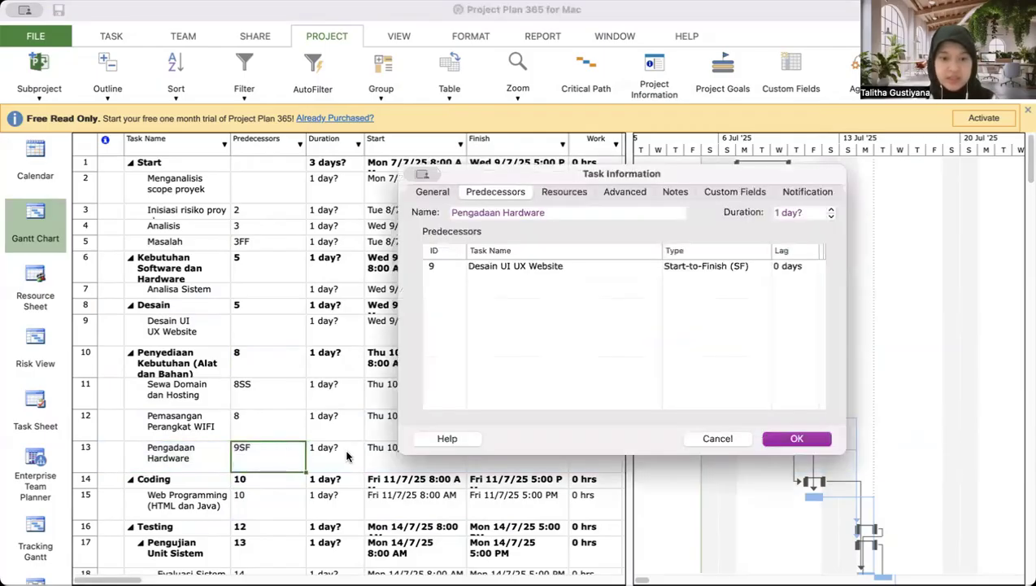
pyautogui.click(716, 440)
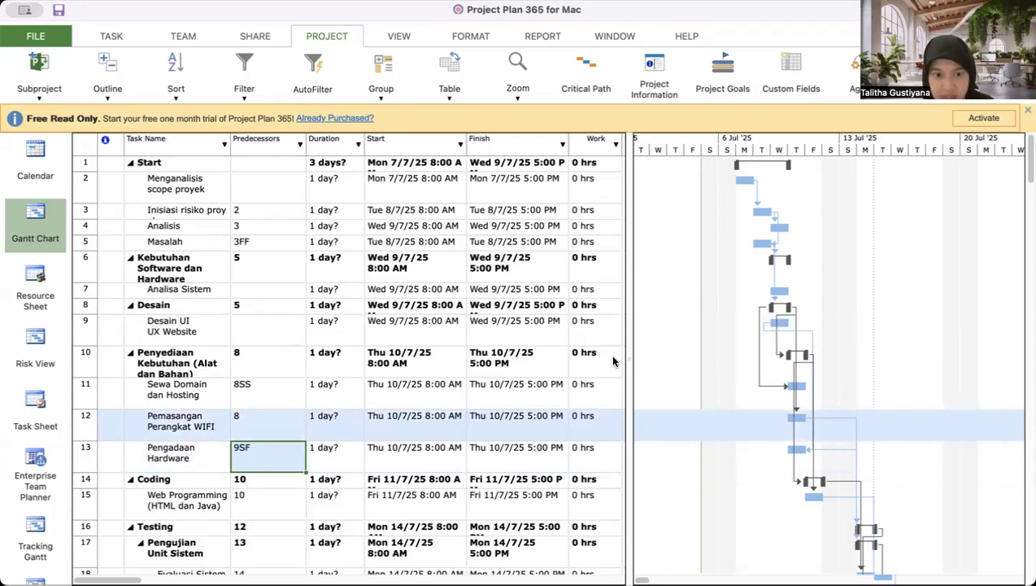
# - Check the predecessor link of Inisiasi risiko proyek and change it to start-to-finish, 2SF
pyautogui.click(261, 210)
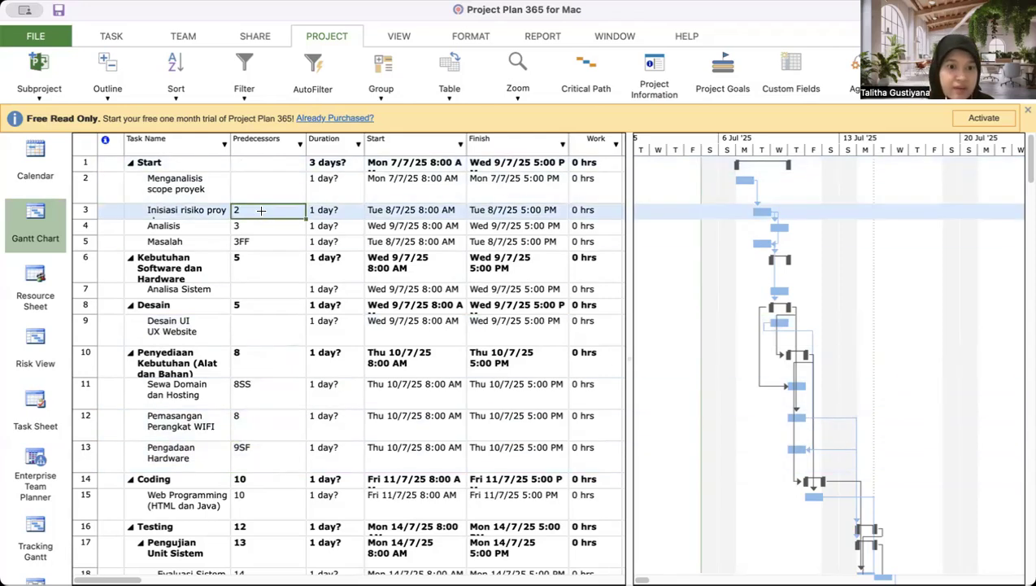
pyautogui.doubleClick(260, 208)
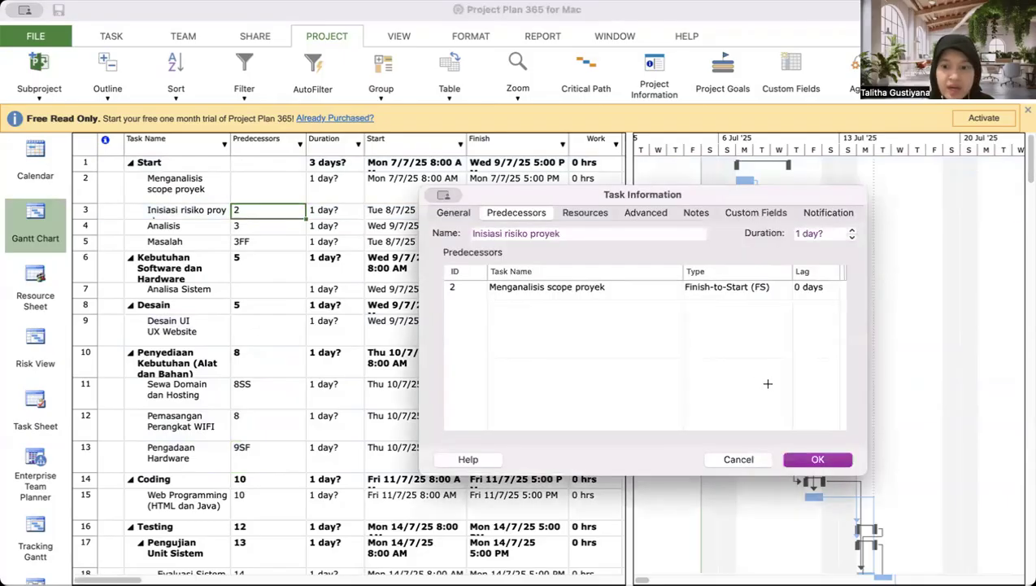
pyautogui.click(737, 459)
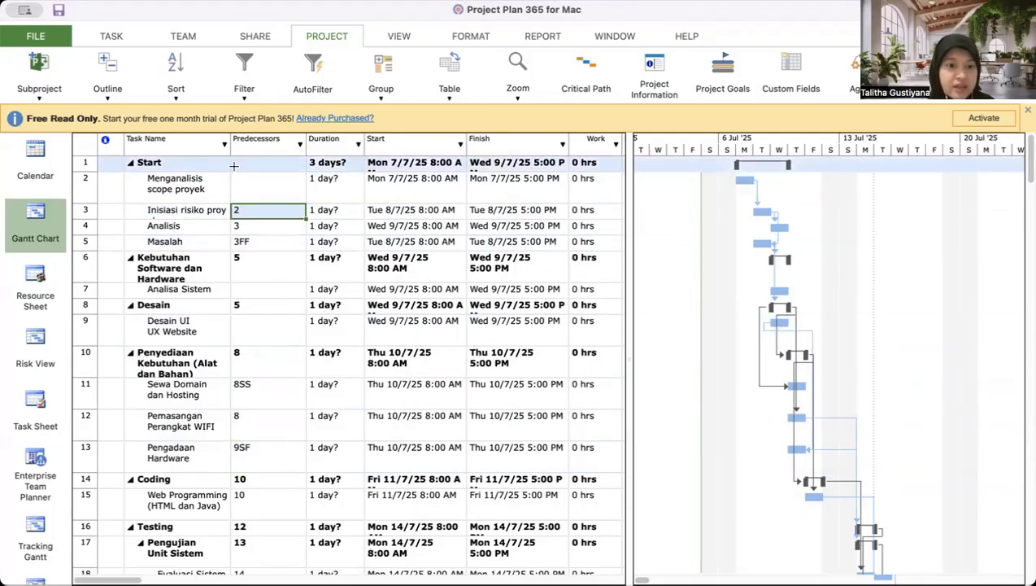
pyautogui.click(250, 208)
pyautogui.write('S')
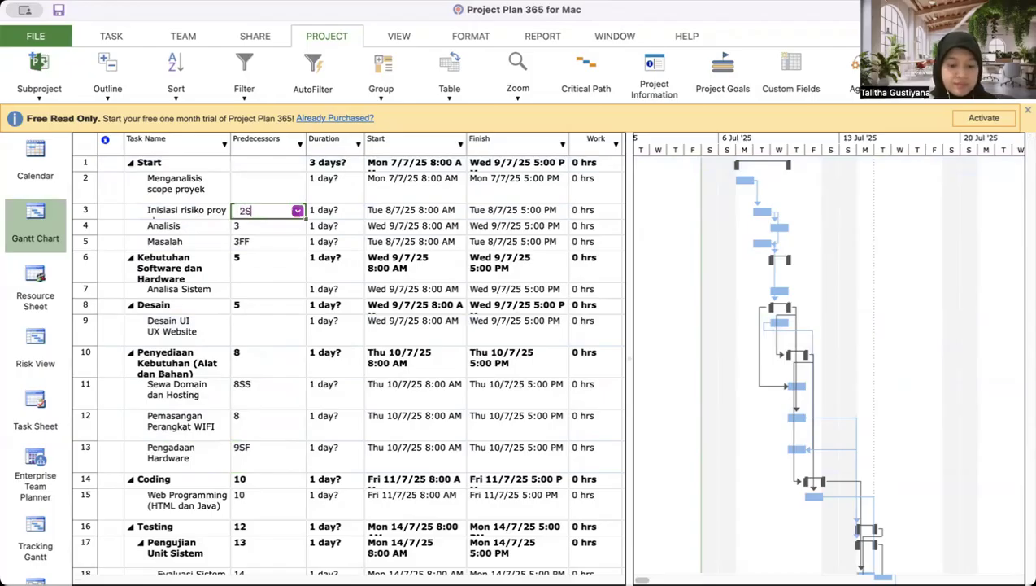
pyautogui.write('F')
pyautogui.press('Return')
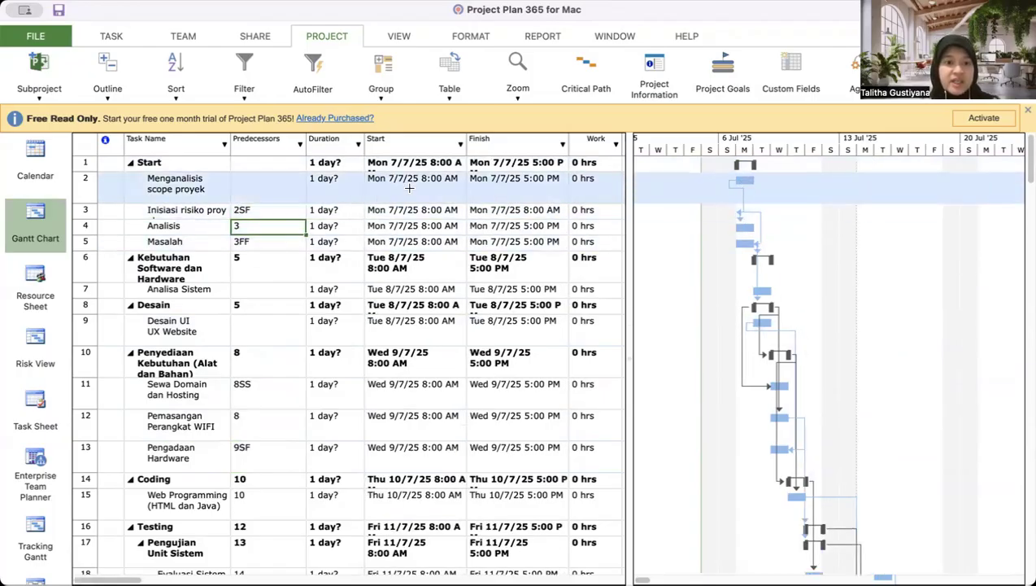
pyautogui.press('Up')
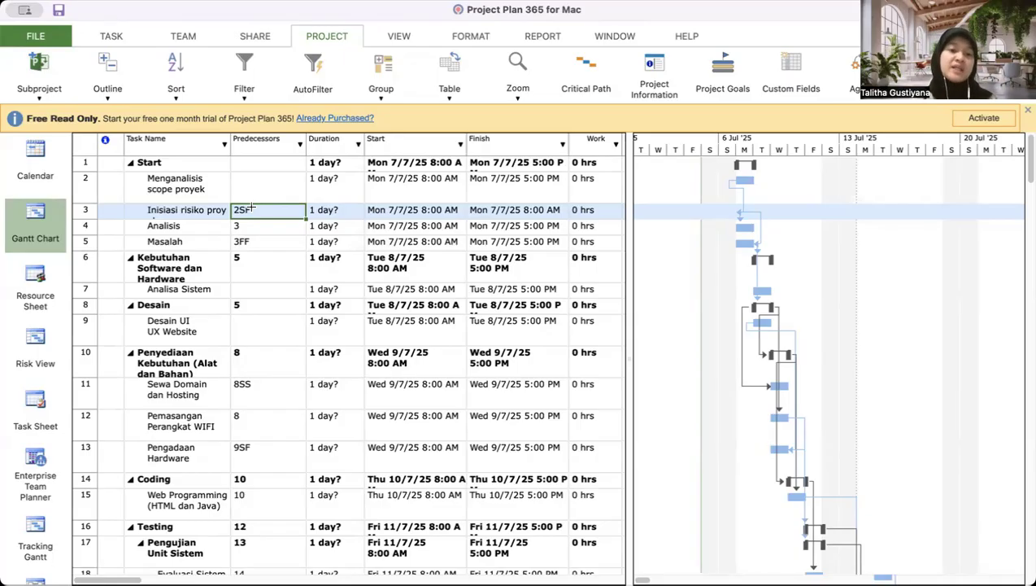
# - Look through the predecessor links from the first task to the last
pyautogui.click(268, 291)
pyautogui.click(268, 427)
pyautogui.scroll(-10, 268, 428)
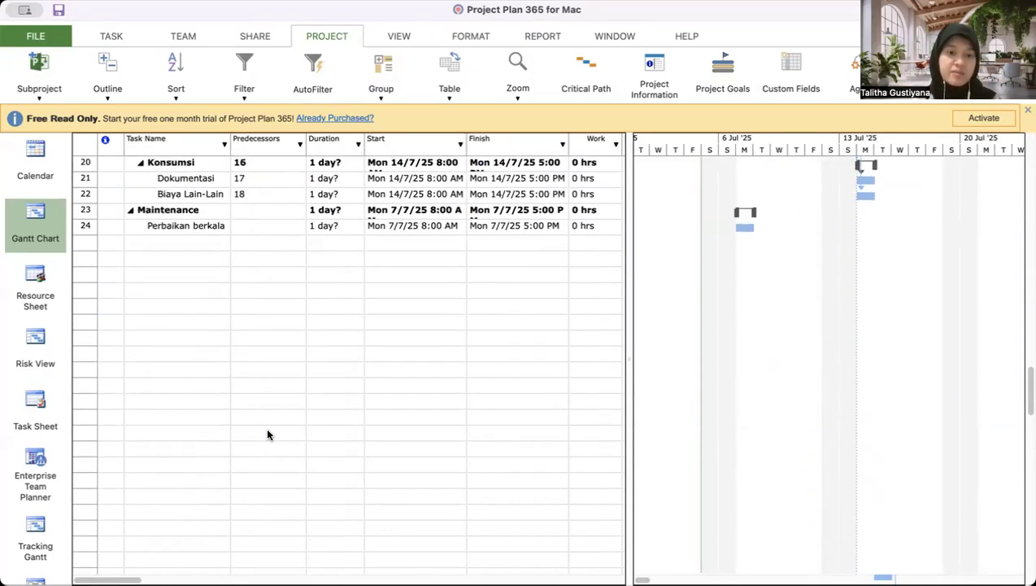
pyautogui.scroll(10, 266, 431)
pyautogui.scroll(1, 267, 434)
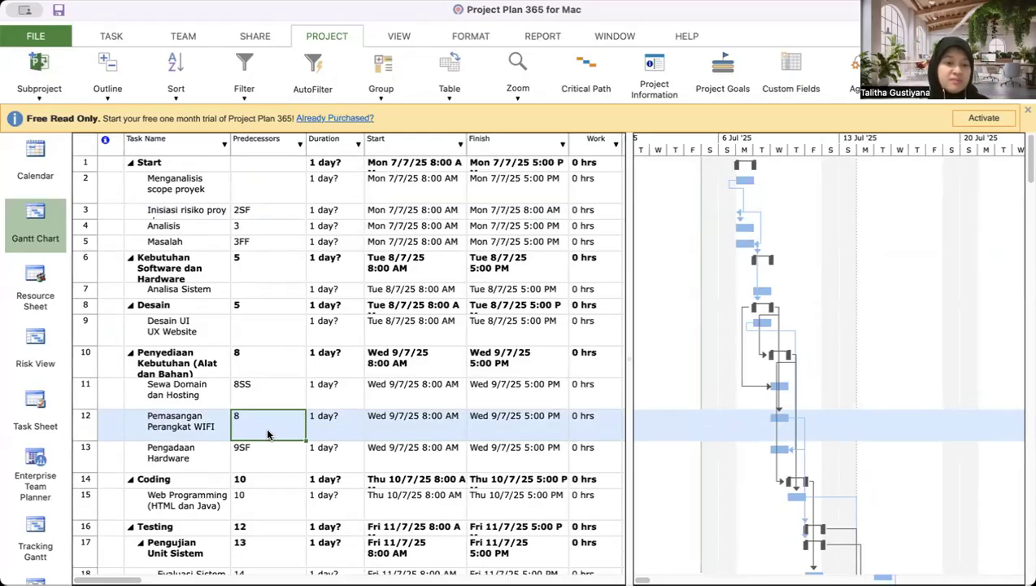
pyautogui.click(276, 451)
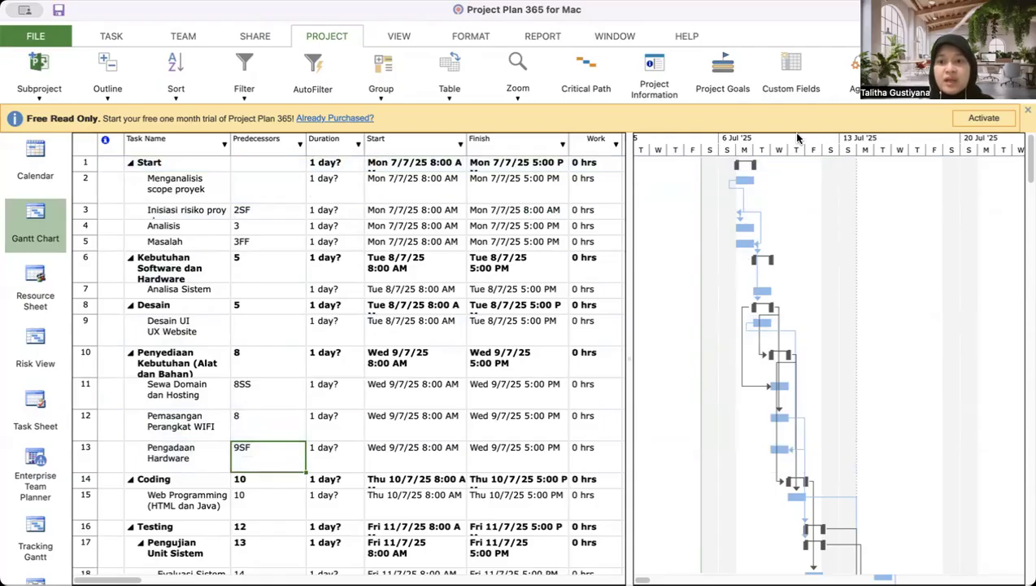
# - Open the Gantt chart's timescale settings and show three tiers (Top, Middle, Bottom)
pyautogui.doubleClick(777, 138)
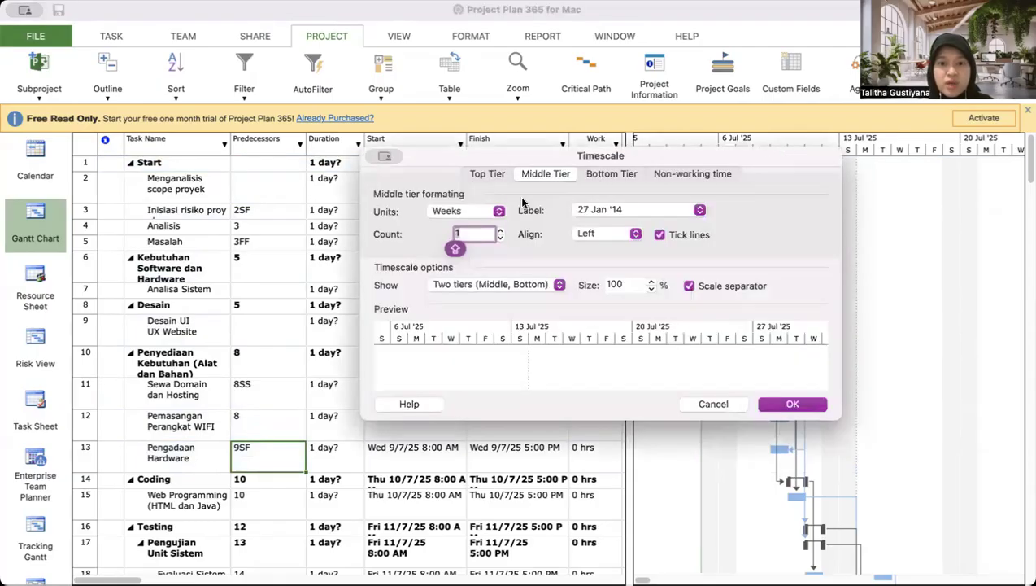
pyautogui.click(556, 283)
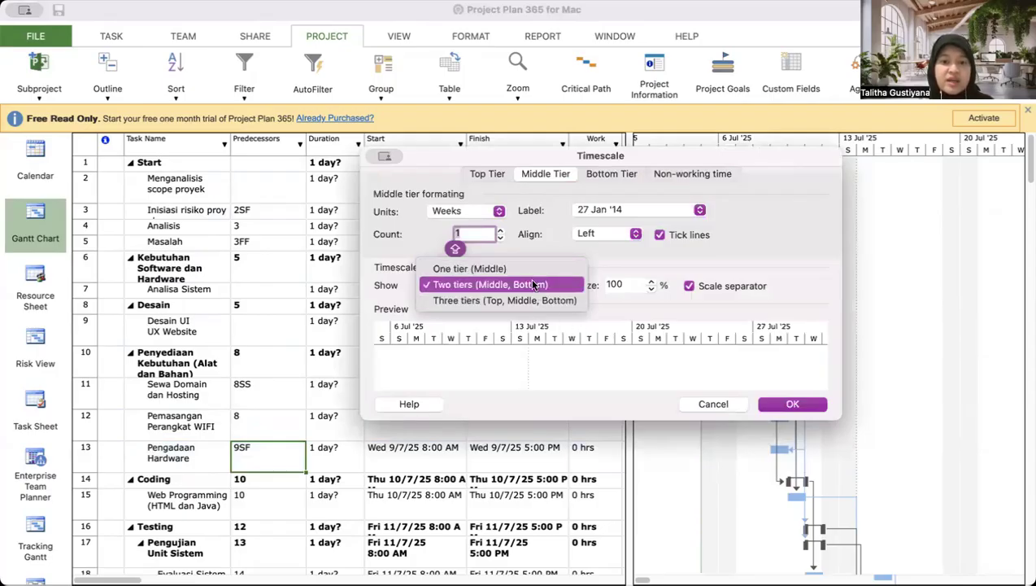
pyautogui.click(524, 270)
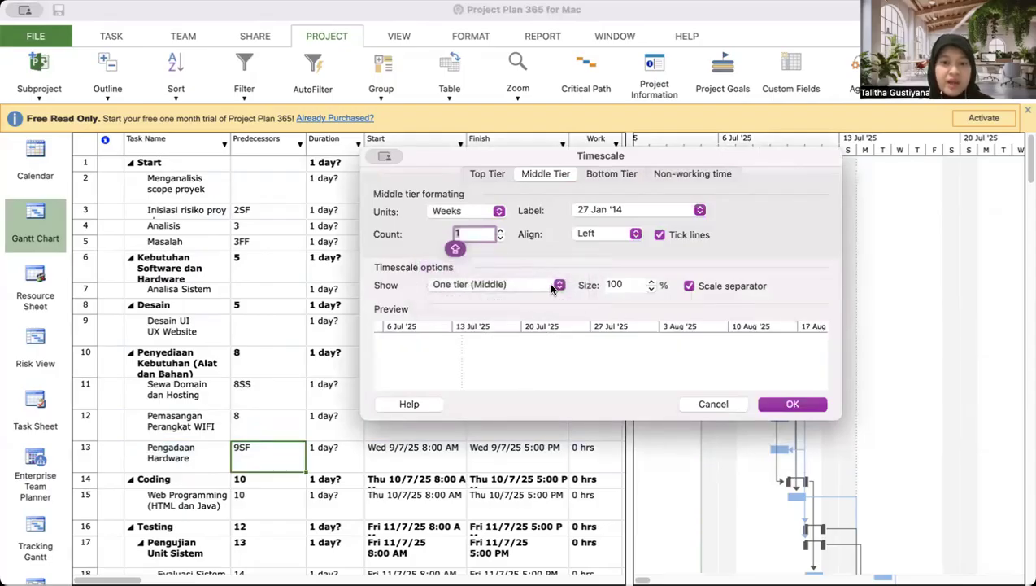
pyautogui.click(553, 287)
pyautogui.click(526, 316)
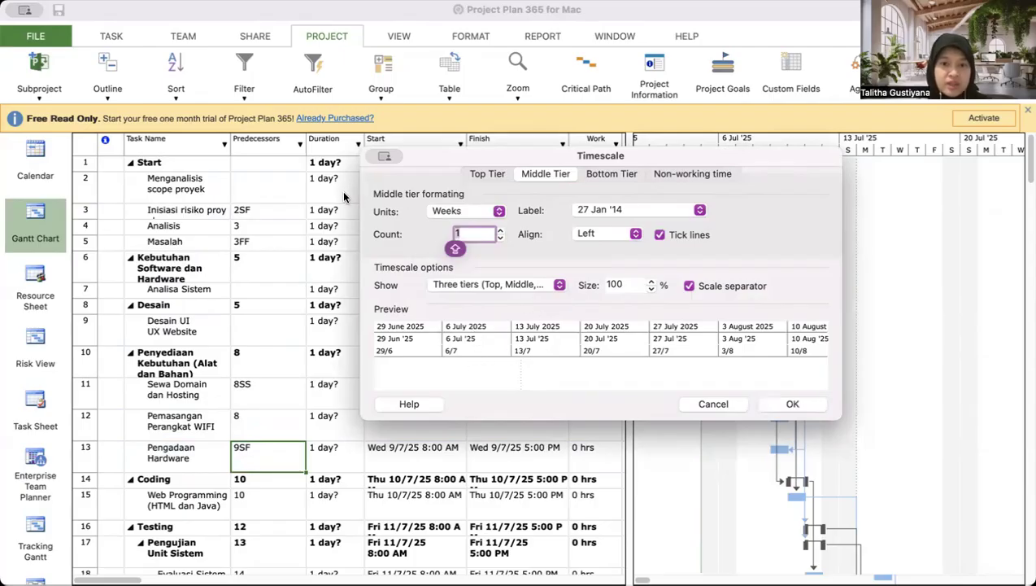
# - Try to set the bottom tier's units to Months in the three-tier timescale
pyautogui.click(619, 176)
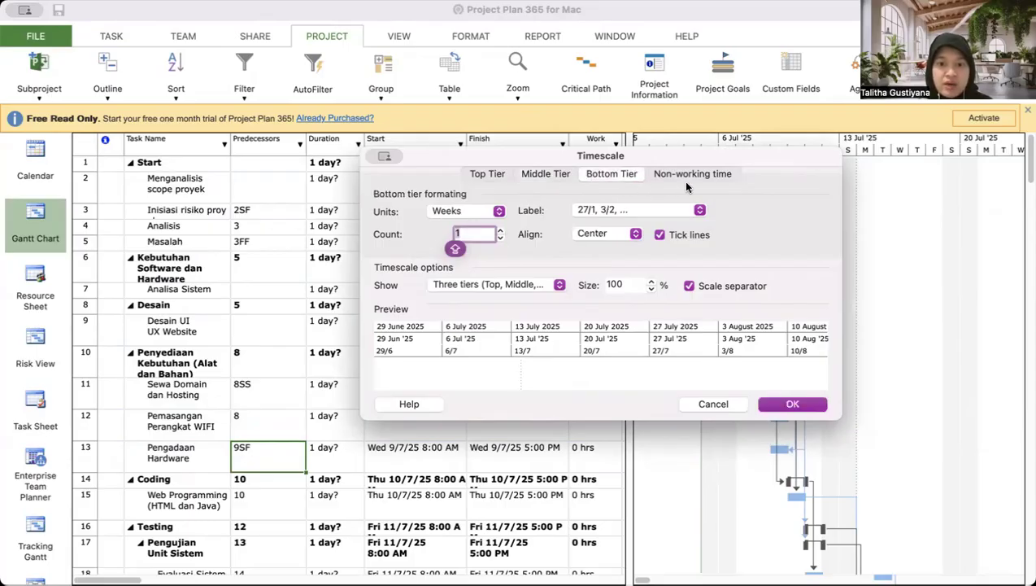
pyautogui.click(477, 209)
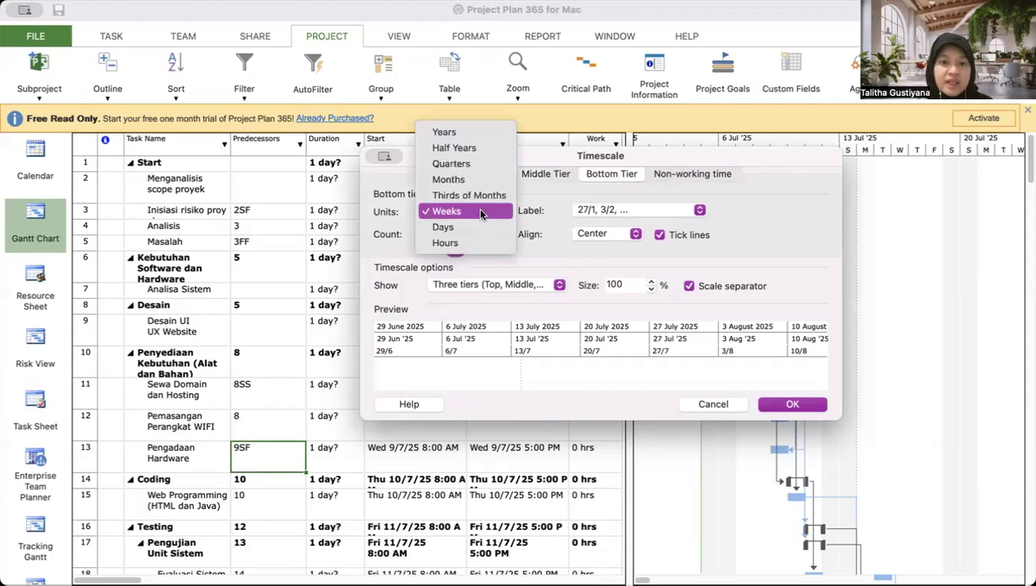
pyautogui.click(469, 179)
pyautogui.click(470, 180)
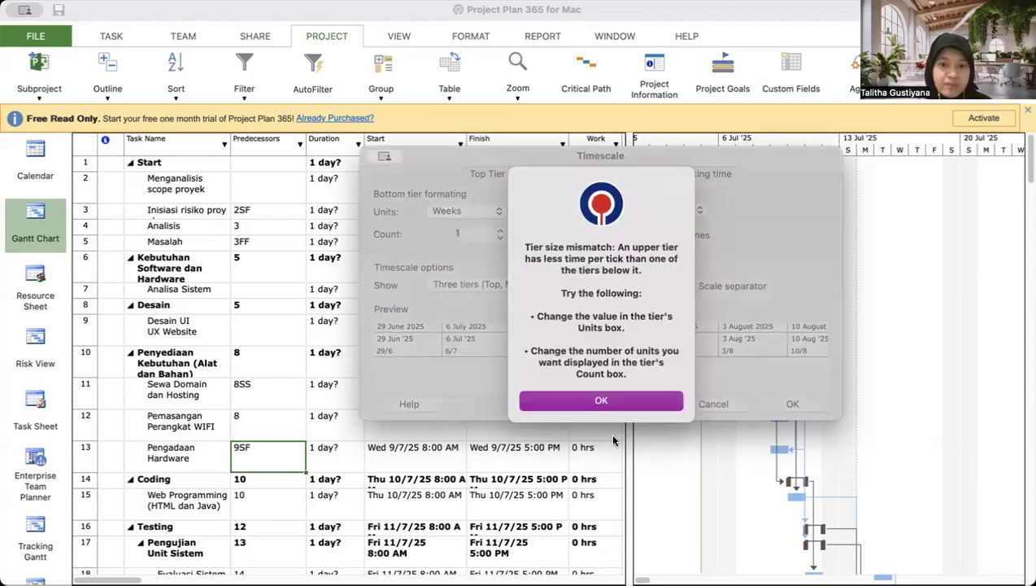
pyautogui.click(588, 401)
pyautogui.click(475, 234)
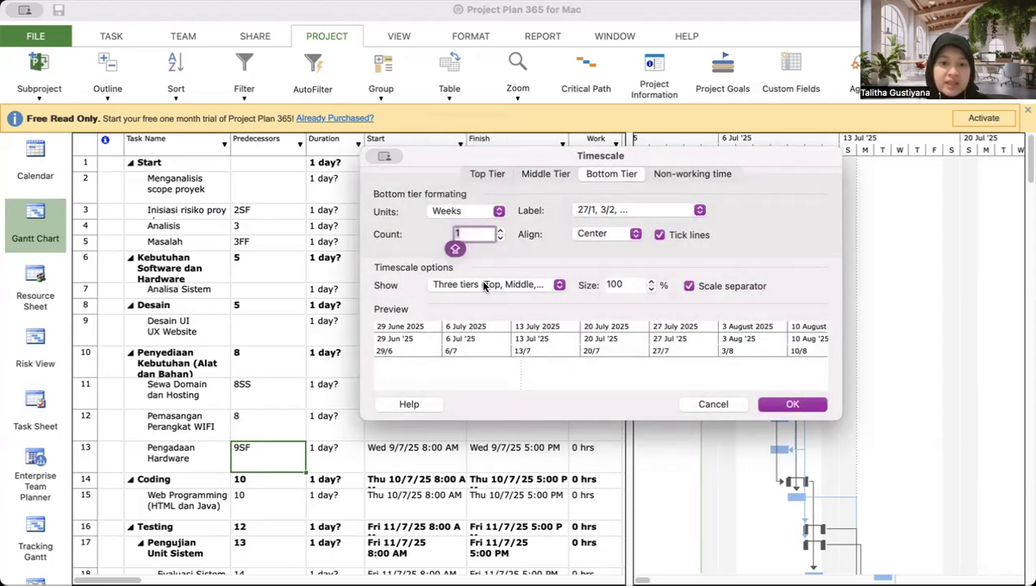
# - Reduce the timescale display to two tiers (Middle, Bottom)
pyautogui.click(484, 284)
pyautogui.click(474, 253)
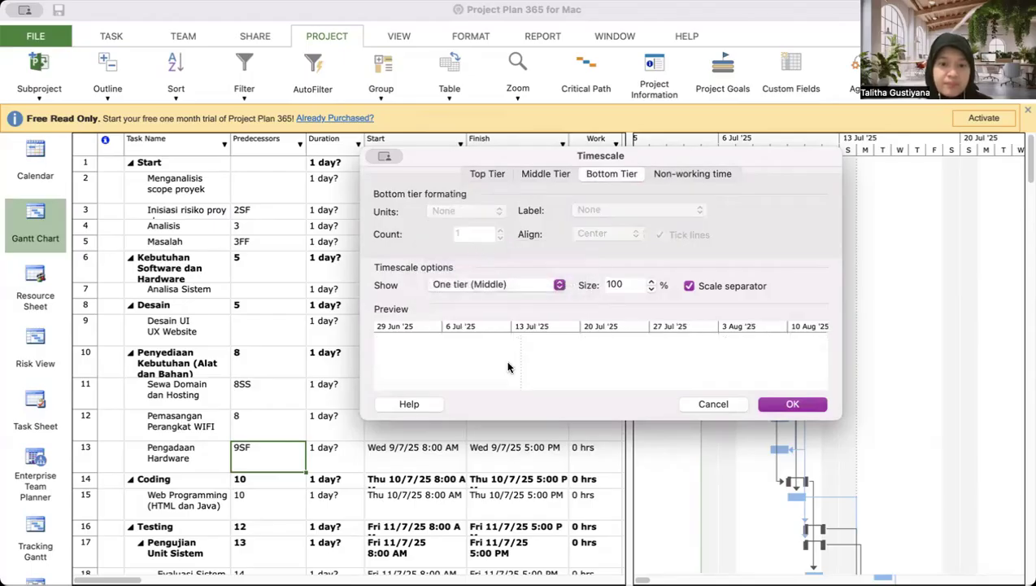
pyautogui.click(521, 286)
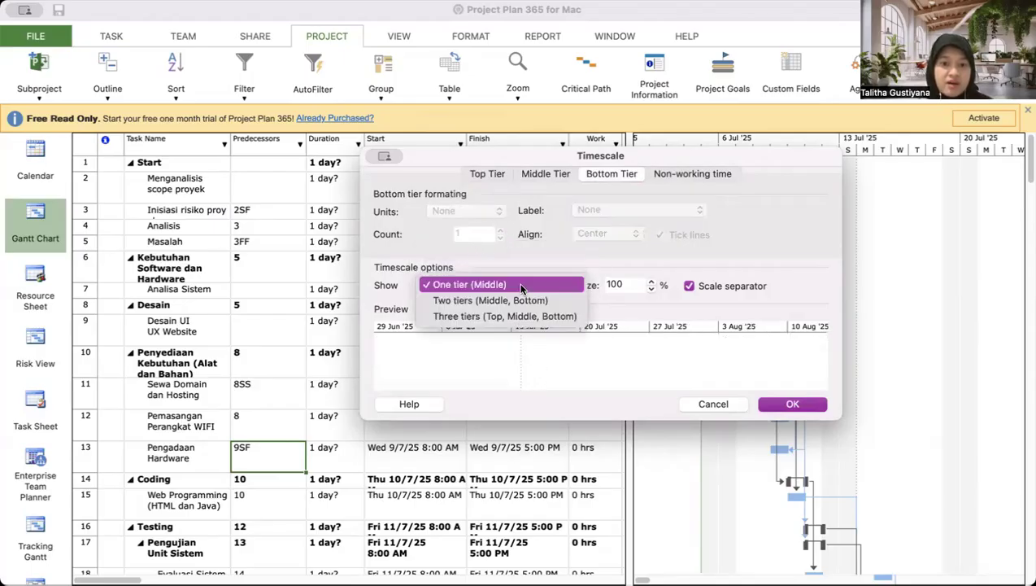
pyautogui.click(500, 299)
# - Try Days, Hours and Half Years as the bottom tier's units
pyautogui.click(487, 213)
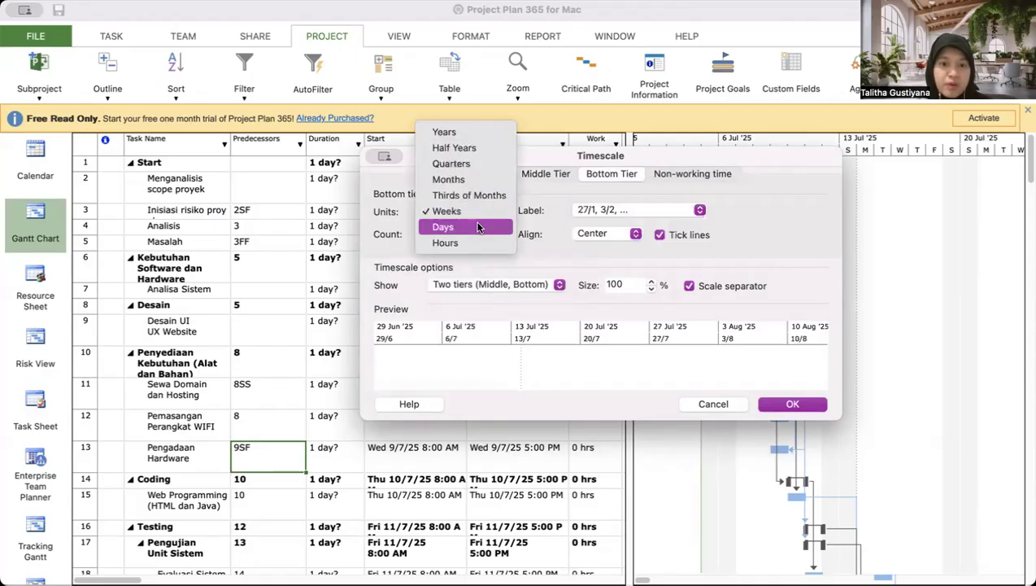
pyautogui.click(478, 227)
pyautogui.click(475, 213)
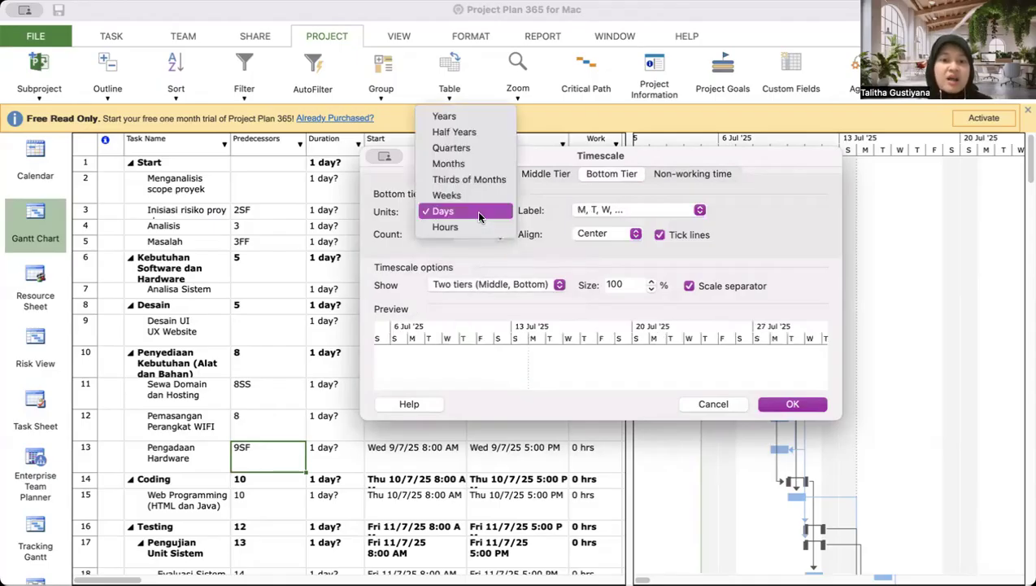
pyautogui.click(472, 225)
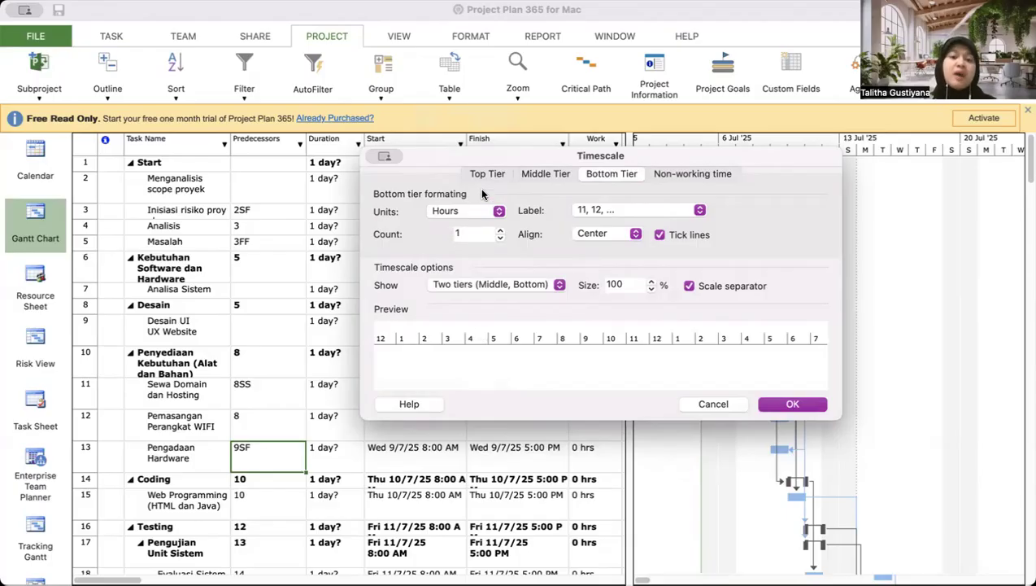
pyautogui.click(473, 211)
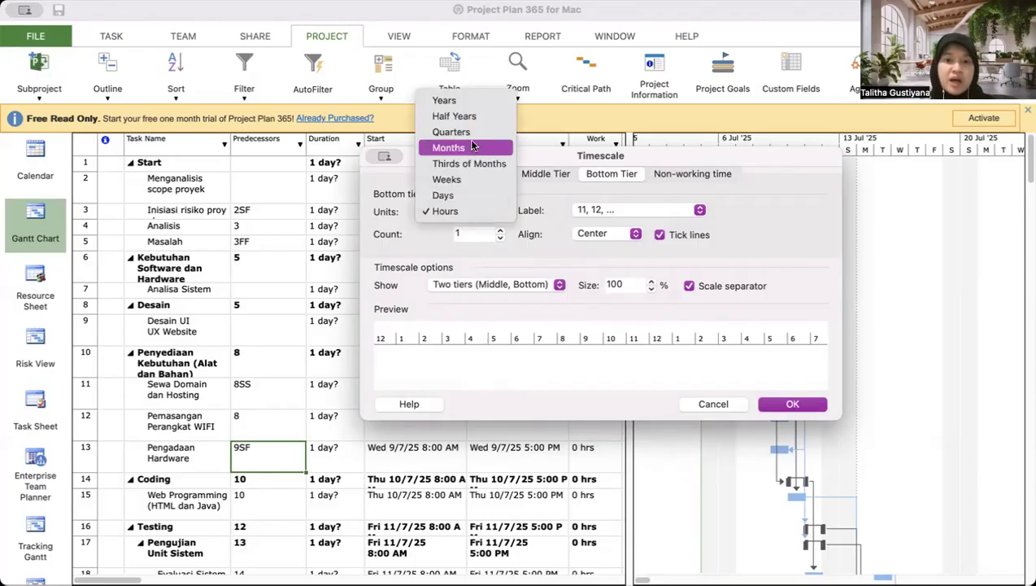
pyautogui.click(457, 111)
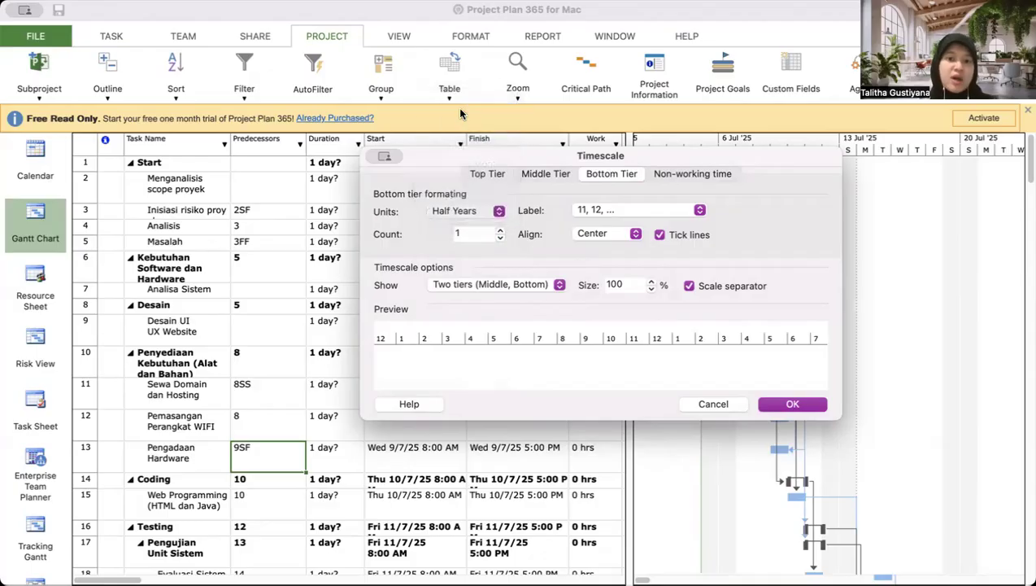
pyautogui.click(608, 399)
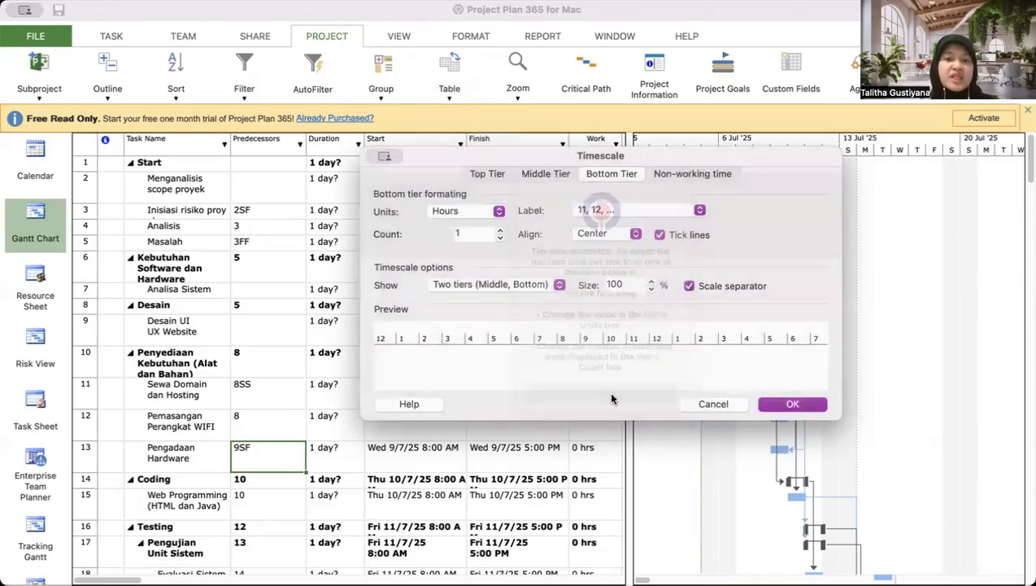
# - Set the bottom tier's units to Weeks and the timescale size to 50%
pyautogui.click(469, 210)
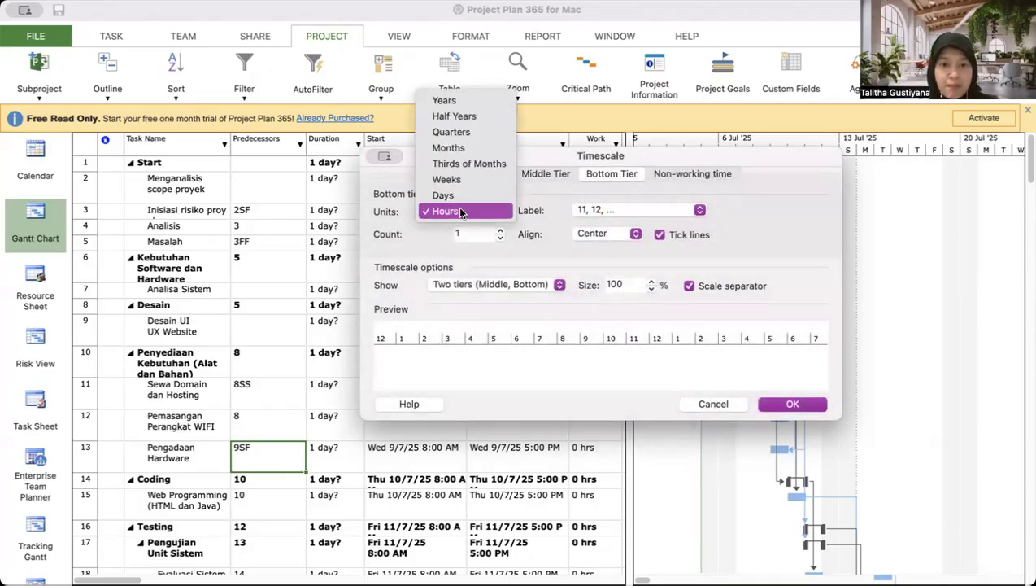
pyautogui.click(453, 181)
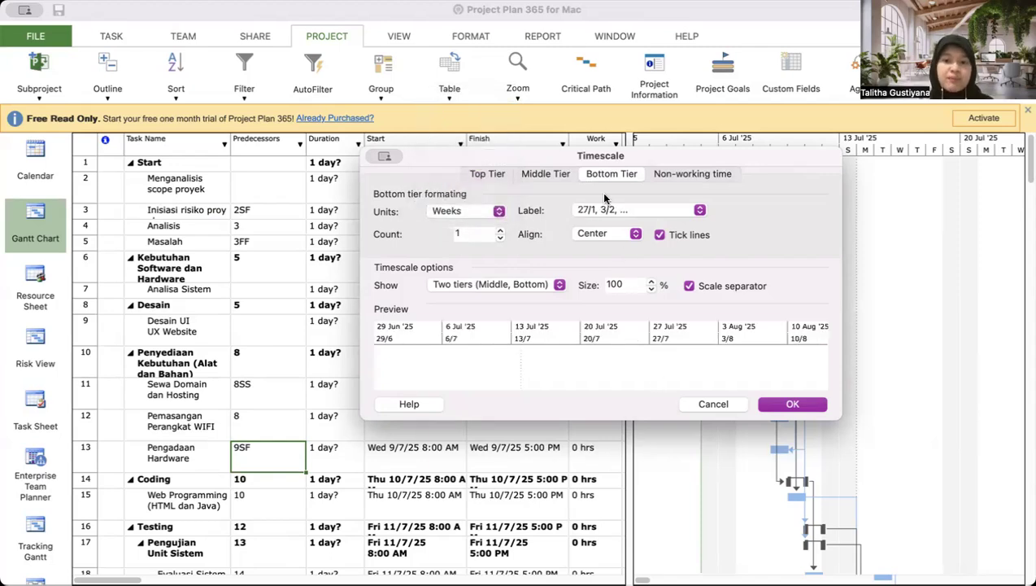
pyautogui.click(626, 285)
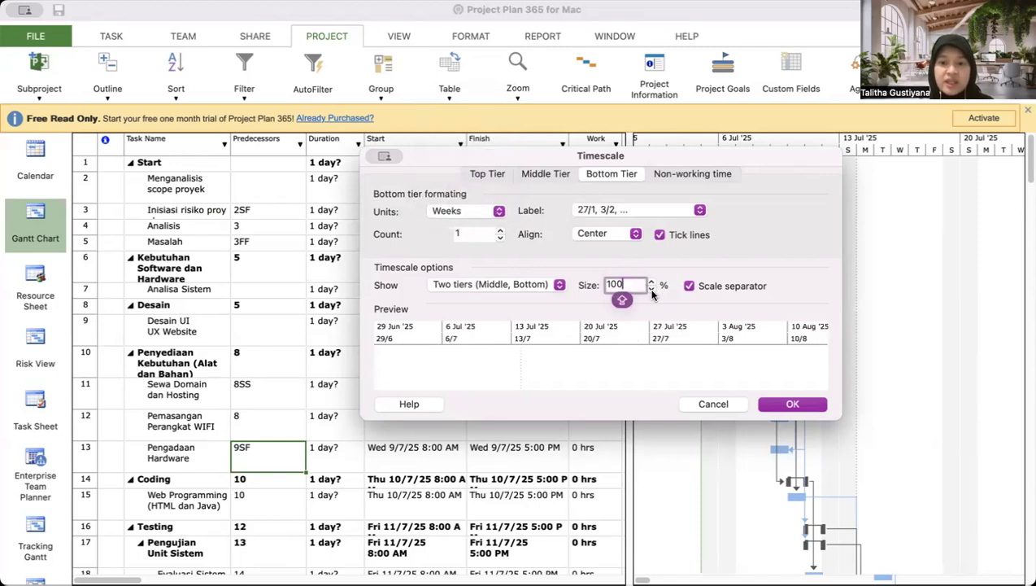
pyautogui.click(651, 289)
pyautogui.click(651, 289)
pyautogui.click(650, 289)
pyautogui.click(650, 289)
pyautogui.click(651, 289)
pyautogui.click(651, 290)
pyautogui.click(650, 289)
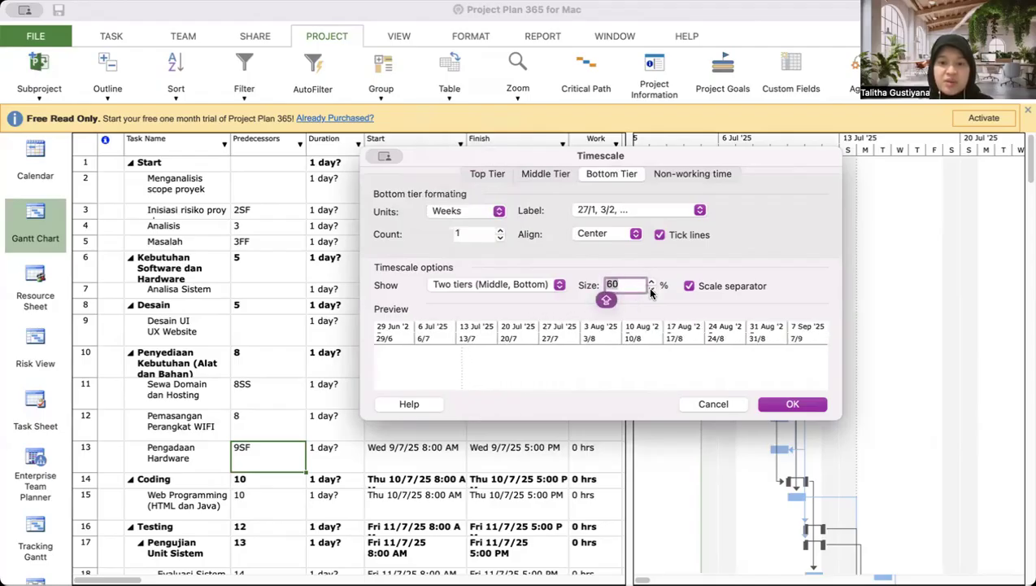
pyautogui.click(651, 290)
# - Check the middle tier, top tier and non-working time settings, and apply the timescale changes
pyautogui.click(548, 174)
pyautogui.click(502, 173)
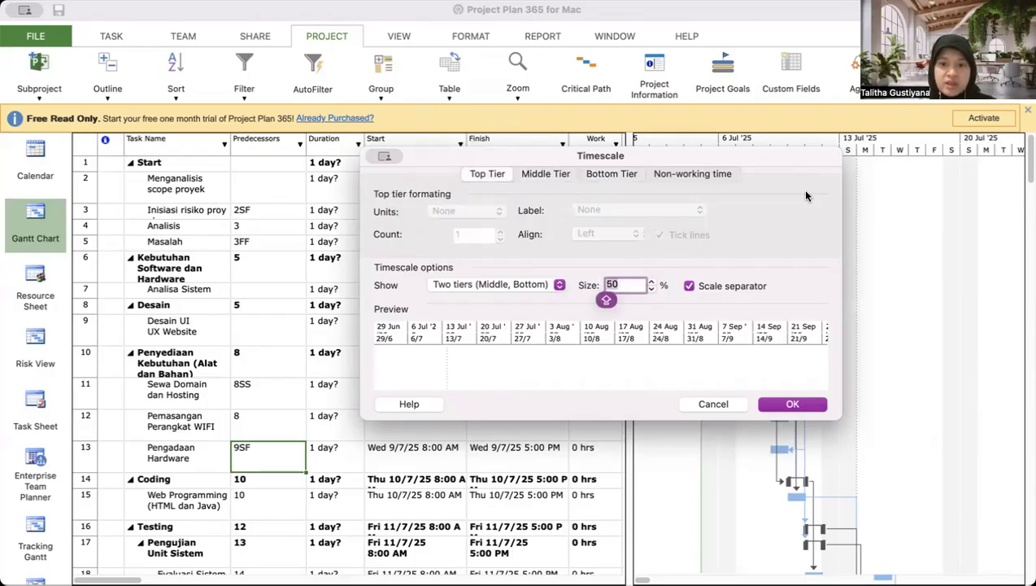
pyautogui.click(700, 175)
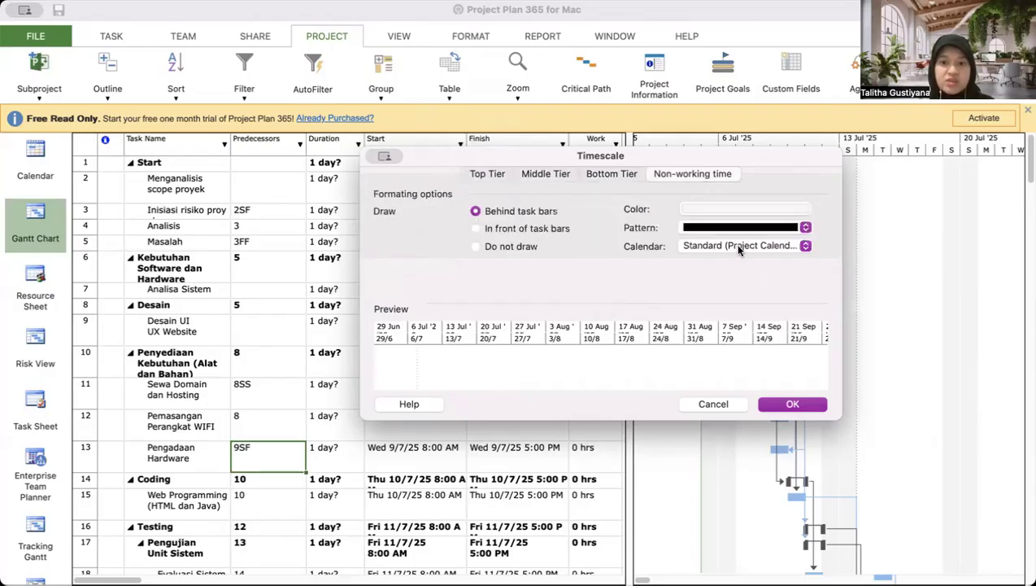
pyautogui.click(792, 405)
pyautogui.click(399, 36)
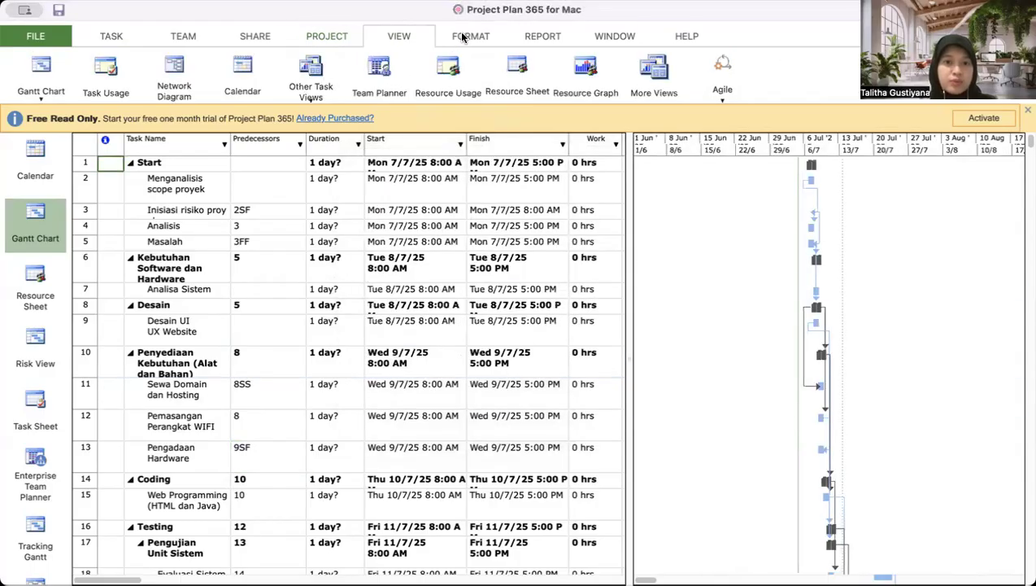
pyautogui.click(462, 36)
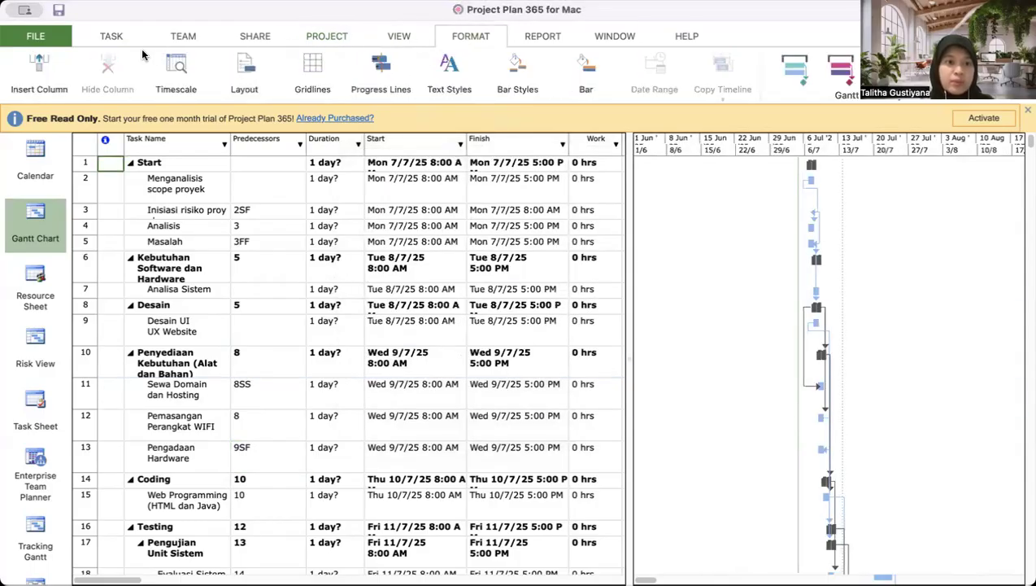
pyautogui.click(261, 38)
pyautogui.click(192, 41)
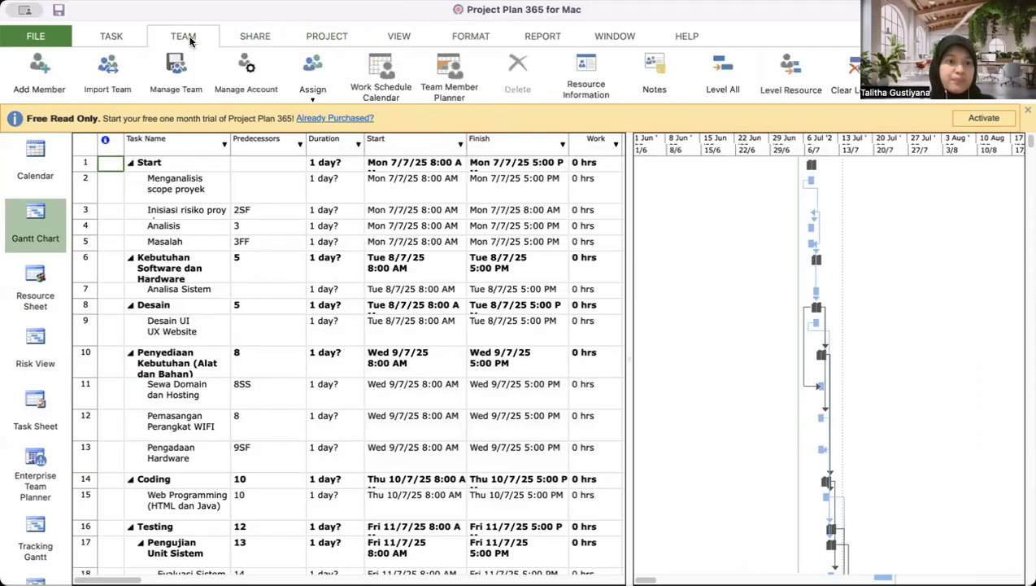
# - Highlight the project's critical path in the Gantt chart
pyautogui.click(323, 37)
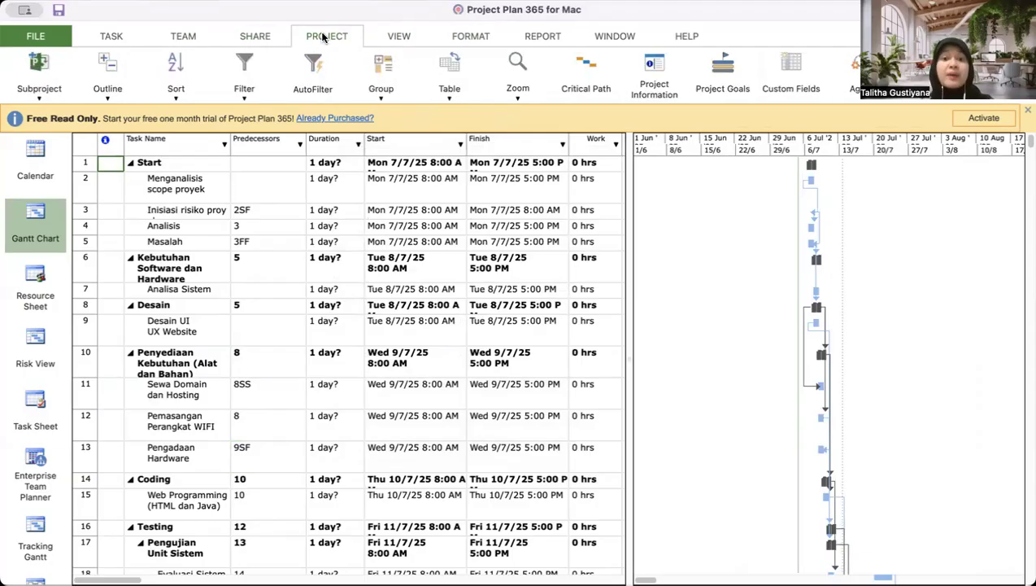
pyautogui.click(587, 71)
pyautogui.click(844, 345)
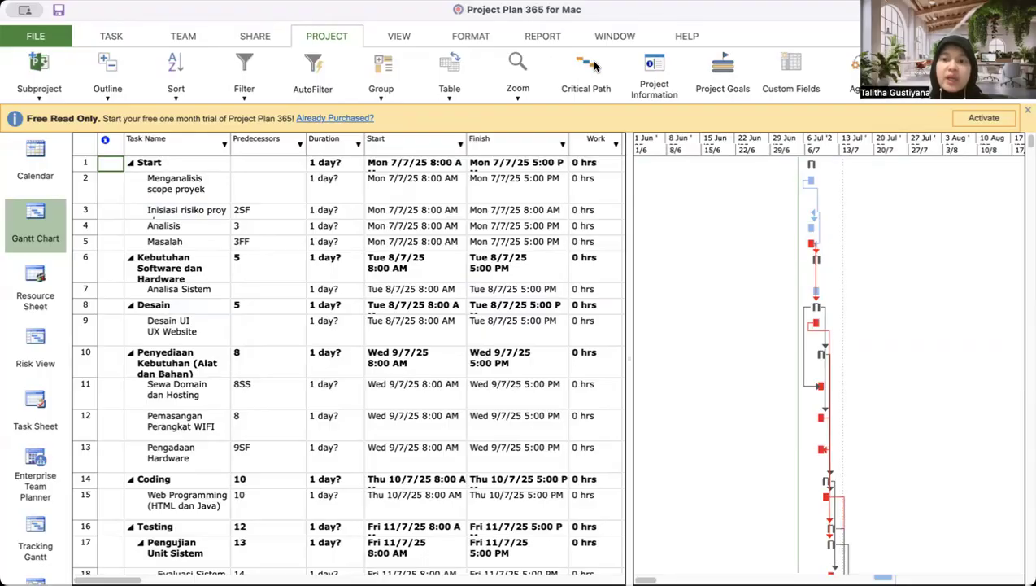
pyautogui.click(996, 89)
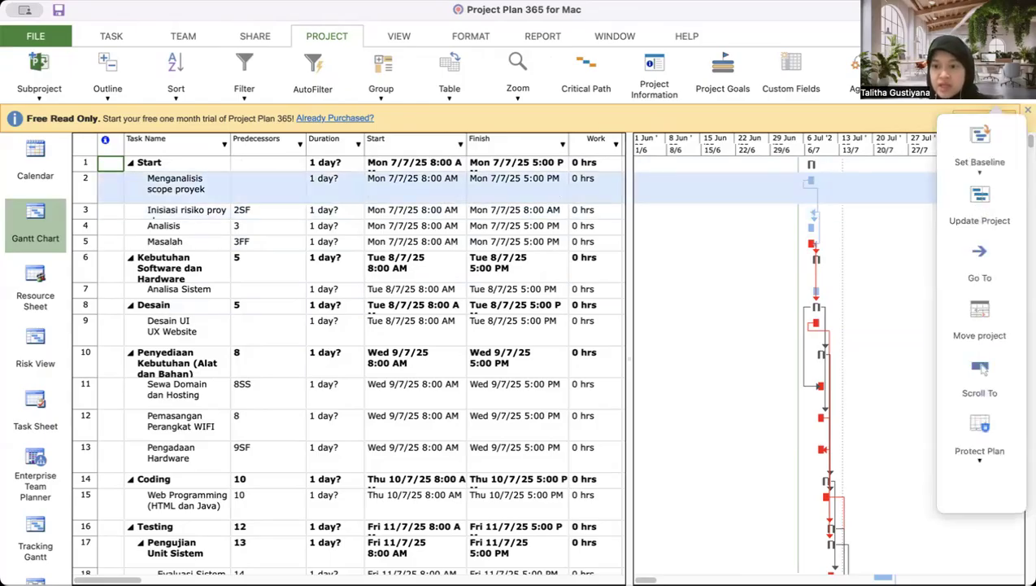
pyautogui.click(979, 462)
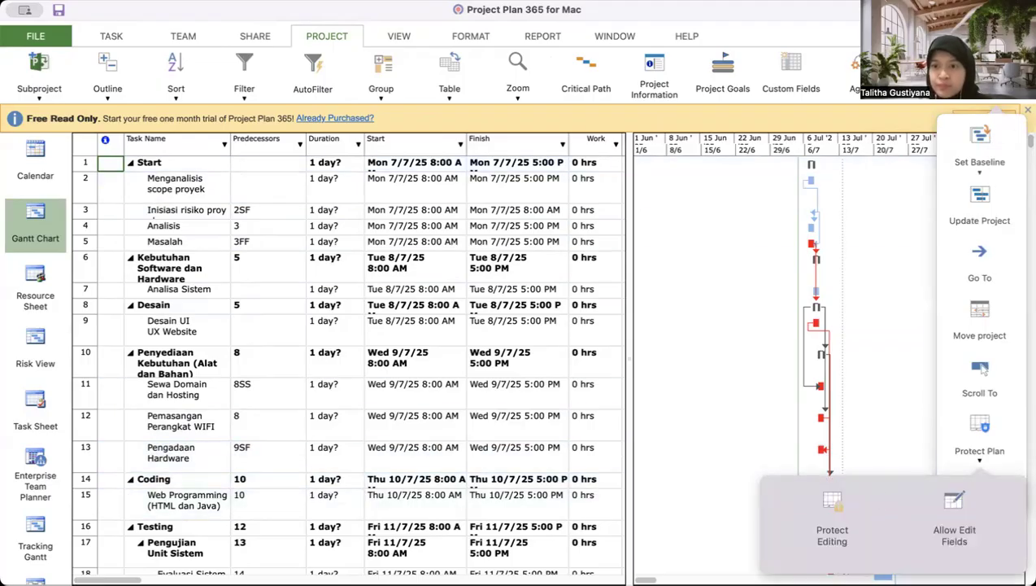
pyautogui.press('Escape')
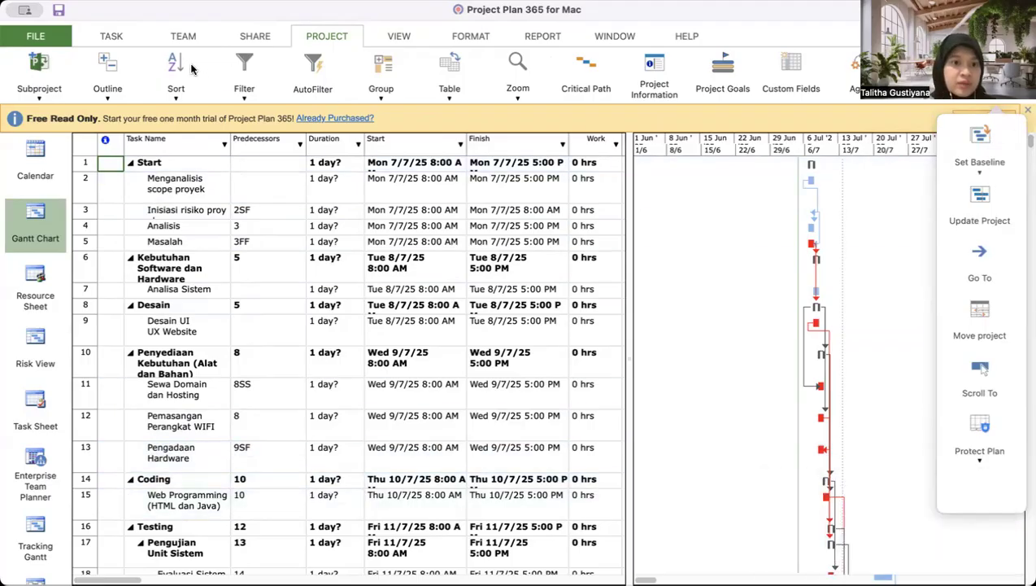
pyautogui.press('Escape')
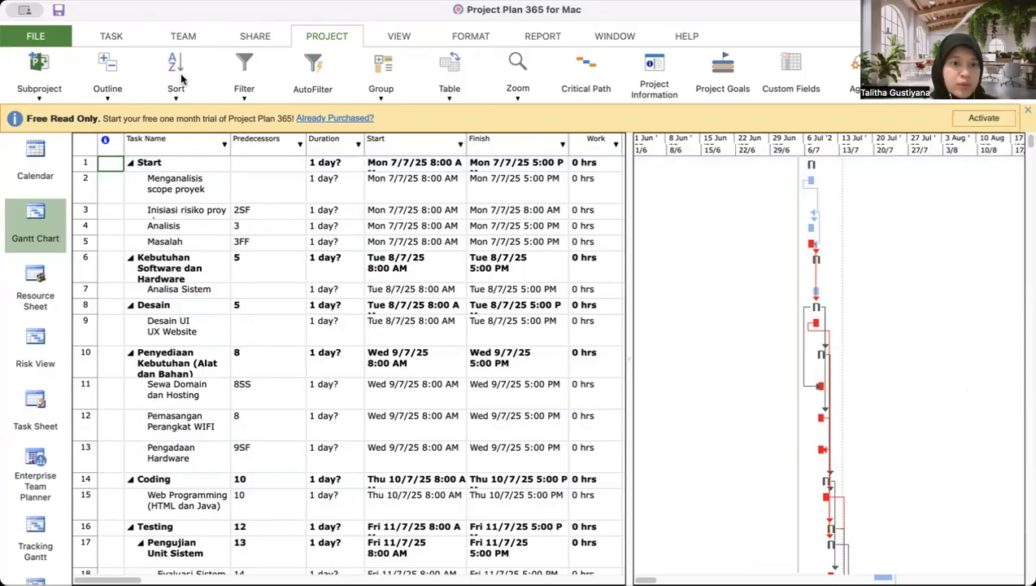
pyautogui.click(177, 81)
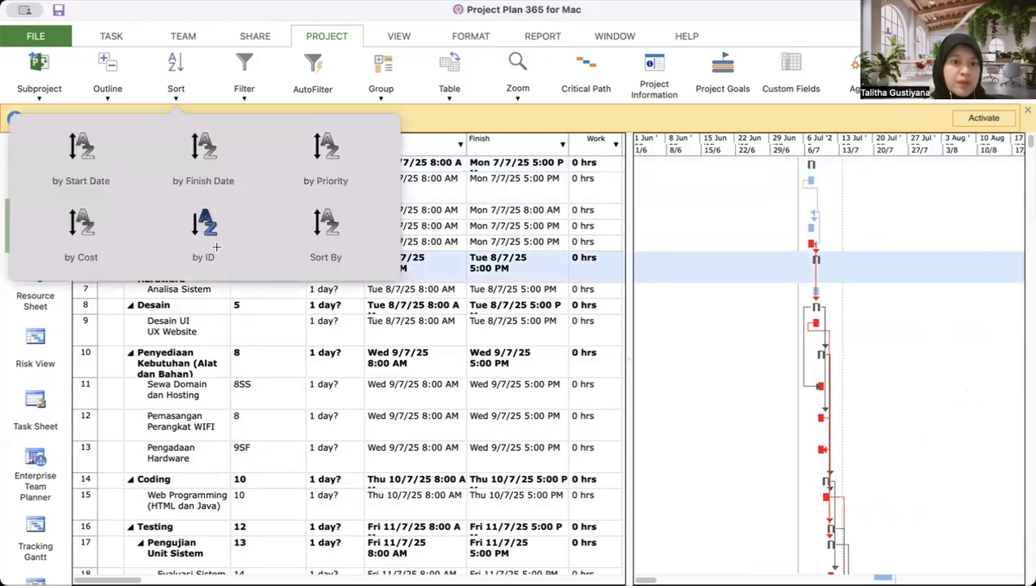
pyautogui.click(331, 146)
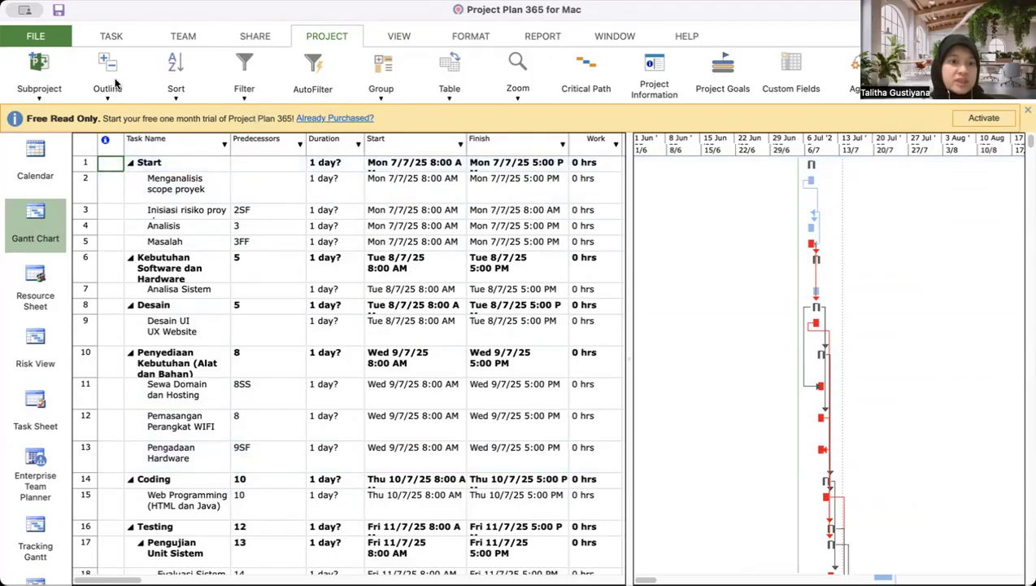
pyautogui.click(38, 87)
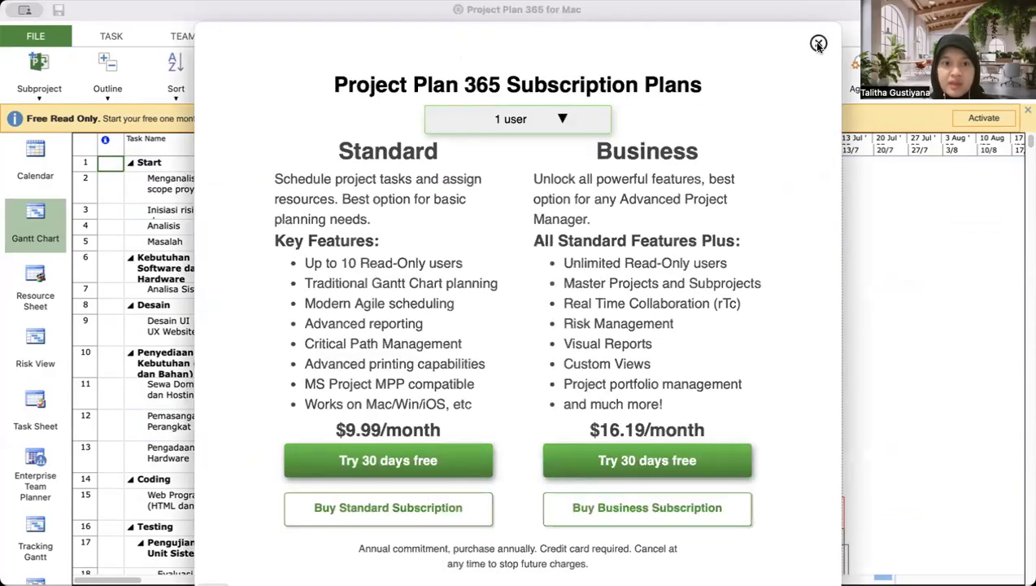
pyautogui.click(818, 44)
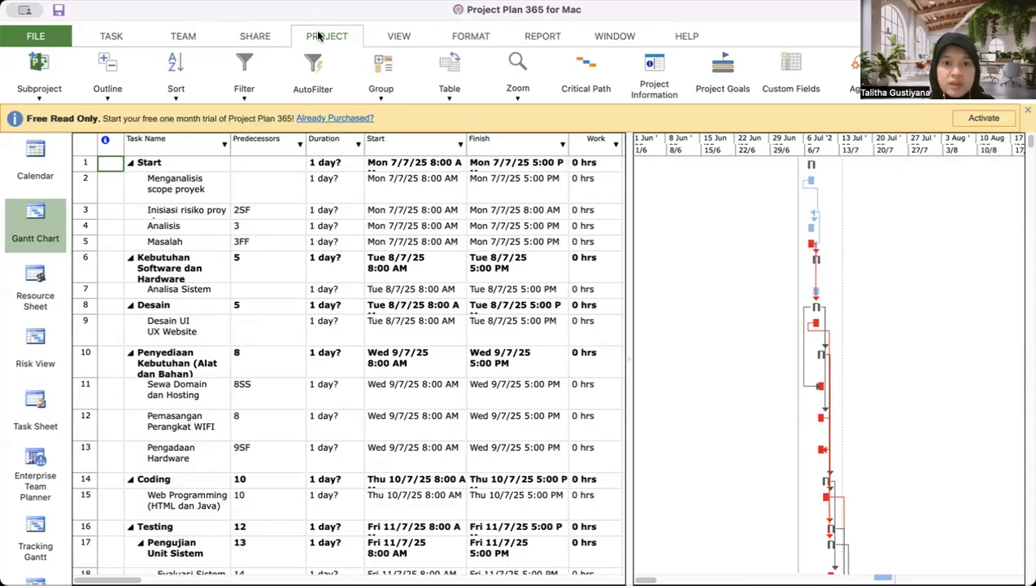
pyautogui.click(400, 36)
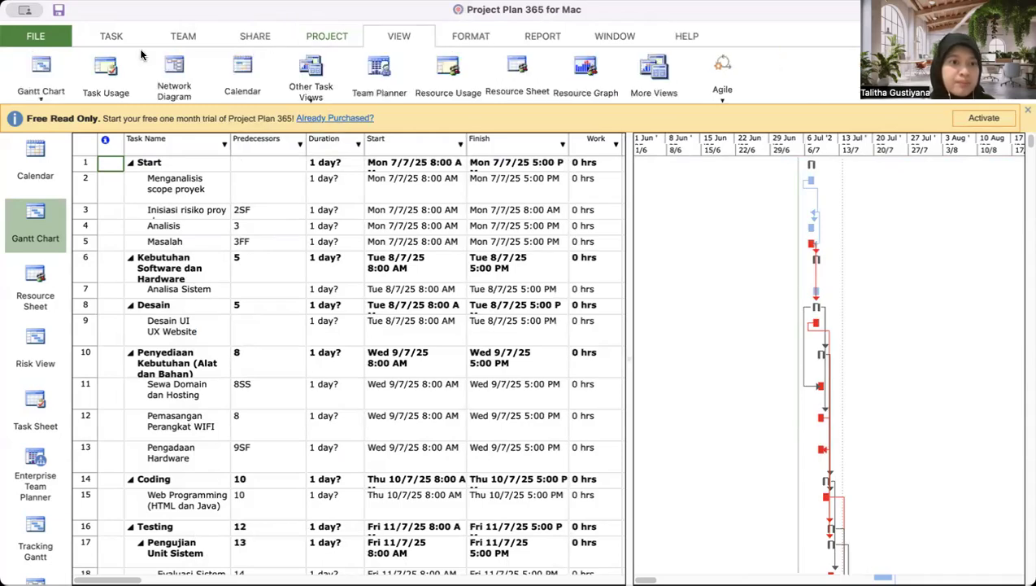
# - Set the text colour of Critical Tasks to red in the text styles
pyautogui.click(466, 37)
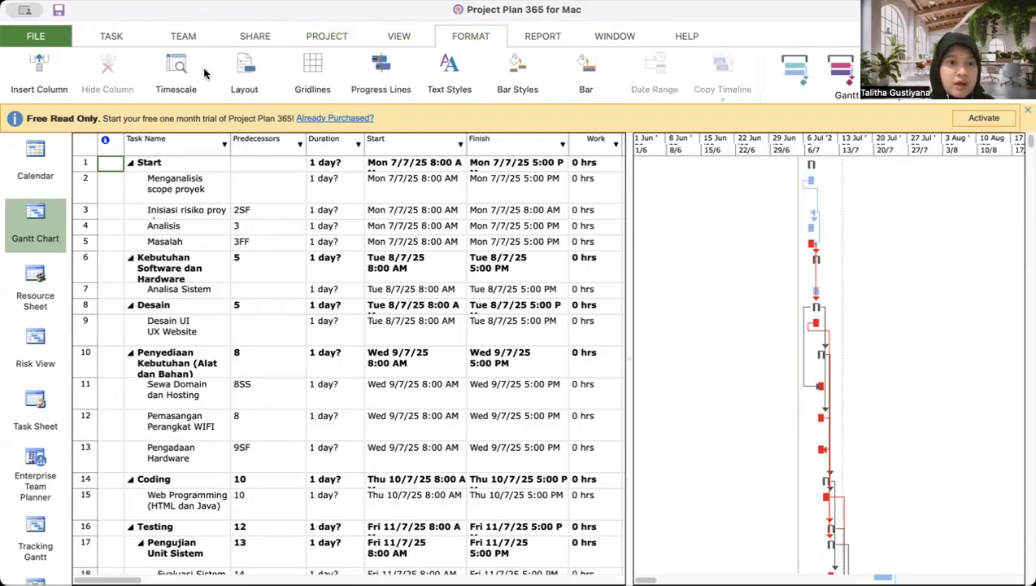
pyautogui.click(451, 65)
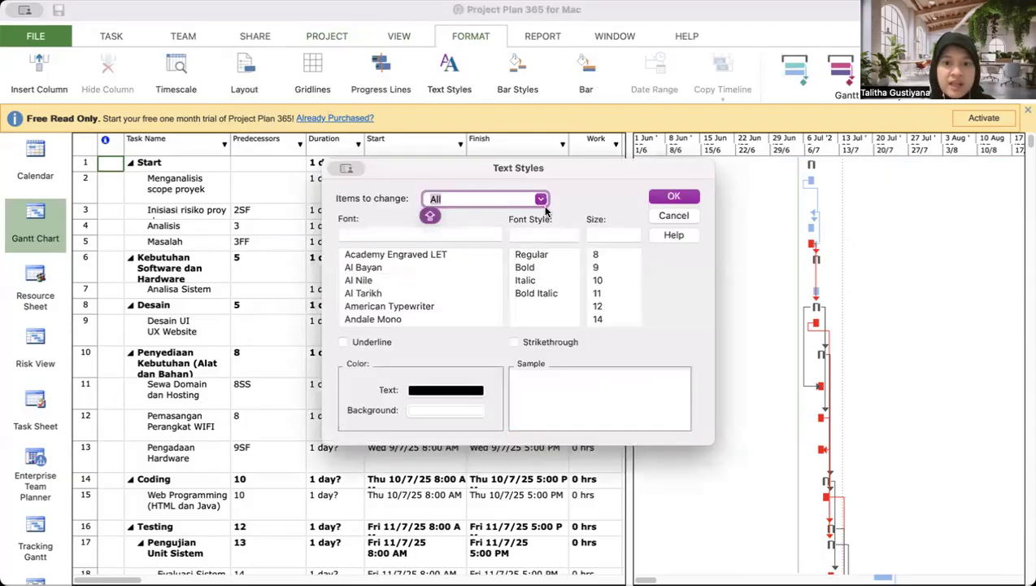
pyautogui.click(540, 199)
pyautogui.write('CRITIC')
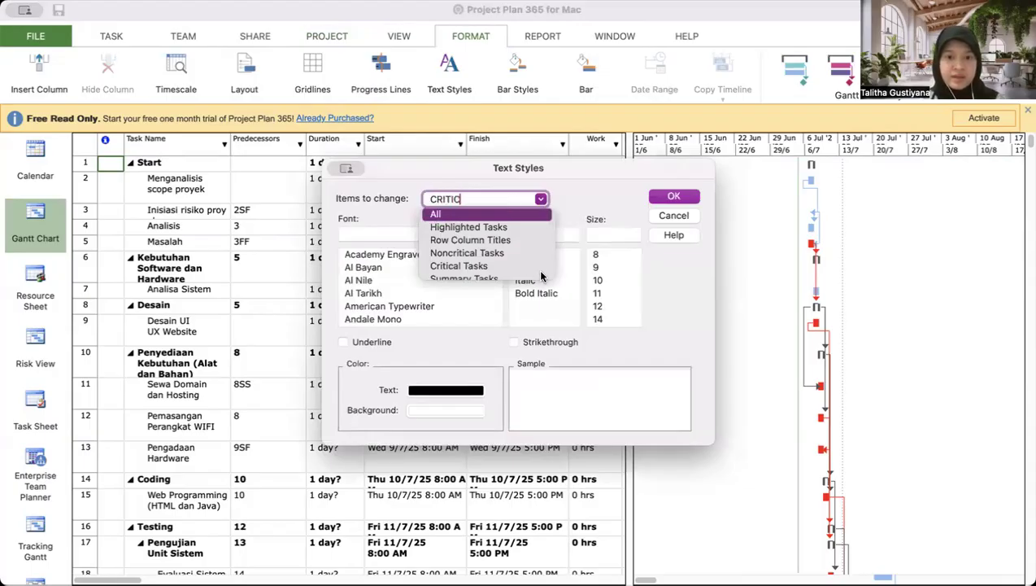
pyautogui.click(490, 266)
pyautogui.click(455, 391)
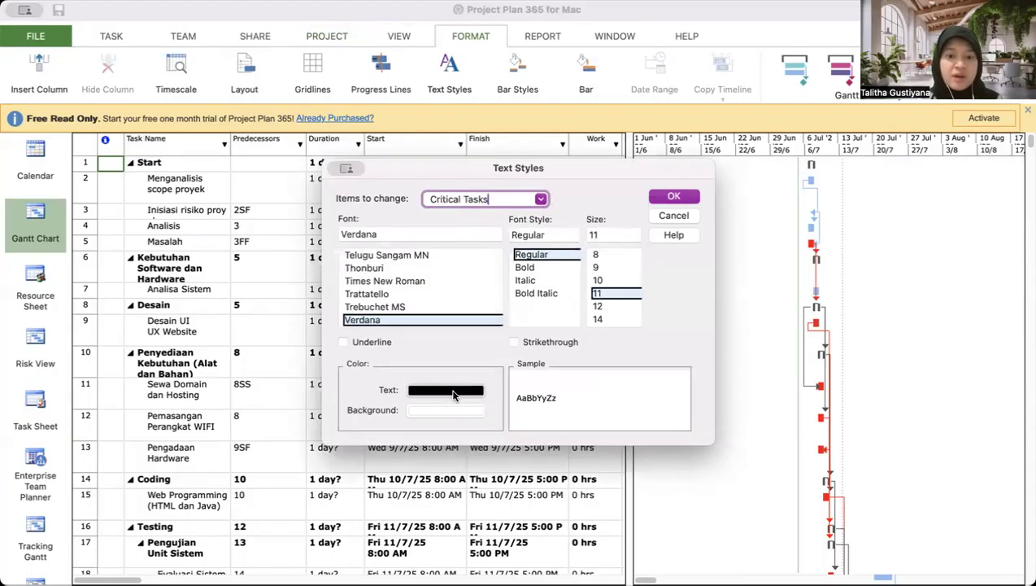
pyautogui.scroll(-3, 128, 492)
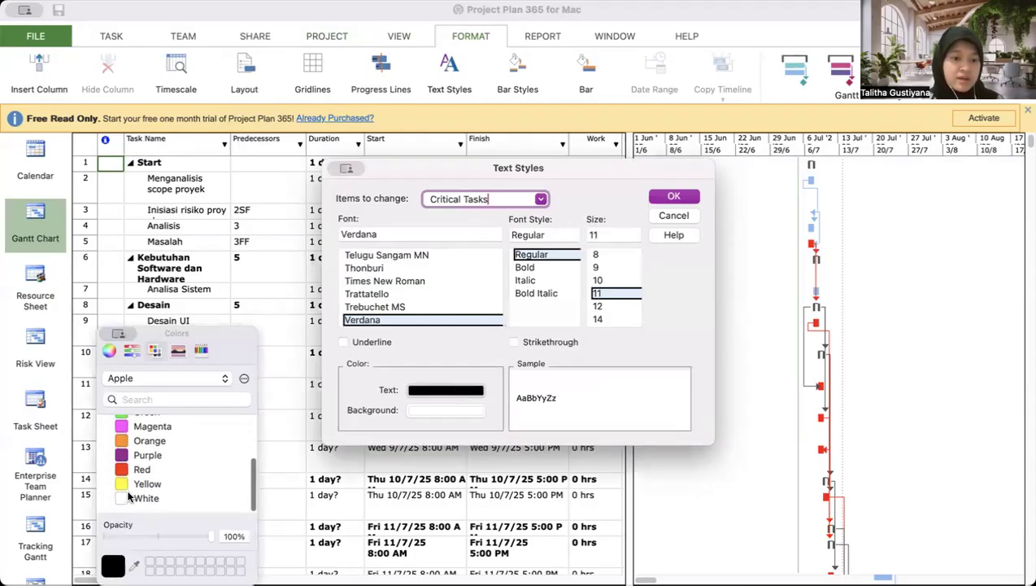
pyautogui.click(140, 471)
pyautogui.click(675, 196)
pyautogui.click(446, 329)
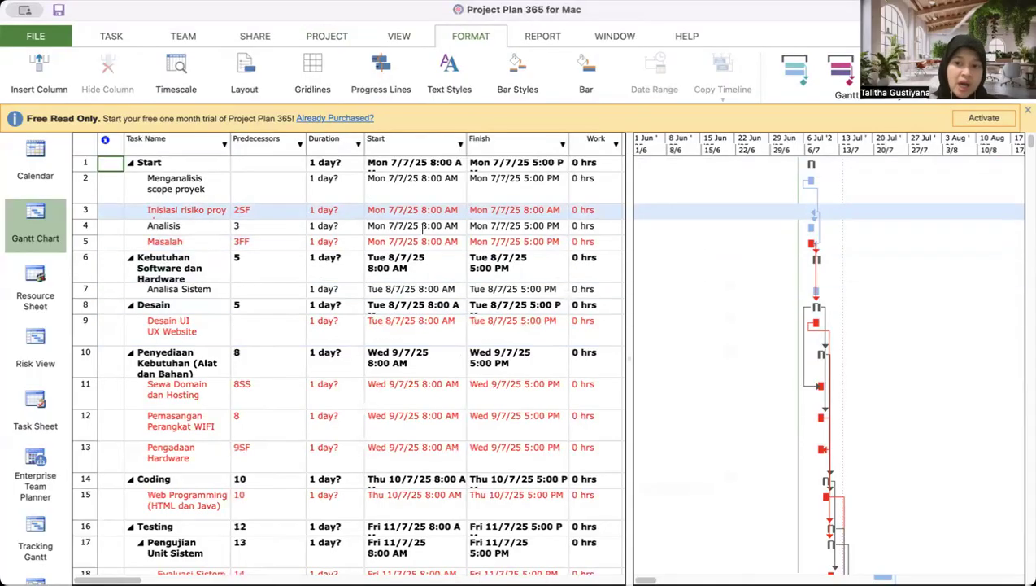
# - Review the whole task list to see which tasks and predecessors are marked as critical
pyautogui.click(248, 213)
pyautogui.click(252, 244)
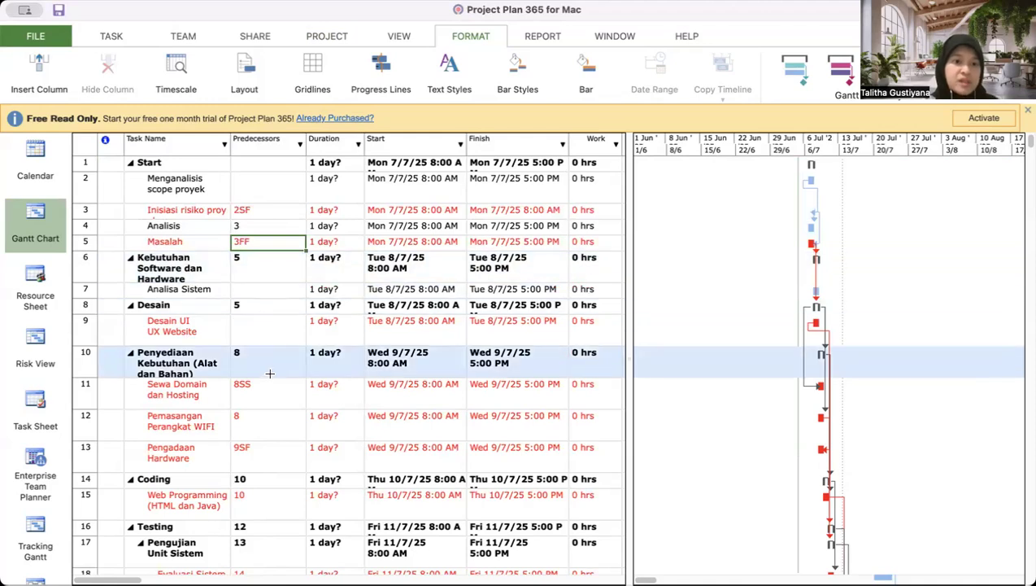
pyautogui.scroll(-3, 270, 375)
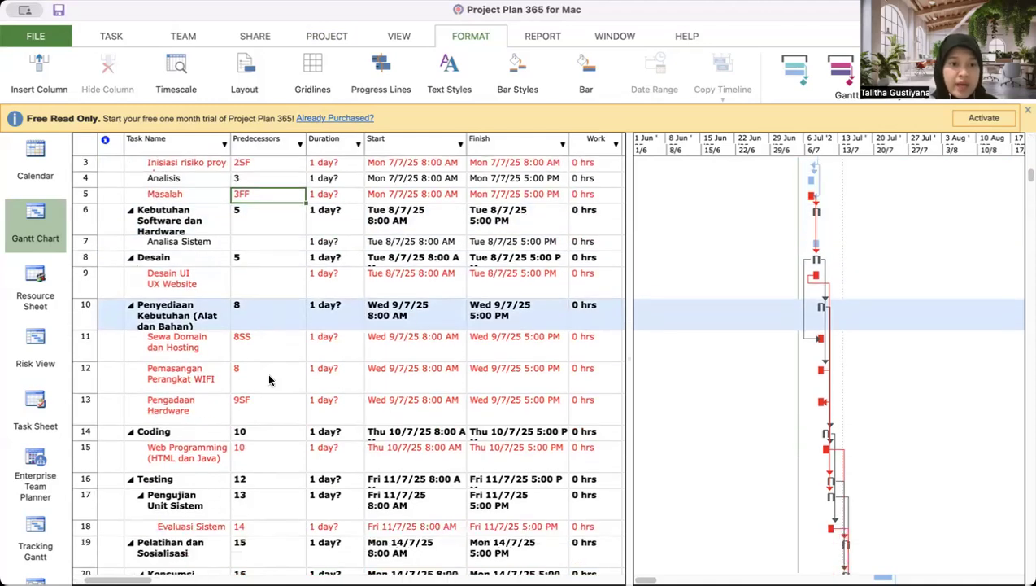
pyautogui.scroll(-6, 269, 379)
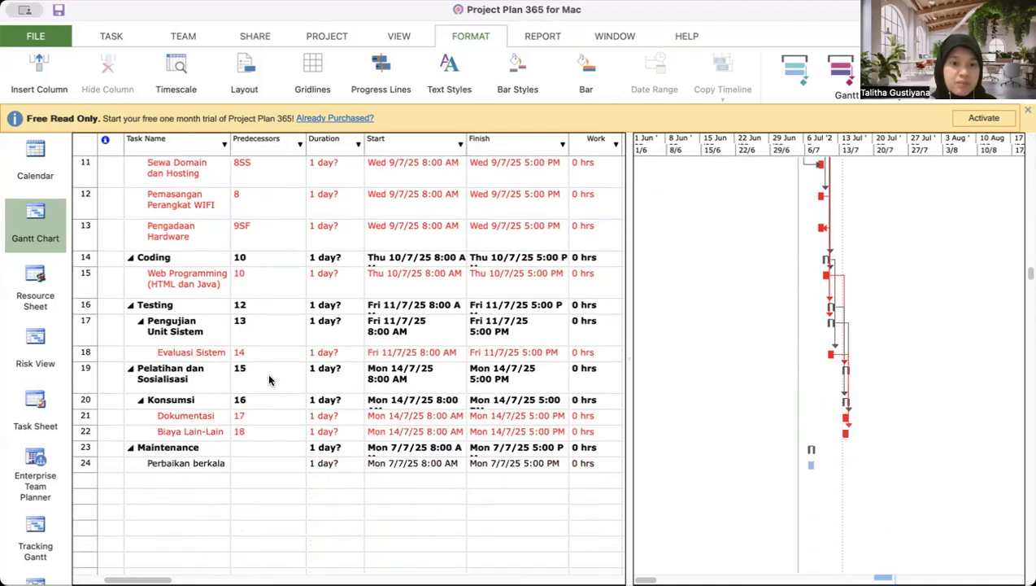
pyautogui.scroll(9, 270, 378)
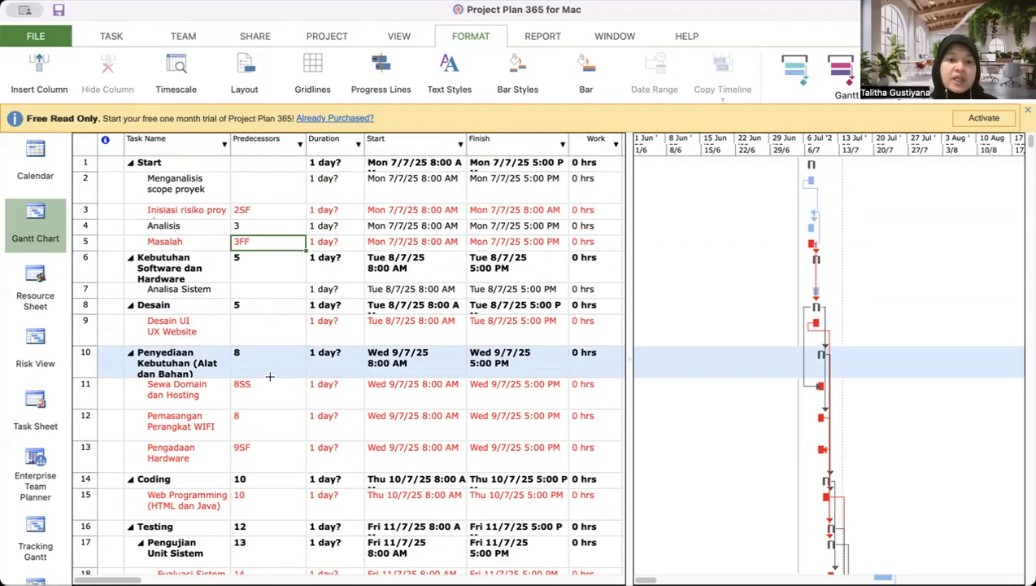
# - Check the Resource Names and % Complete columns of the task table
pyautogui.hscroll(3, 572, 258)
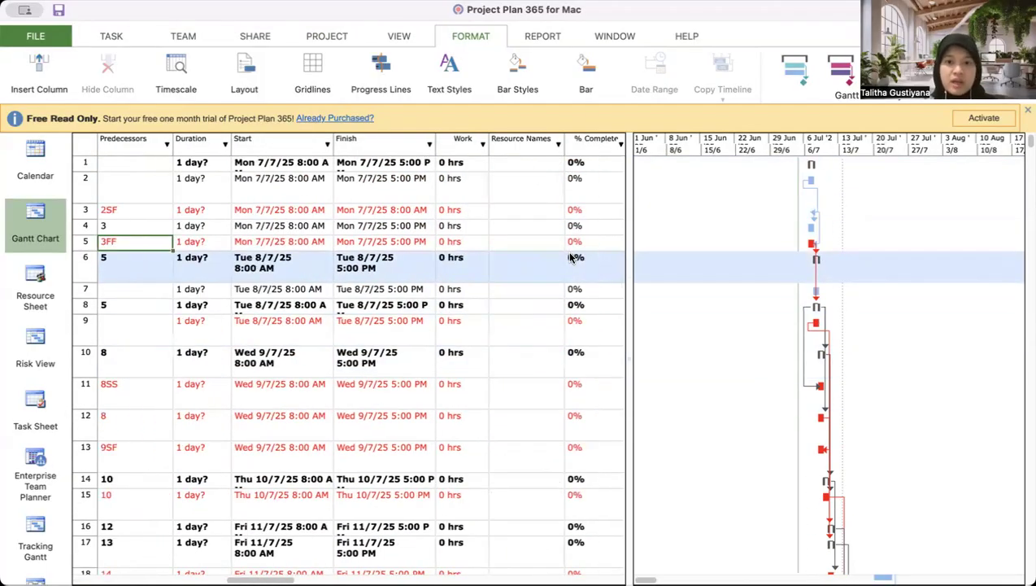
pyautogui.hscroll(1, 571, 258)
pyautogui.hscroll(-3, 571, 258)
pyautogui.hscroll(4, 570, 258)
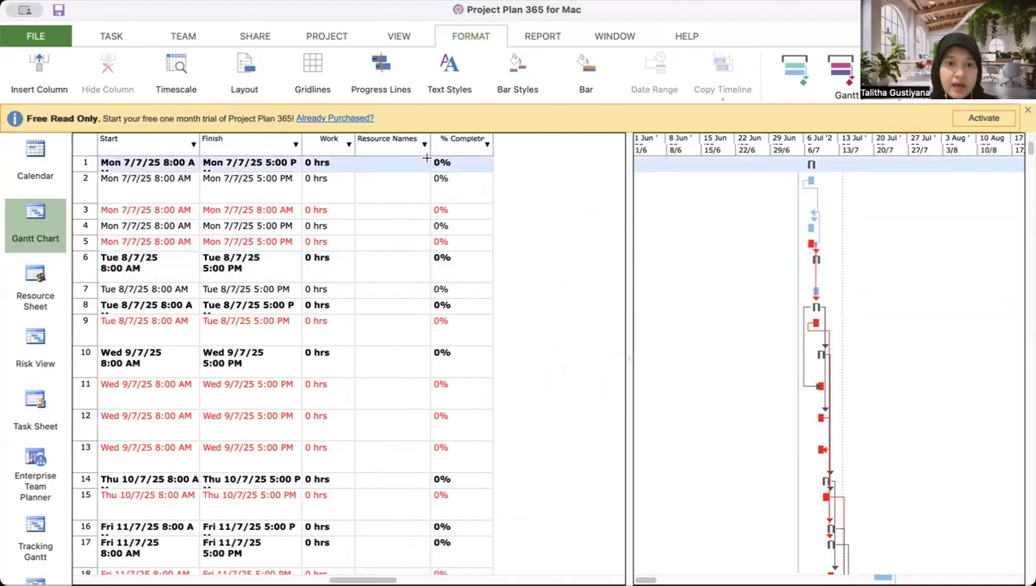
pyautogui.click(398, 160)
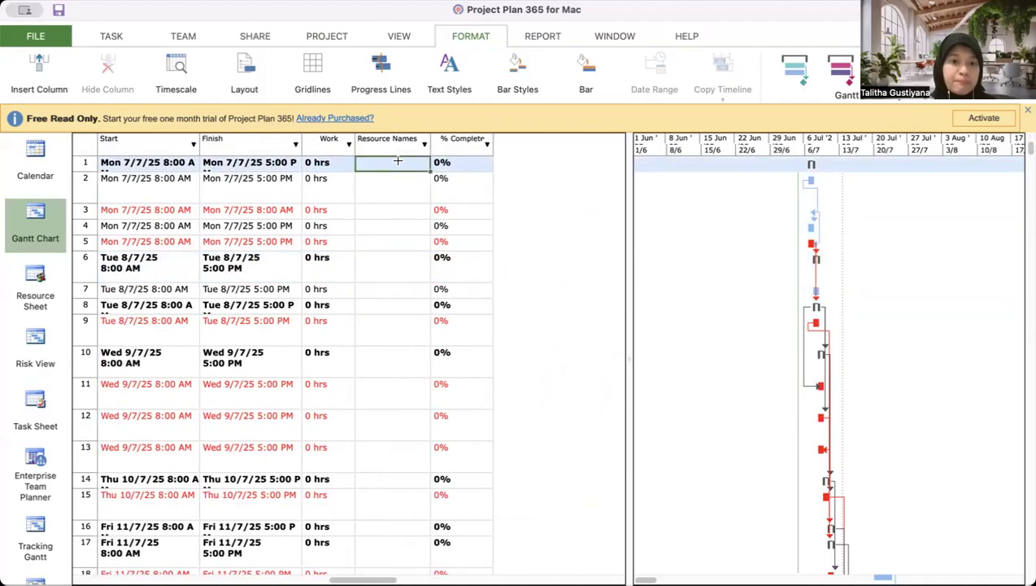
pyautogui.hscroll(-4, 398, 161)
# - View the Resource Graph and the Resource Sheet, and return to the Gantt Chart
pyautogui.scroll(-5, 39, 444)
pyautogui.scroll(-5, 39, 444)
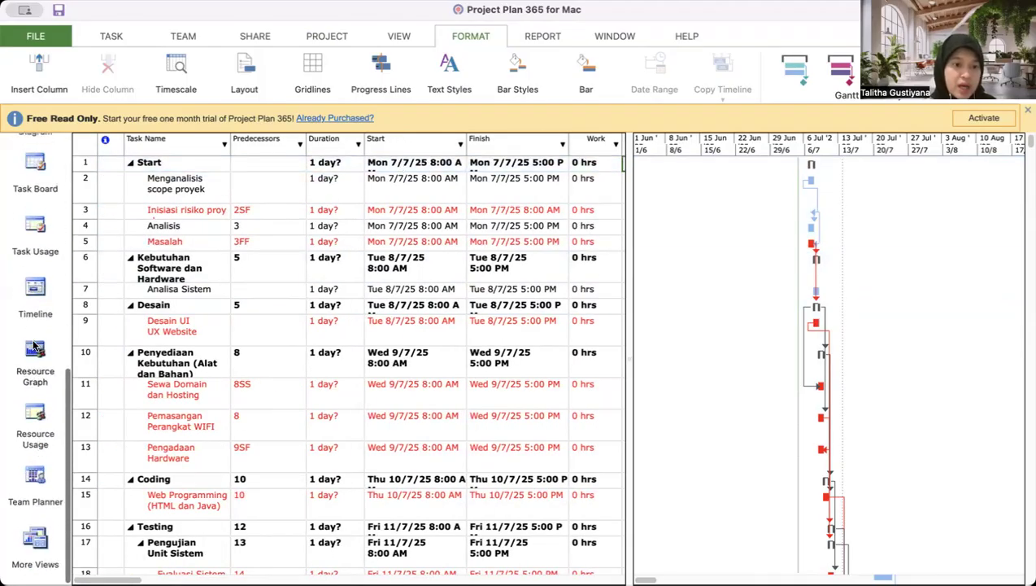
pyautogui.click(35, 348)
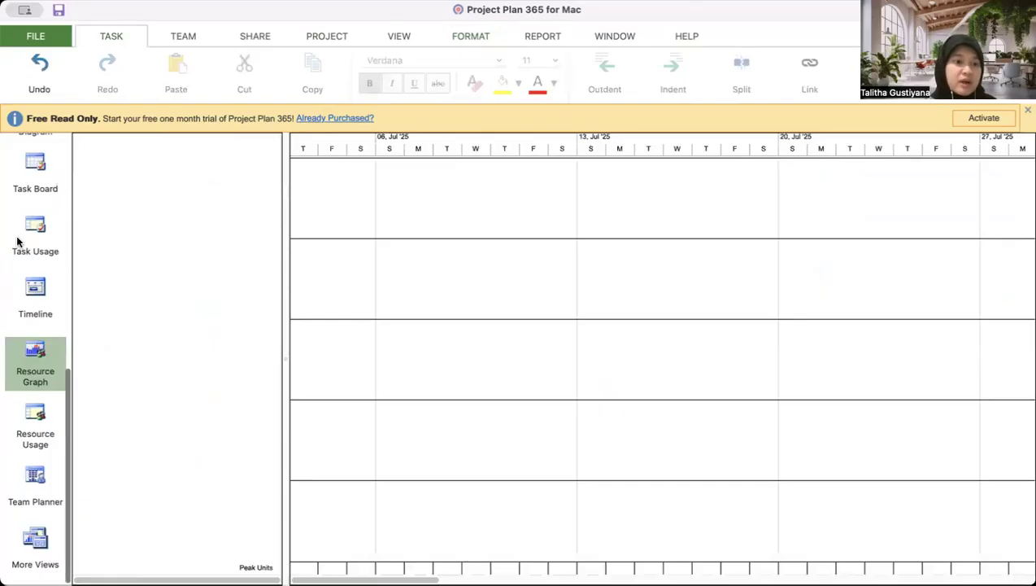
pyautogui.scroll(8, 18, 241)
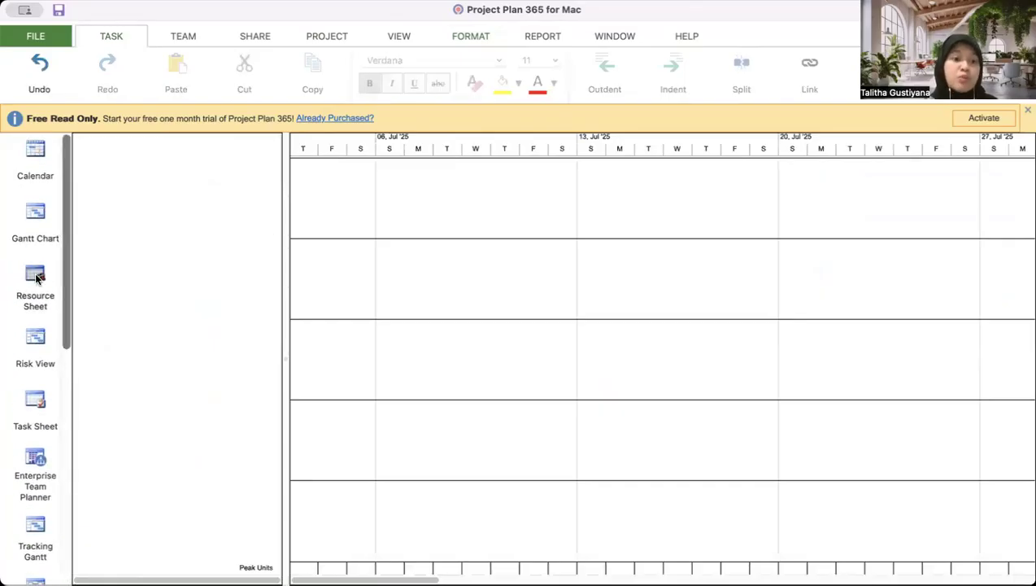
pyautogui.click(37, 275)
pyautogui.click(194, 166)
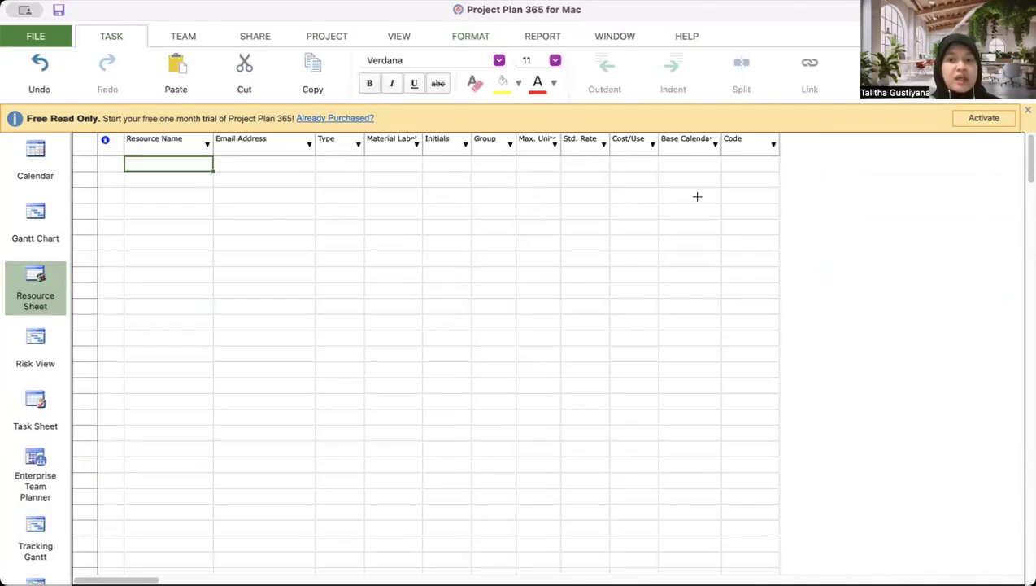
pyautogui.click(41, 221)
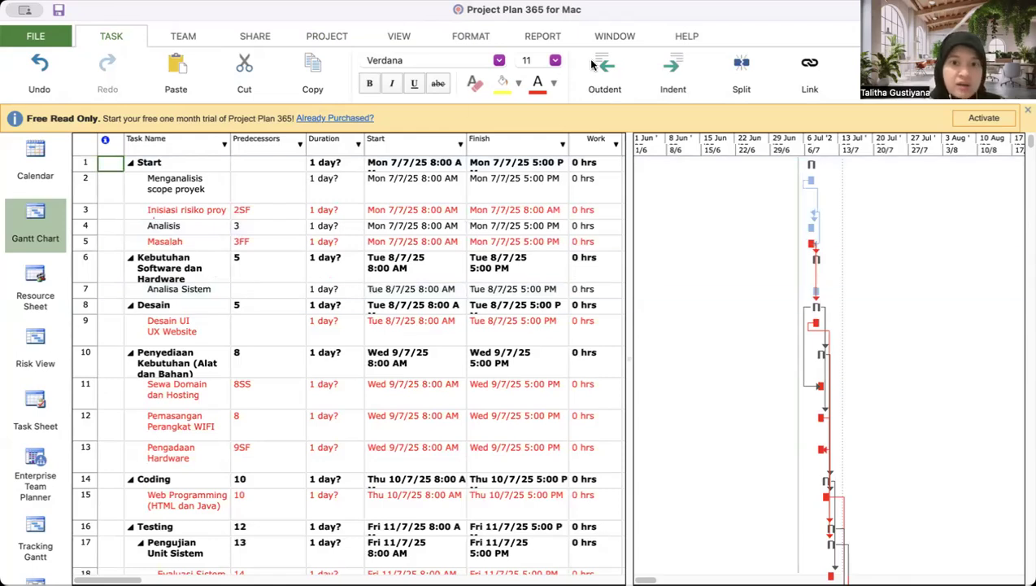
pyautogui.hscroll(5, 555, 182)
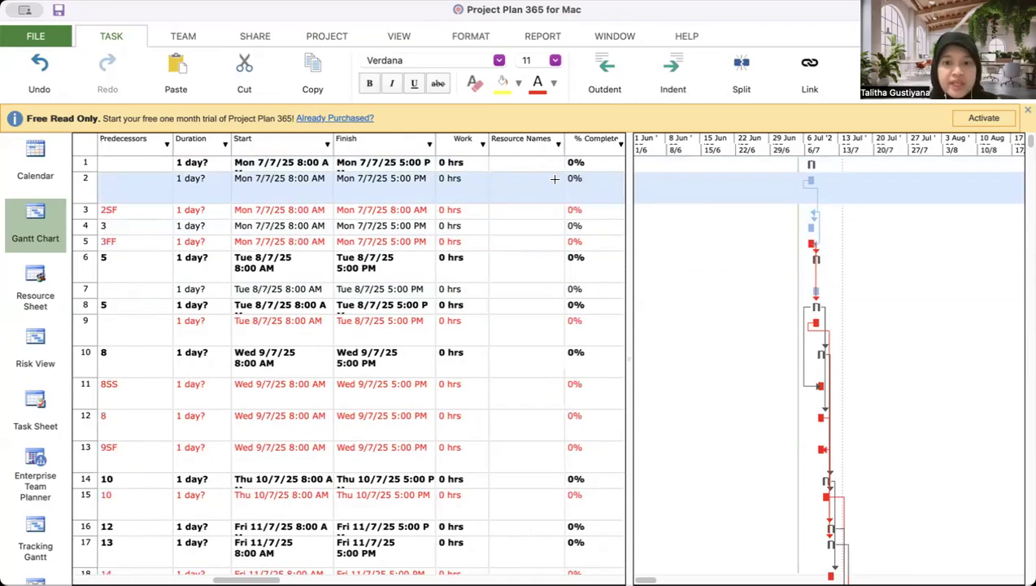
pyautogui.hscroll(-5, 556, 182)
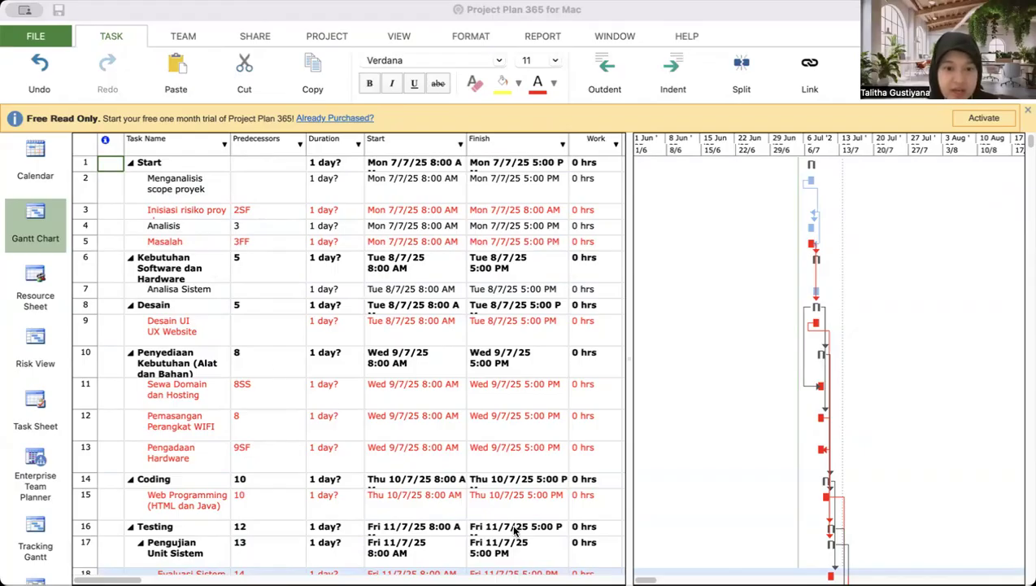
pyautogui.press('super+Tab')
pyautogui.click(111, 334)
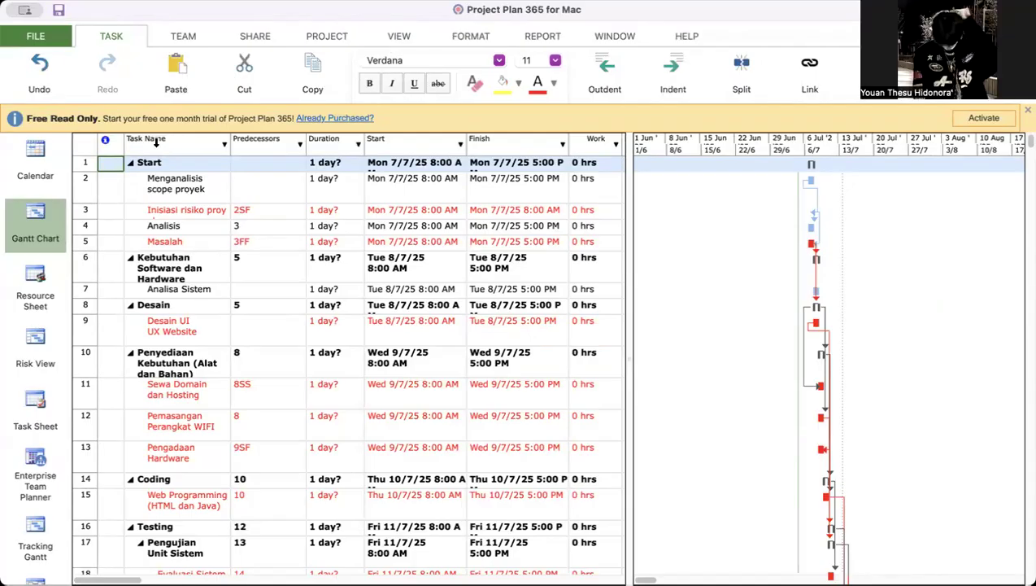
# - Turn on Show outline number in the advanced project options to number the task hierarchy
pyautogui.click(38, 42)
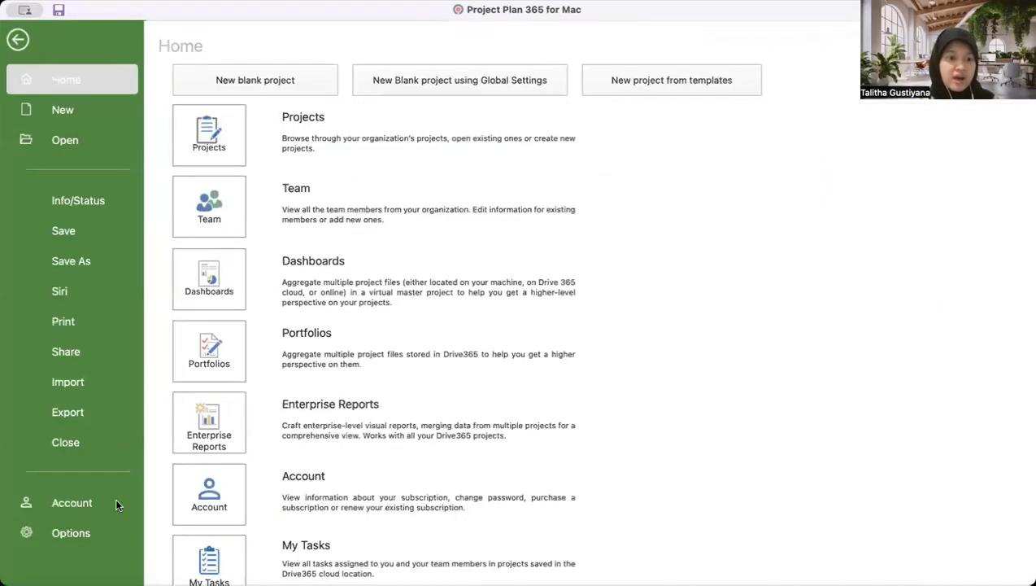
pyautogui.click(79, 534)
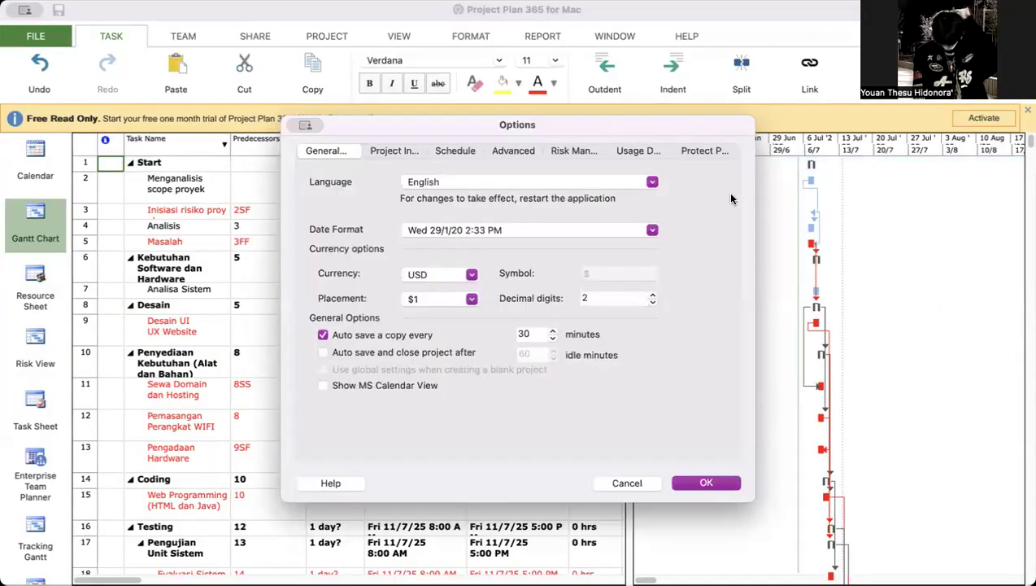
pyautogui.click(591, 149)
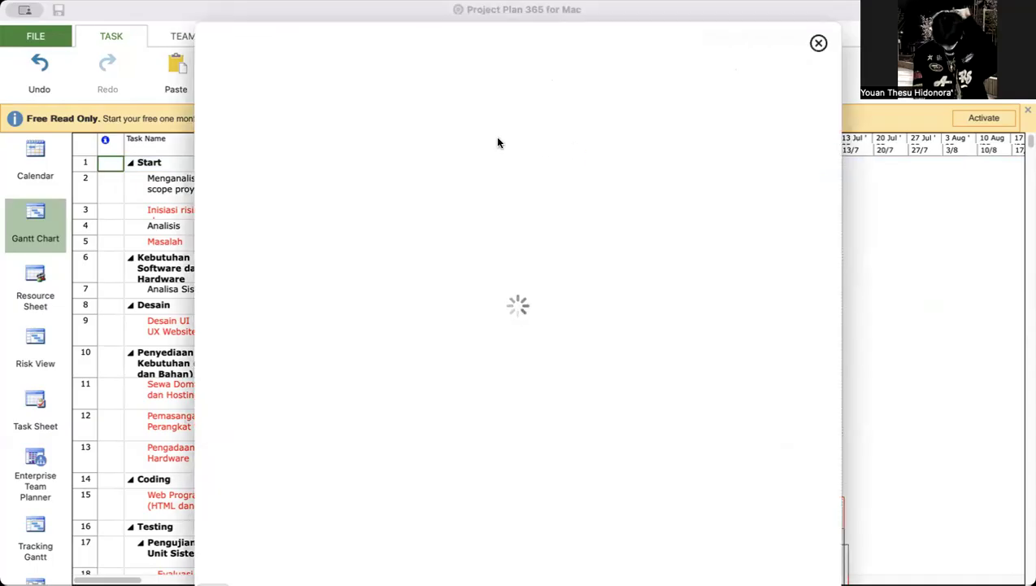
pyautogui.click(818, 44)
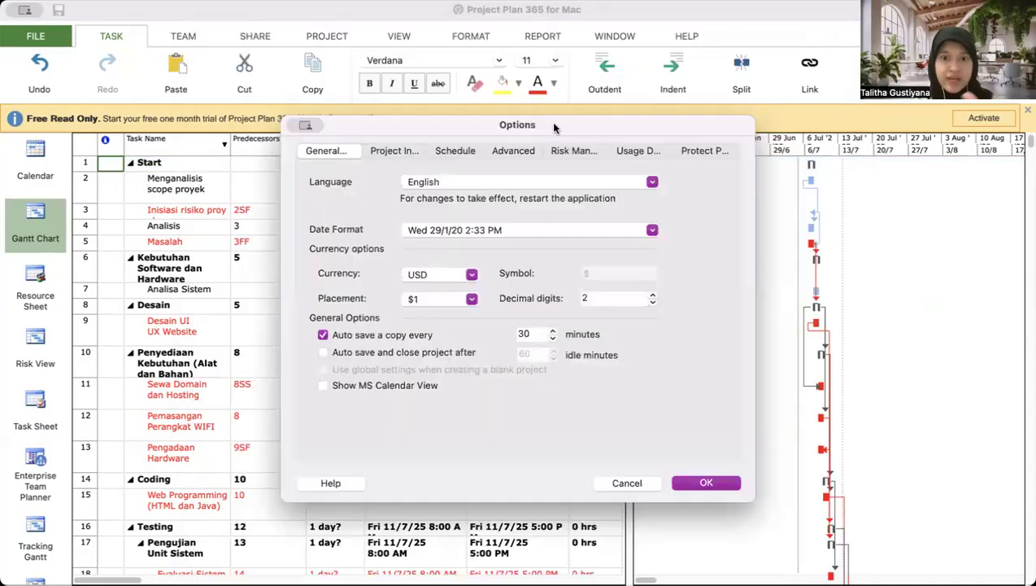
pyautogui.click(409, 153)
pyautogui.click(439, 154)
pyautogui.click(494, 152)
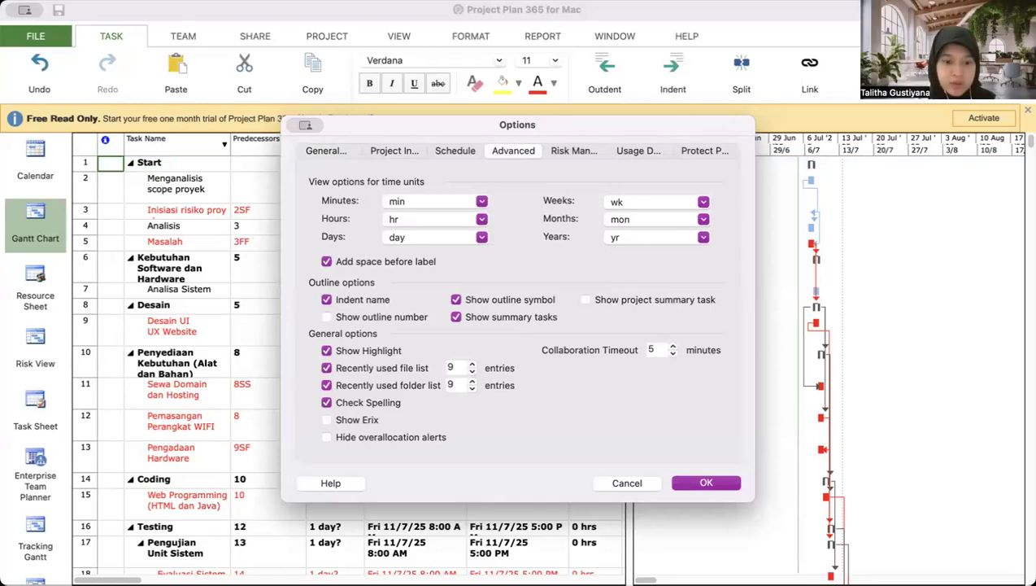
pyautogui.click(354, 317)
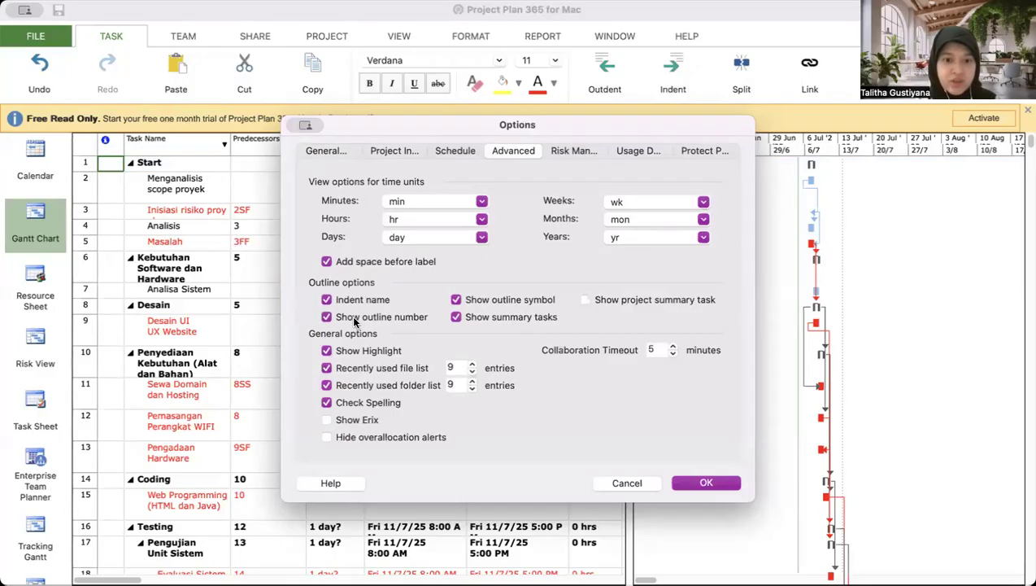
pyautogui.click(707, 483)
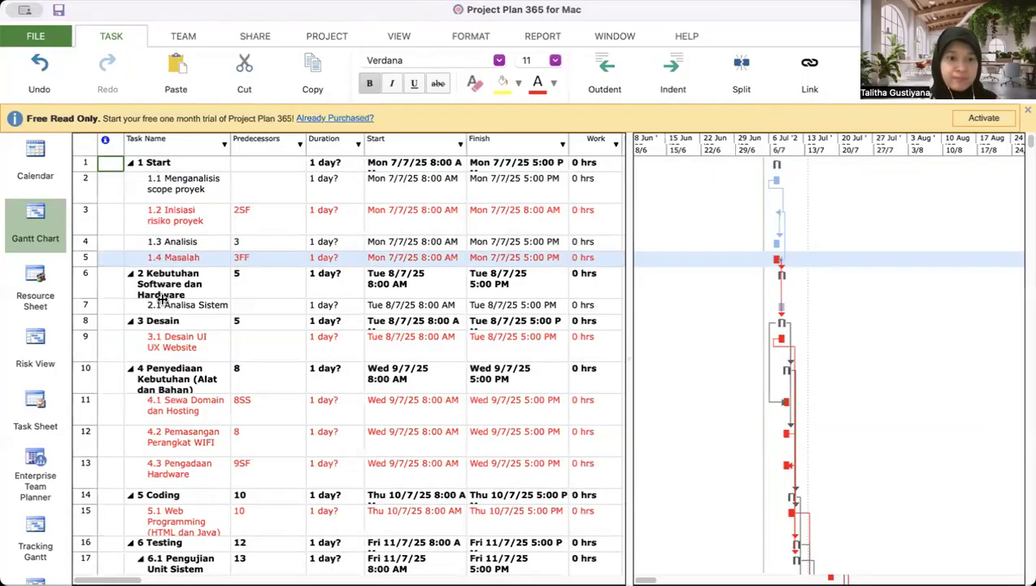
# - Switch to the reference example of a Project Professional Gantt chart with critical tasks and outline numbers
pyautogui.click(471, 37)
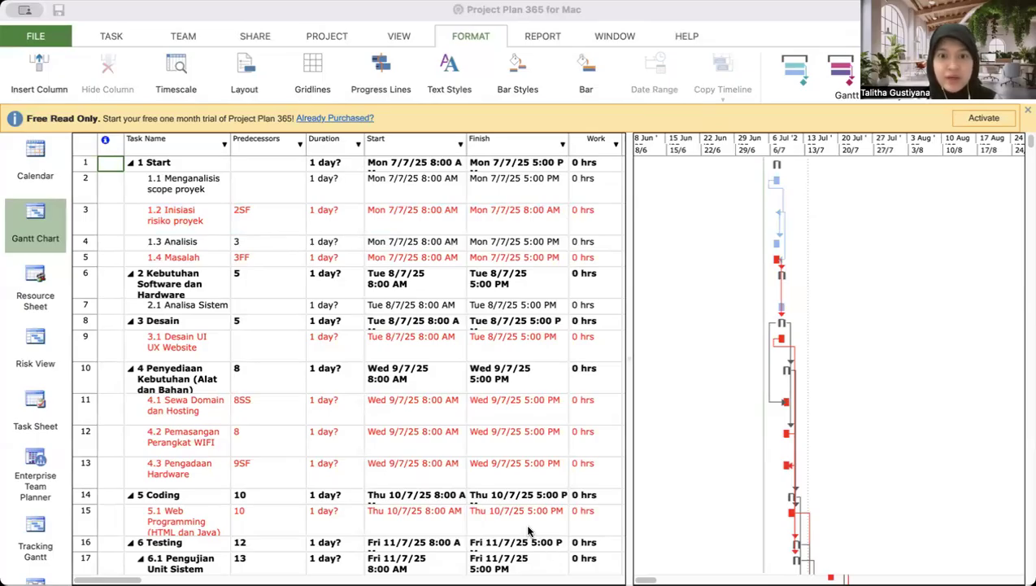
pyautogui.hotkey('ctrl', 'Right')
pyautogui.press('space')
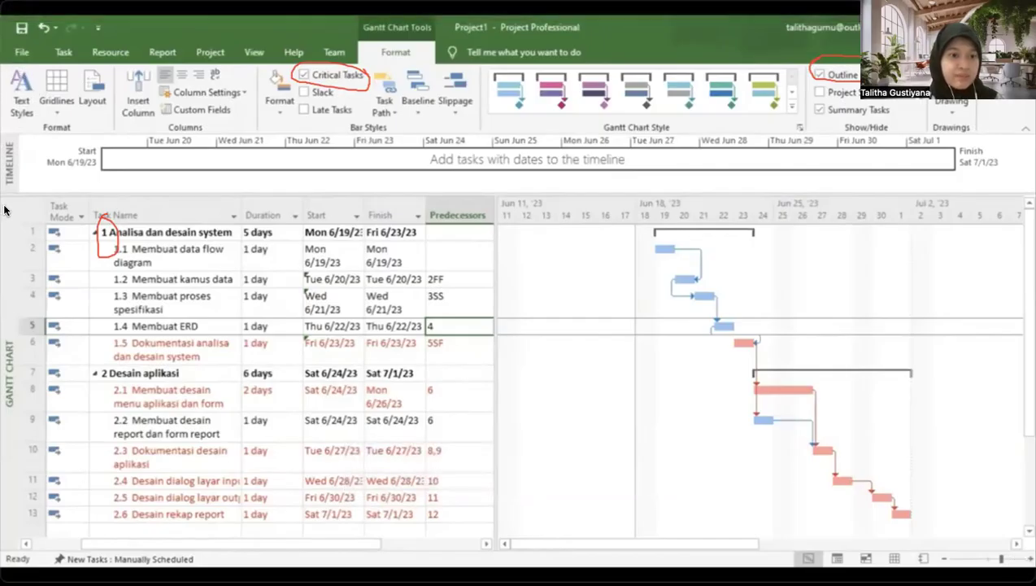
# - Examine the Text Styles command, critical task 1.5 and its Gantt bar in the reference example
pyautogui.moveTo(20, 58)
pyautogui.mouseDown()
pyautogui.moveTo(7, 96)
pyautogui.moveTo(31, 126)
pyautogui.moveTo(41, 96)
pyautogui.moveTo(20, 60)
pyautogui.mouseUp()
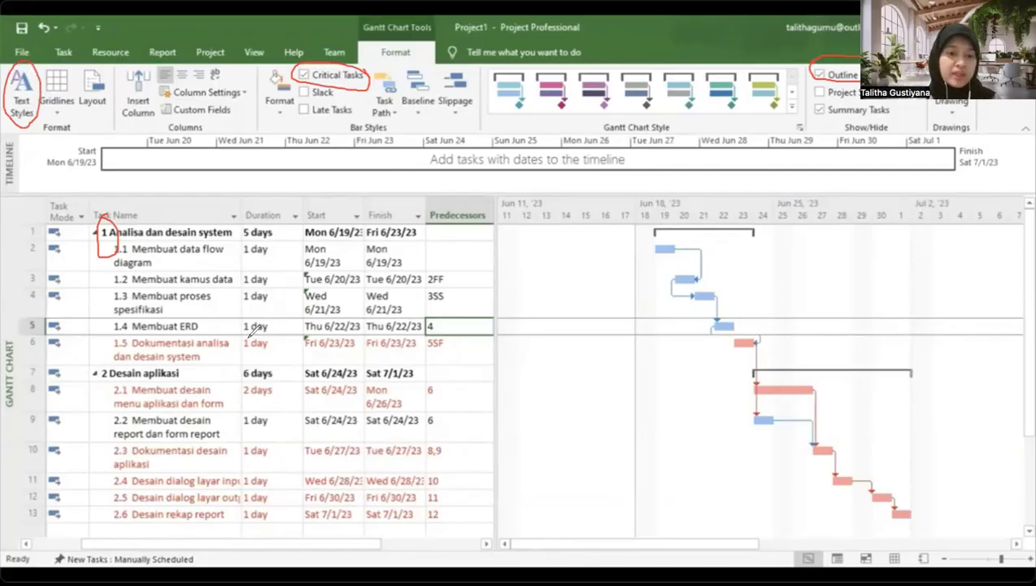
pyautogui.moveTo(222, 327)
pyautogui.mouseDown()
pyautogui.moveTo(102, 327)
pyautogui.moveTo(101, 352)
pyautogui.moveTo(424, 363)
pyautogui.moveTo(449, 336)
pyautogui.moveTo(381, 322)
pyautogui.moveTo(226, 327)
pyautogui.mouseUp()
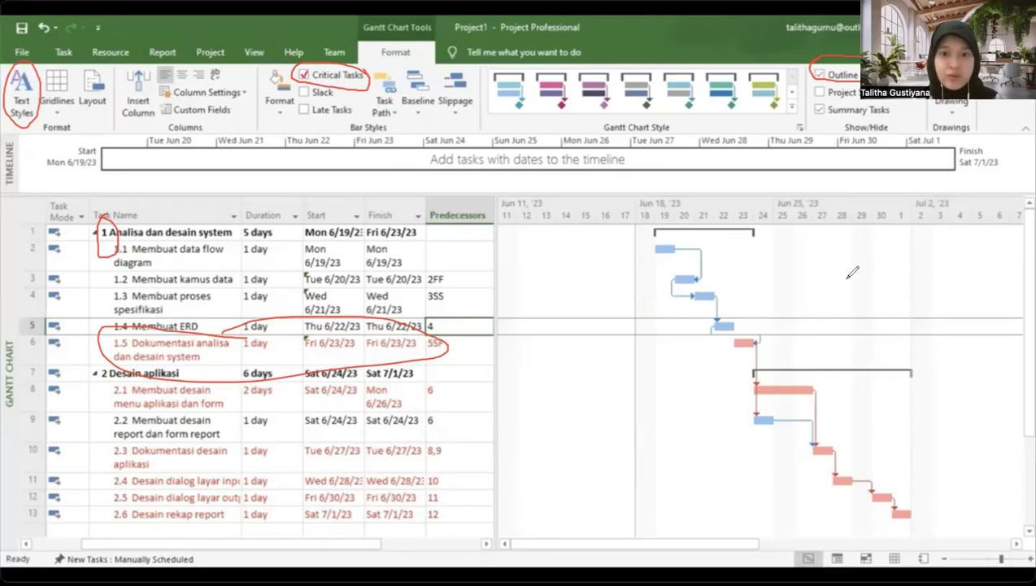
pyautogui.moveTo(768, 323)
pyautogui.mouseDown()
pyautogui.moveTo(715, 348)
pyautogui.moveTo(809, 300)
pyautogui.moveTo(753, 312)
pyautogui.mouseUp()
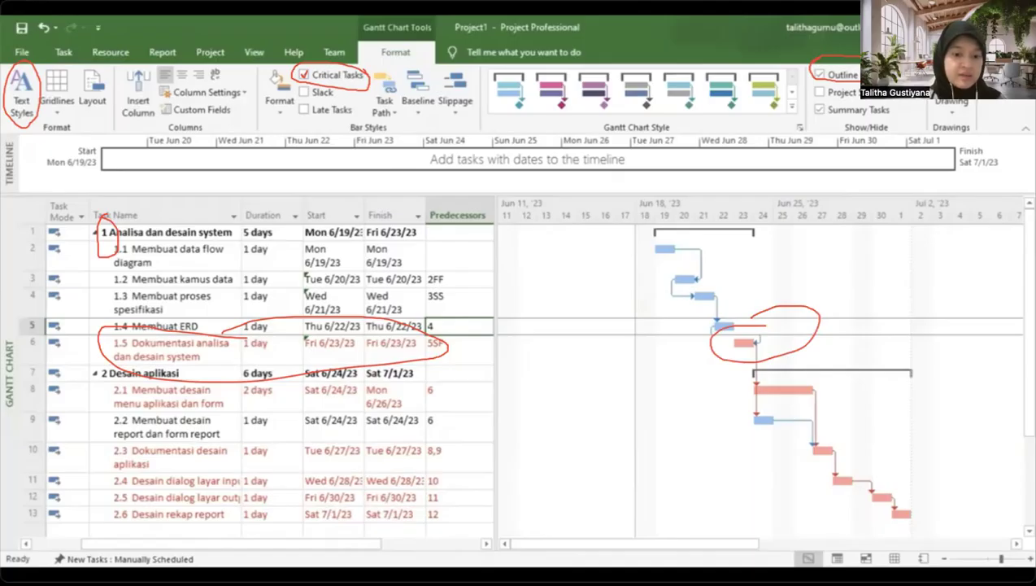
pyautogui.moveTo(622, 568)
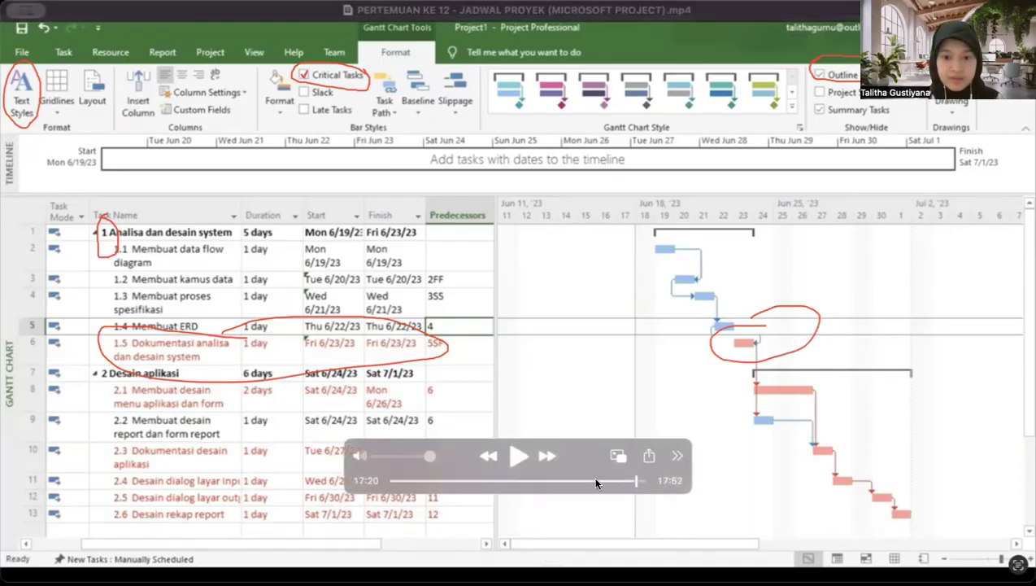
pyautogui.moveTo(635, 481); pyautogui.dragTo(625, 481)
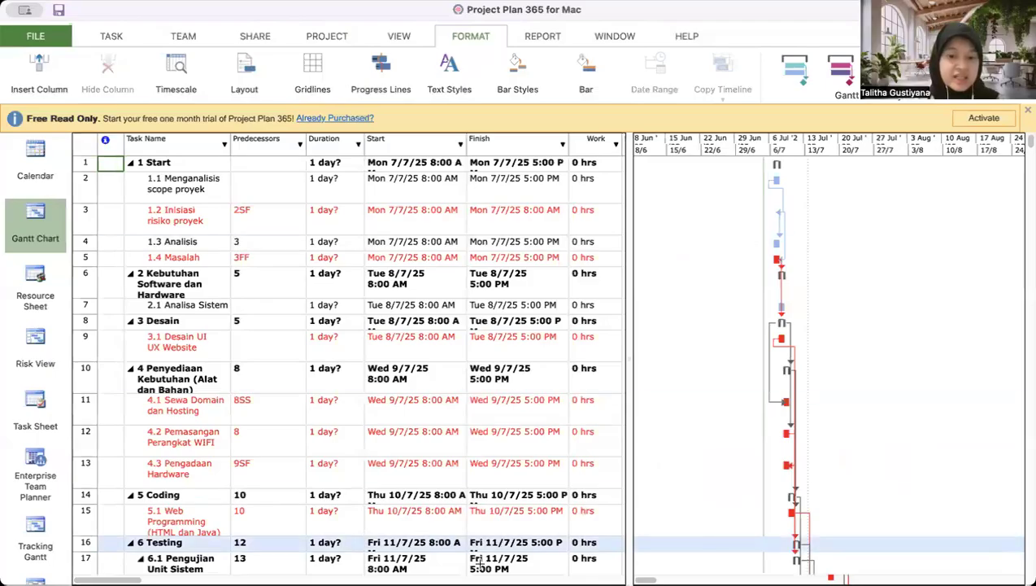
# - Return to Project Plan 365 and check the outline number setting in the advanced project options, leaving the options without changes
pyautogui.click(258, 338)
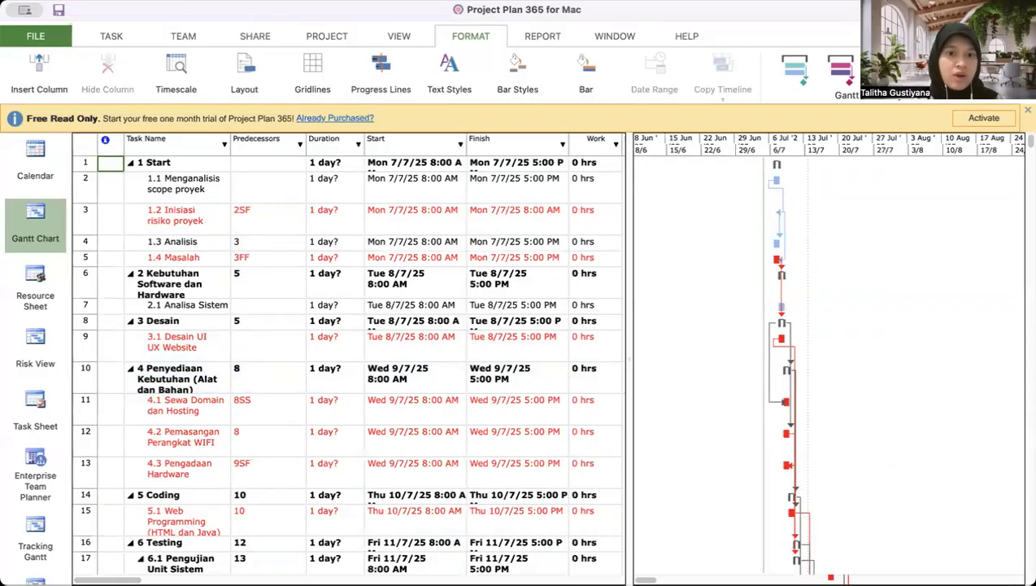
pyautogui.click(44, 41)
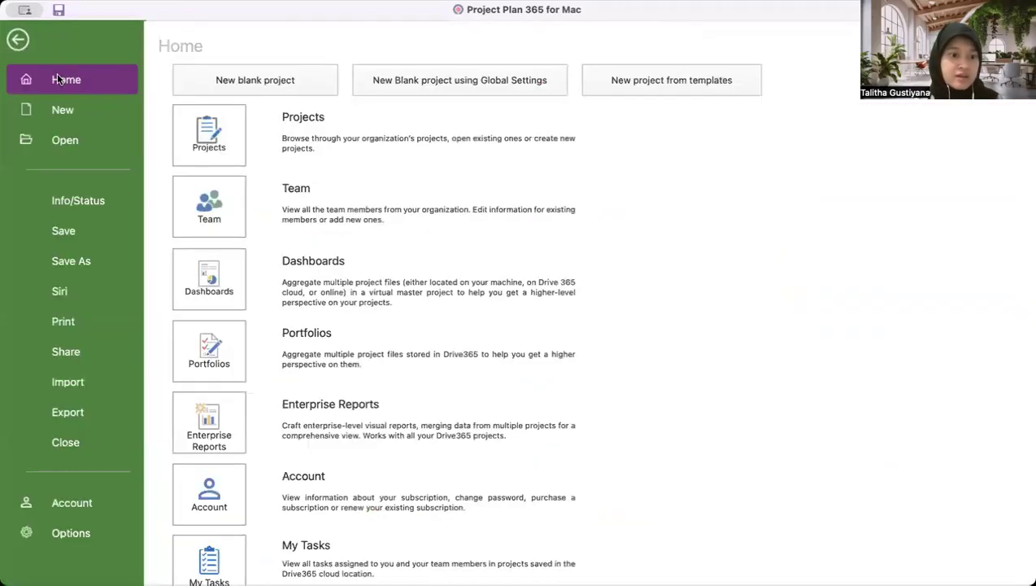
pyautogui.click(73, 532)
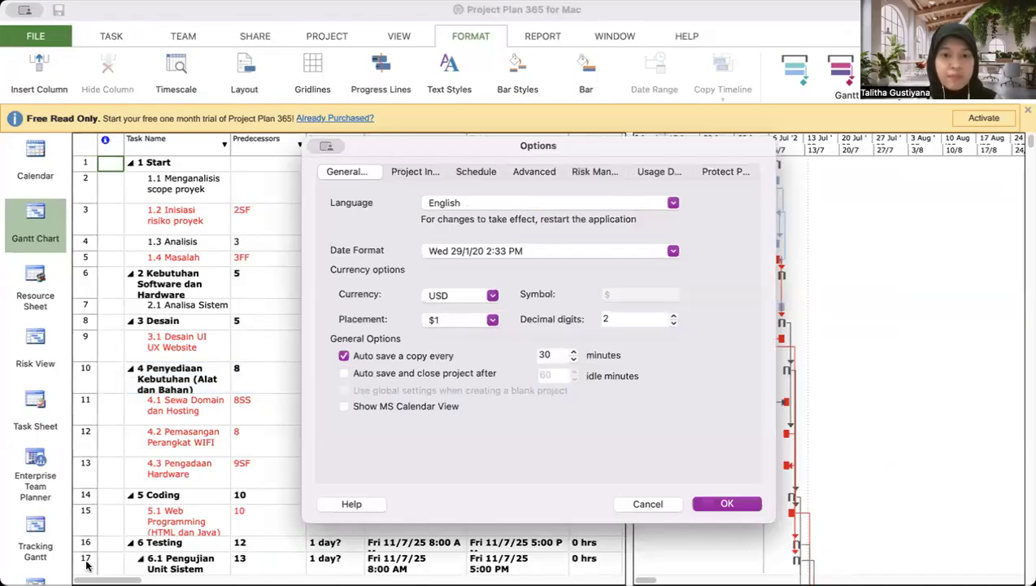
pyautogui.click(509, 173)
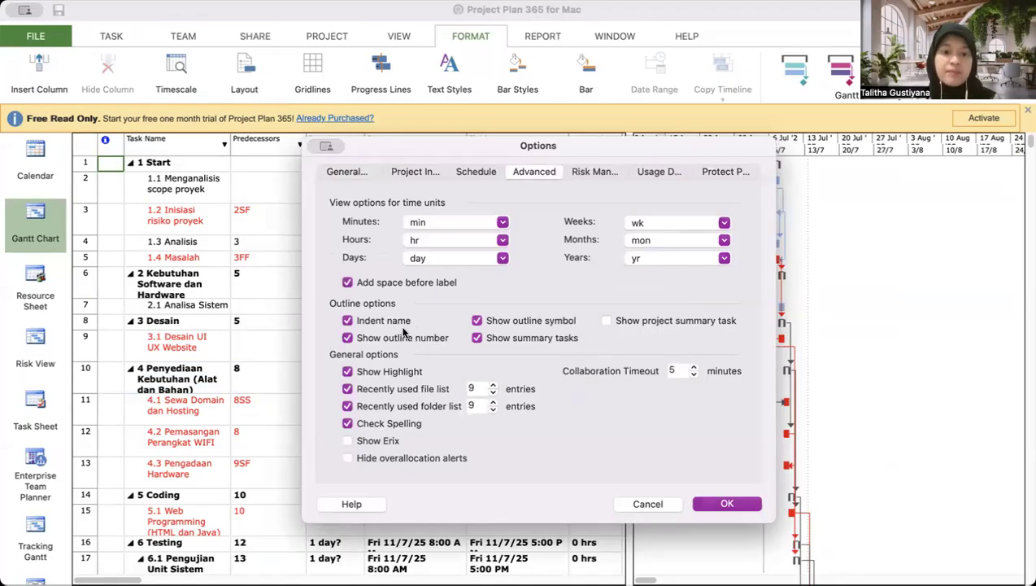
pyautogui.click(643, 502)
pyautogui.click(415, 44)
pyautogui.click(455, 44)
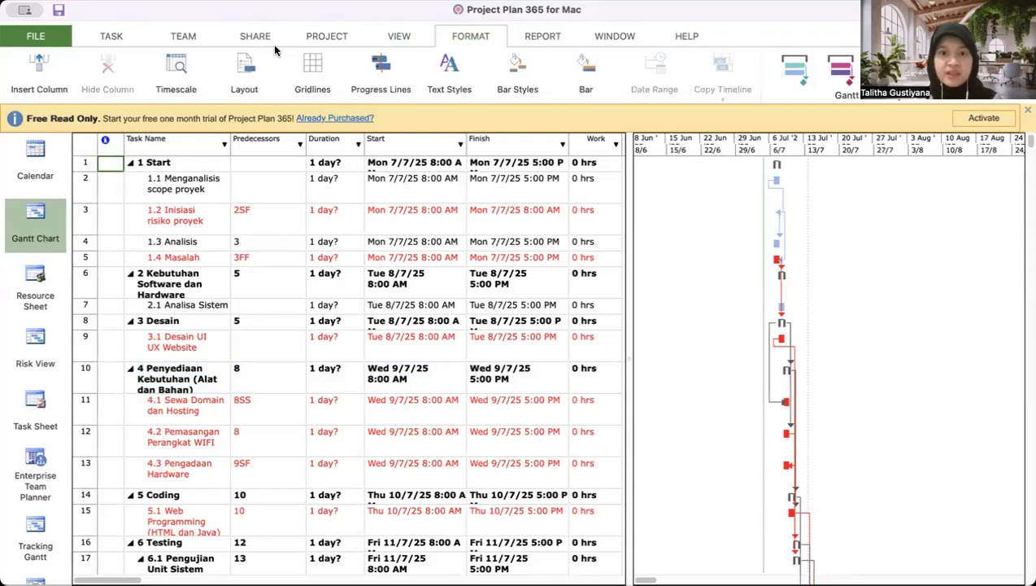
pyautogui.click(393, 38)
pyautogui.click(320, 38)
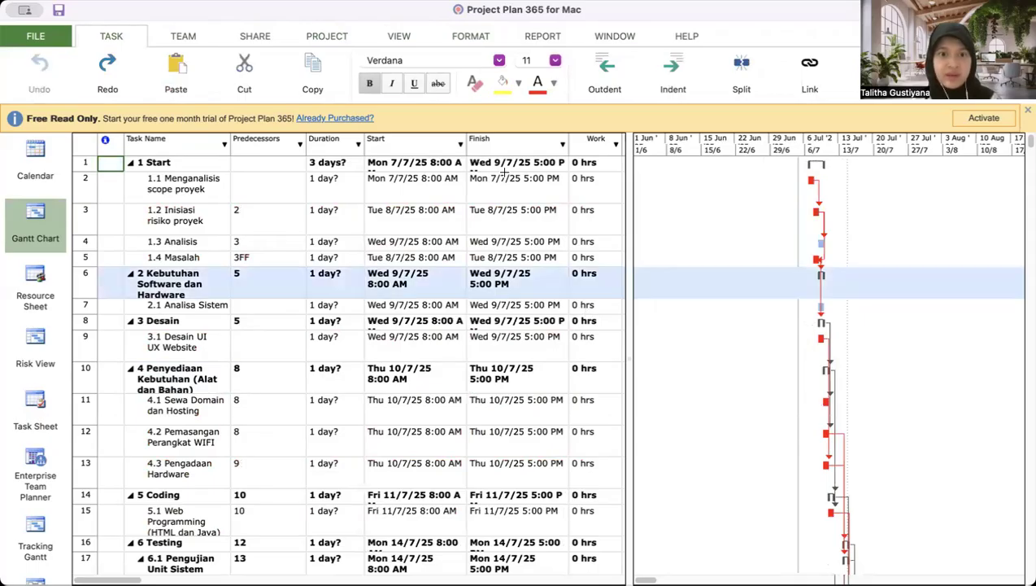
# - Turn the critical path highlighting in the Gantt Chart off and back on
pyautogui.click(348, 39)
pyautogui.click(390, 38)
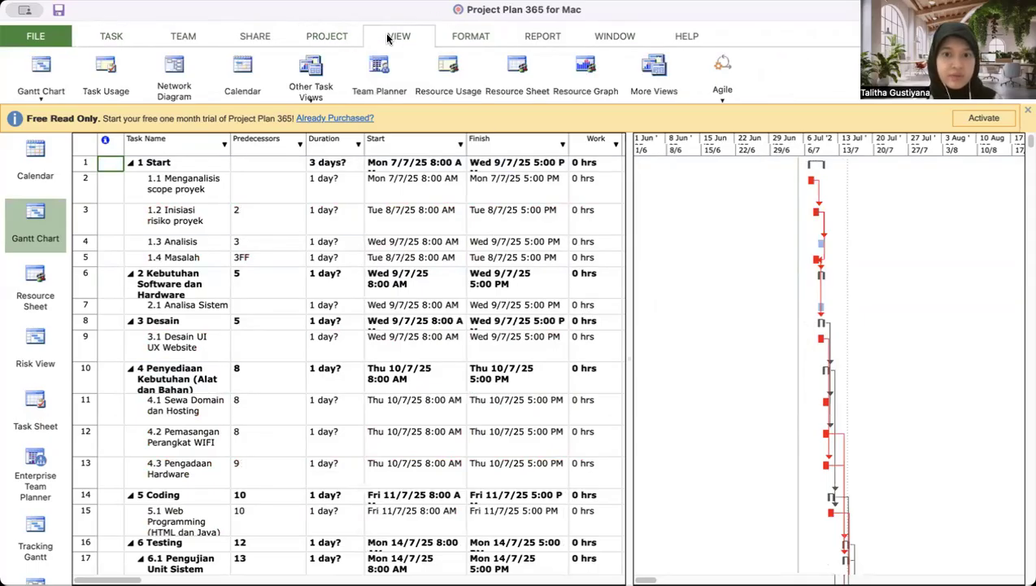
pyautogui.click(342, 39)
pyautogui.click(587, 81)
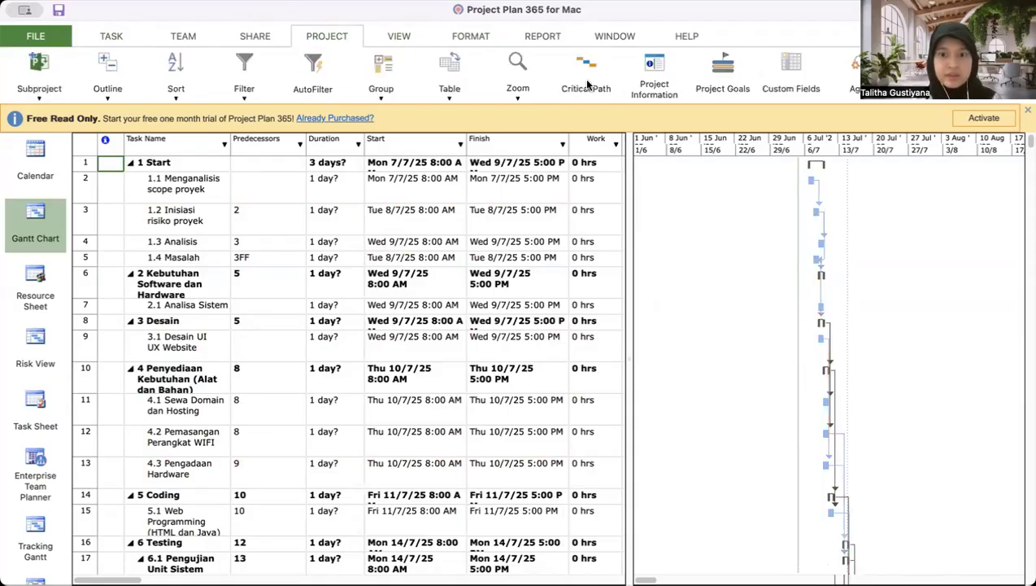
pyautogui.click(586, 72)
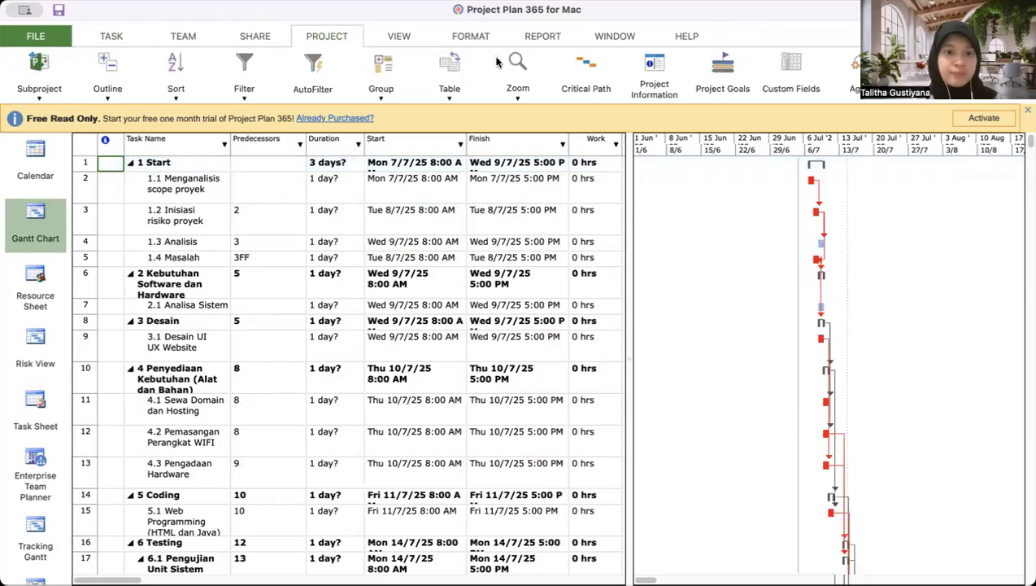
# - Set the text style of Noncritical Tasks to green
pyautogui.click(406, 35)
pyautogui.click(472, 39)
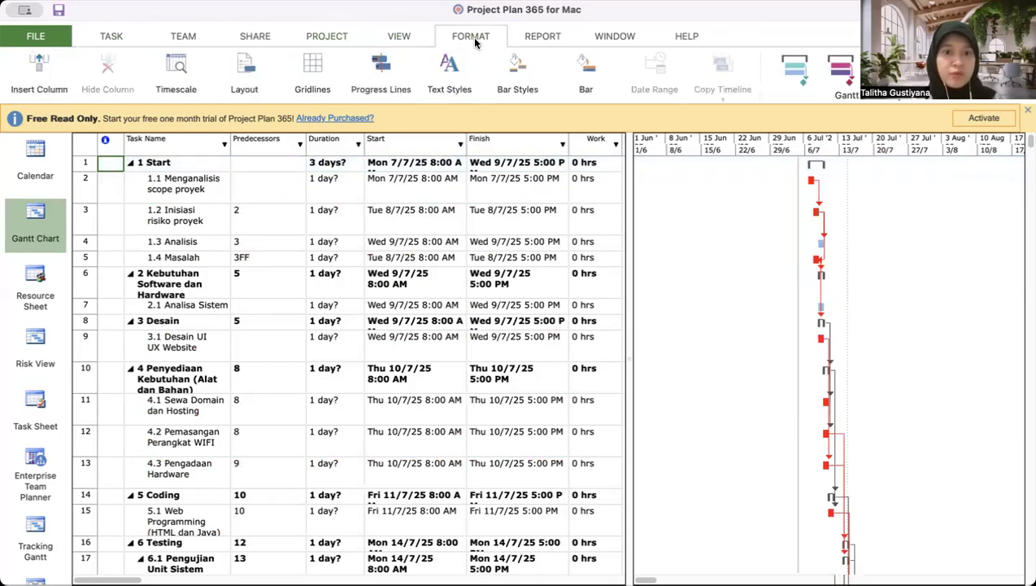
pyautogui.click(443, 70)
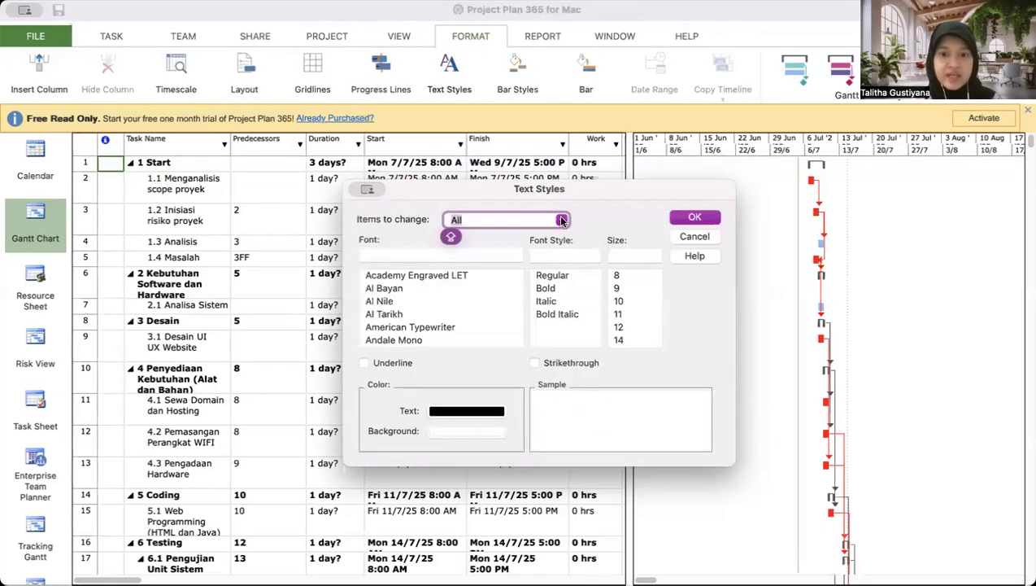
pyautogui.click(562, 220)
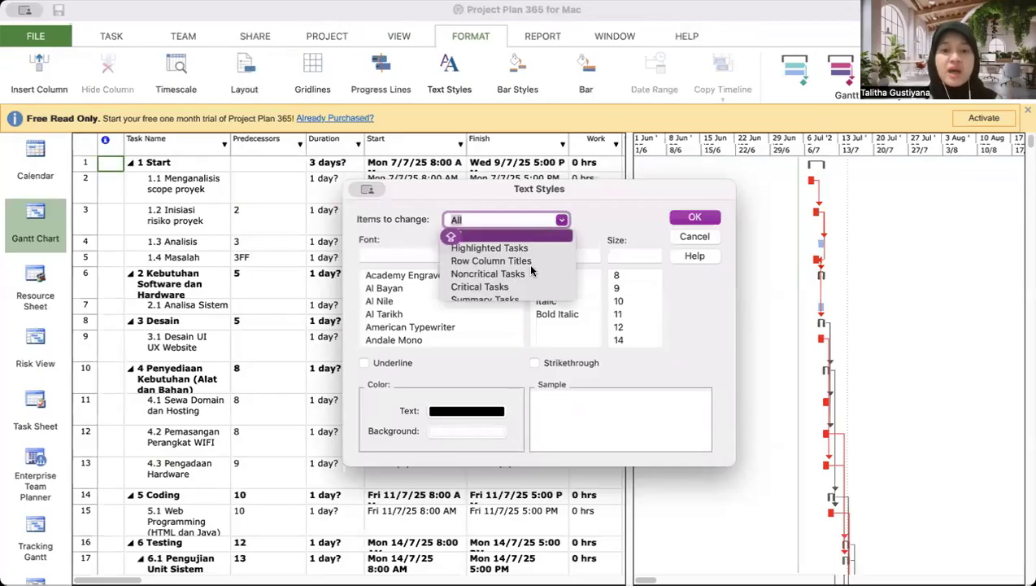
pyautogui.scroll(-2, 528, 262)
pyautogui.scroll(2, 527, 262)
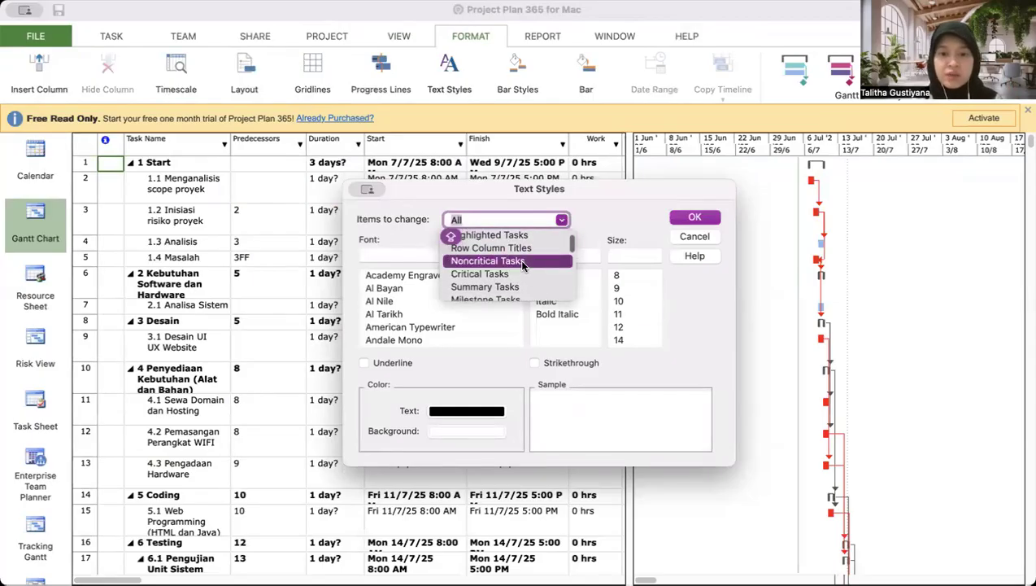
pyautogui.click(520, 260)
pyautogui.click(488, 412)
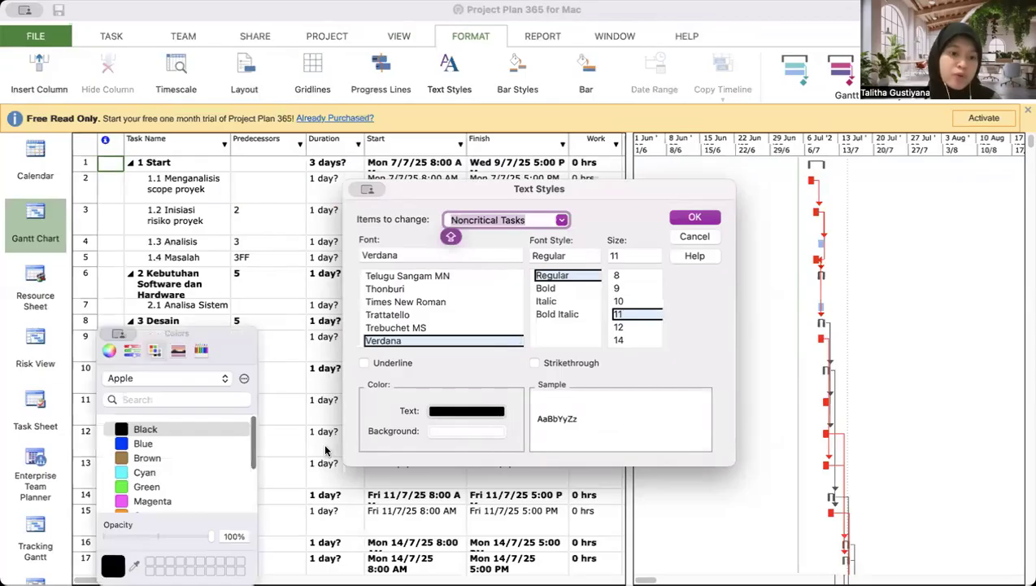
pyautogui.click(154, 486)
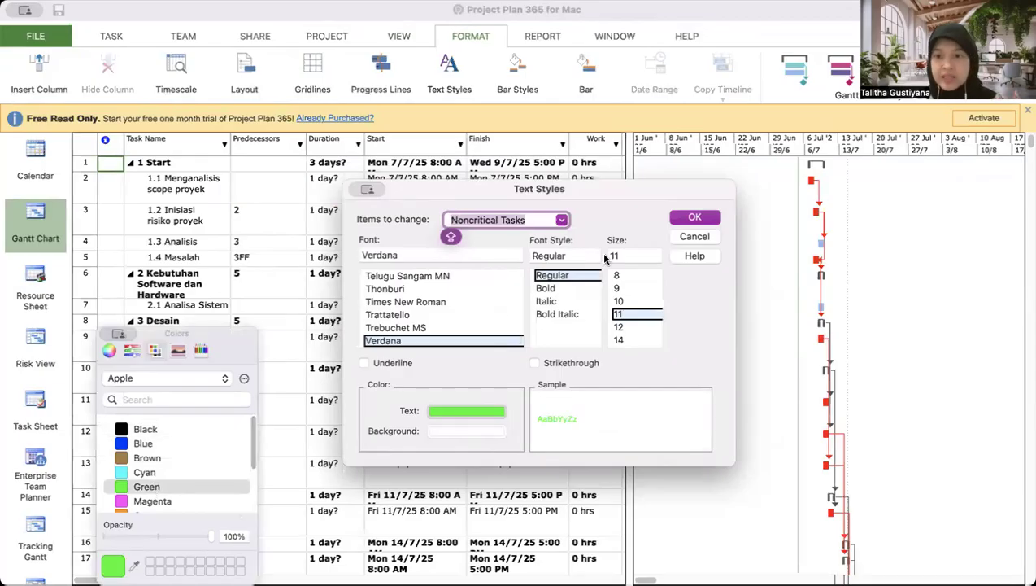
pyautogui.click(695, 216)
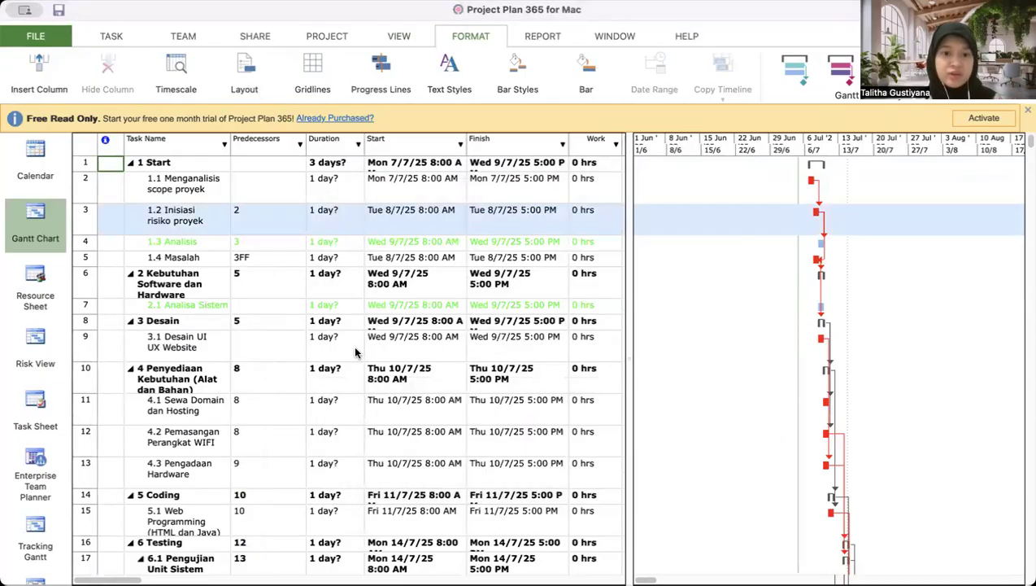
# - Set the text style of Critical Tasks to red
pyautogui.click(453, 75)
pyautogui.click(581, 240)
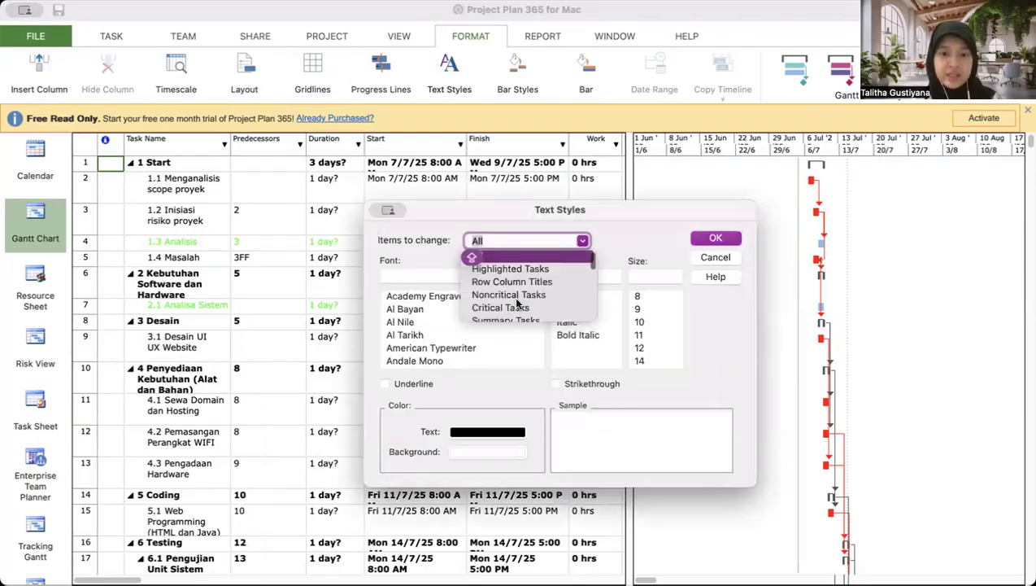
pyautogui.click(515, 309)
pyautogui.click(488, 432)
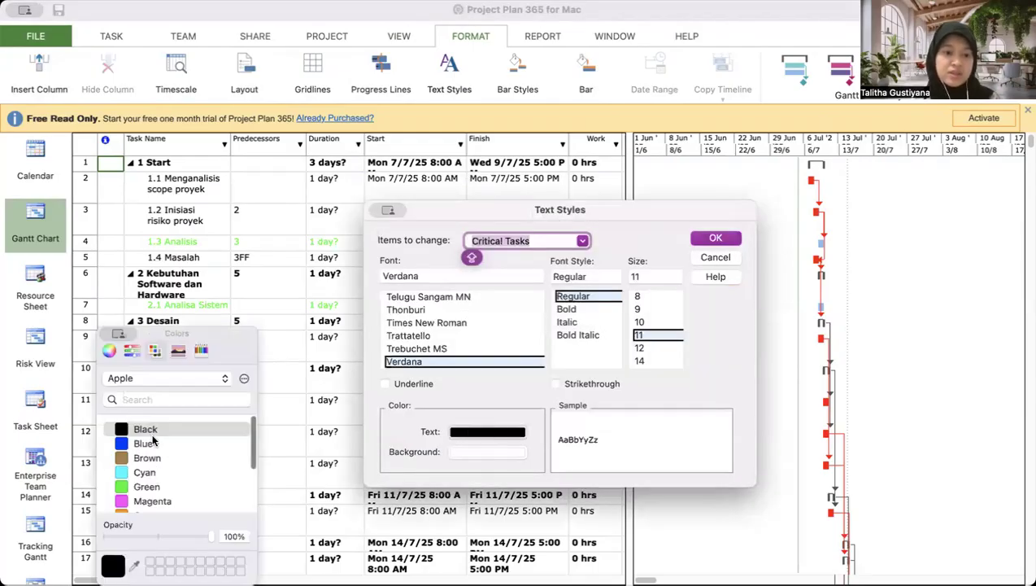
pyautogui.scroll(-3, 155, 466)
pyautogui.click(143, 469)
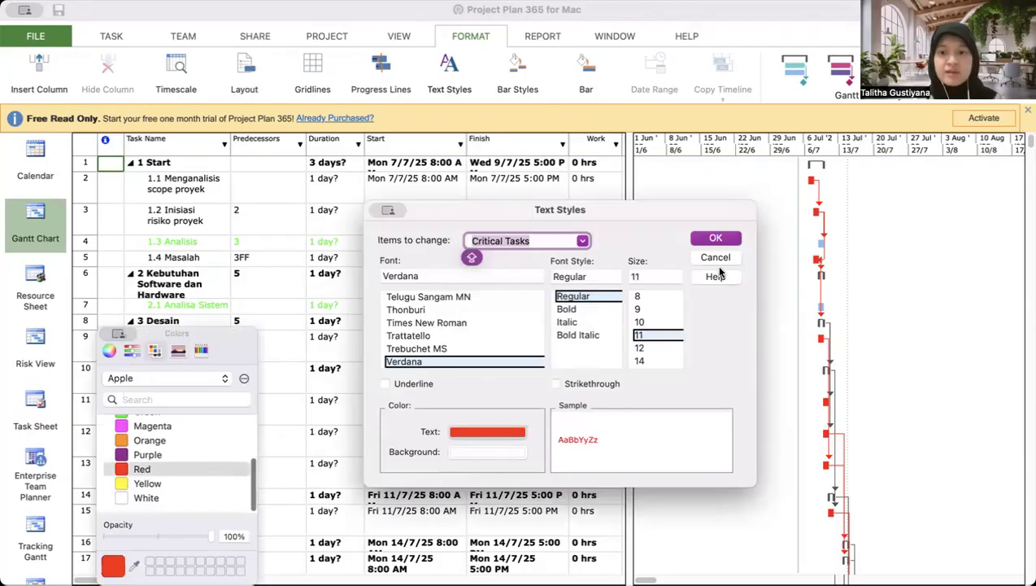
pyautogui.click(712, 239)
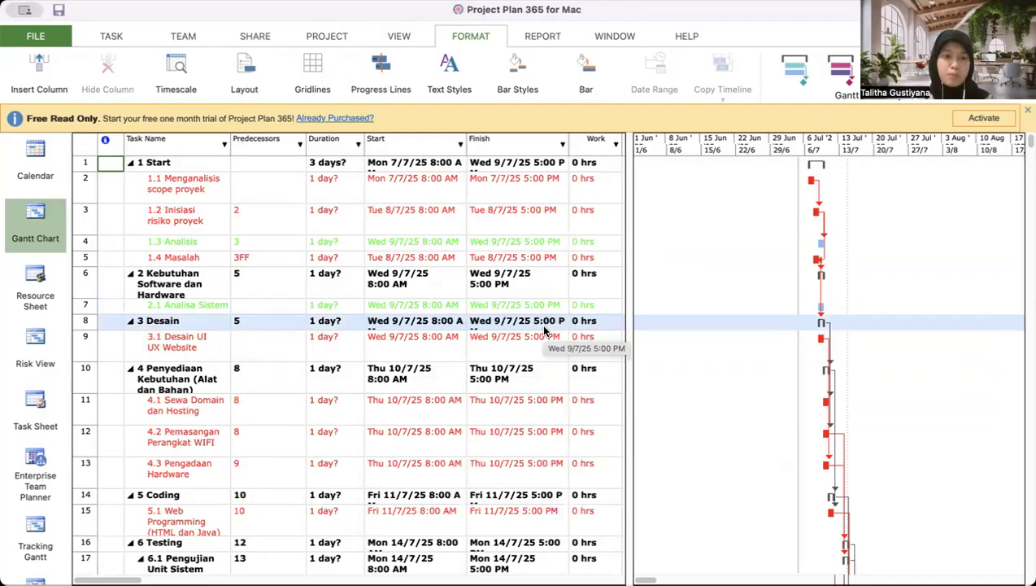
# - Browse the item types and fonts available for text styles, and leave without applying a change
pyautogui.click(448, 80)
pyautogui.click(604, 262)
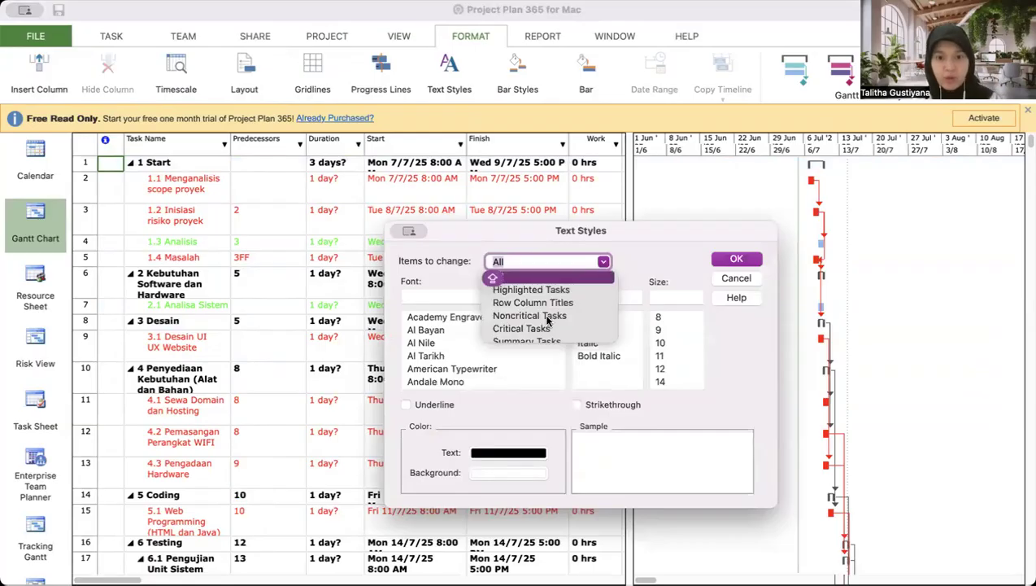
pyautogui.scroll(-1, 547, 322)
pyautogui.scroll(-3, 547, 322)
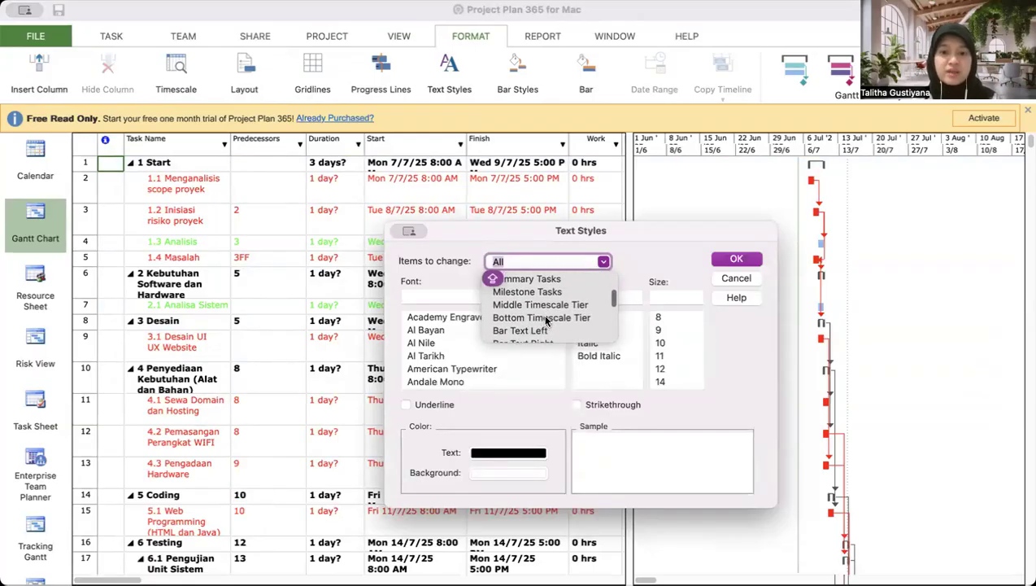
pyautogui.scroll(2, 546, 322)
pyautogui.scroll(3, 546, 322)
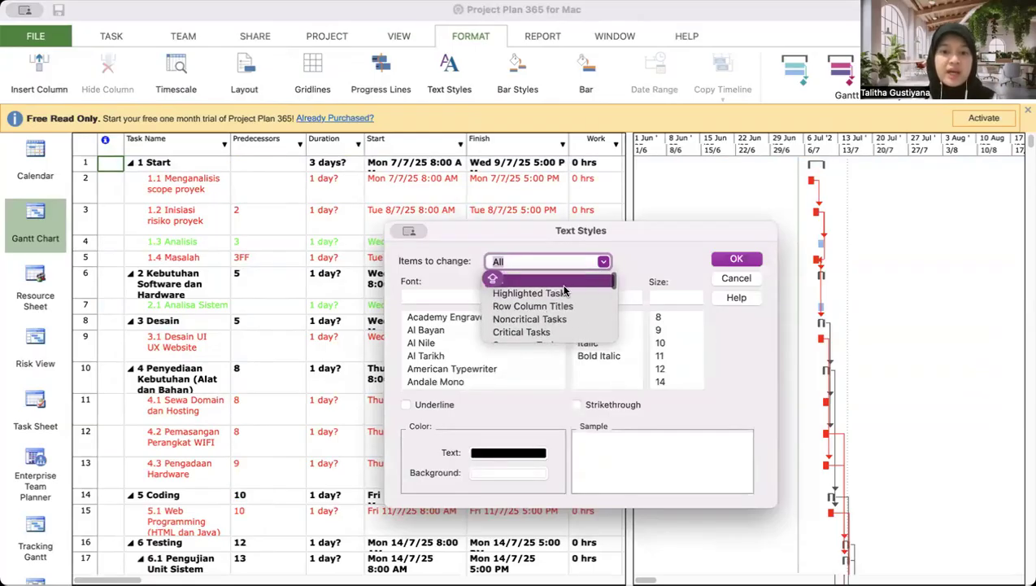
pyautogui.click(482, 385)
pyautogui.scroll(-8, 448, 366)
pyautogui.scroll(-10, 447, 366)
pyautogui.scroll(-10, 449, 354)
pyautogui.scroll(-10, 448, 353)
pyautogui.scroll(-10, 448, 353)
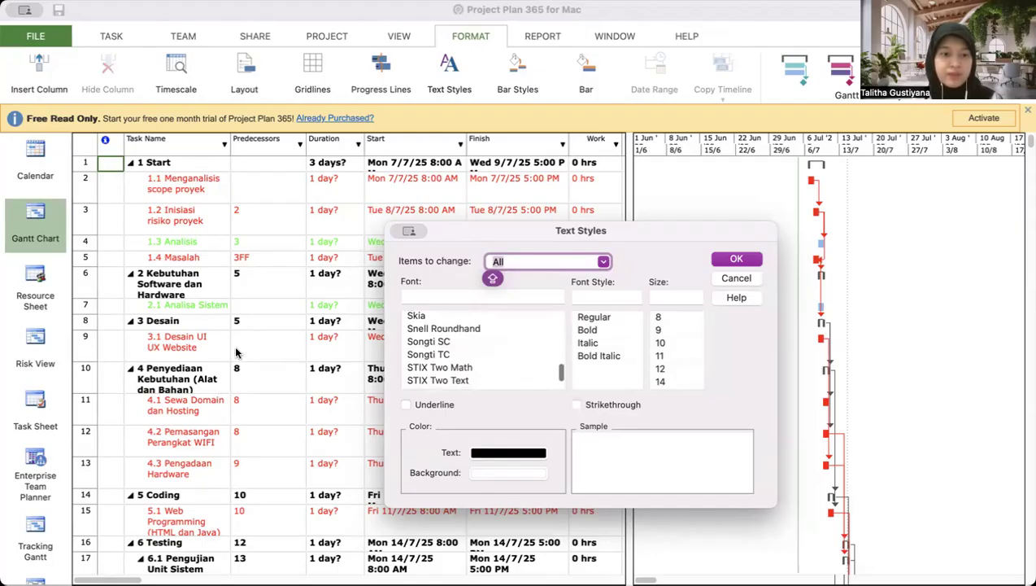
pyautogui.click(736, 279)
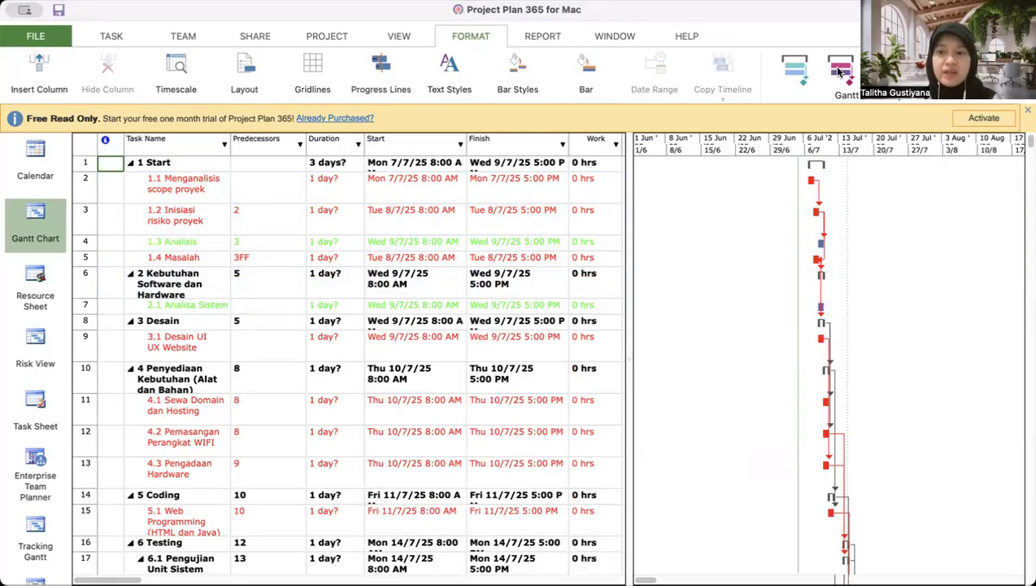
# - Try the teal and magenta Gantt chart styles on the task bars
pyautogui.click(797, 68)
pyautogui.click(847, 75)
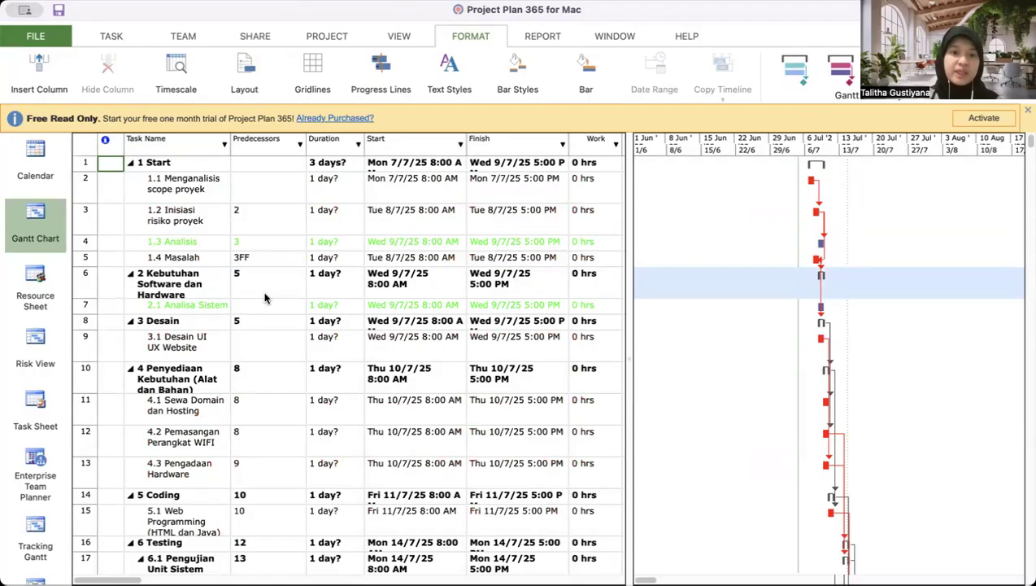
# - Set the text style of Critical Tasks to red and apply it to the task table
pyautogui.click(457, 65)
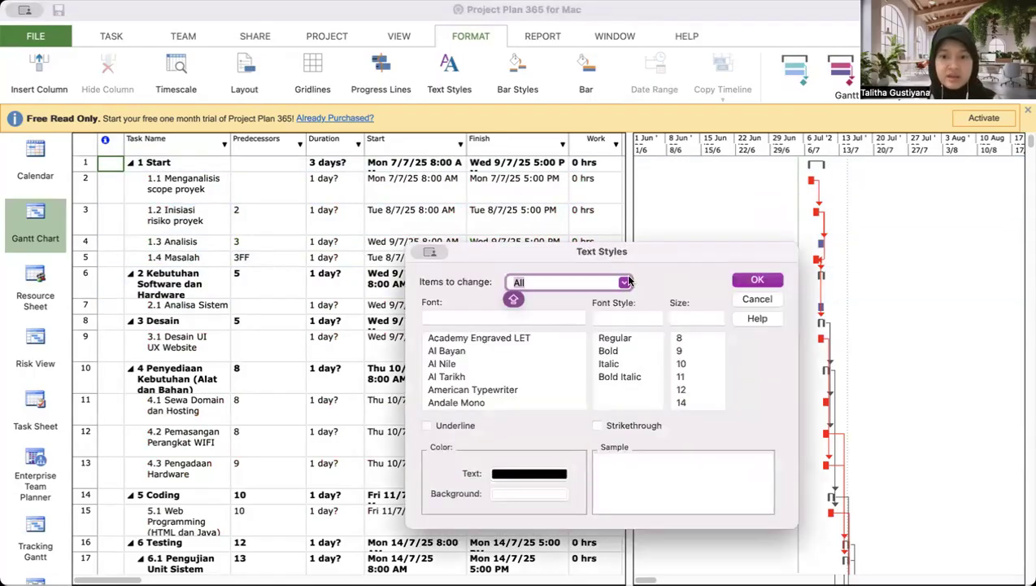
pyautogui.click(625, 281)
pyautogui.click(559, 348)
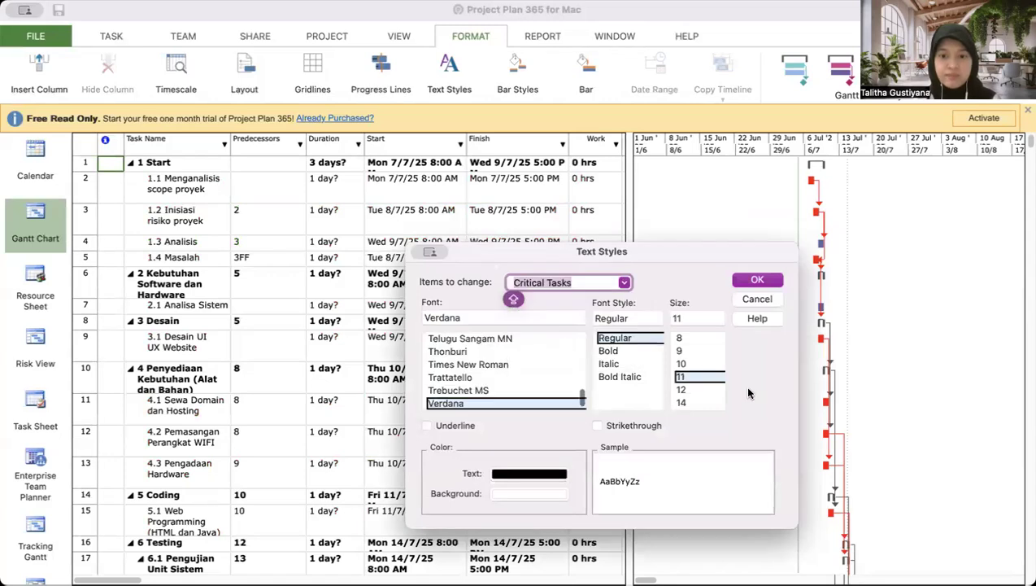
pyautogui.click(529, 472)
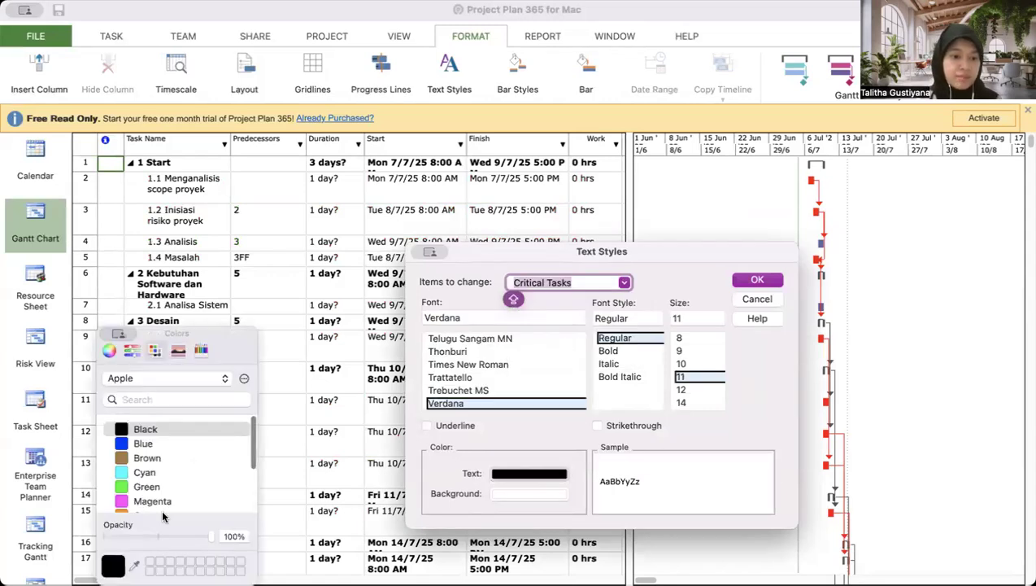
pyautogui.scroll(-3, 156, 496)
pyautogui.click(150, 469)
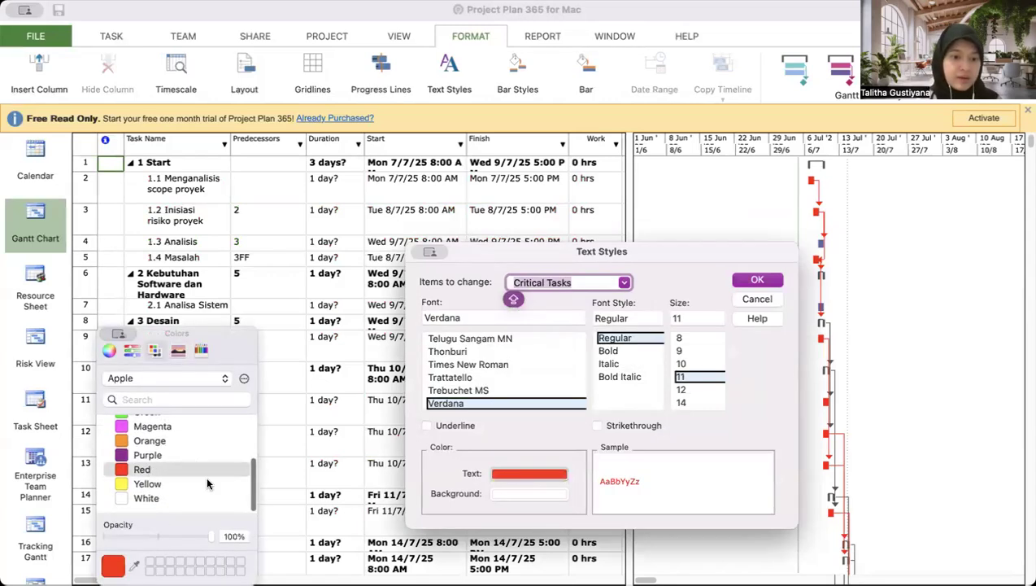
pyautogui.click(757, 280)
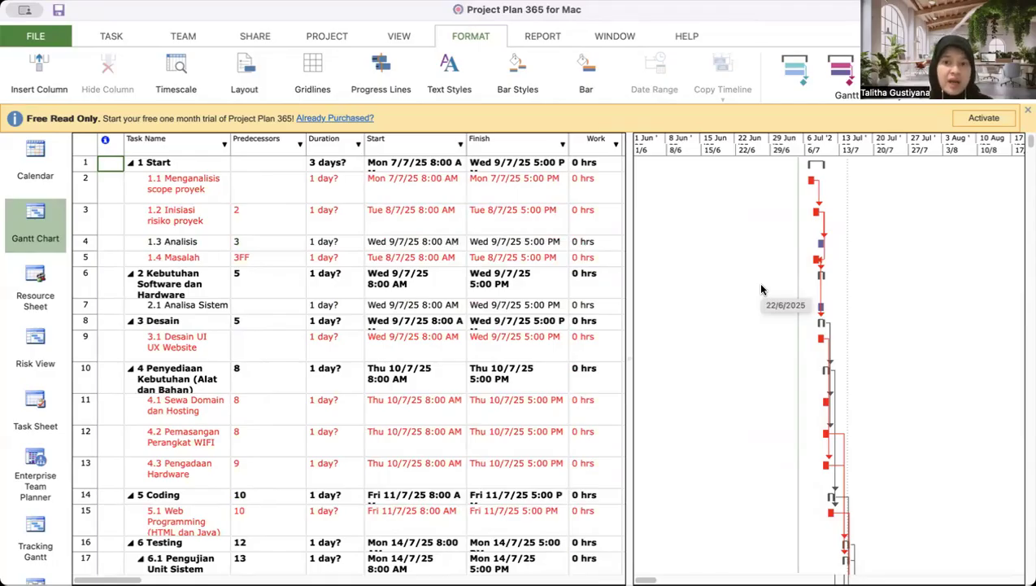
# - Set the Gantt timescale to show three tiers (Top, Middle, Bottom) and center the middle tier's labels
pyautogui.doubleClick(701, 147)
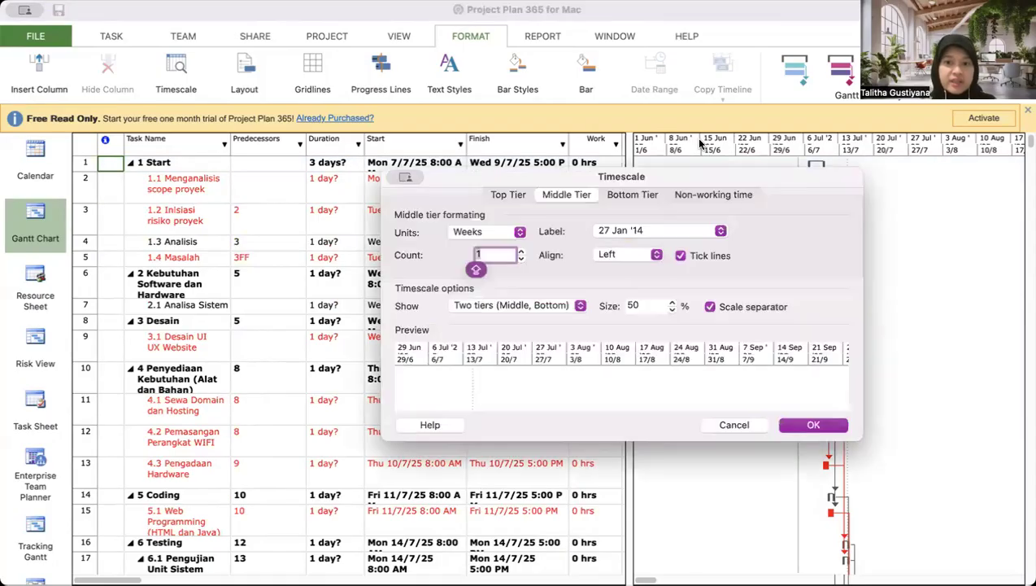
pyautogui.click(578, 306)
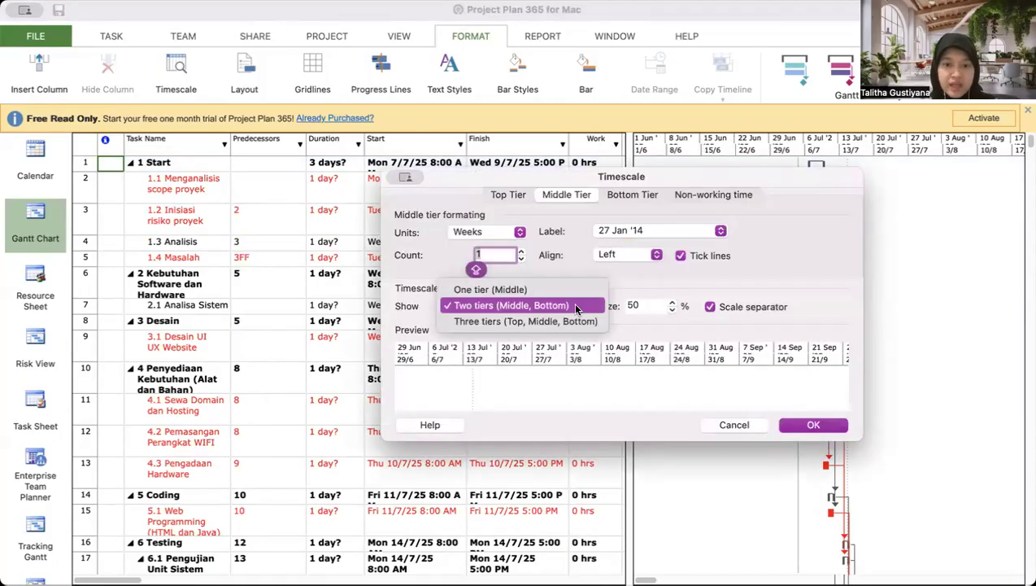
pyautogui.click(511, 321)
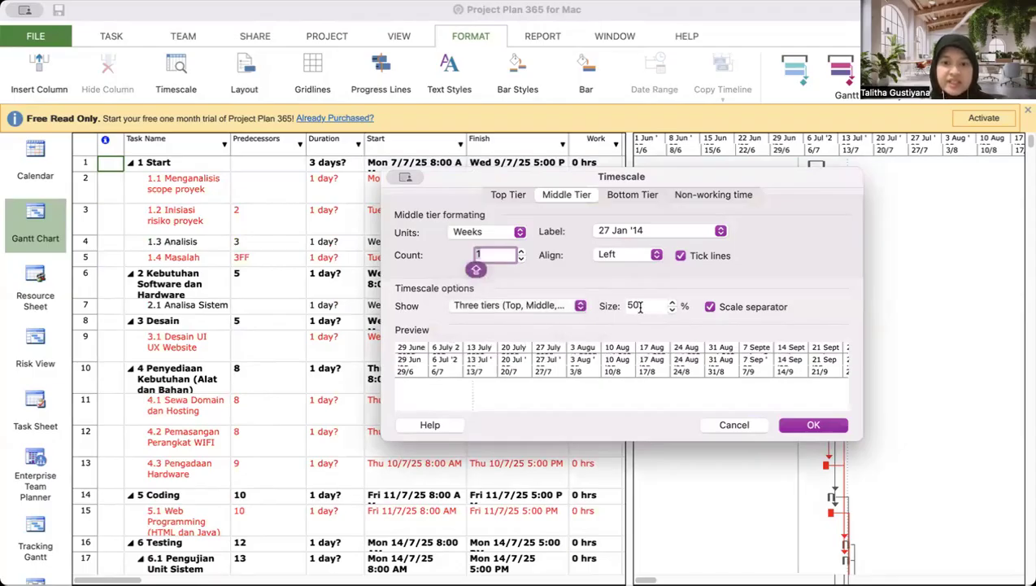
pyautogui.click(654, 257)
pyautogui.click(621, 271)
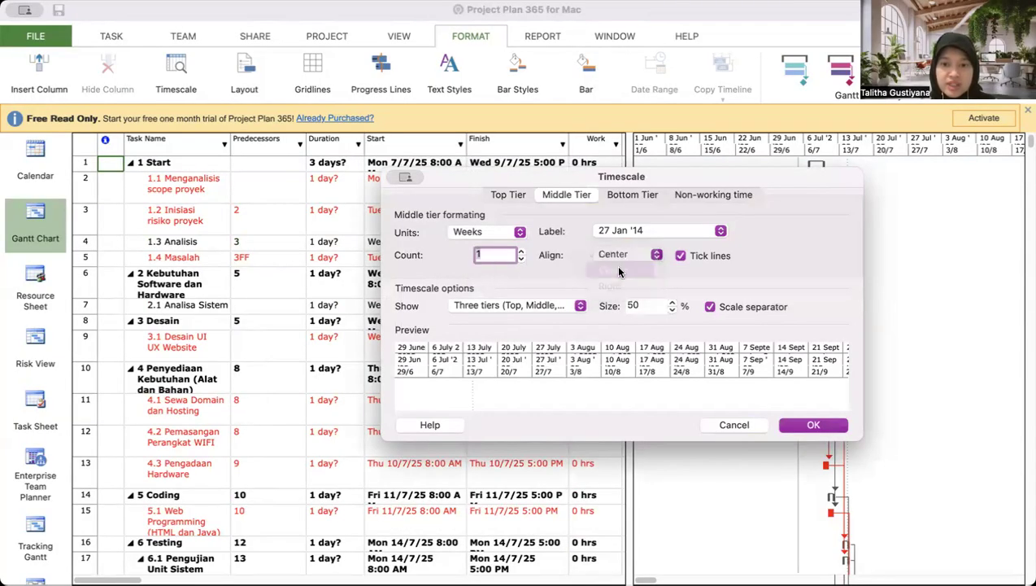
# - Try to set the middle tier's units to Days, and apply the timescale settings
pyautogui.click(511, 236)
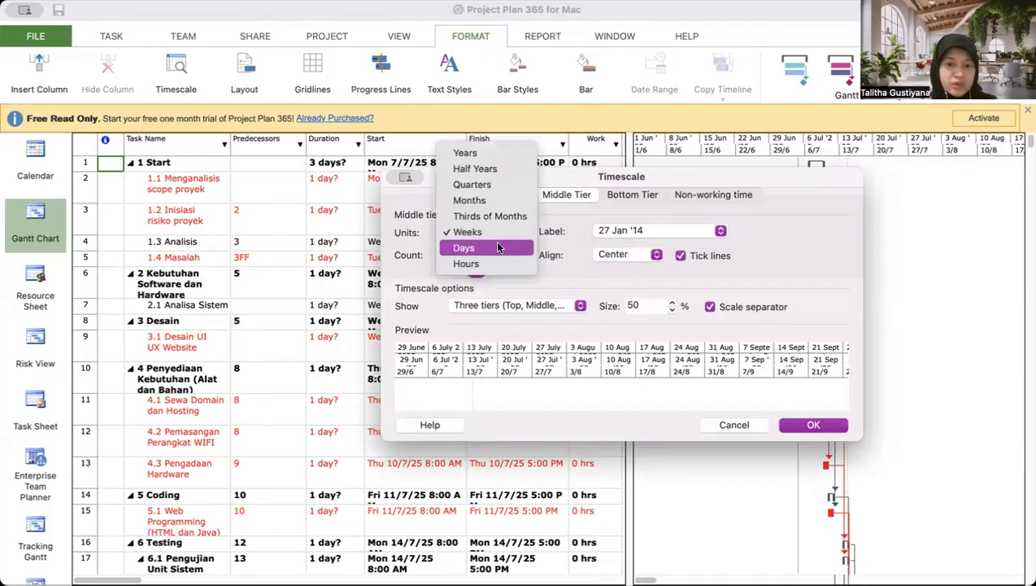
pyautogui.click(498, 247)
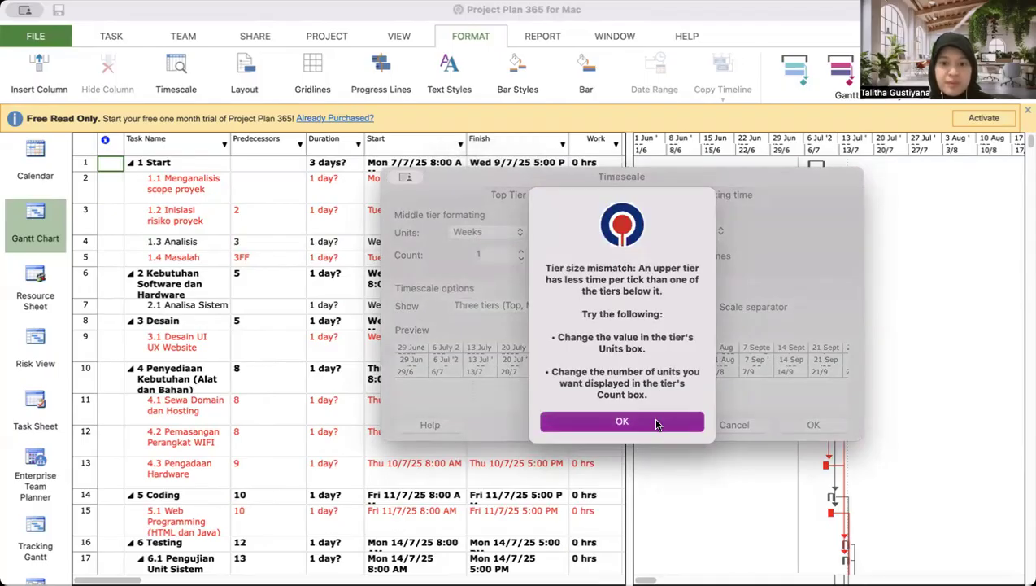
pyautogui.click(652, 417)
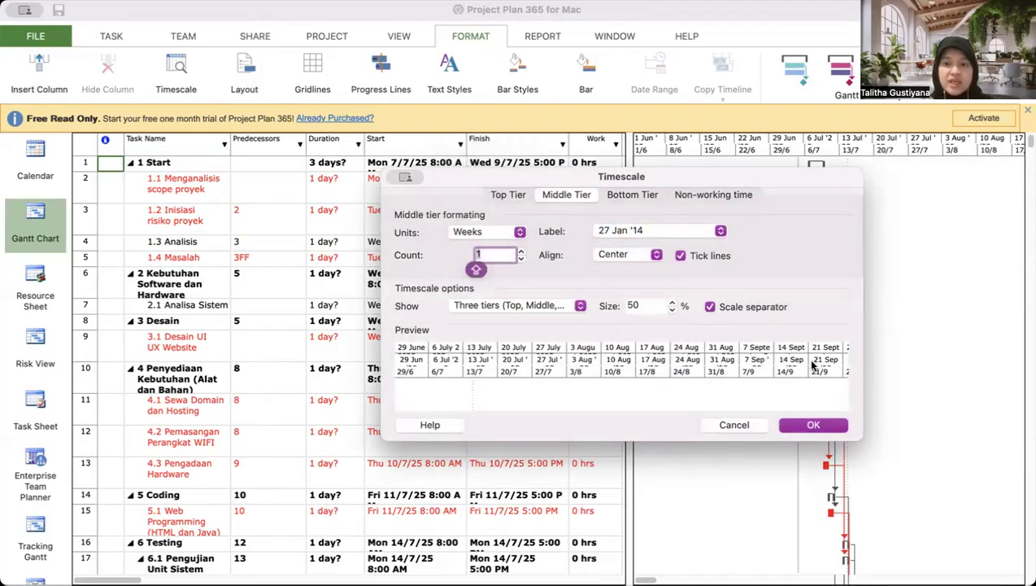
pyautogui.click(801, 427)
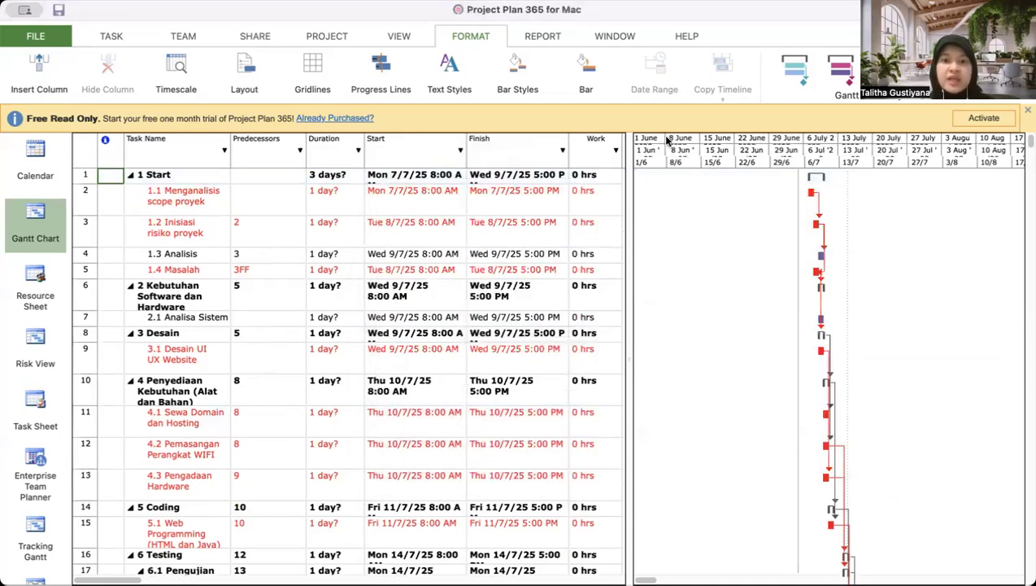
# - Reopen the timescale settings and examine the size, bottom tier and non-working time options
pyautogui.click(697, 195)
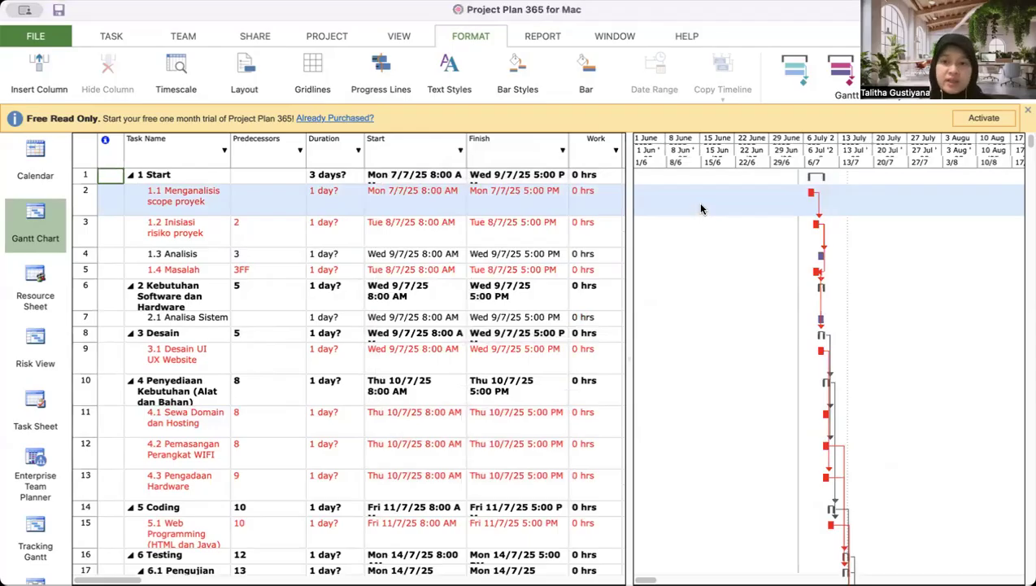
pyautogui.doubleClick(716, 144)
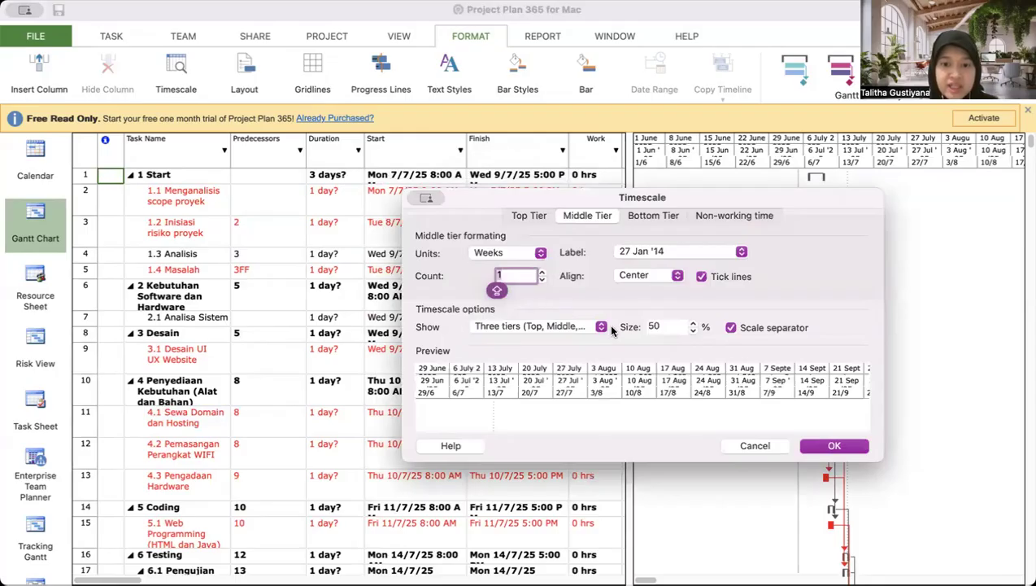
pyautogui.click(664, 327)
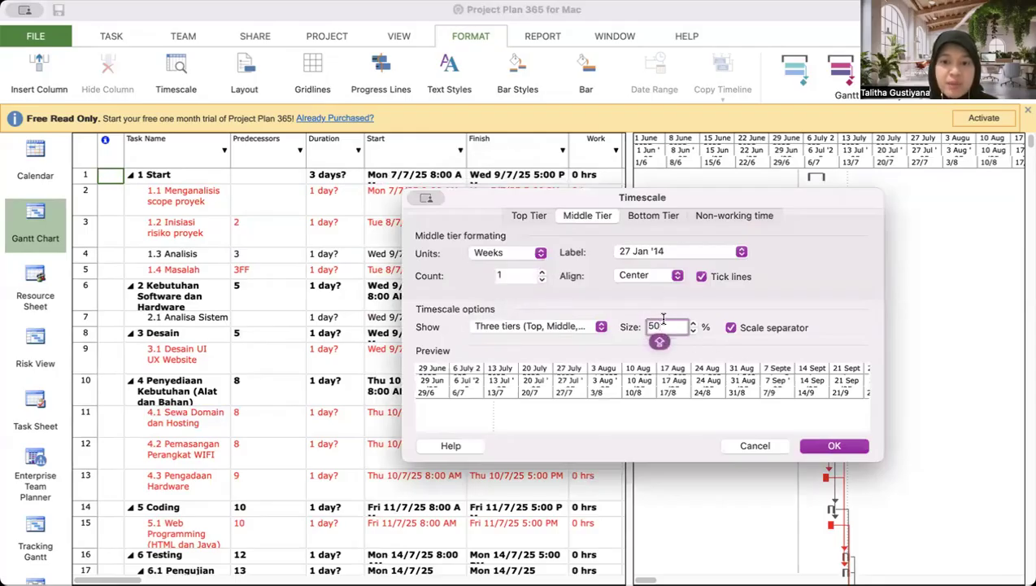
pyautogui.click(665, 215)
pyautogui.click(714, 216)
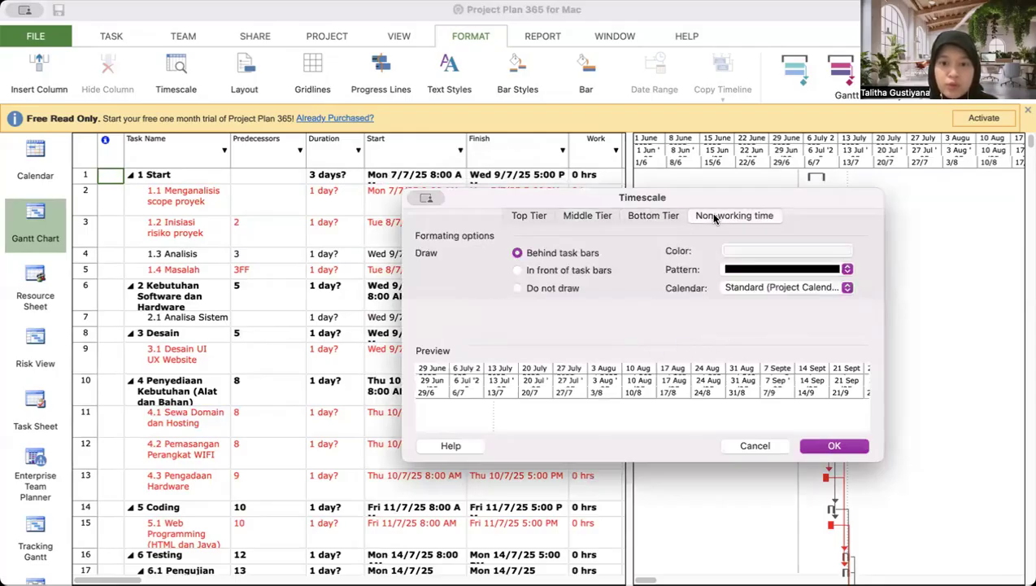